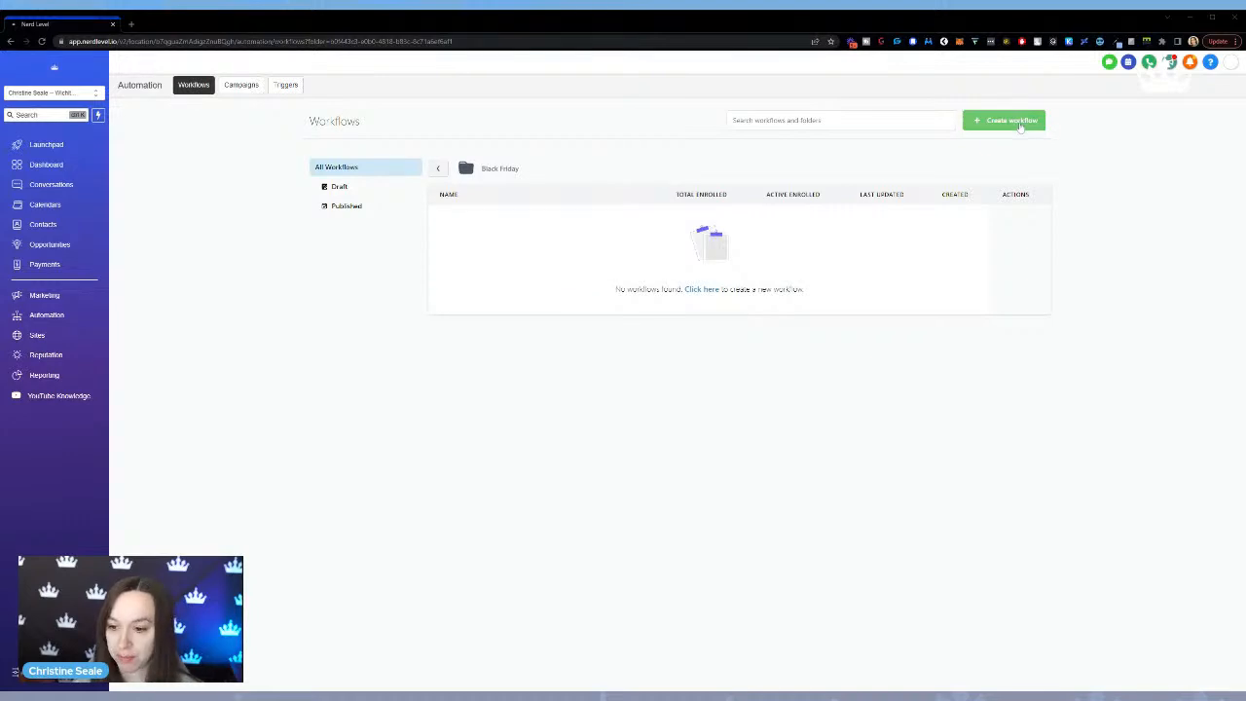
Create a new workflow from scratch in the Black Friday folder.
left_click(1019, 125)
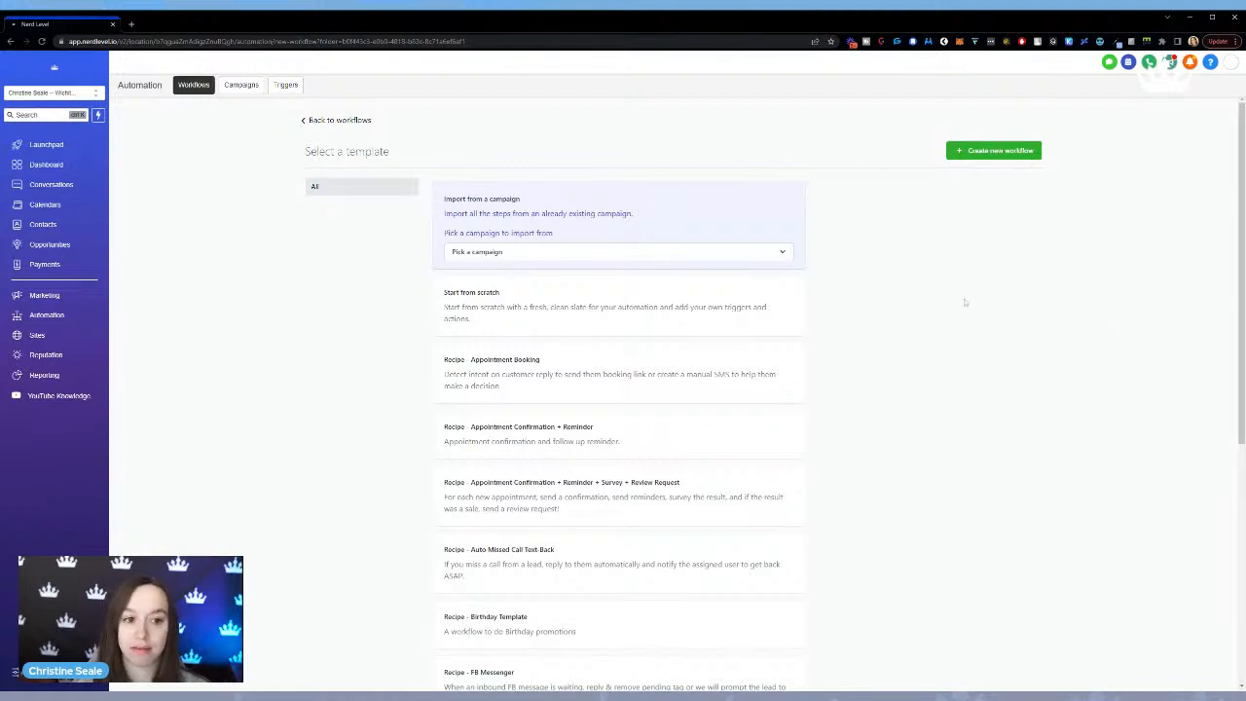
left_click(574, 329)
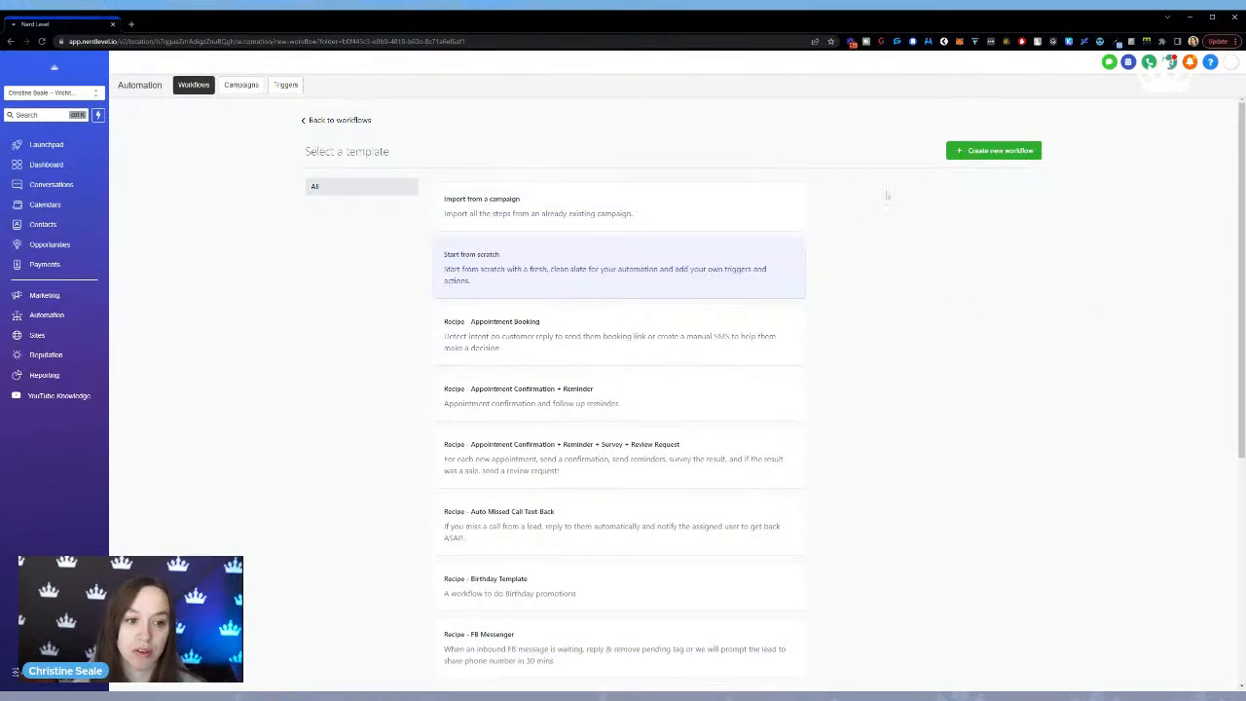
left_click(1013, 154)
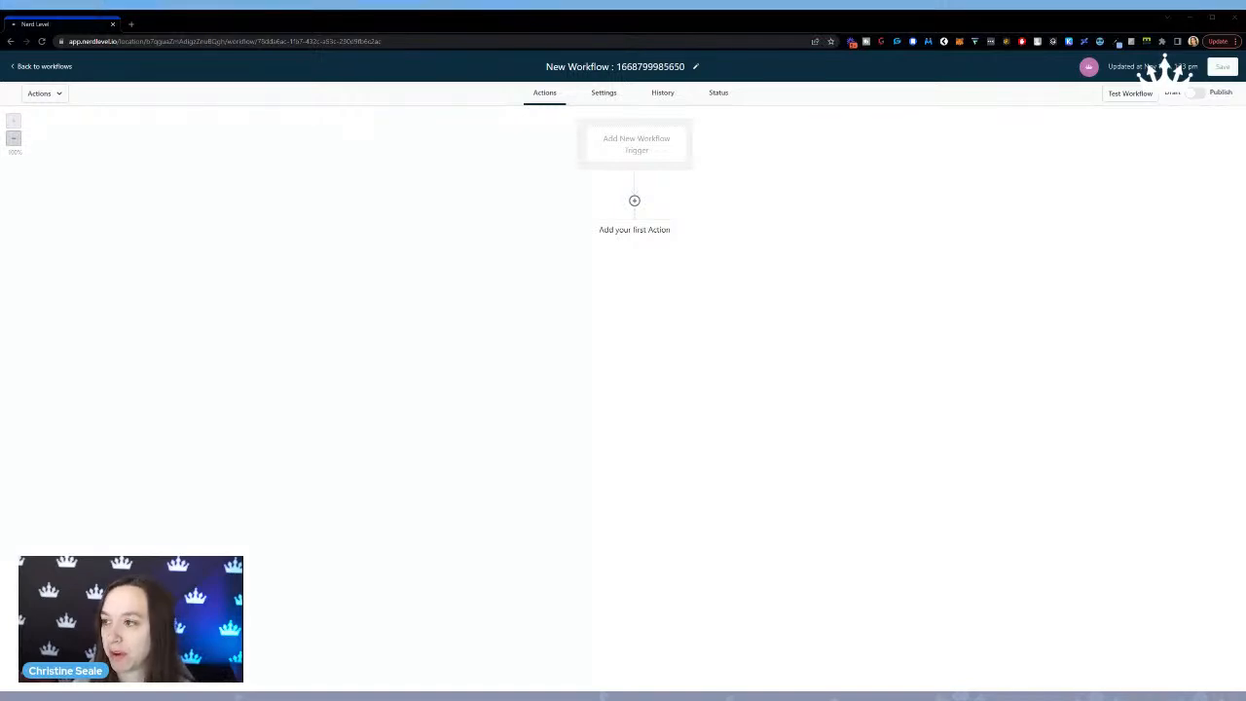
Rename the workflow as "Black Friday & Cyber Monday 2022".
left_click(646, 66)
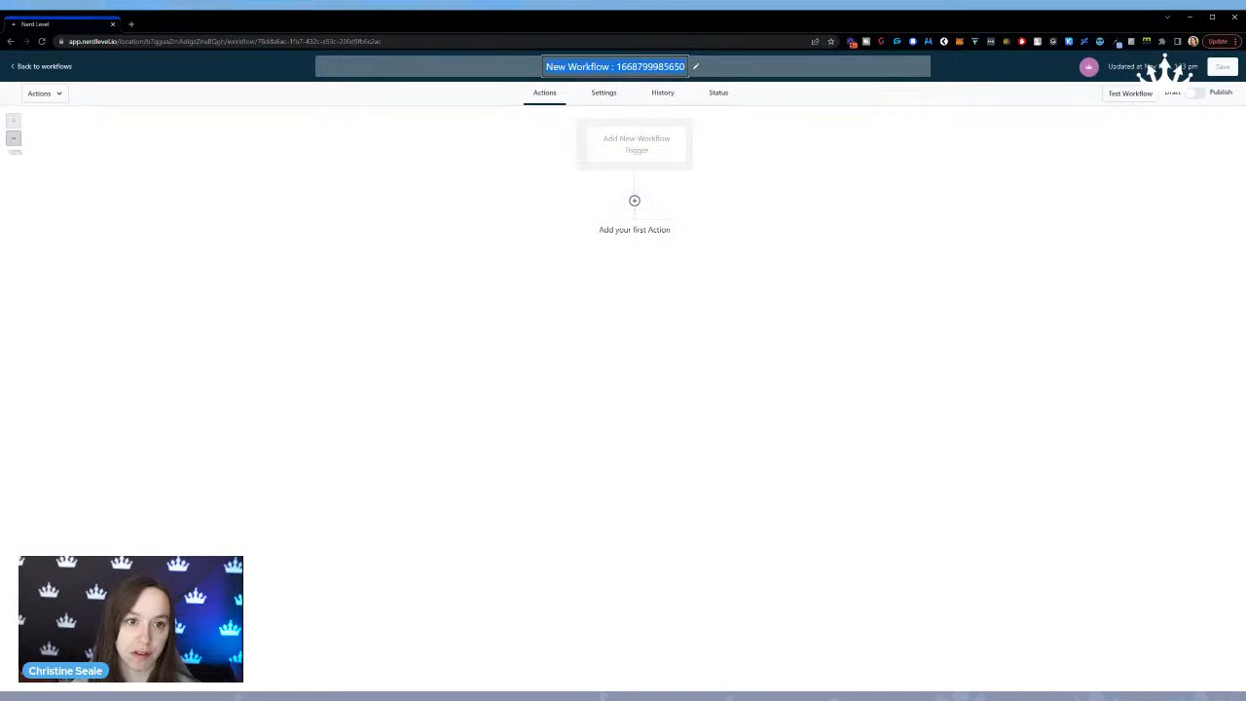
type("Black Friday & Cyber Monday 2022")
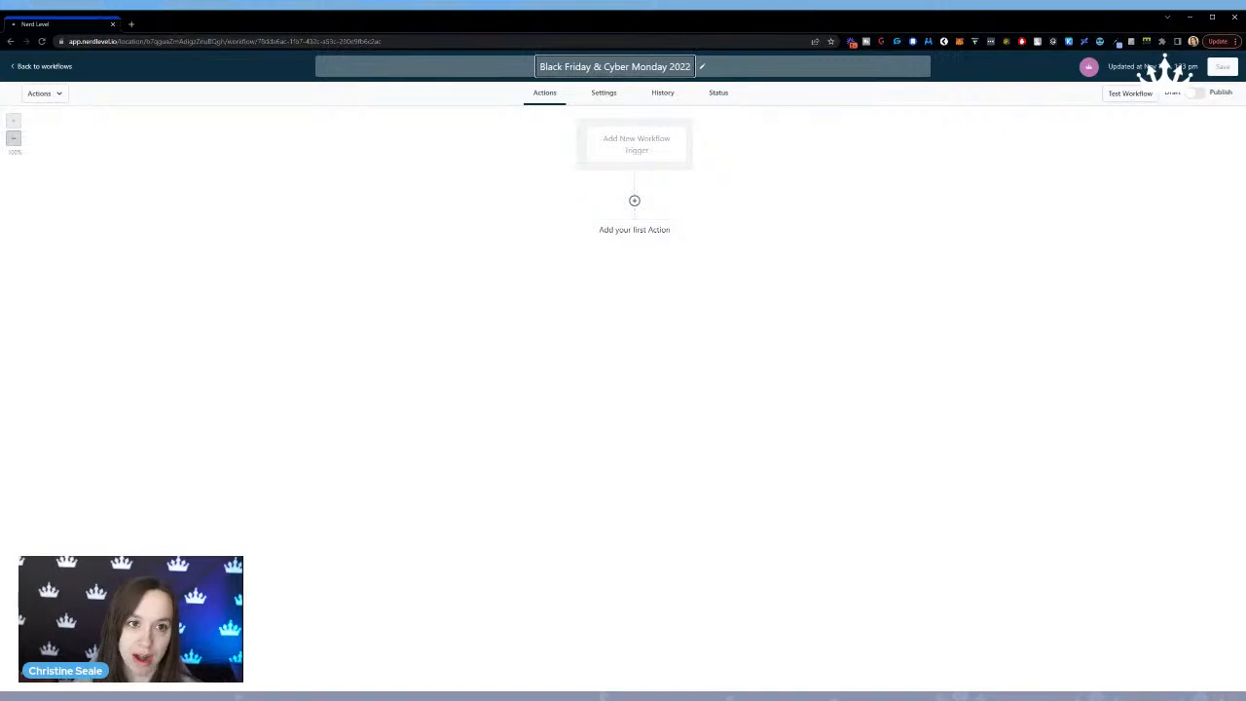
key("Return")
key("BackSpace")
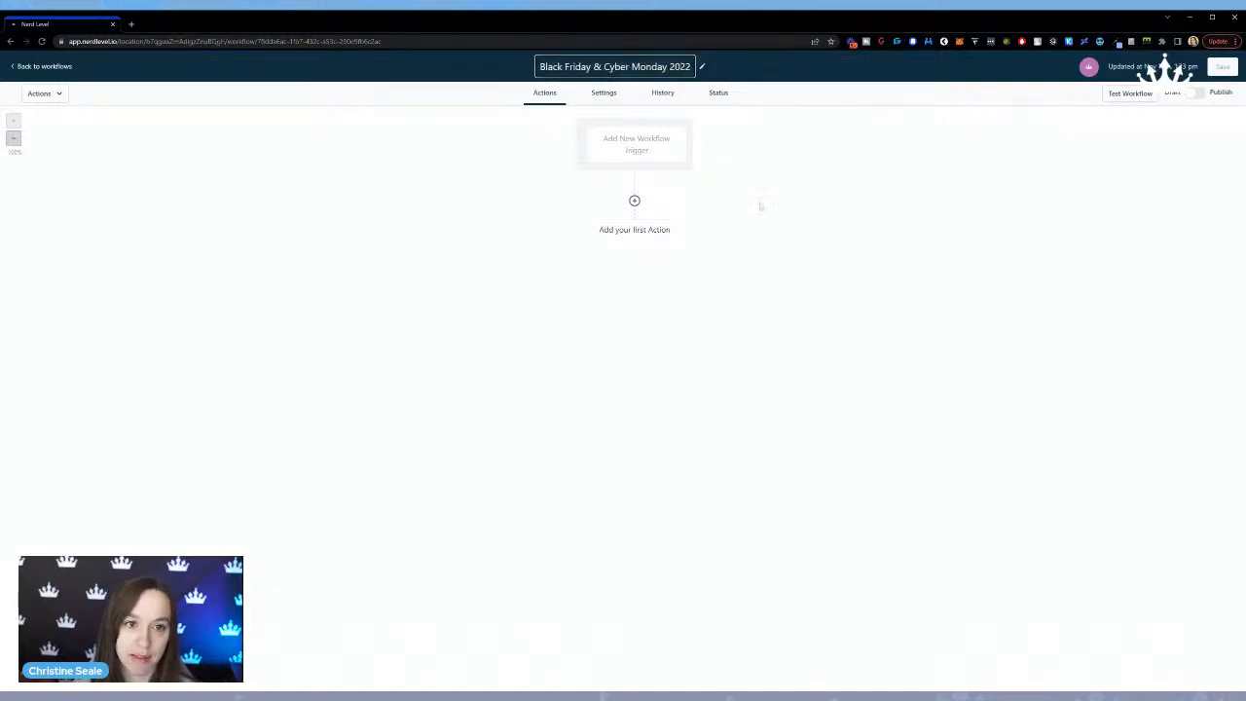
left_click(760, 205)
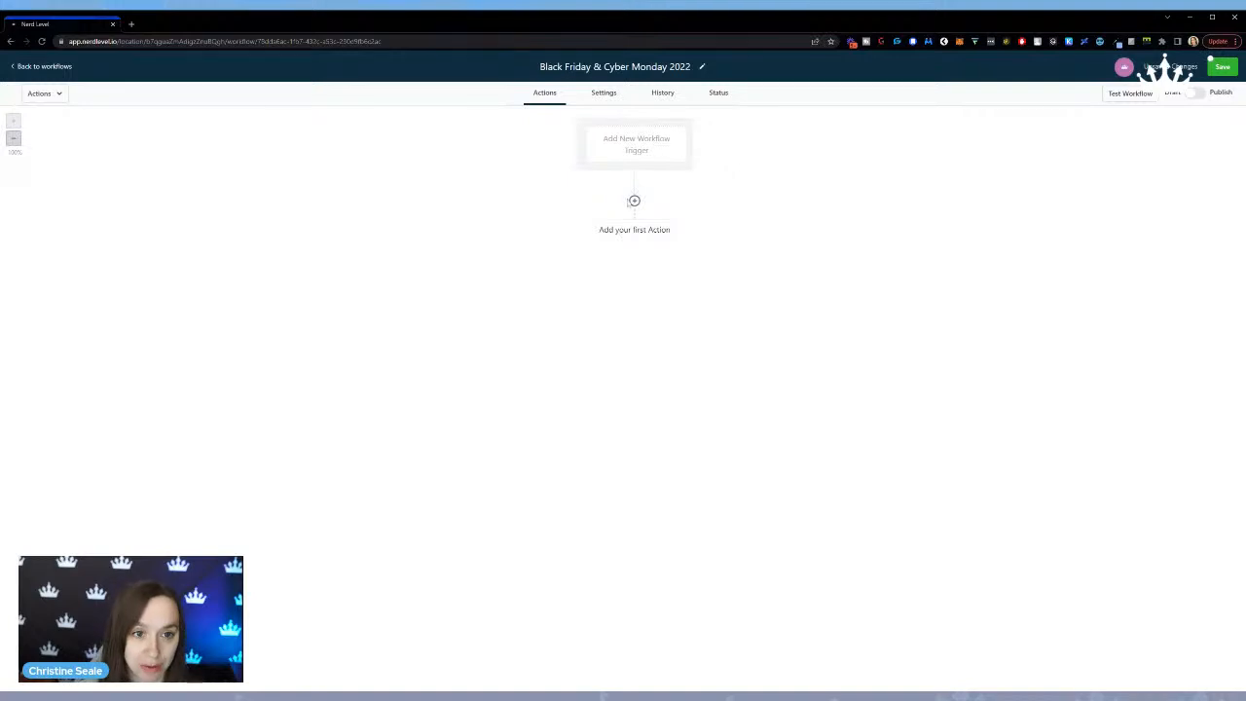
Add a Send SMS action as the first step of the workflow.
left_click(636, 204)
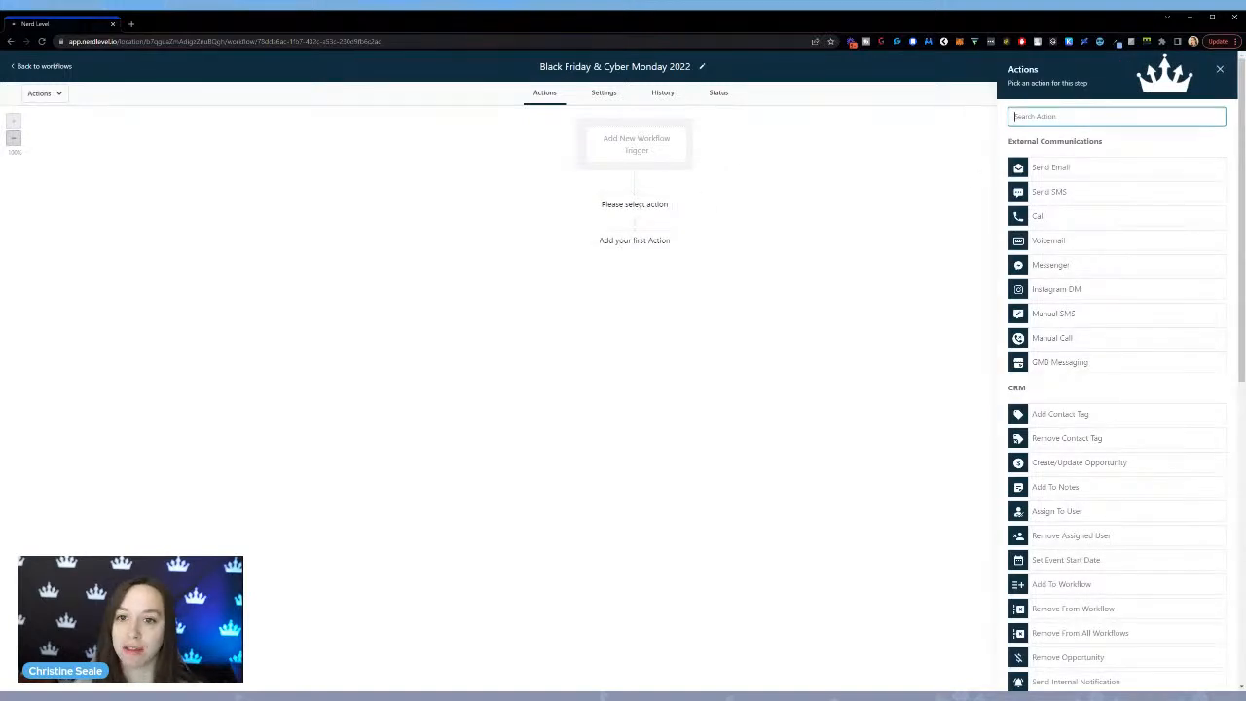
type("sms")
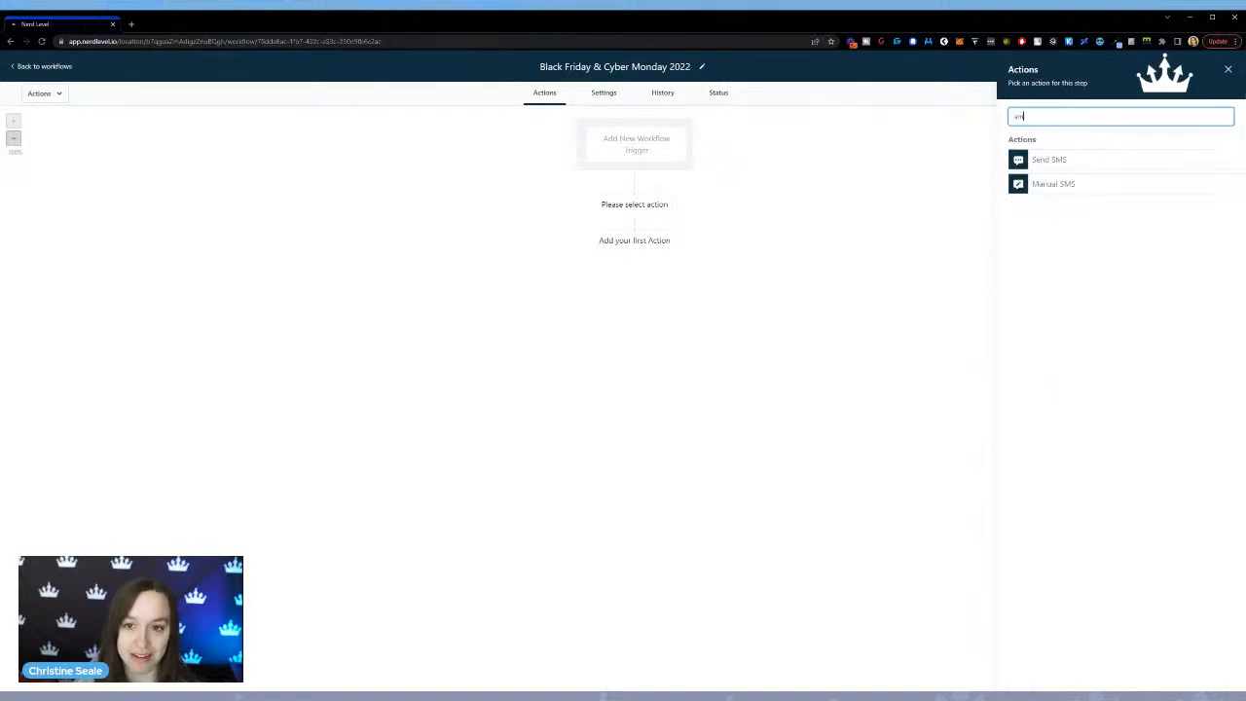
left_click(1048, 160)
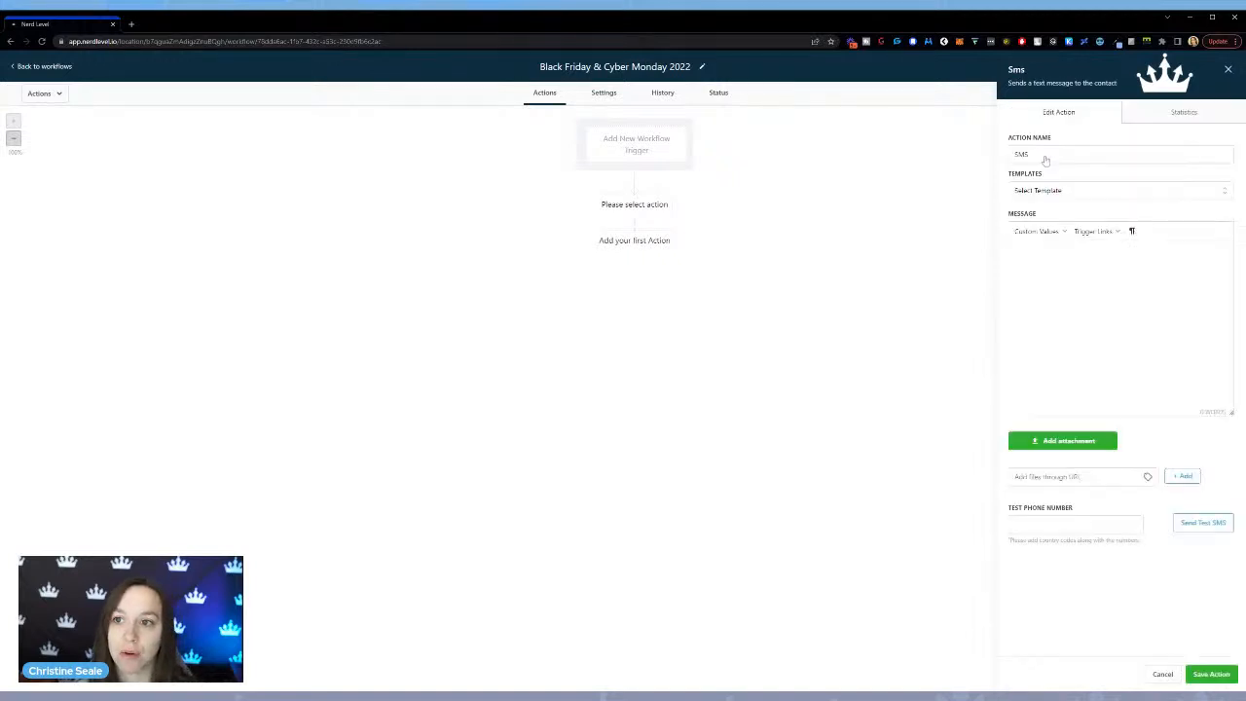
Start the SMS message with "Hey" followed by the contact's first name custom value.
left_click(1060, 280)
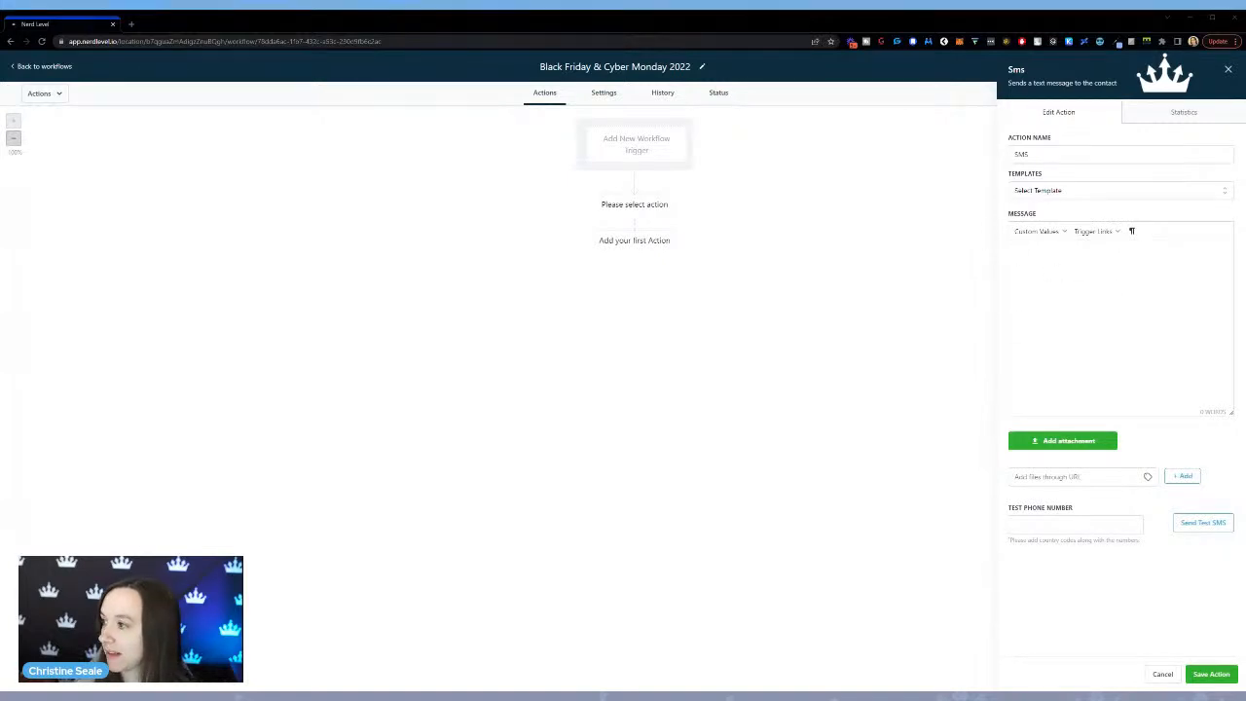
left_click(1017, 291)
type("Hey")
left_click(1032, 234)
mouse_move(1038, 255)
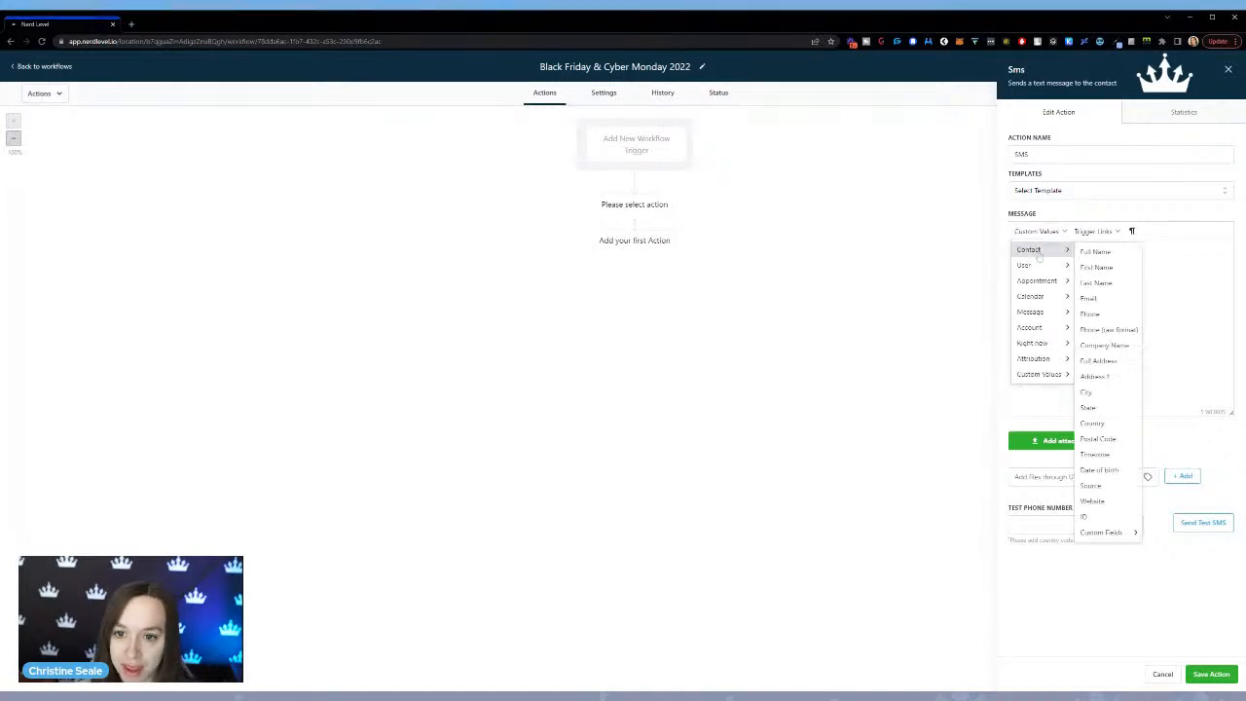
left_click(1096, 268)
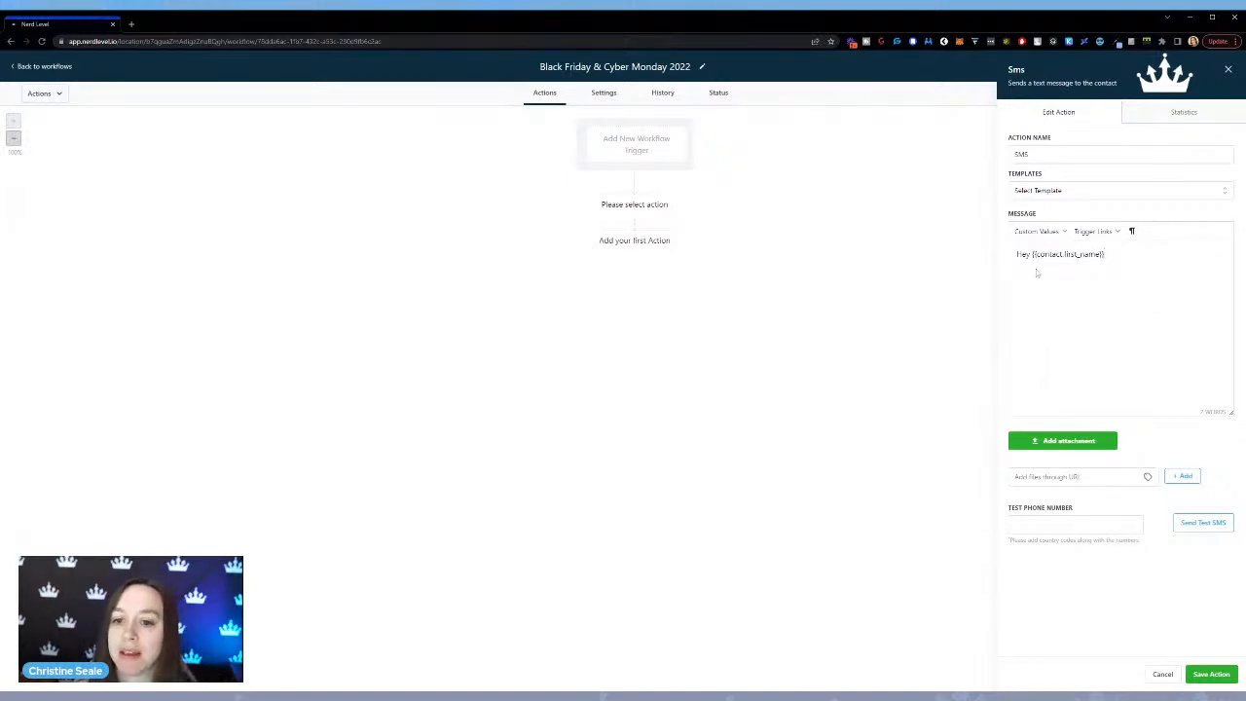
Continue the SMS greeting with a comma and the sender's full name followed by "here.".
left_click(1040, 231)
left_click(1052, 236)
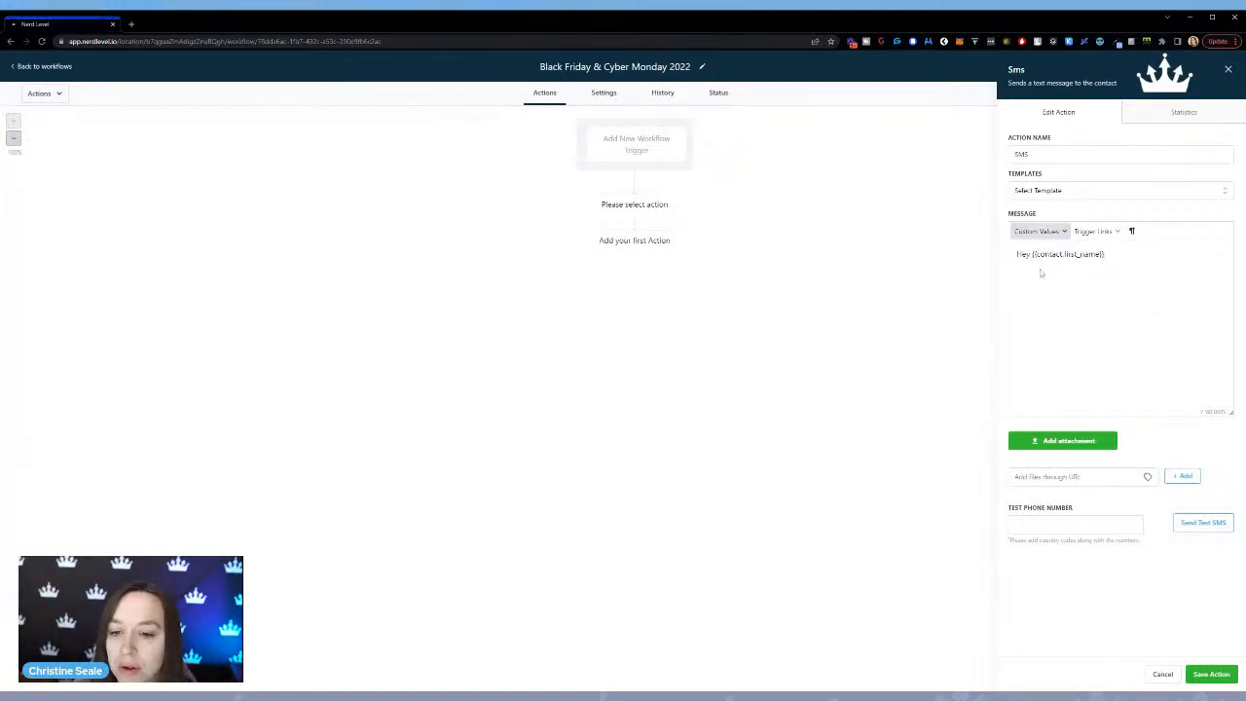
left_click(1107, 257)
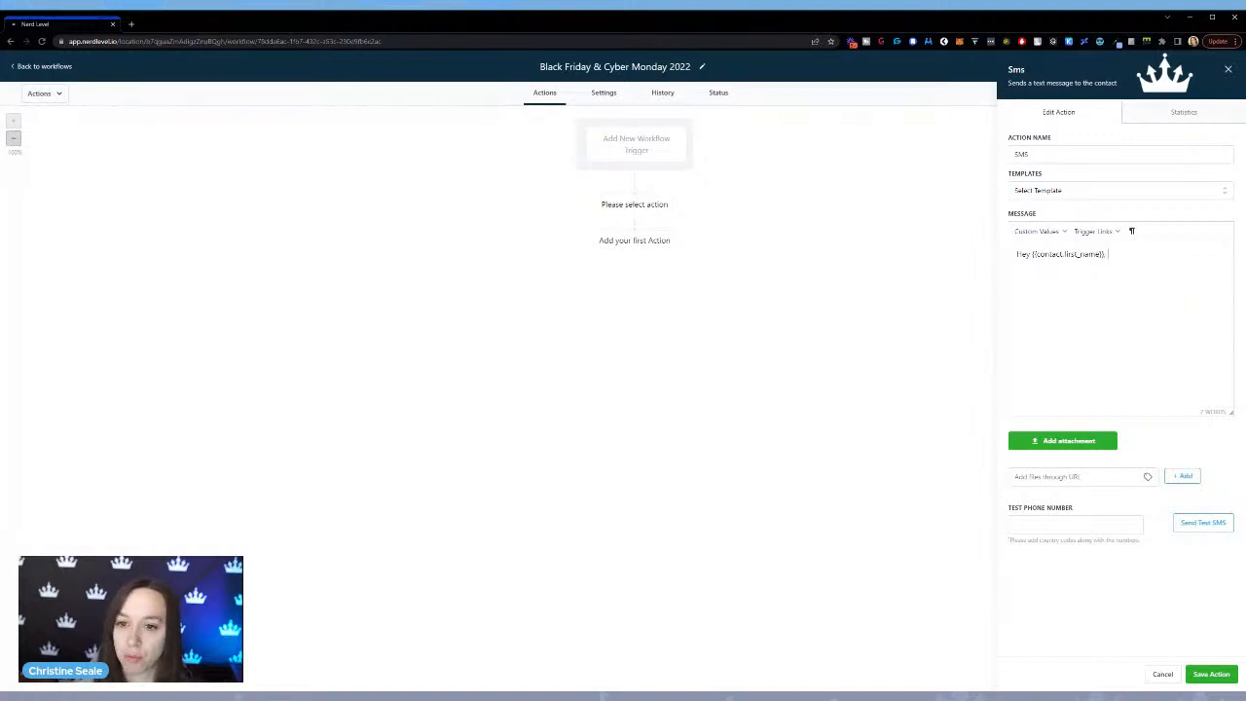
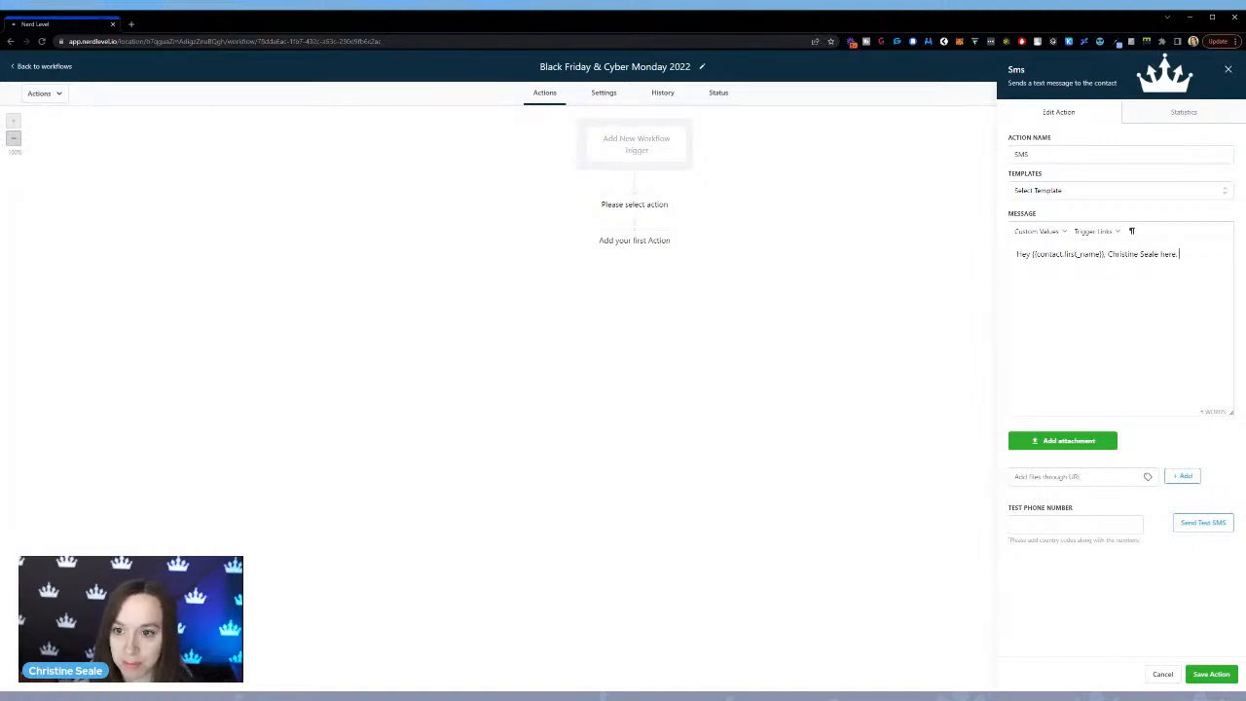
type("I just emailed yo")
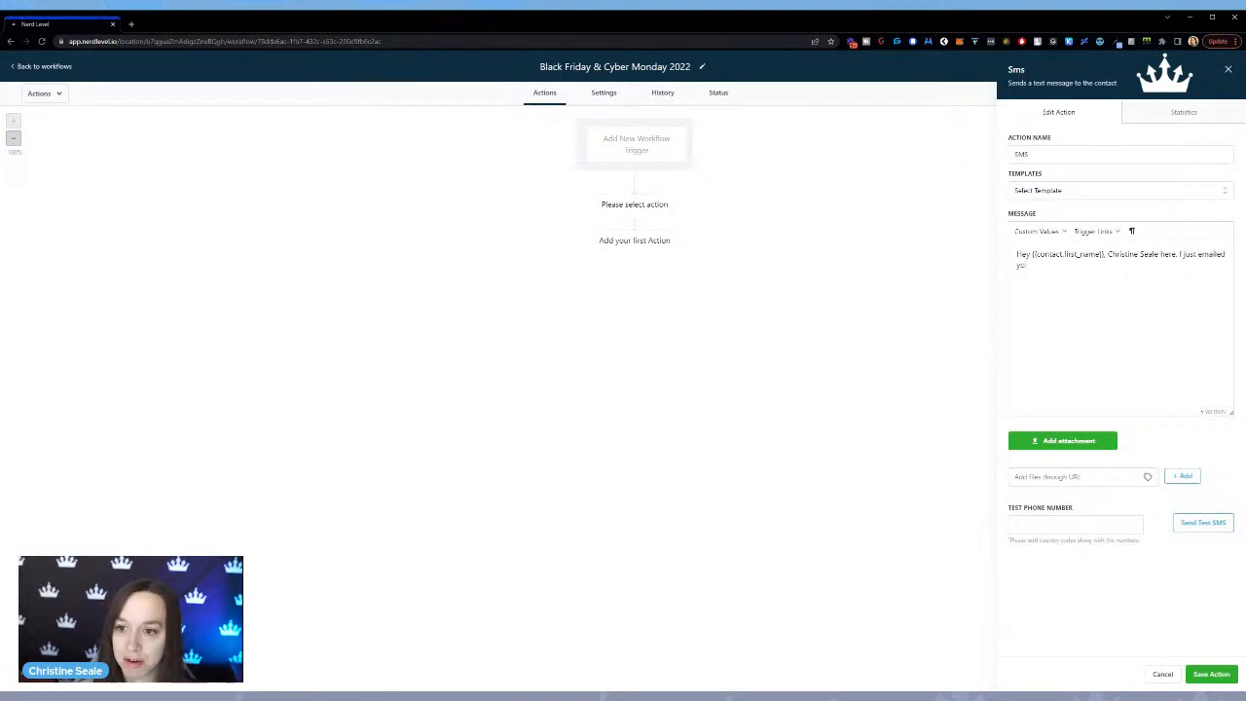
type("u a link to ")
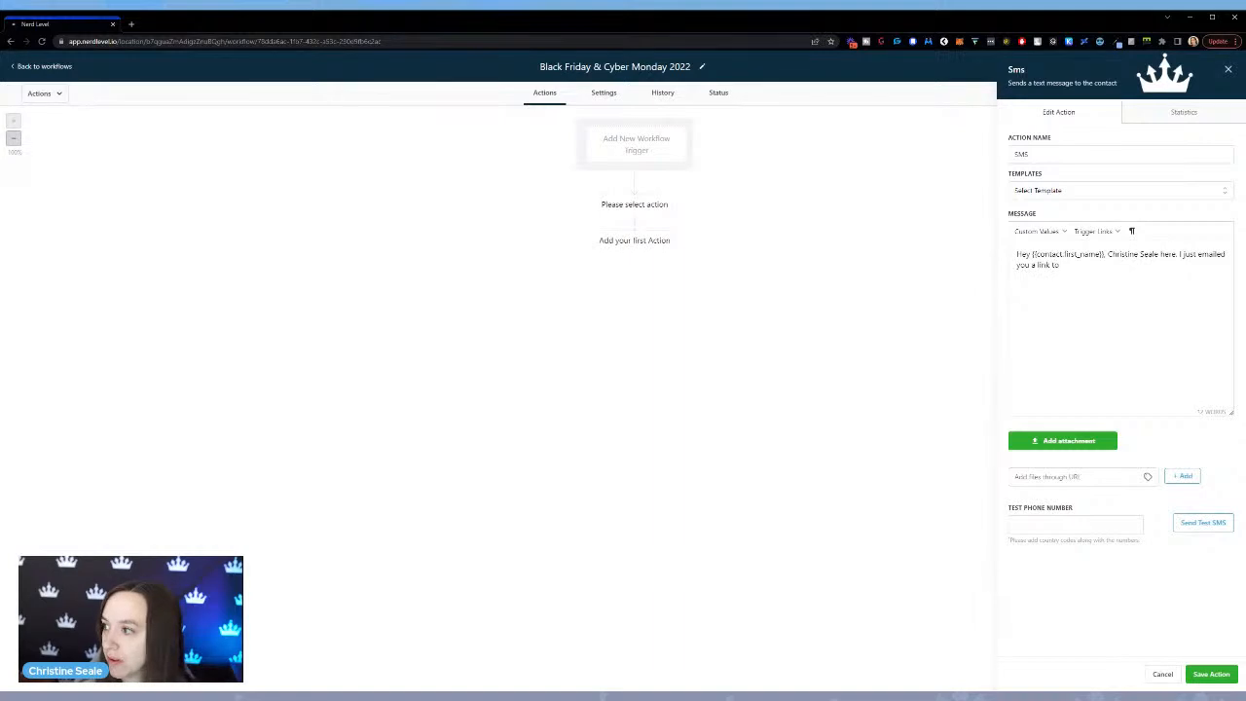
type("my Black")
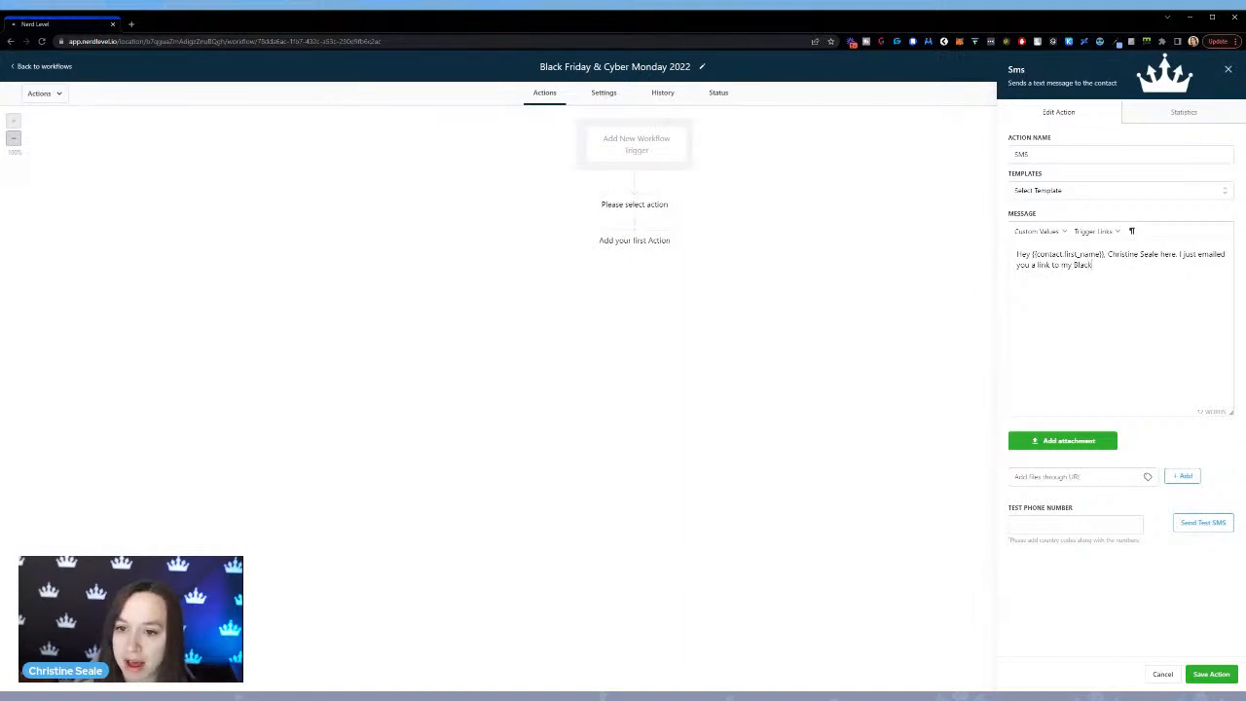
type(" Friday deal!")
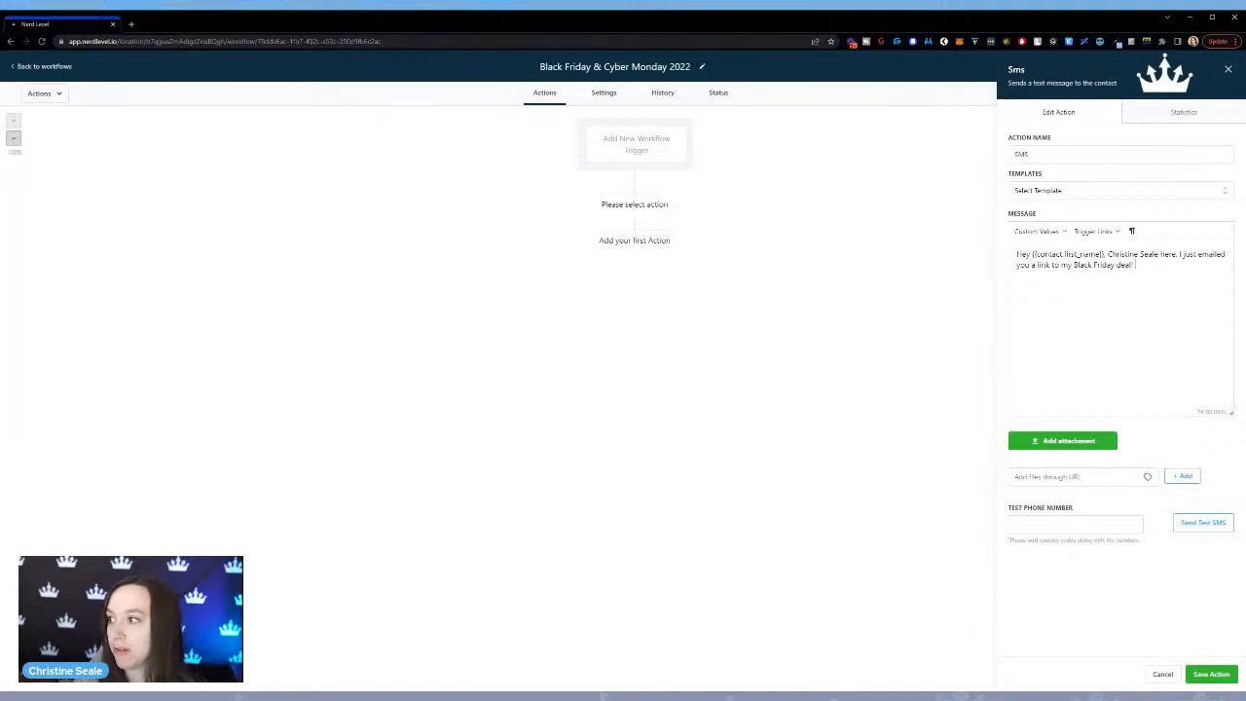
Add "I just emailed you a link to my Black Friday deal! Have you seen it?" to the SMS message.
type("Have you seen it?")
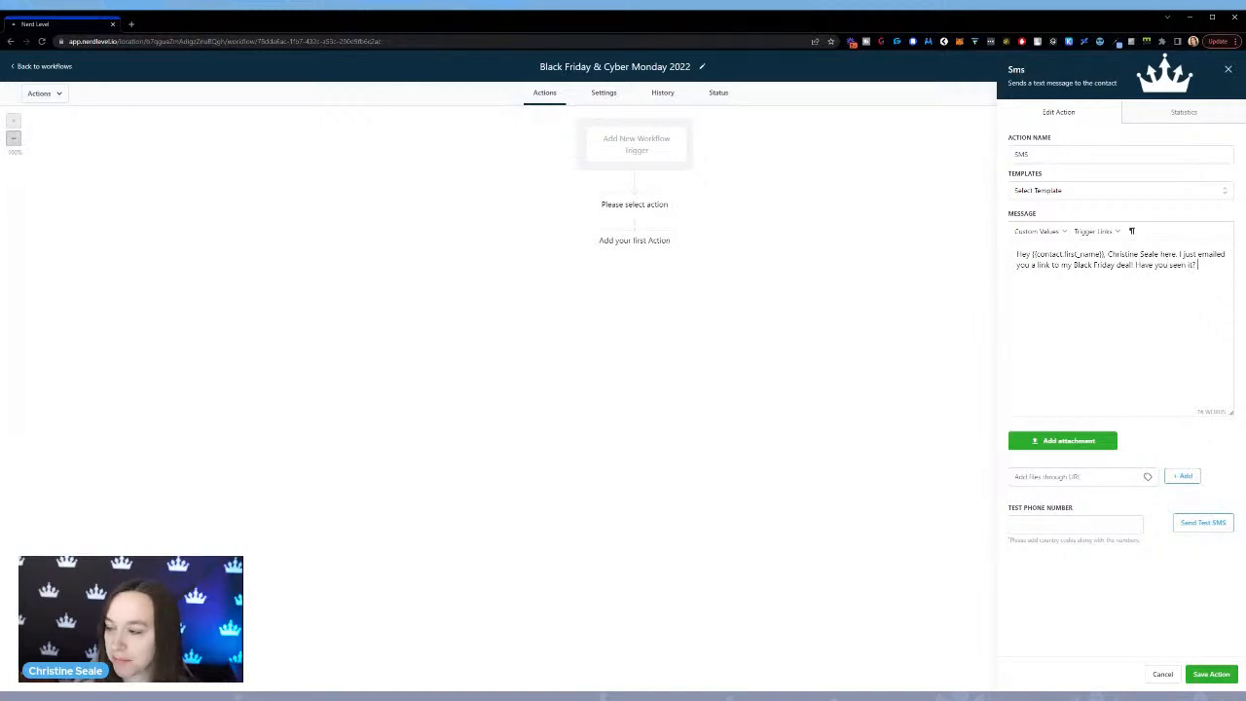
type(" It's definitel")
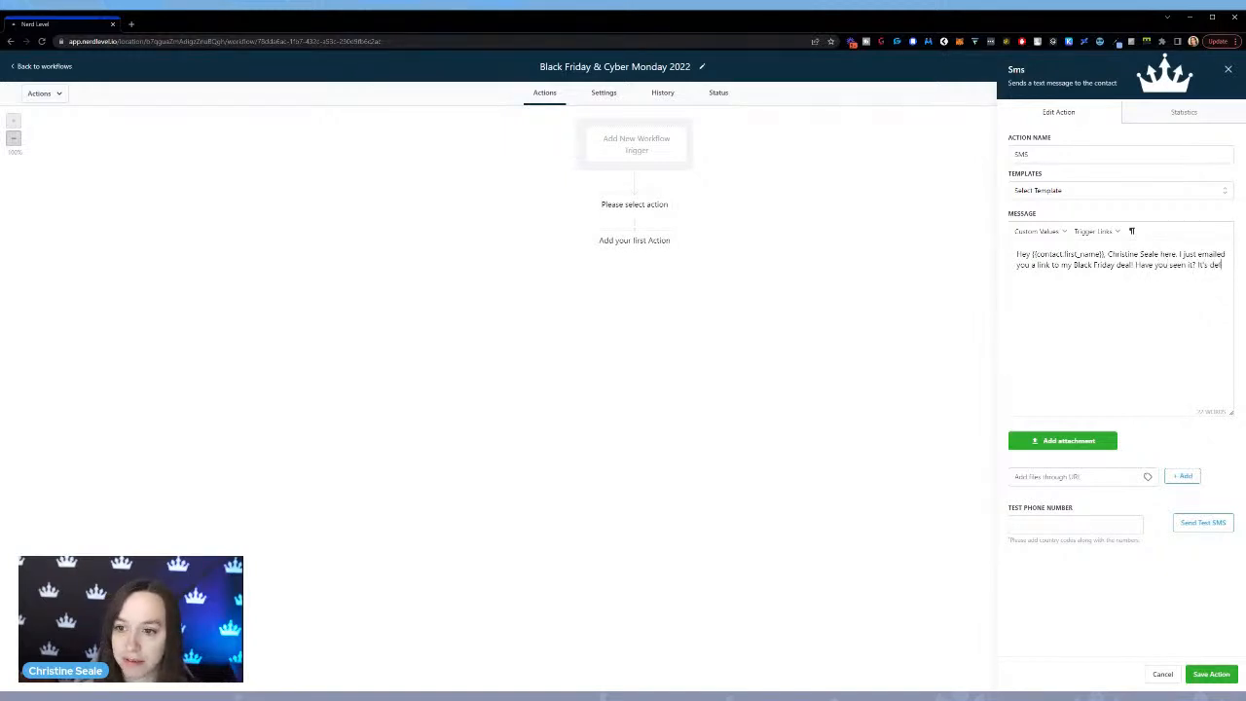
type("y the best deal I've ev")
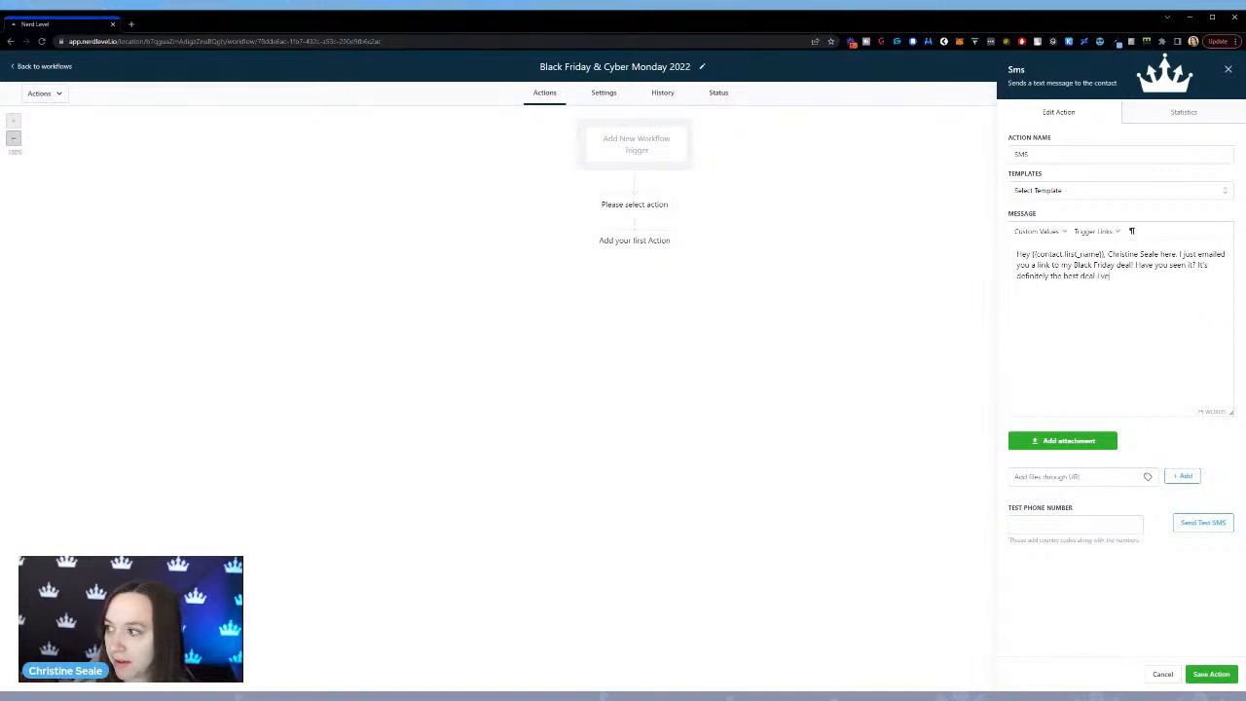
type("er seen")
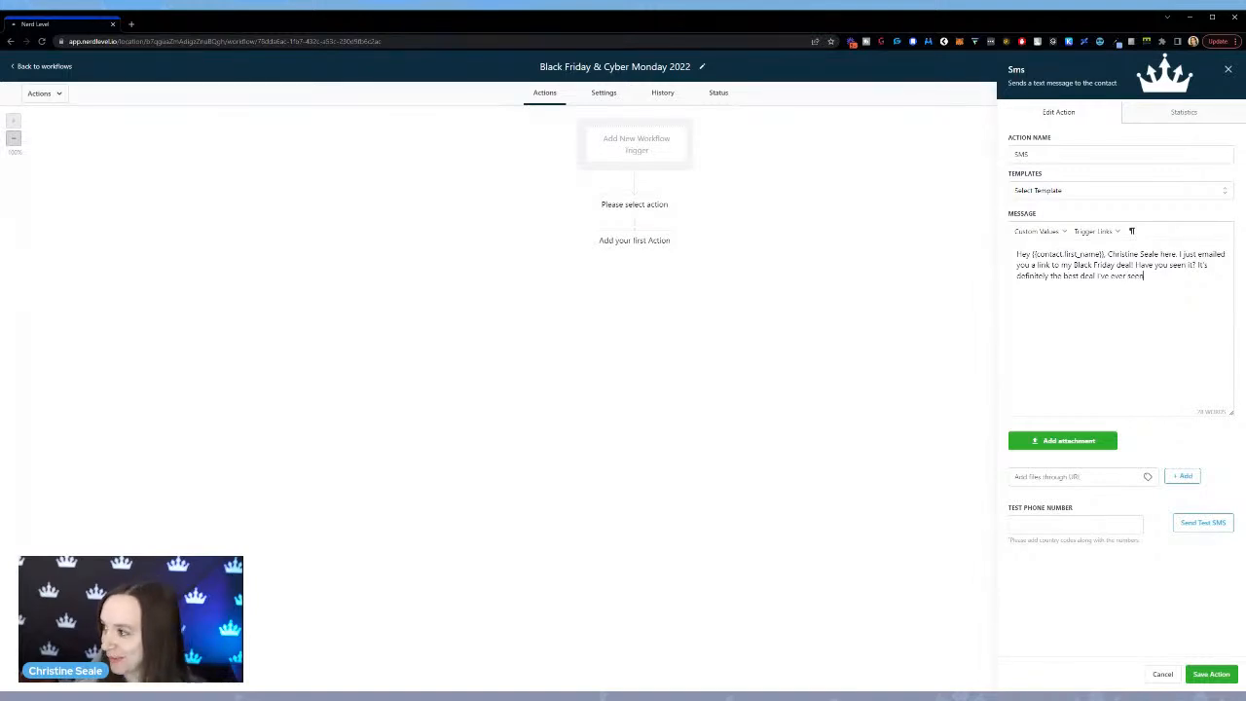
type(", you need")
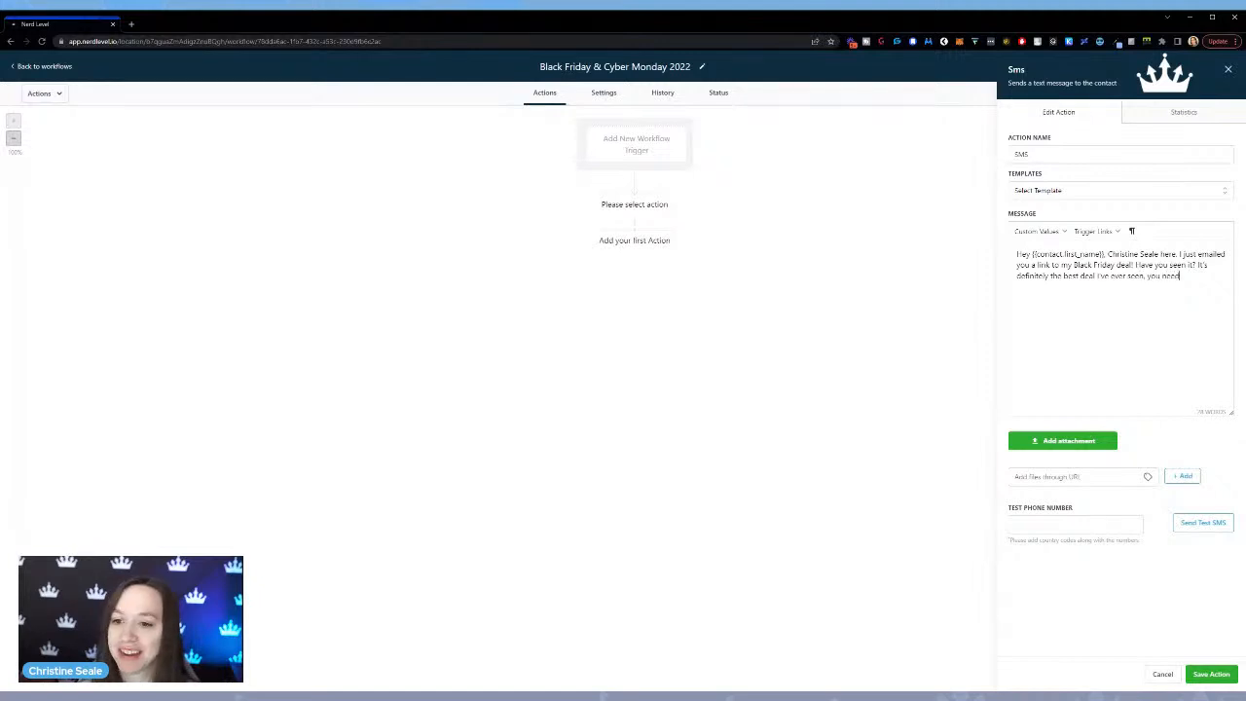
type(" to check it out")
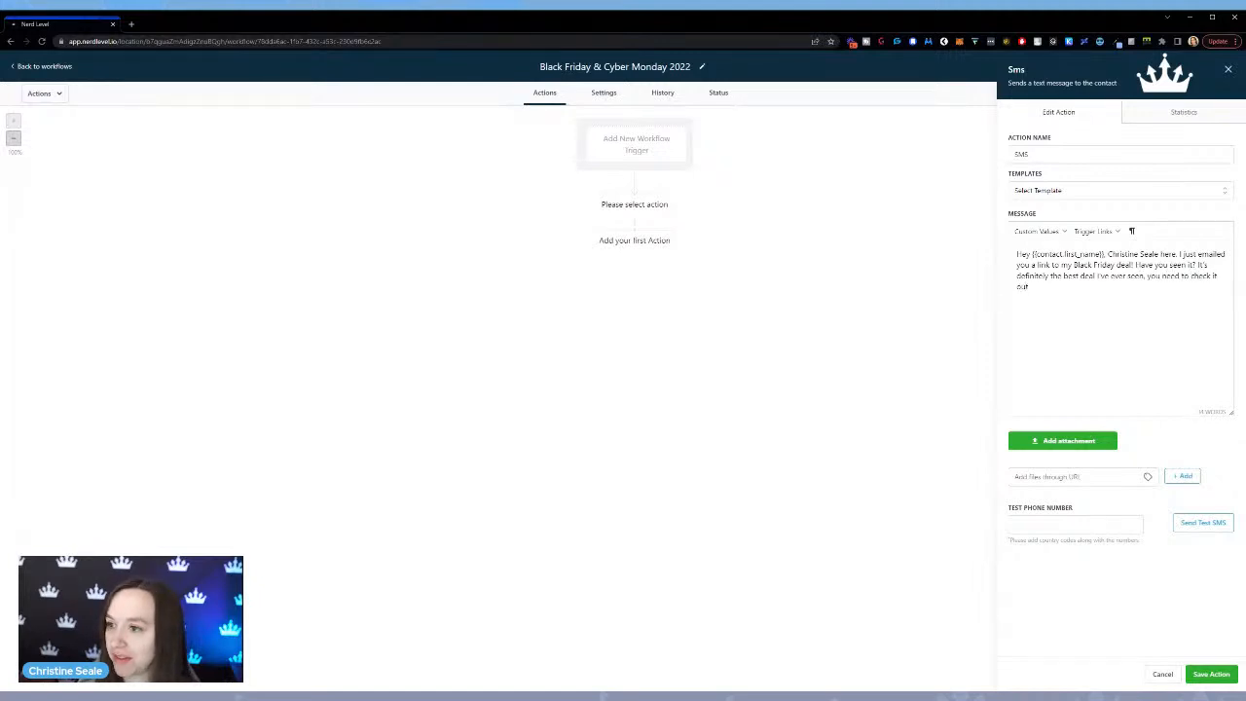
Add the launch time "(launches tomorrow at 12PM Central)" to the SMS message.
type("(launches")
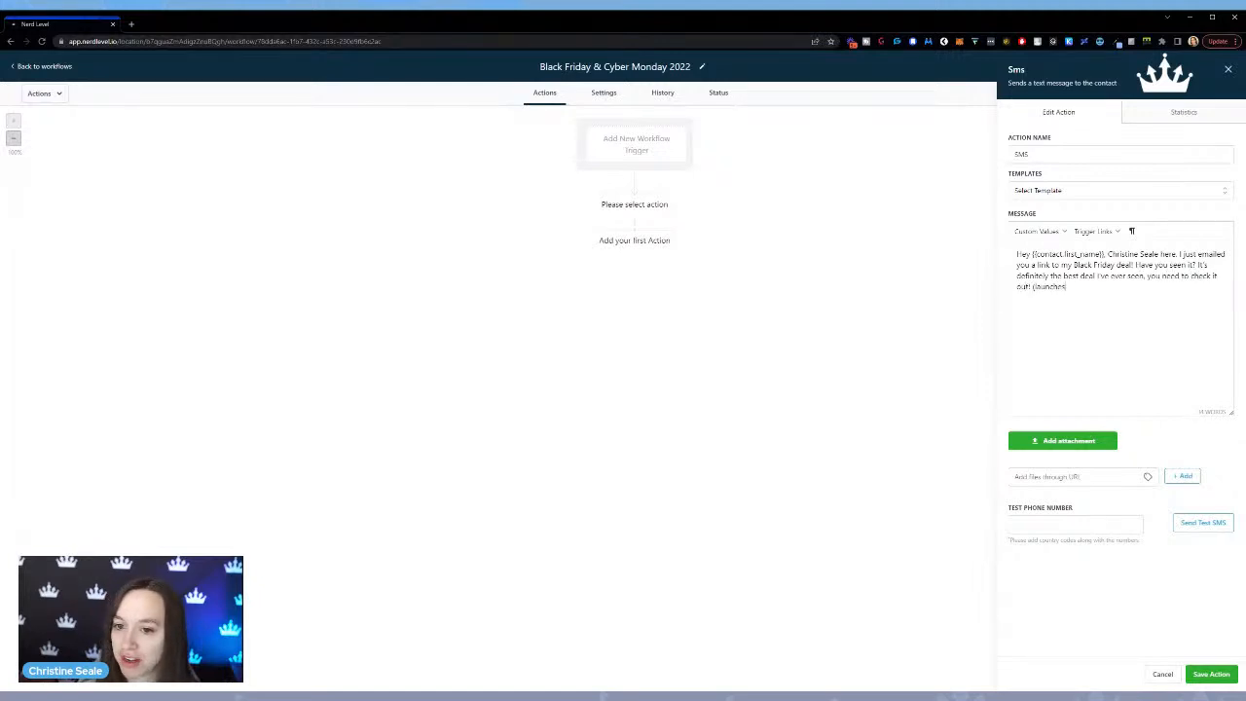
type(" tomorrow at ")
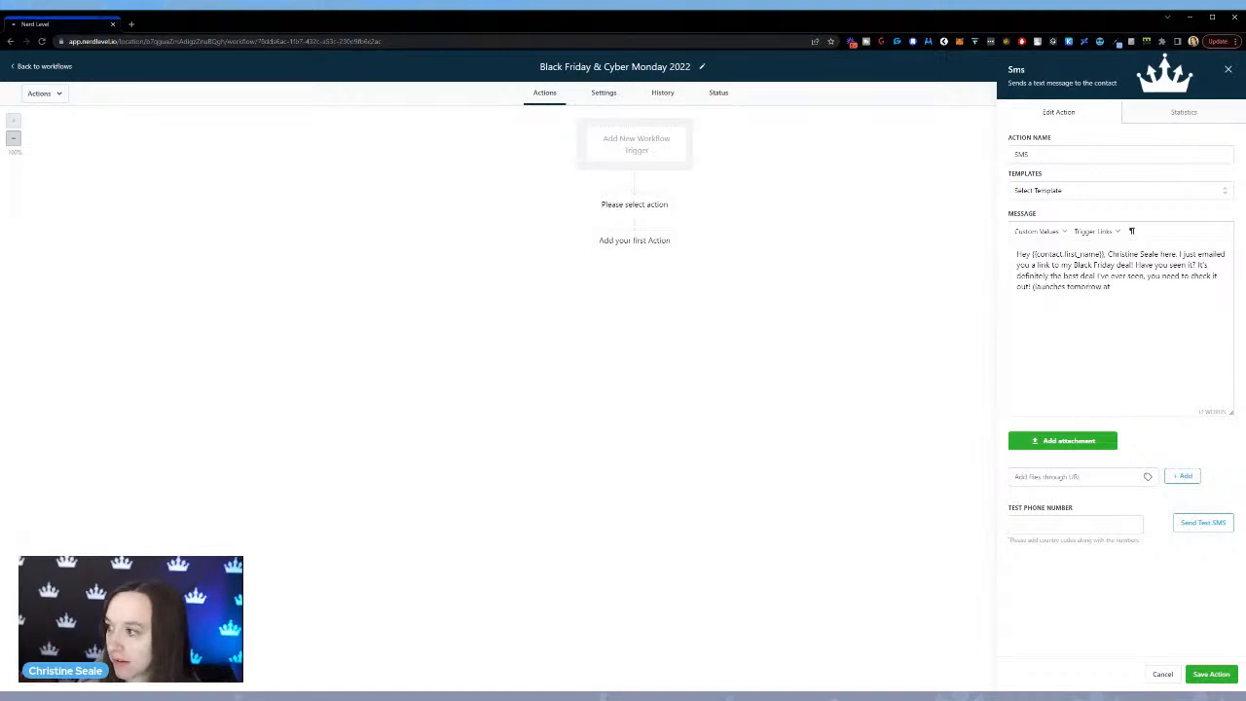
type("12PM")
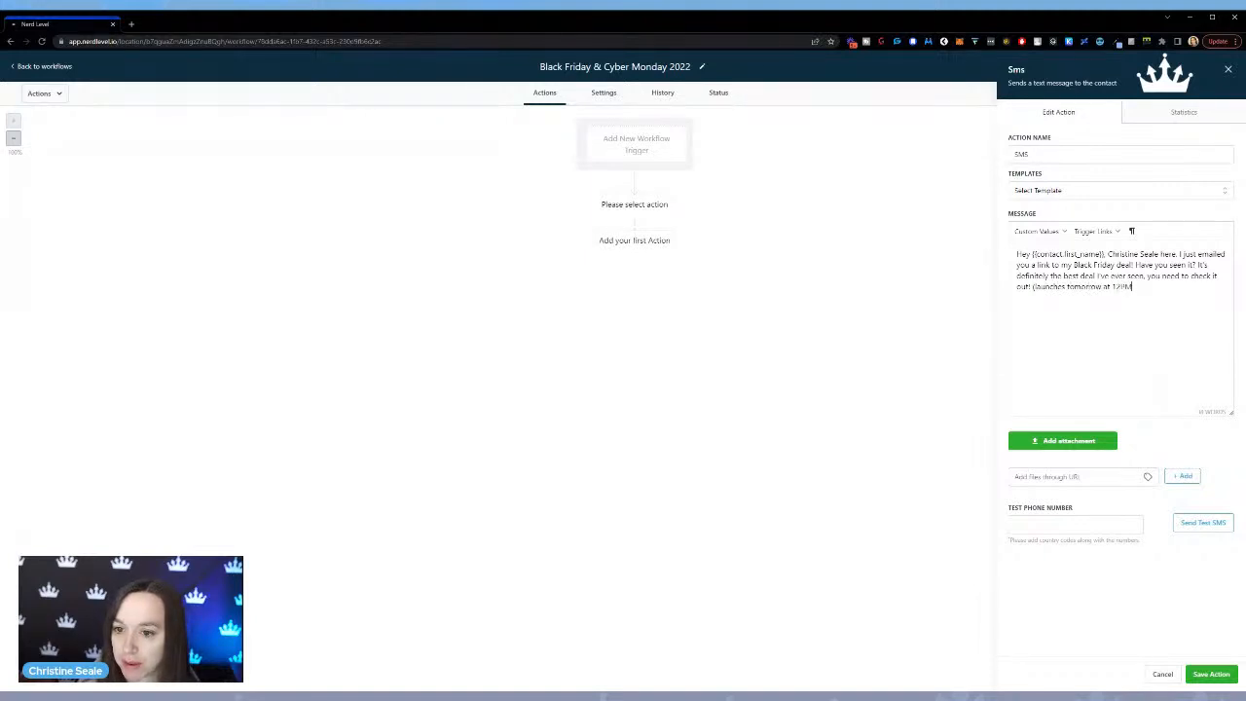
type(" central)")
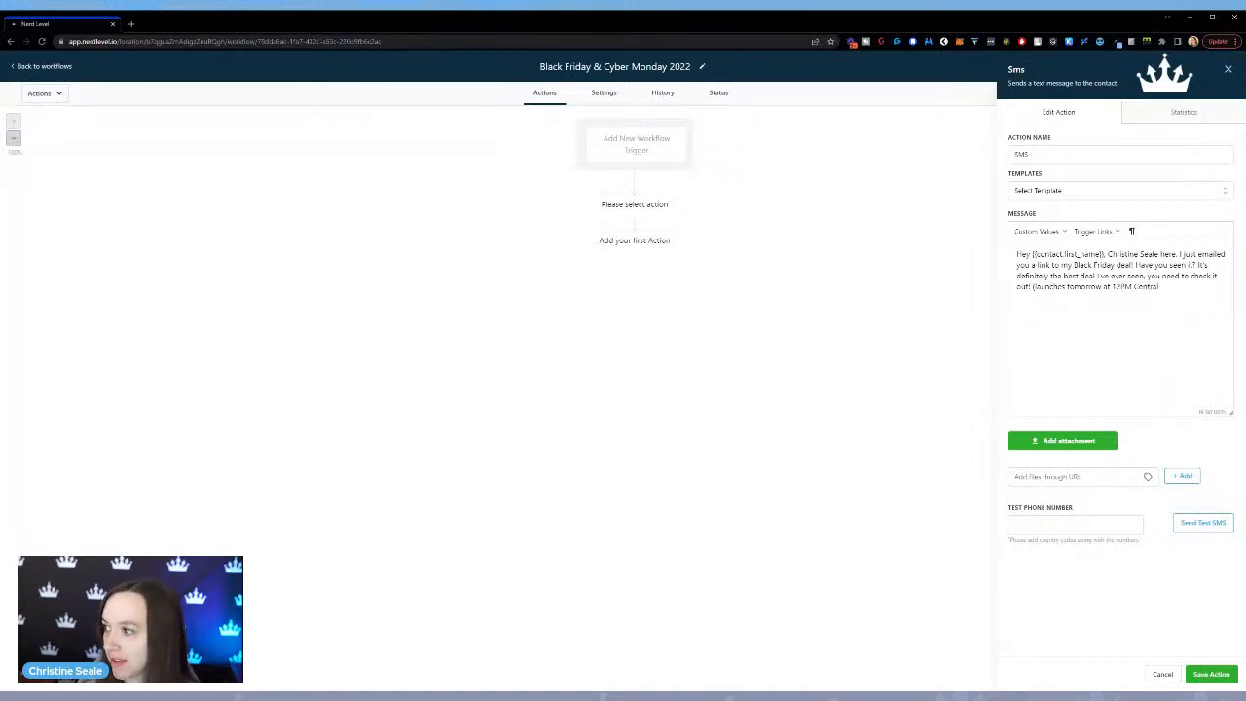
type(" and tthere")
Finish the SMS message with "and there's only 20 spots!" and save the action.
key("BackSpace")
key("BackSpace")
key("BackSpace")
key("BackSpace")
key("BackSpace")
key("BackSpace")
type("there's only")
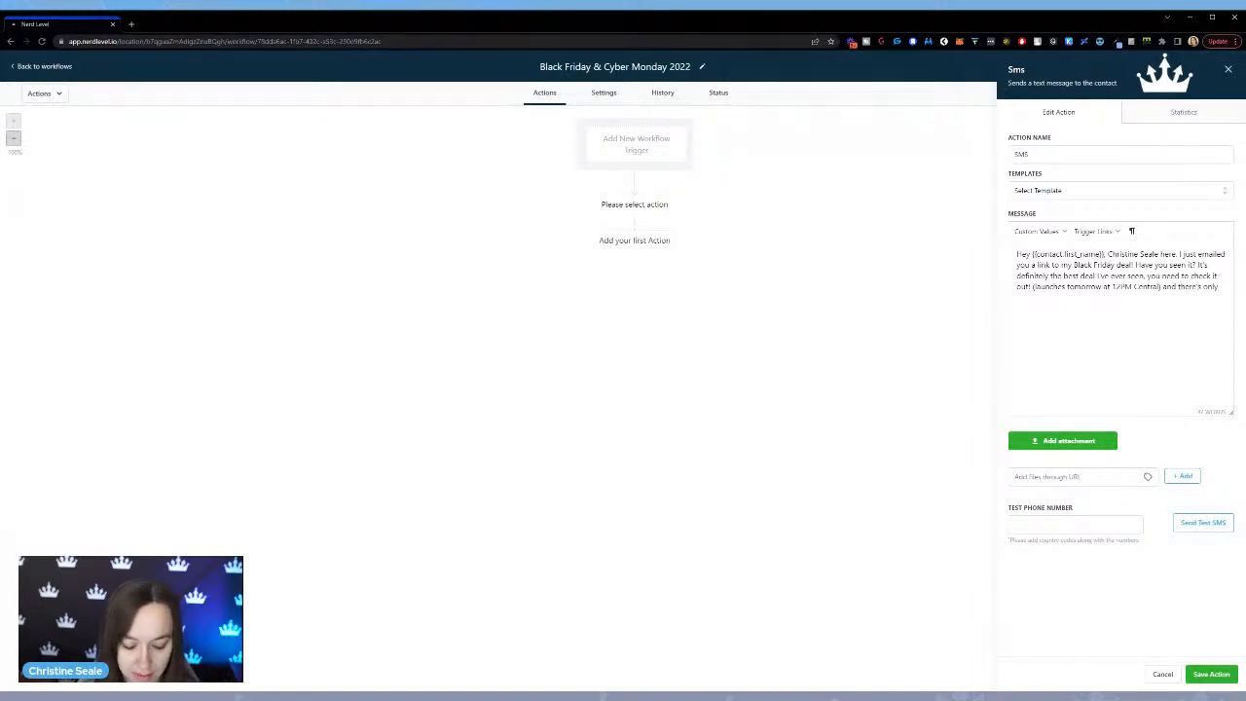
type(" 20 spots!")
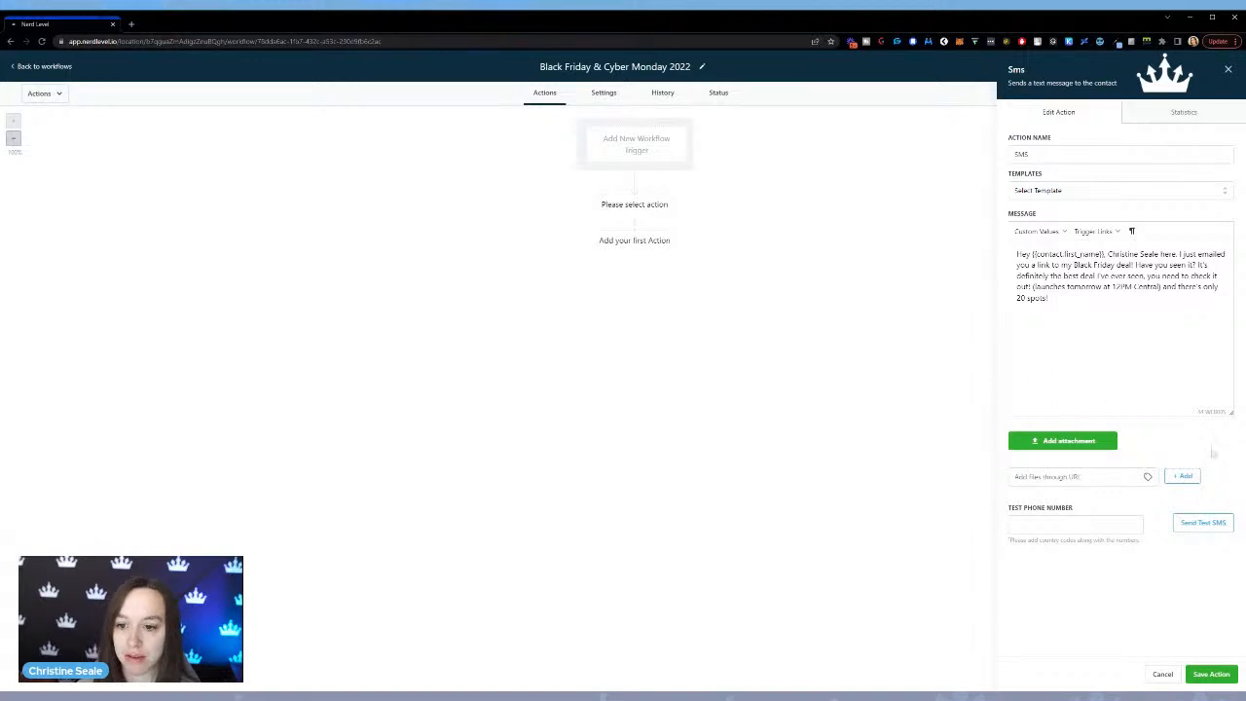
left_click(1217, 676)
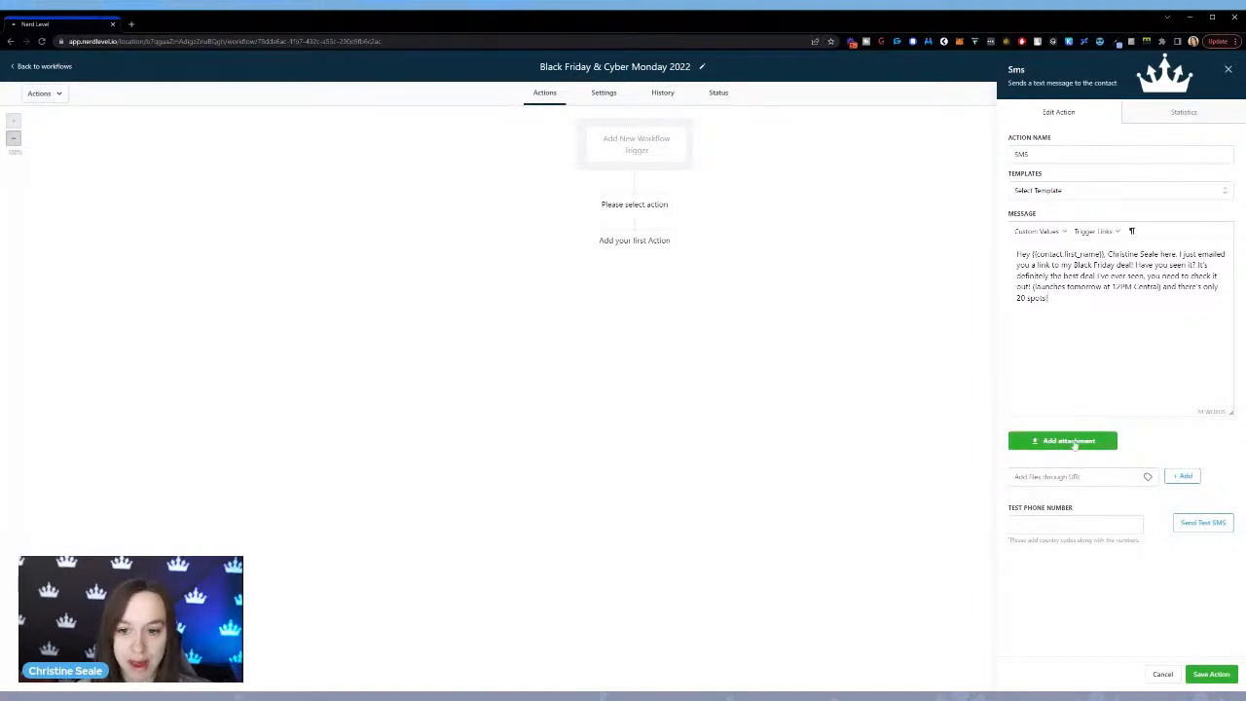
left_click(1225, 672)
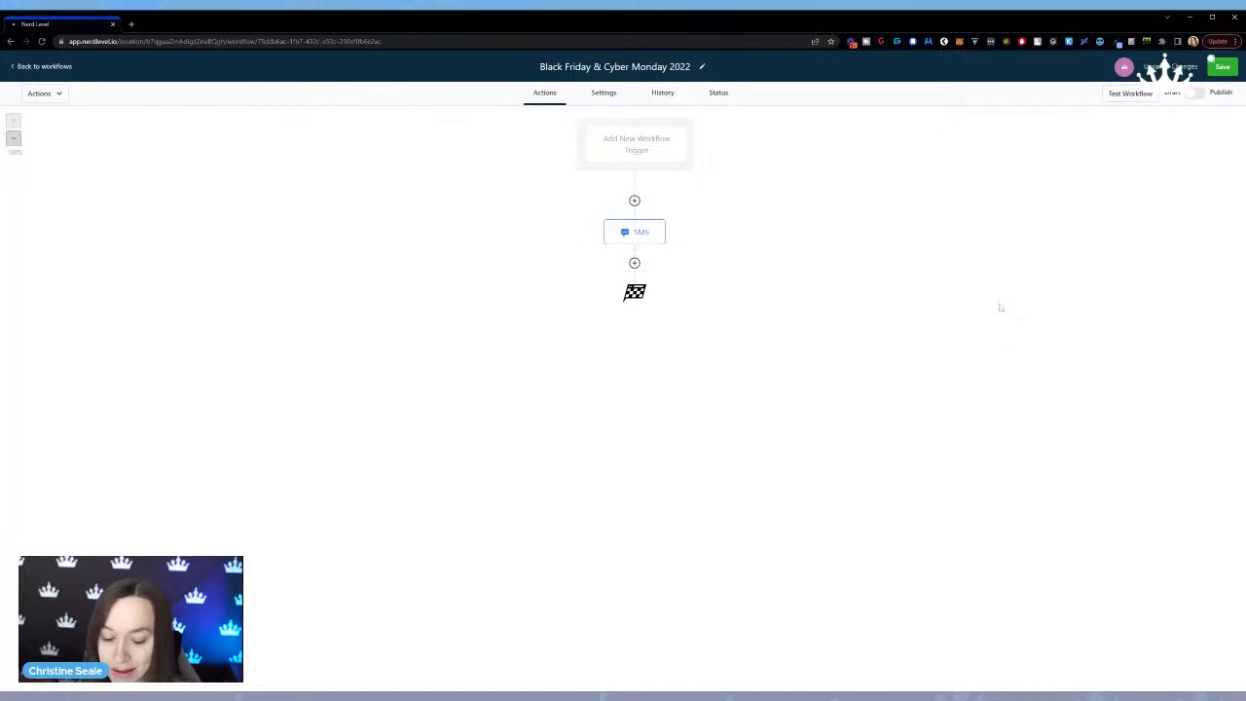
Add a Send Email action after the SMS with the subject "You NEED to check out this Black Friday Deal!".
mouse_move(636, 248)
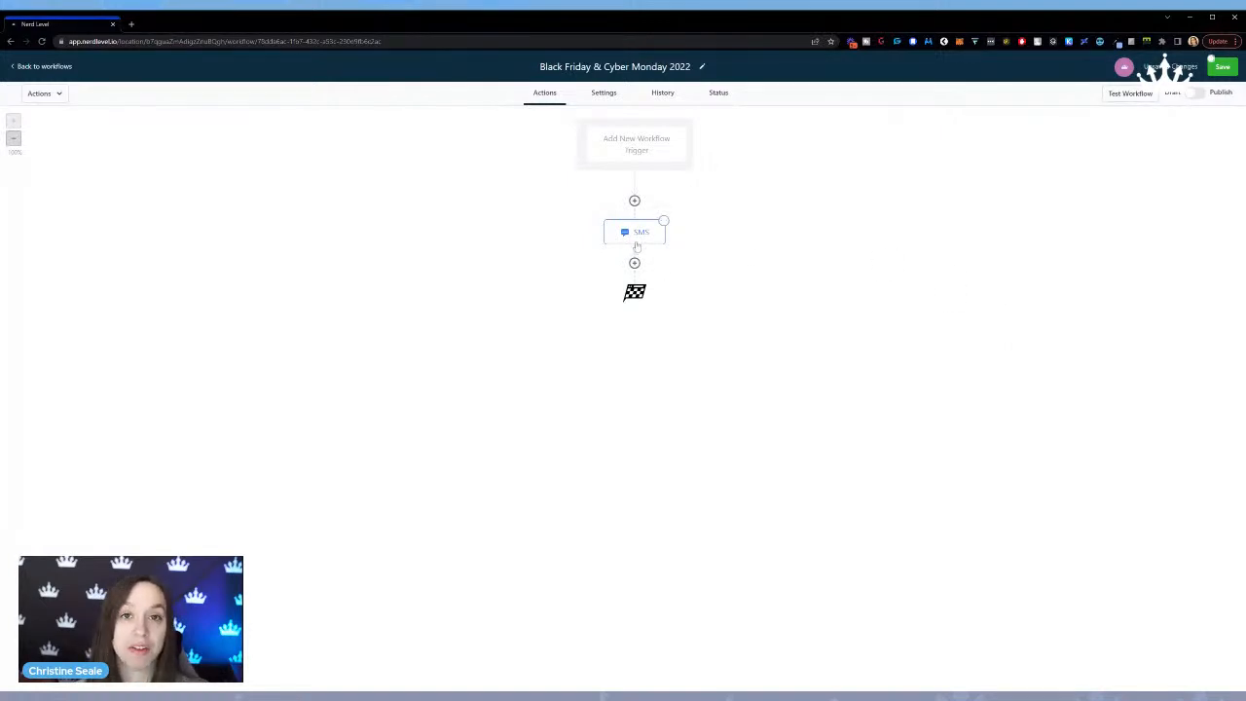
left_click(635, 263)
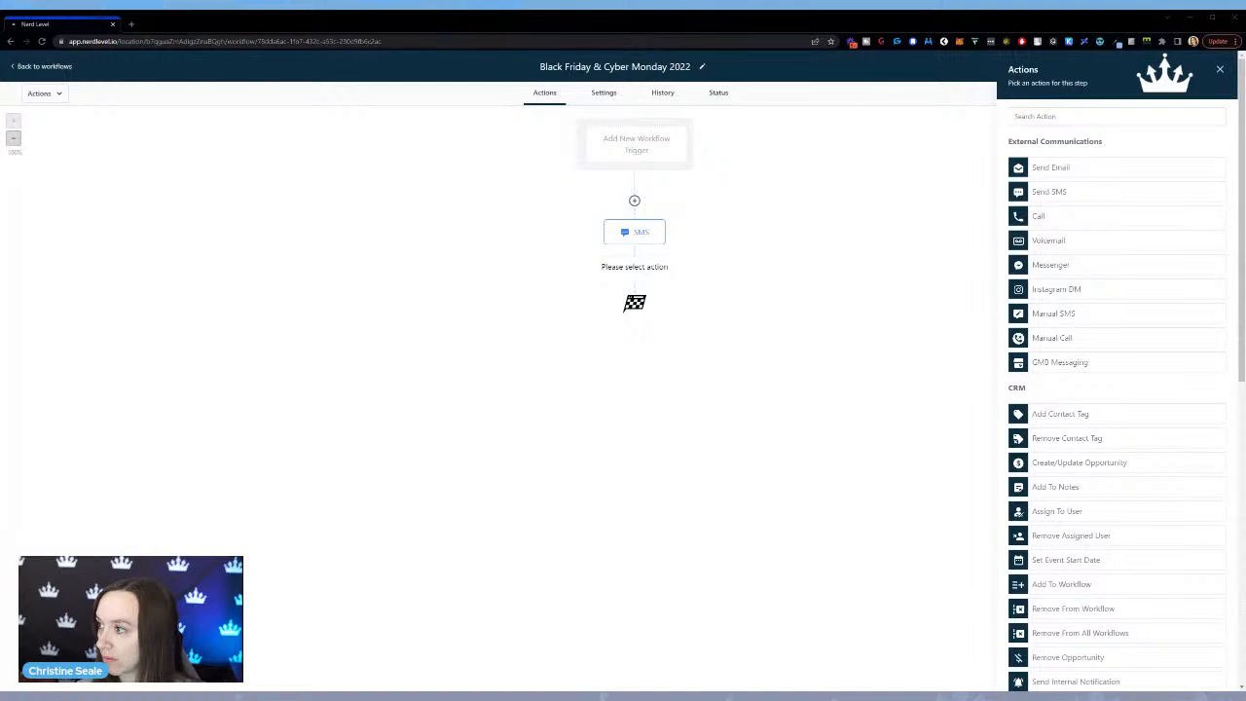
left_click(1060, 169)
left_click(1071, 273)
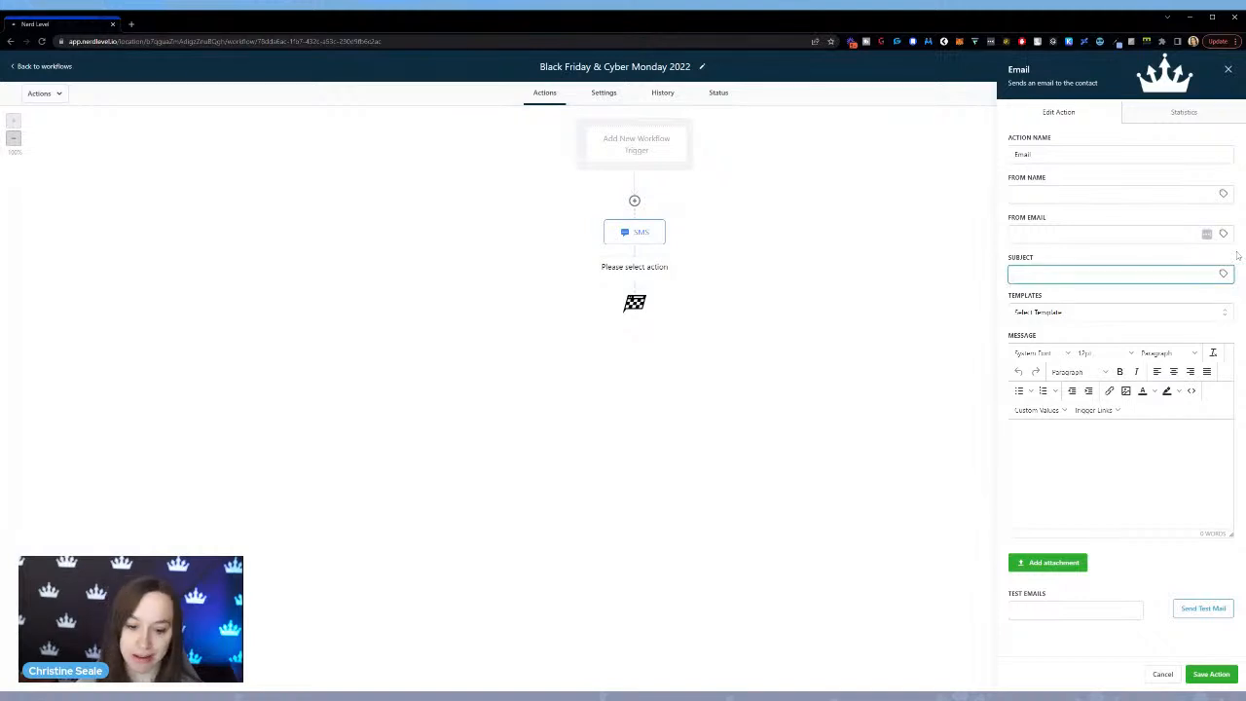
type("You NEED t")
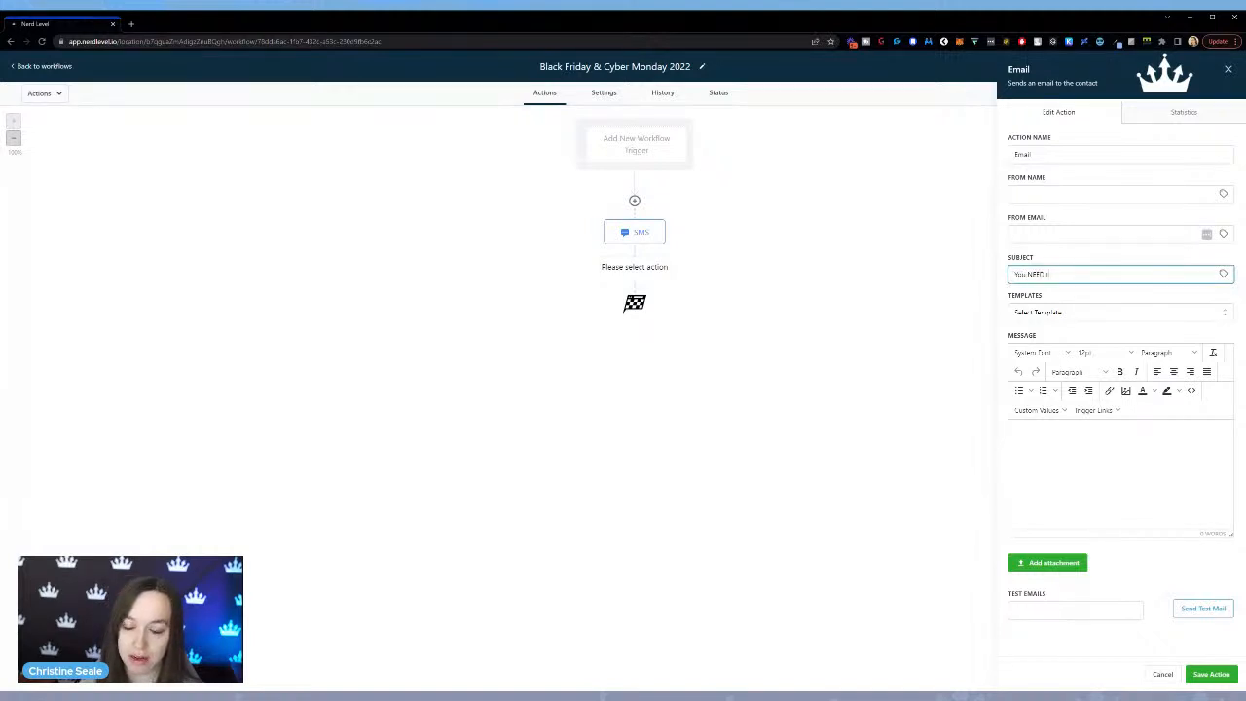
type("o check out this Bla")
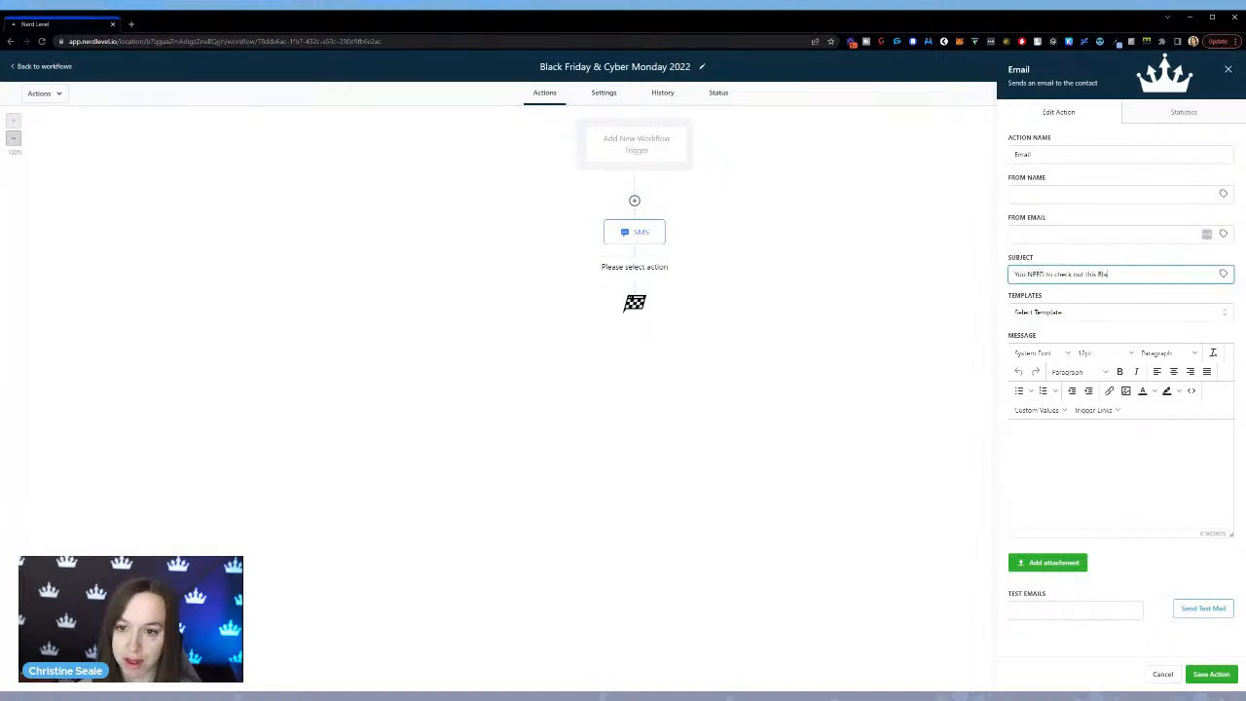
type("ck Friday Deal!")
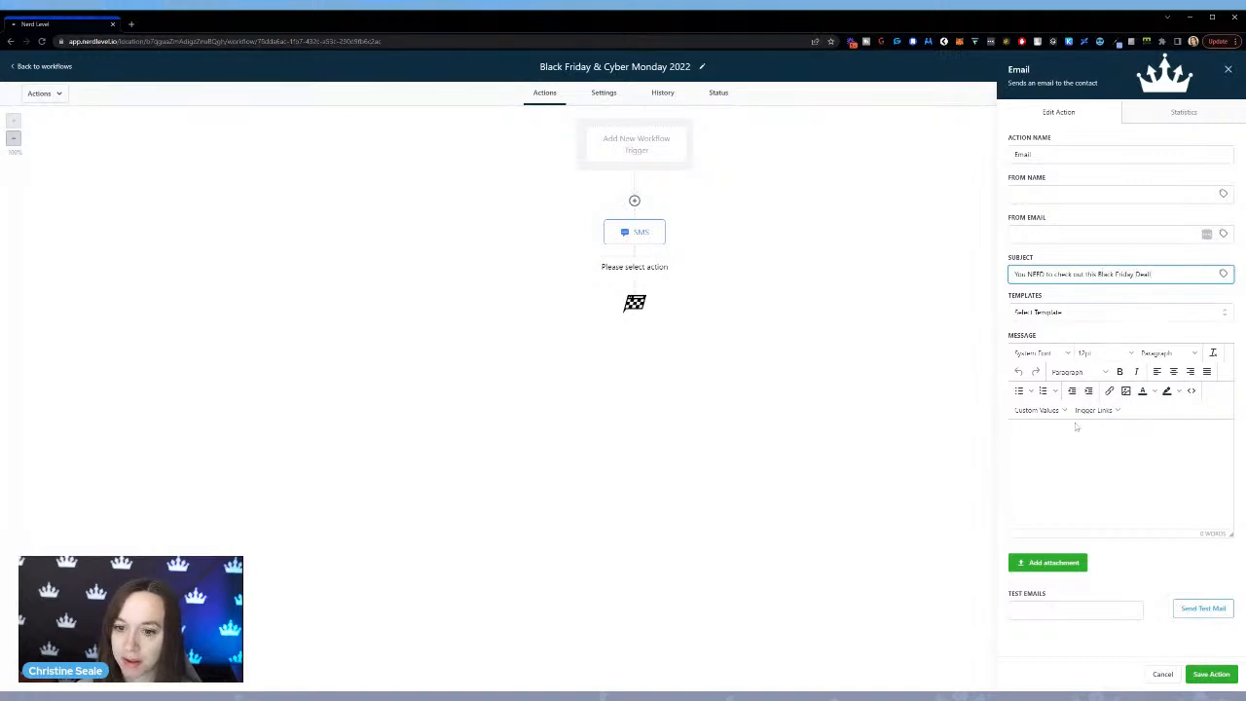
Start the email message with the greeting "Hey" followed by the contact's First Name custom value.
left_click(1066, 458)
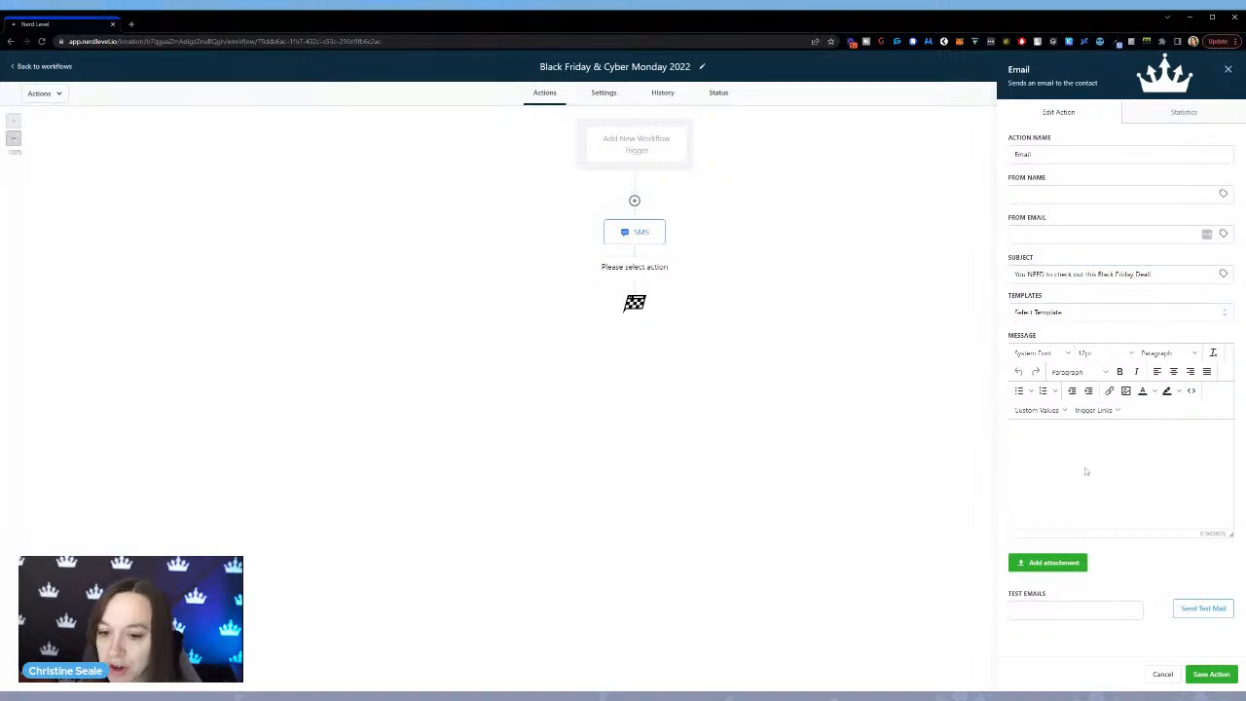
type("Hey")
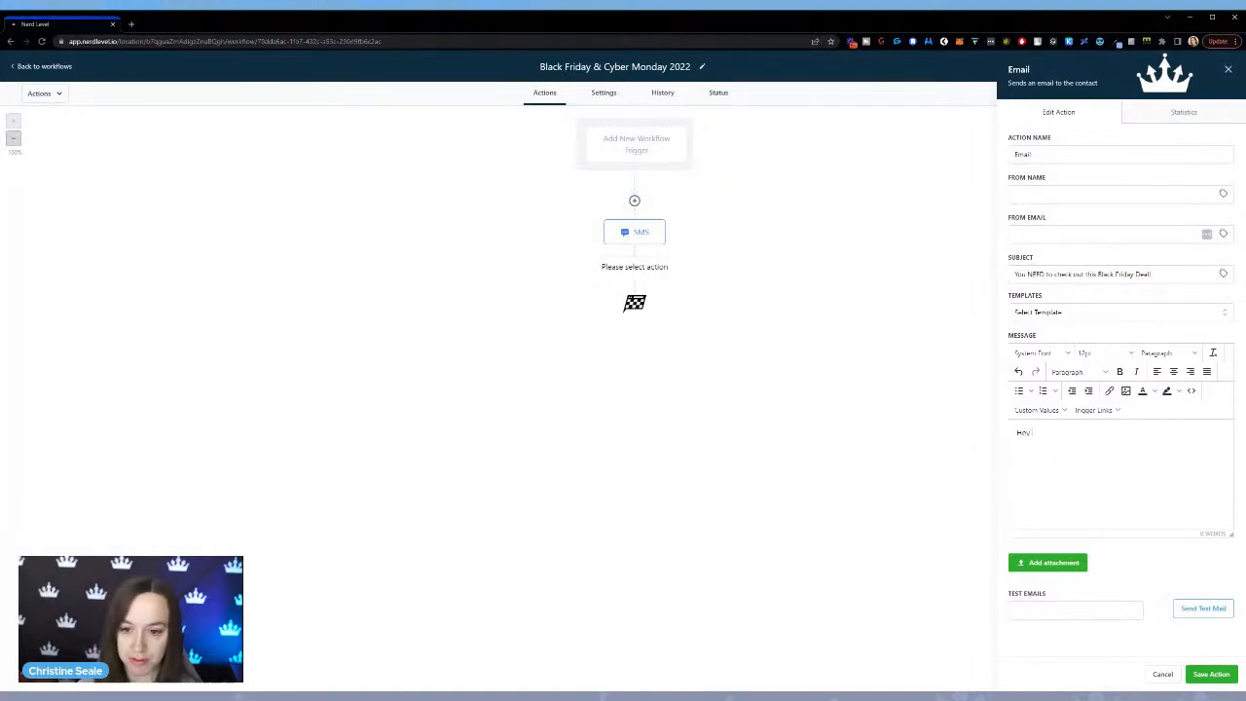
left_click(1037, 410)
mouse_move(1034, 429)
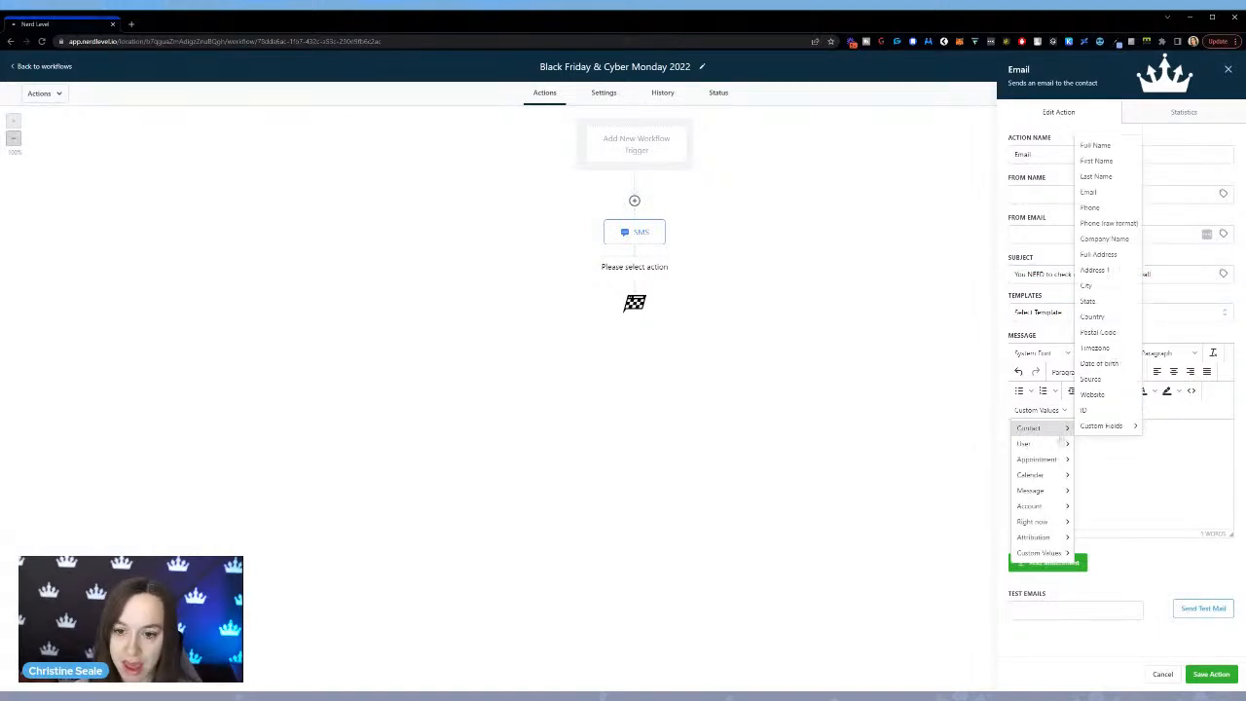
left_click(1096, 160)
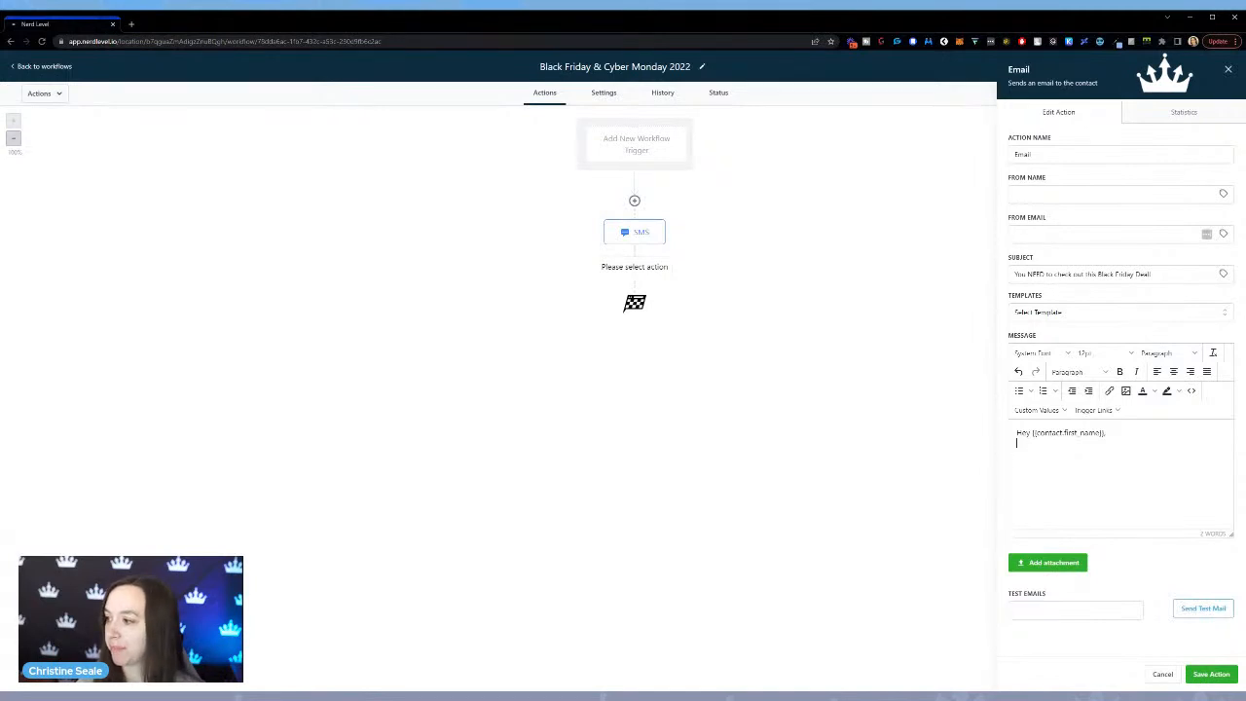
Add the line "Did you see this Black Friday deal that just got released" below the greeting in the email message.
type("Did you see this b")
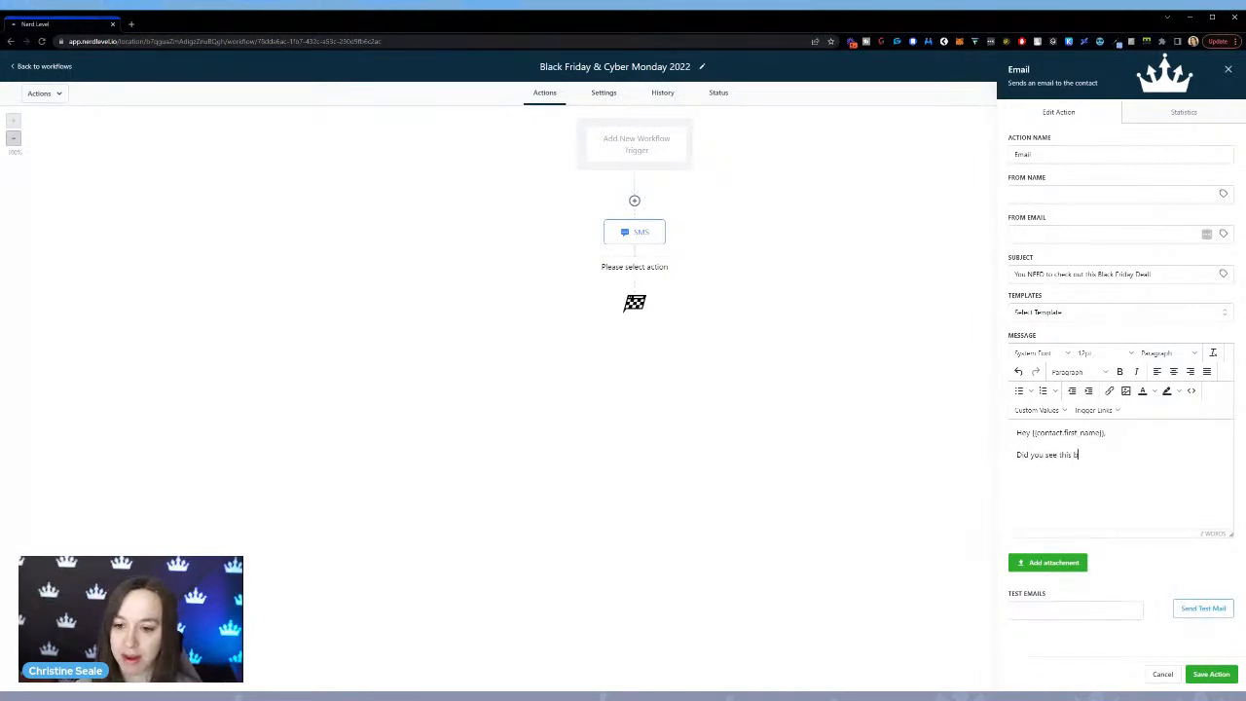
key("BackSpace")
type("Black F")
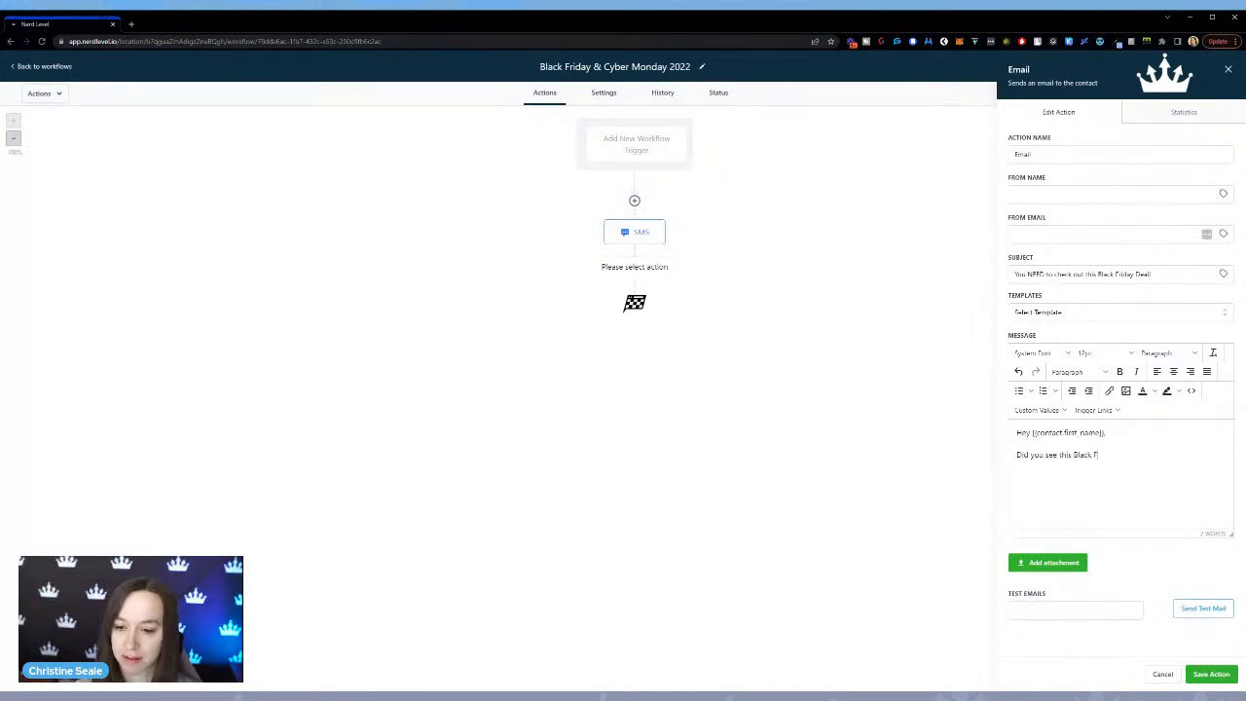
type("riday deal that ")
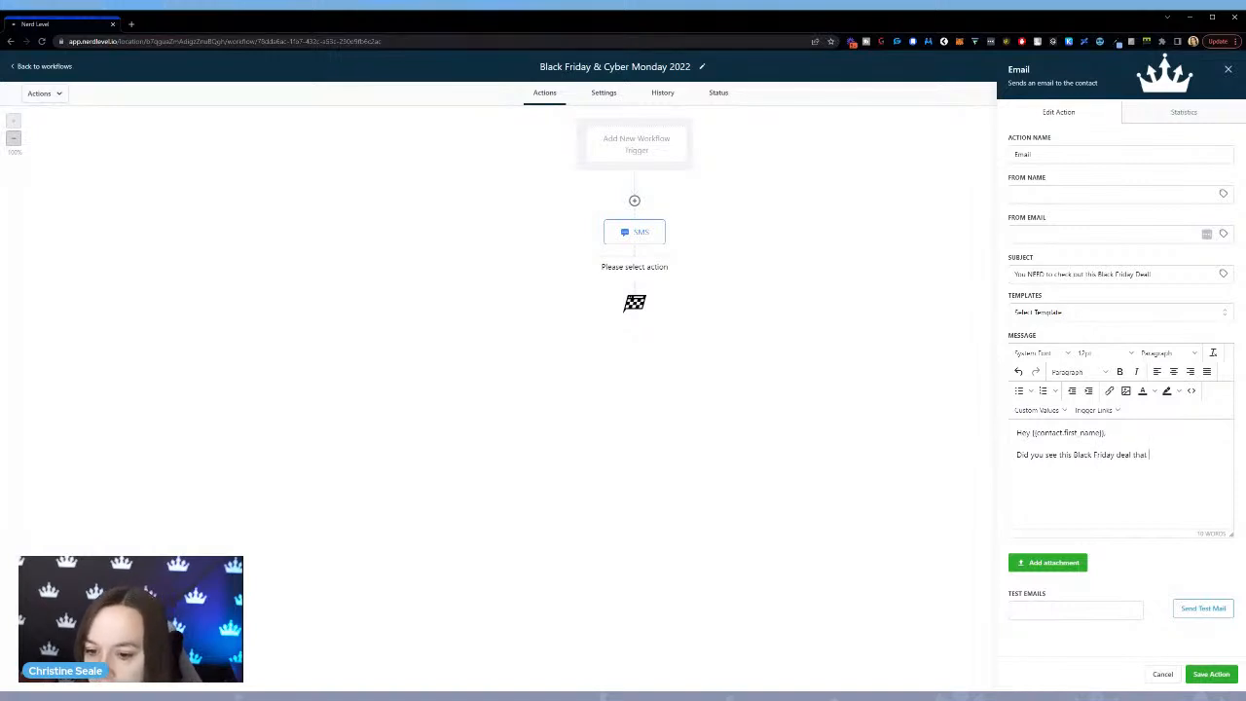
type("just got re")
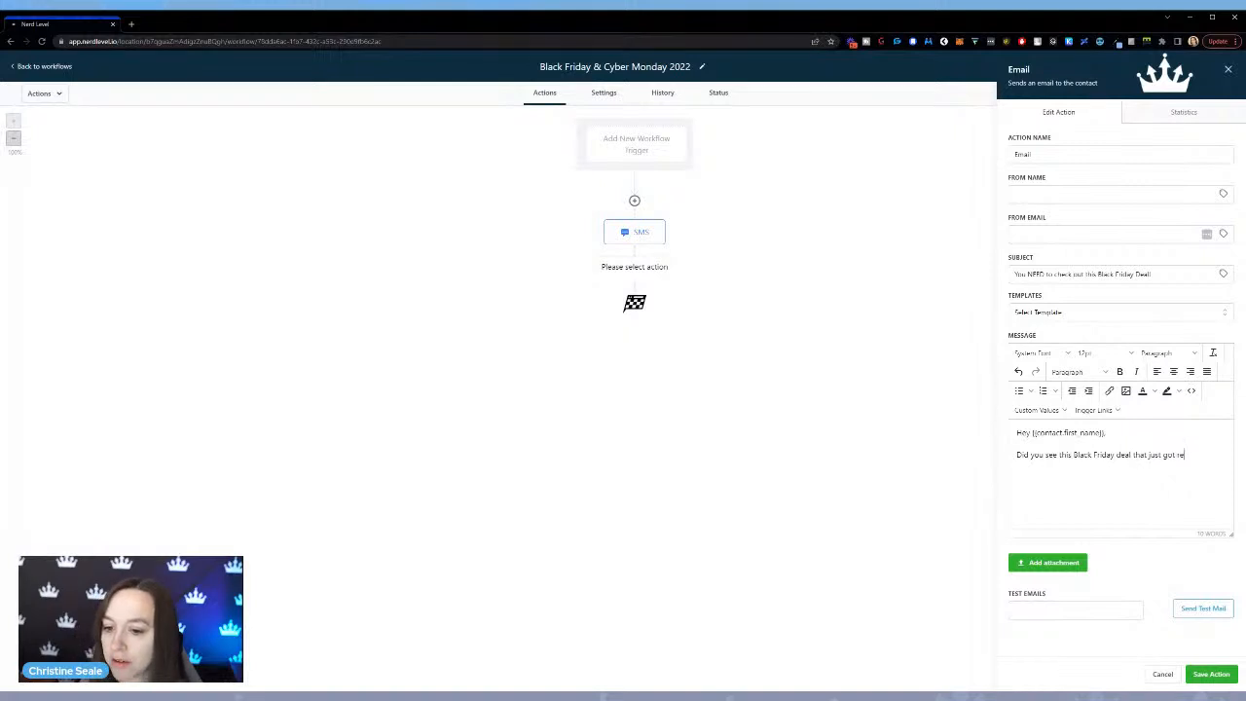
type("leased?")
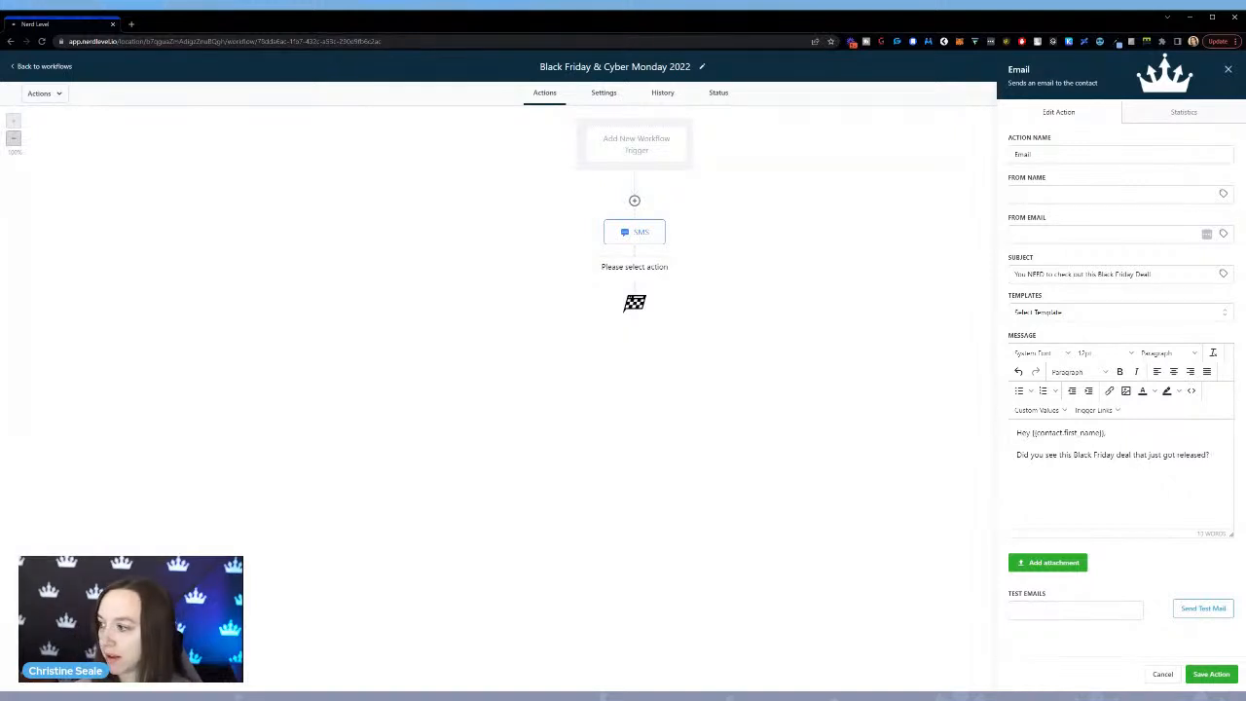
type(" It's insane!")
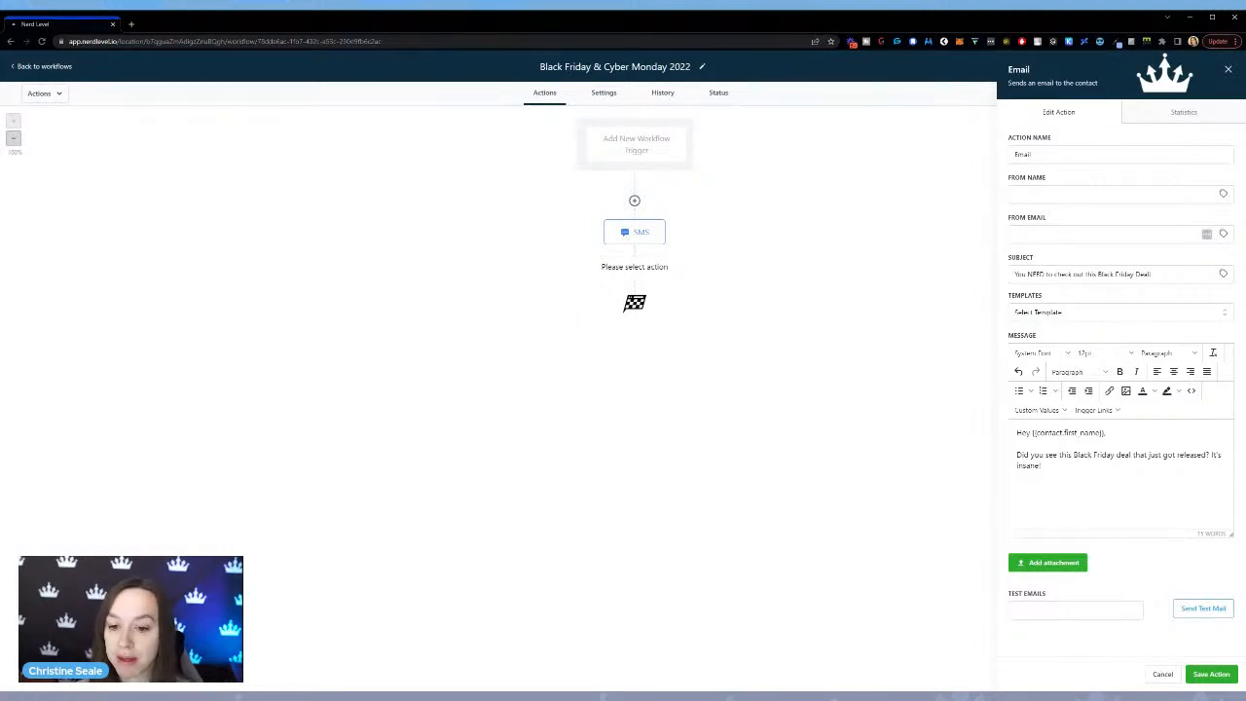
Finish the email with "? It's insane!" and a "<3" sign-off with the sender's first name, and save the action.
type("<3 Christine")
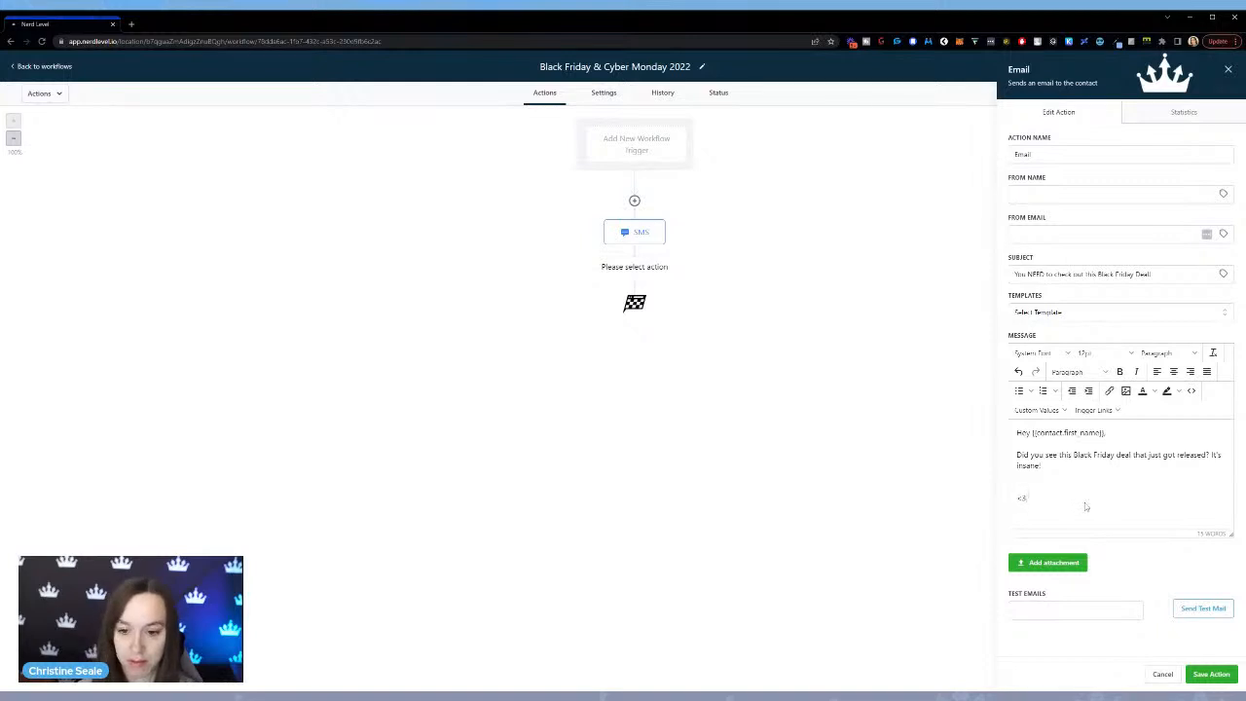
left_click(1209, 673)
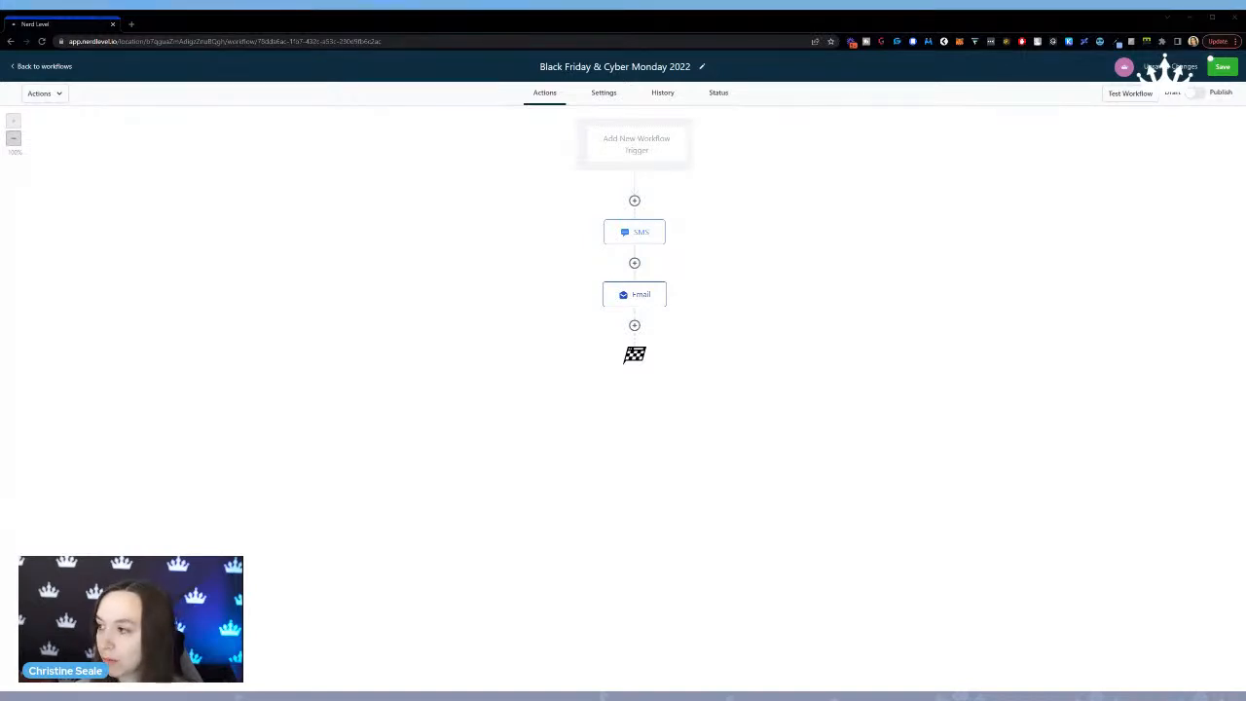
Add a Set Event Start Date action after the email, using the Specific Date/Time type with November 19, 2022 as the date.
left_click(634, 325)
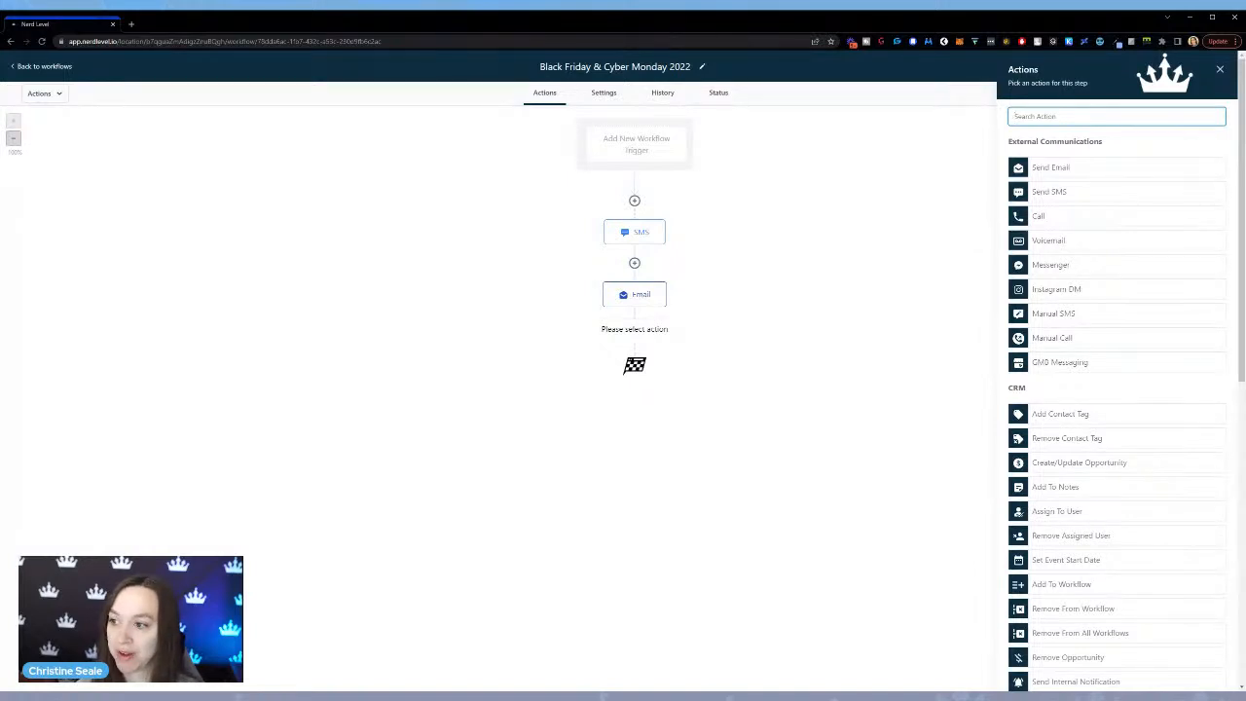
type("event")
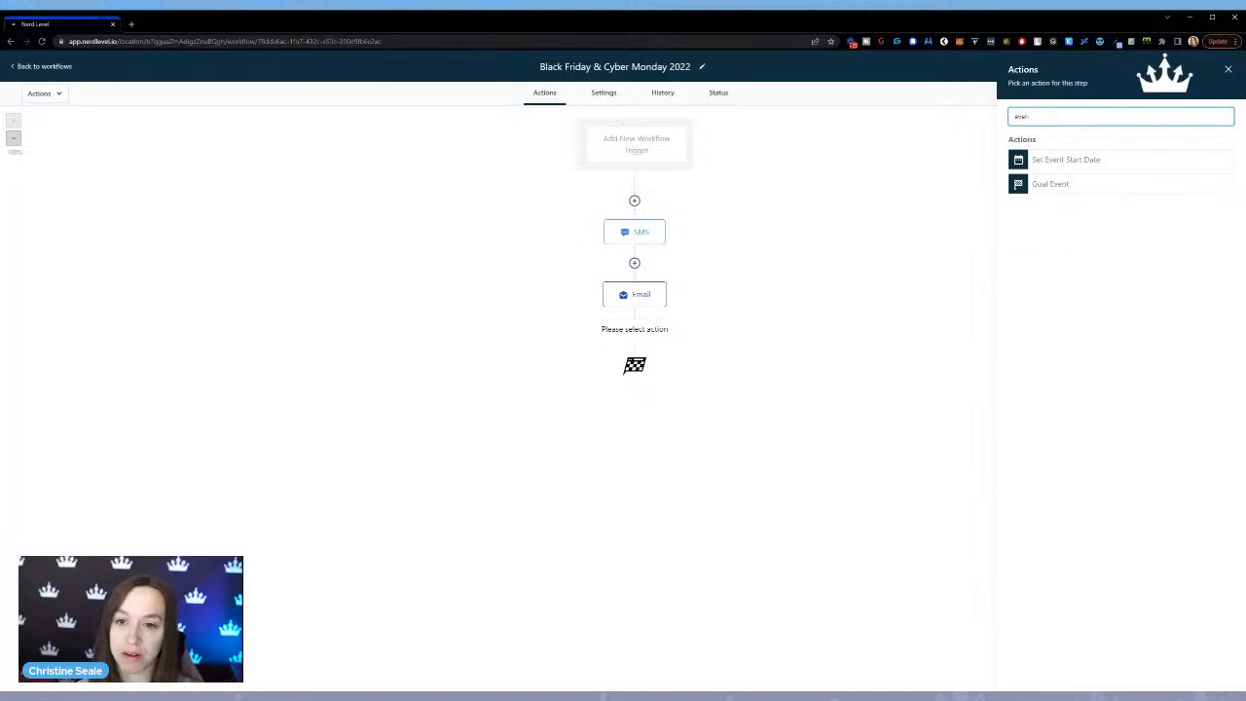
left_click(1050, 159)
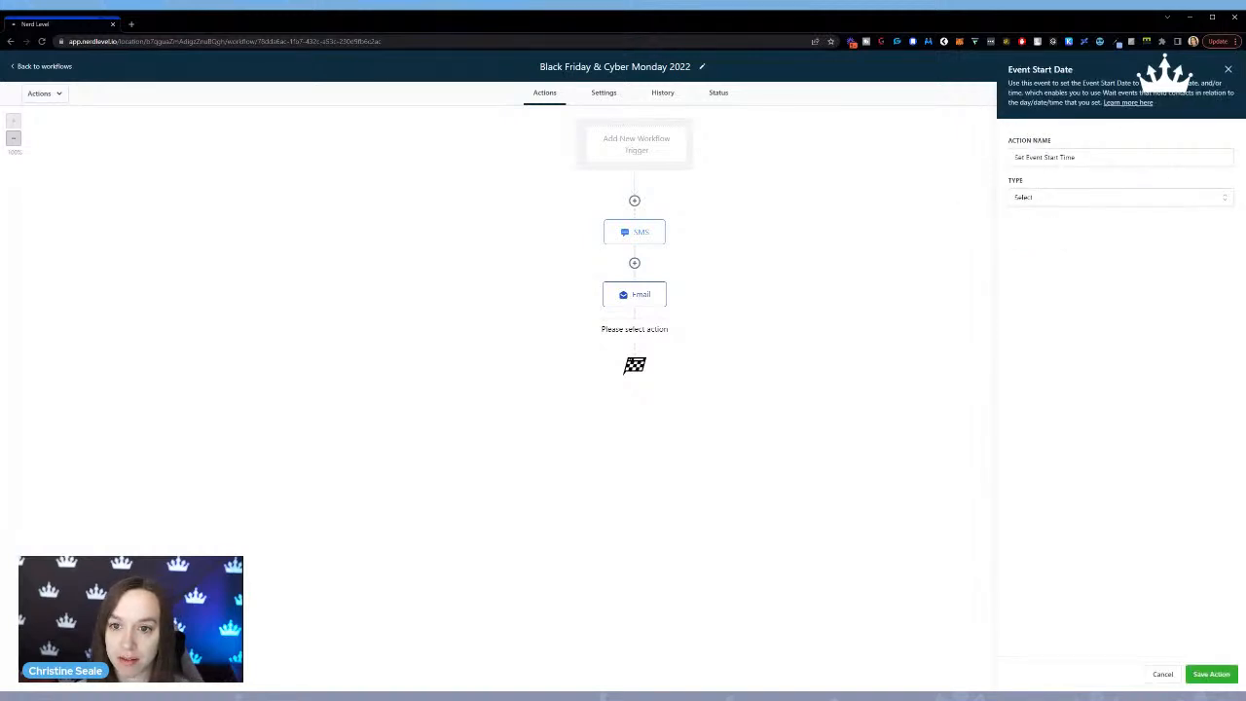
left_click(1048, 200)
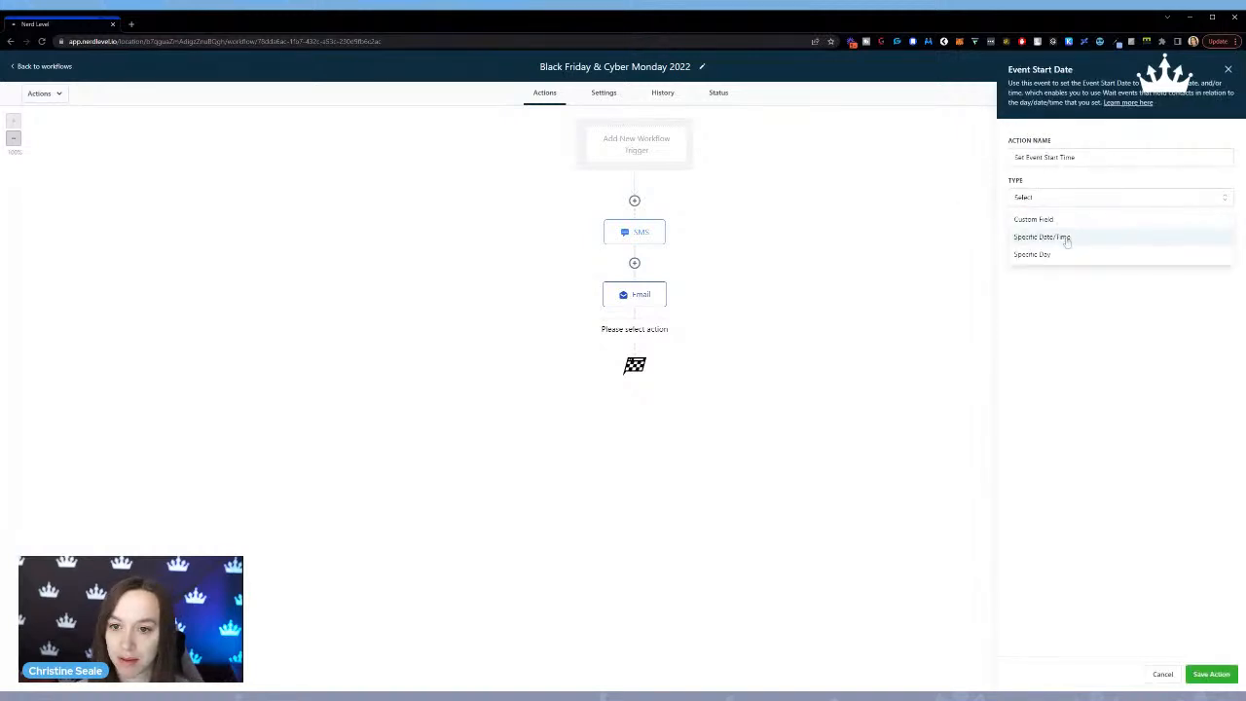
left_click(1067, 237)
left_click(1067, 238)
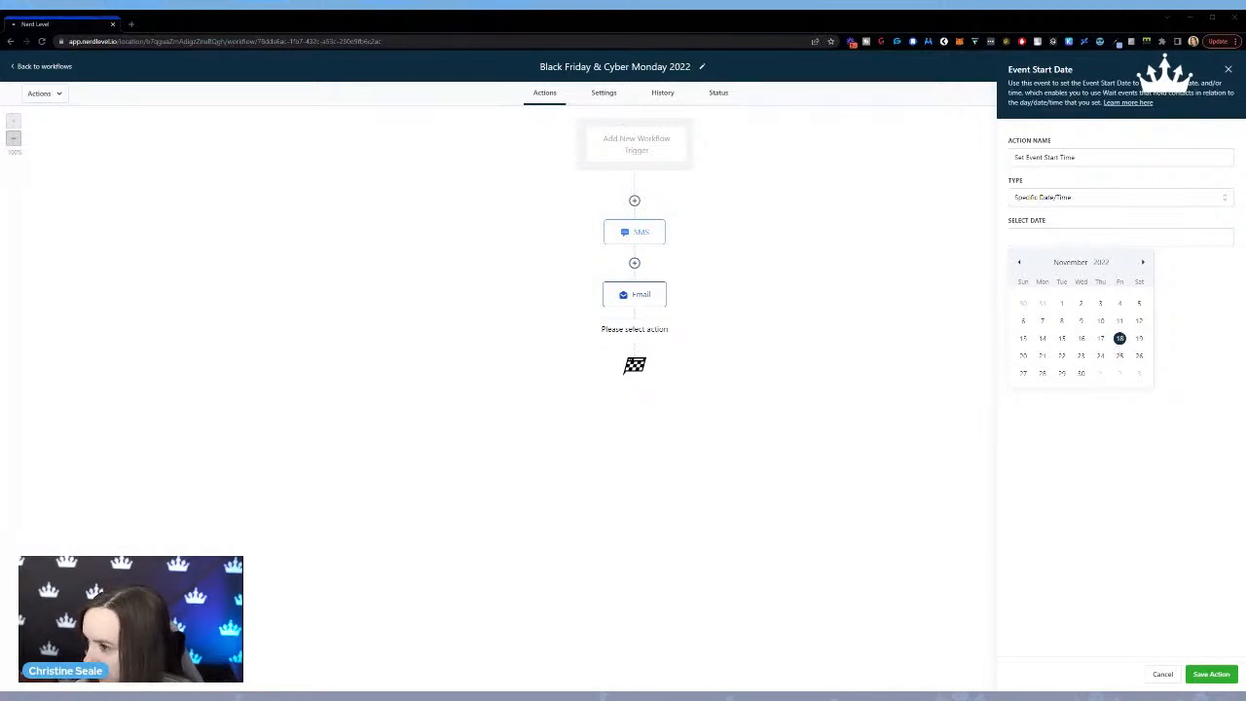
left_click(1139, 340)
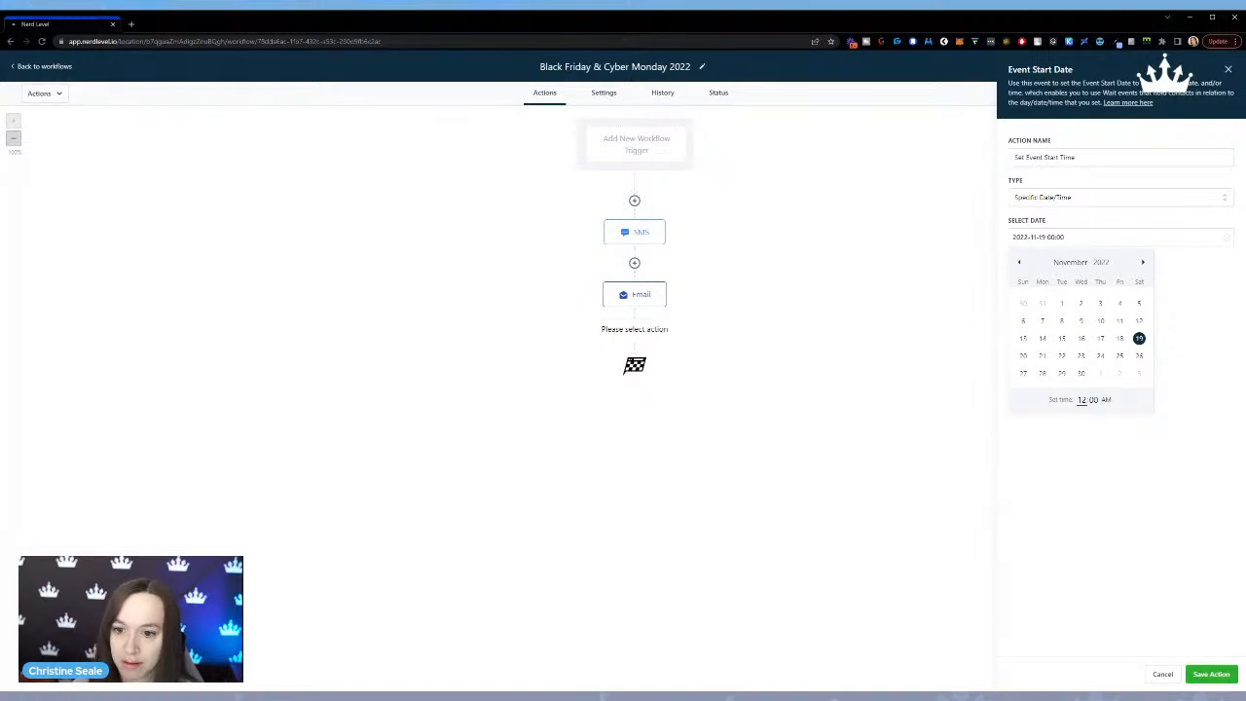
left_click(1156, 494)
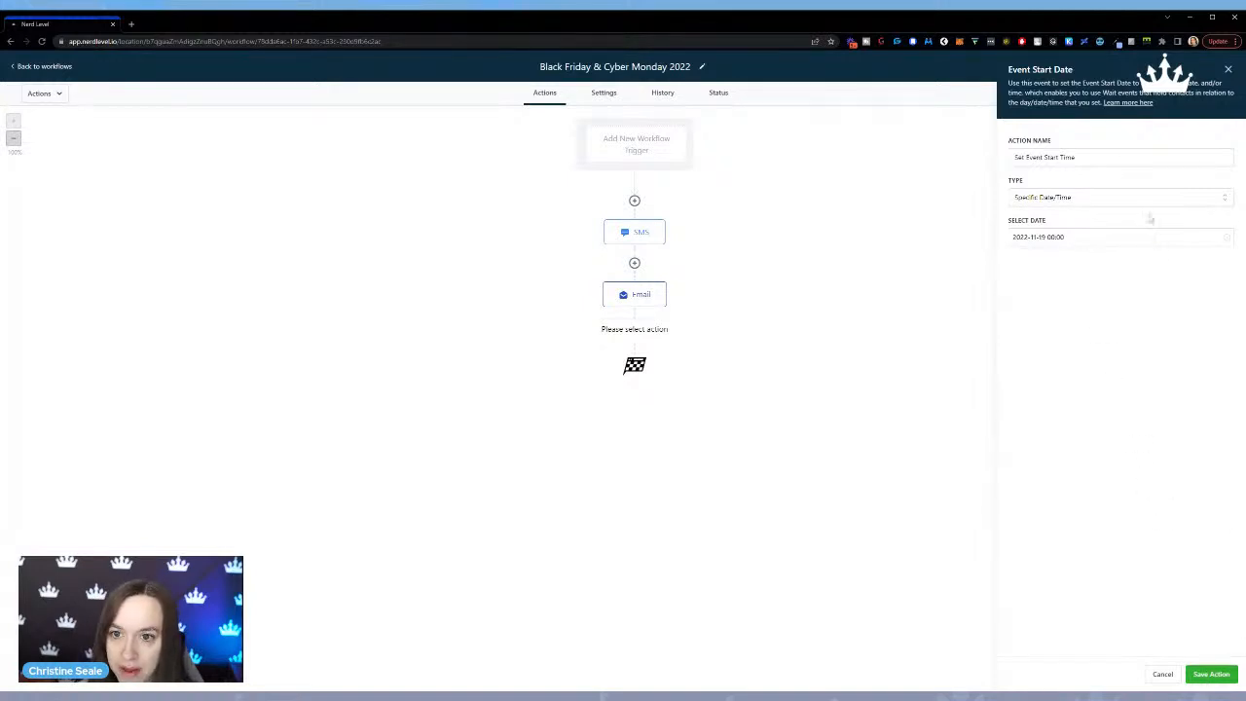
Rename the event start action to "Set Black Friday Event Start Time" and save it.
left_click(1075, 157)
left_click_drag(1075, 157, 1036, 157)
left_click(1027, 156)
type("Black Friday")
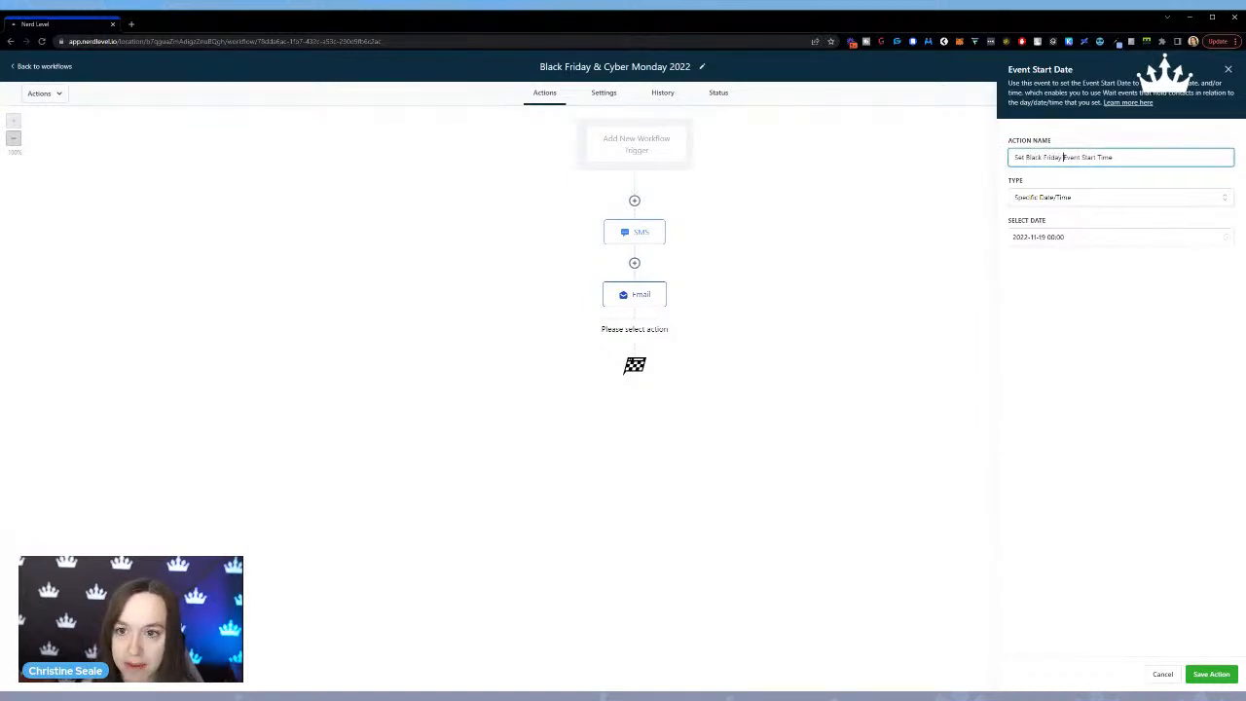
left_click(1211, 673)
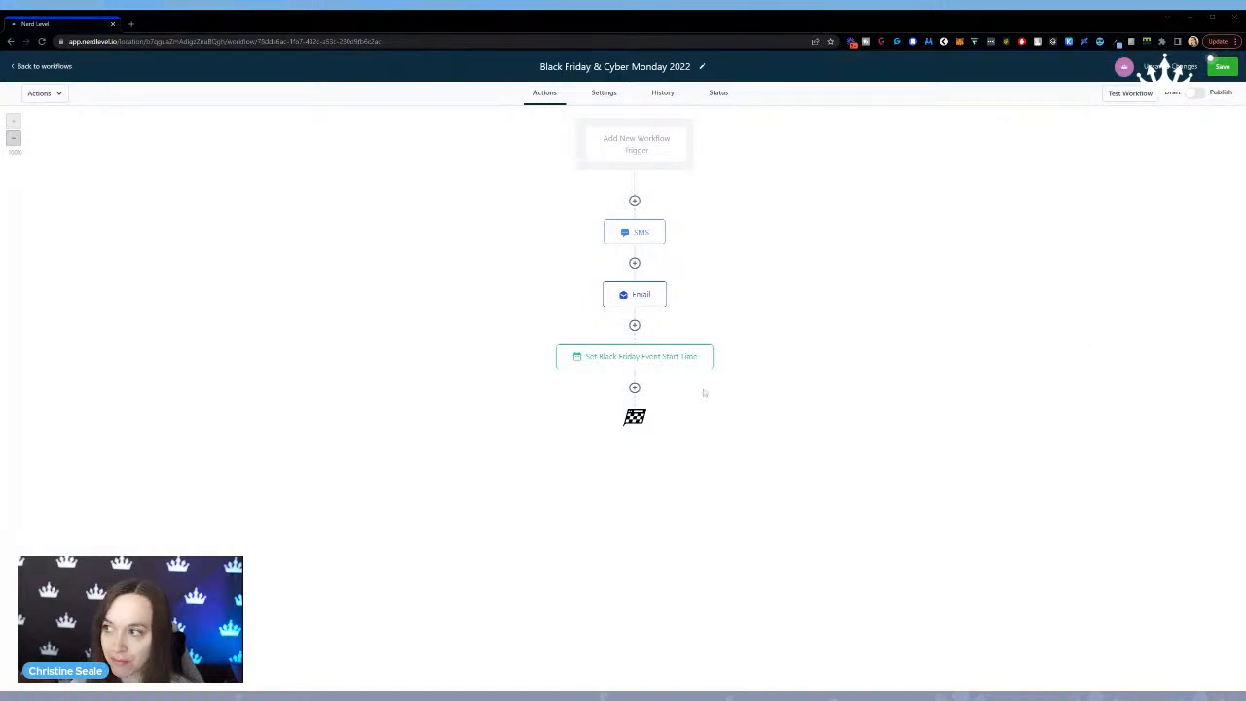
Add a Wait action after the Black Friday event start time and make it wait for Event / Appointment time.
left_click(635, 387)
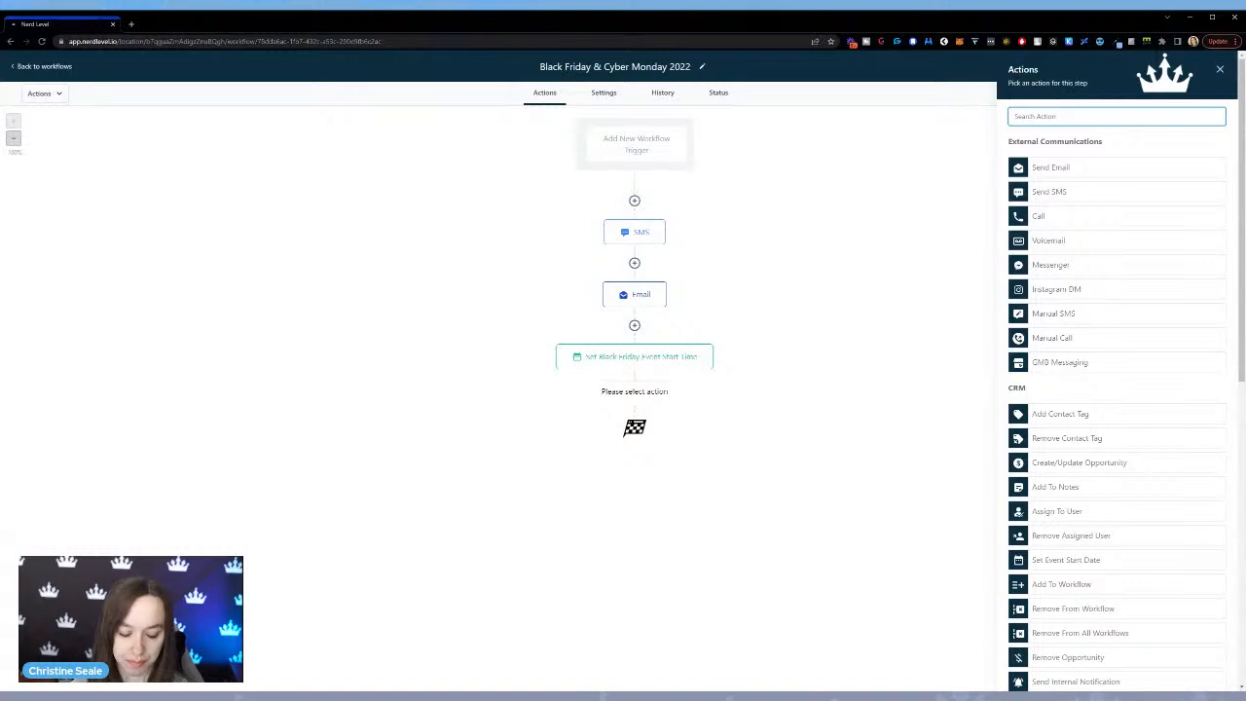
type("wait")
left_click(1101, 165)
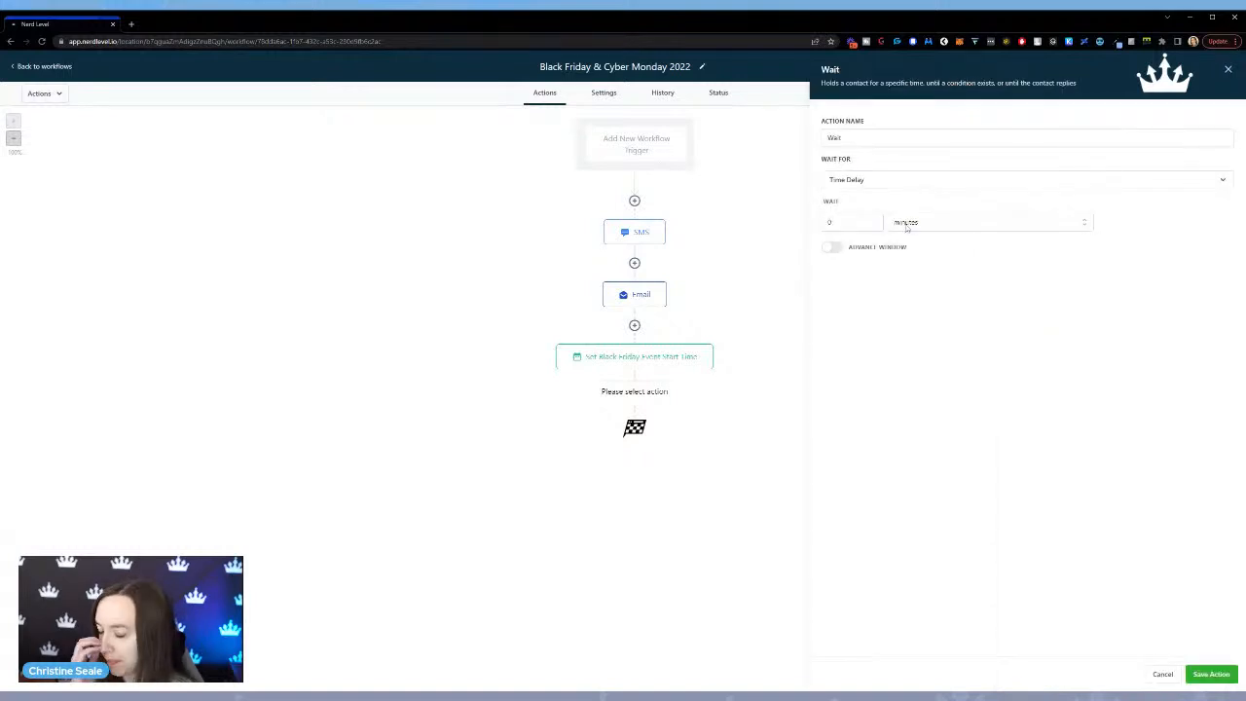
left_click(873, 219)
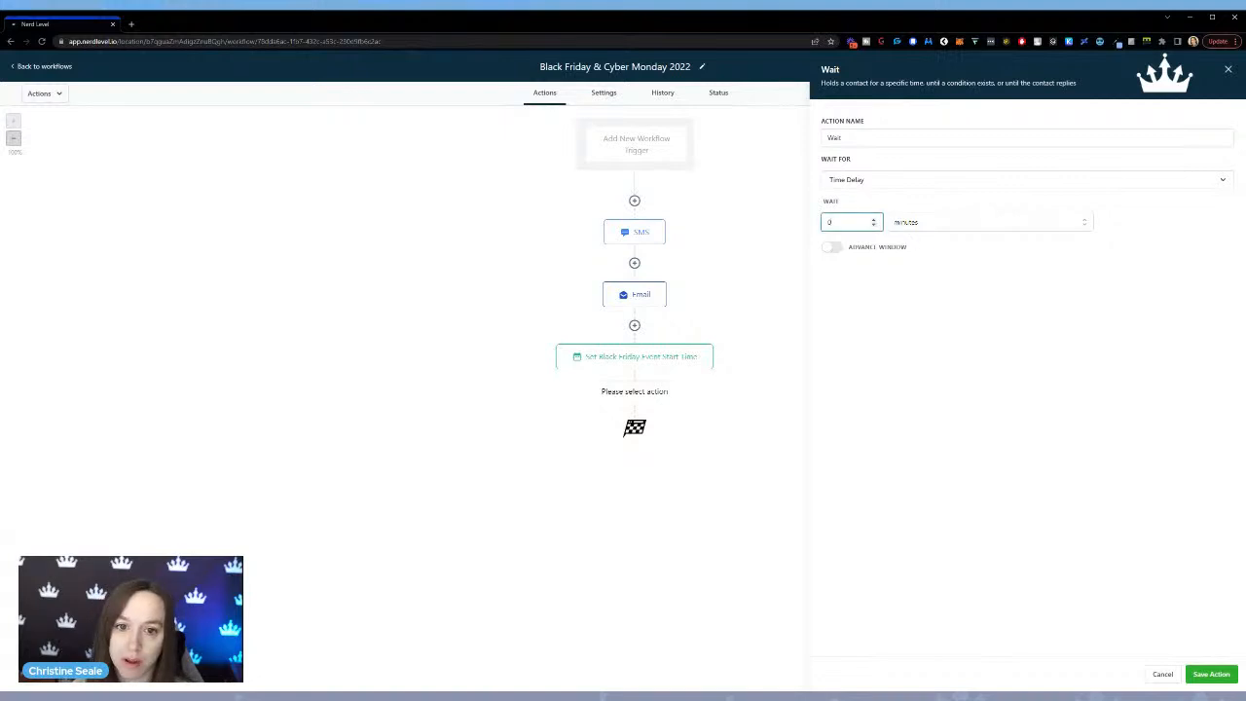
left_click(889, 181)
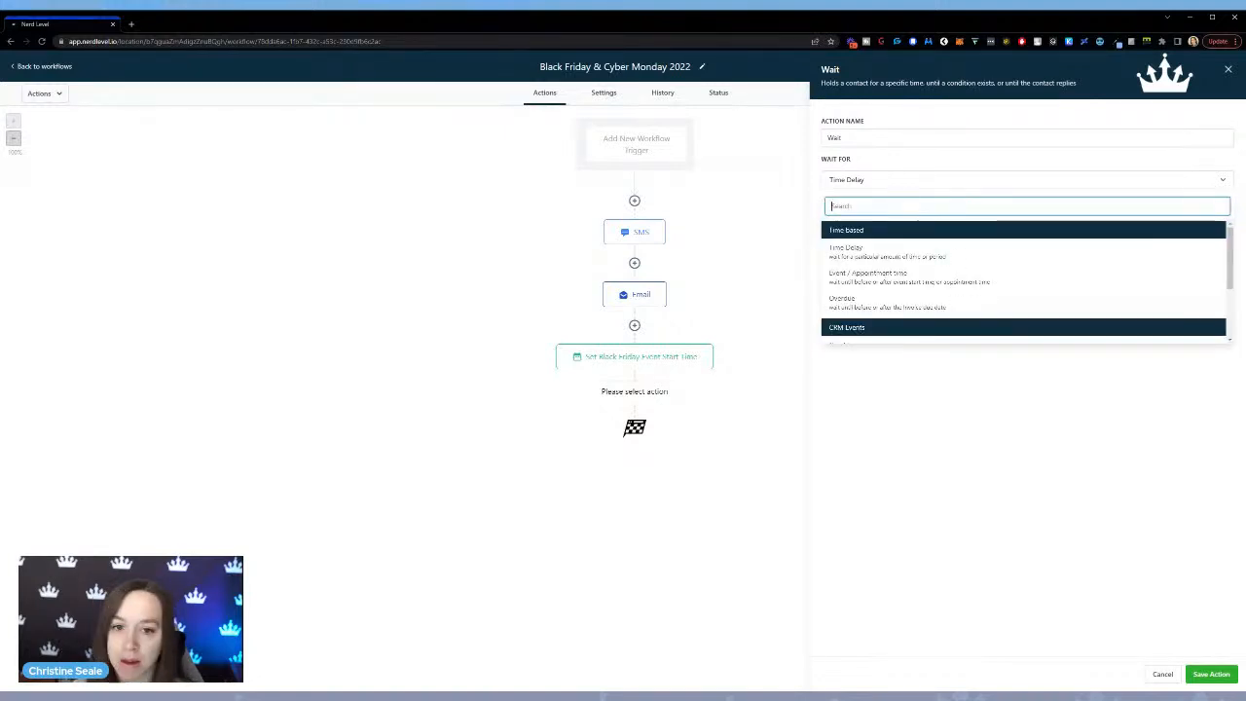
left_click(879, 277)
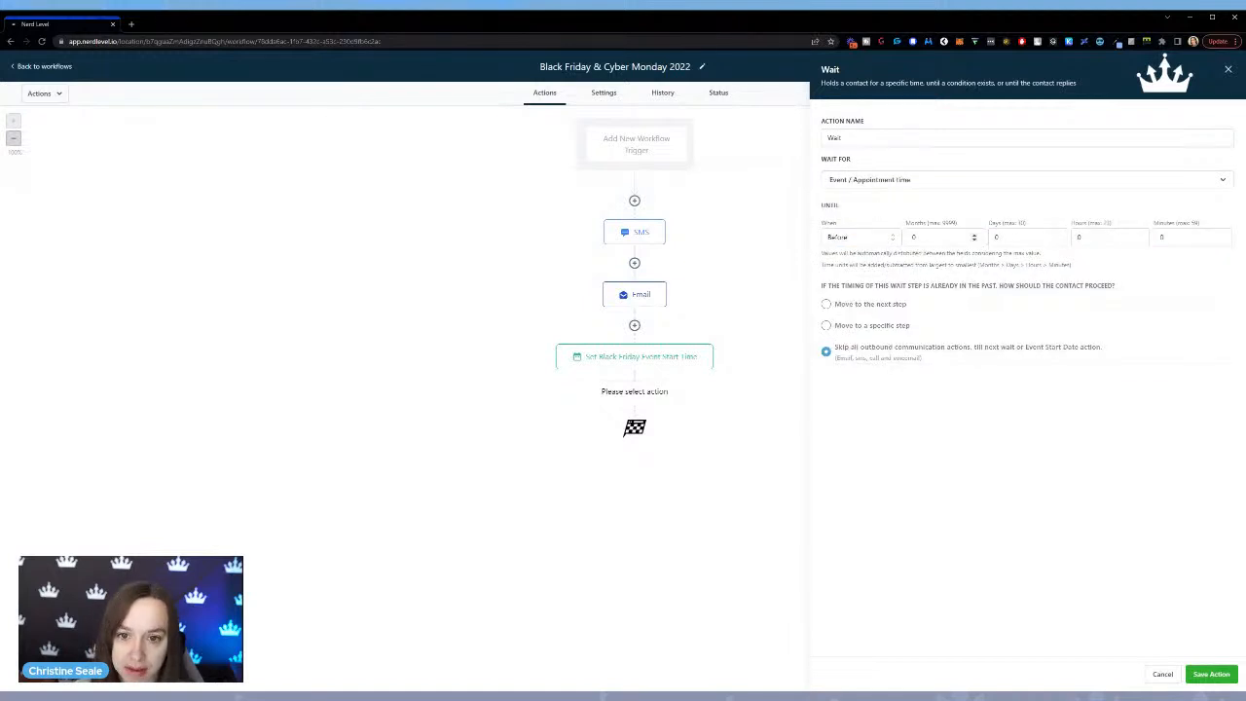
Set the wait to end 1 minute before the event time and save the action.
left_click_drag(1172, 237, 1145, 237)
type("1")
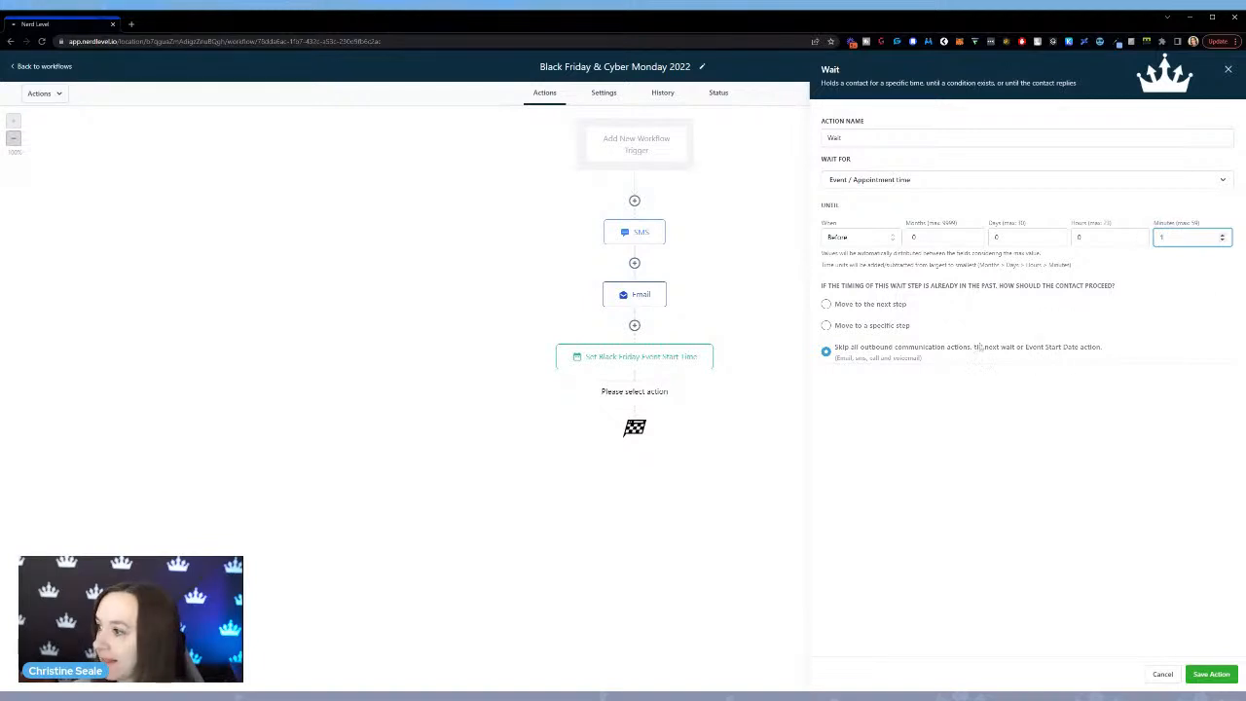
left_click(1217, 675)
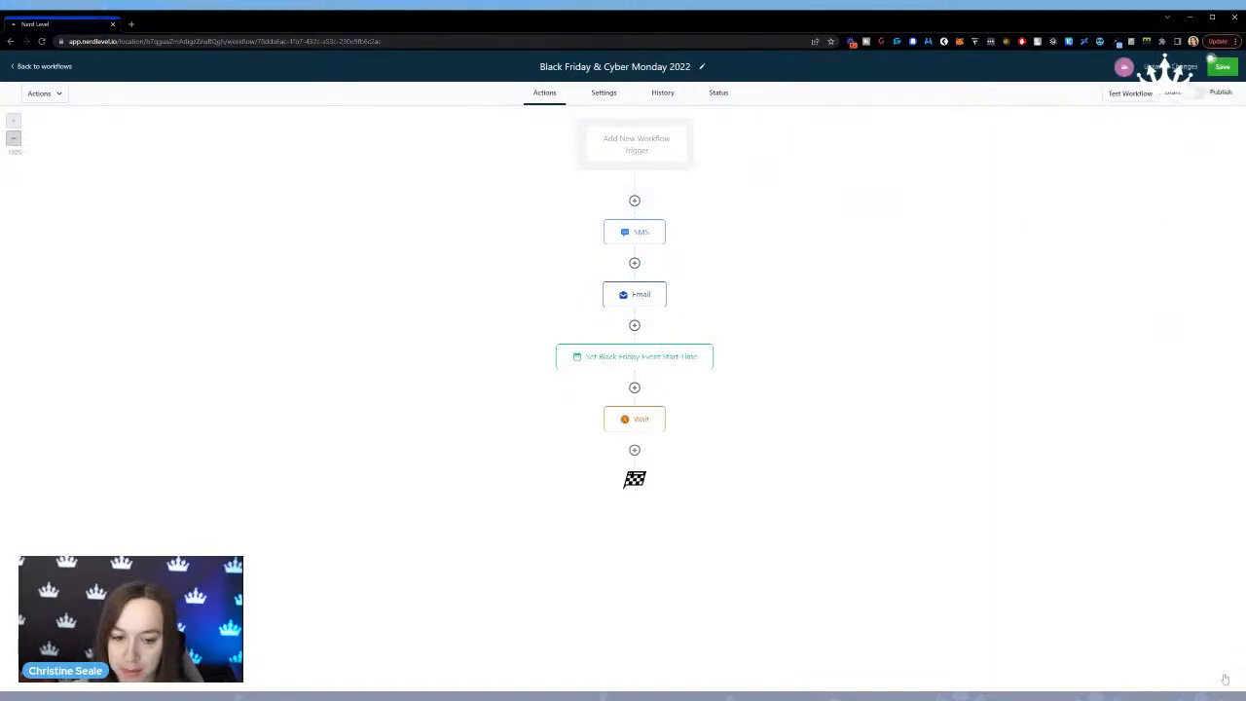
Set the Black Friday event start time to 12:00 PM on November 19, 2022 and save the action.
left_click(650, 356)
left_click(1111, 236)
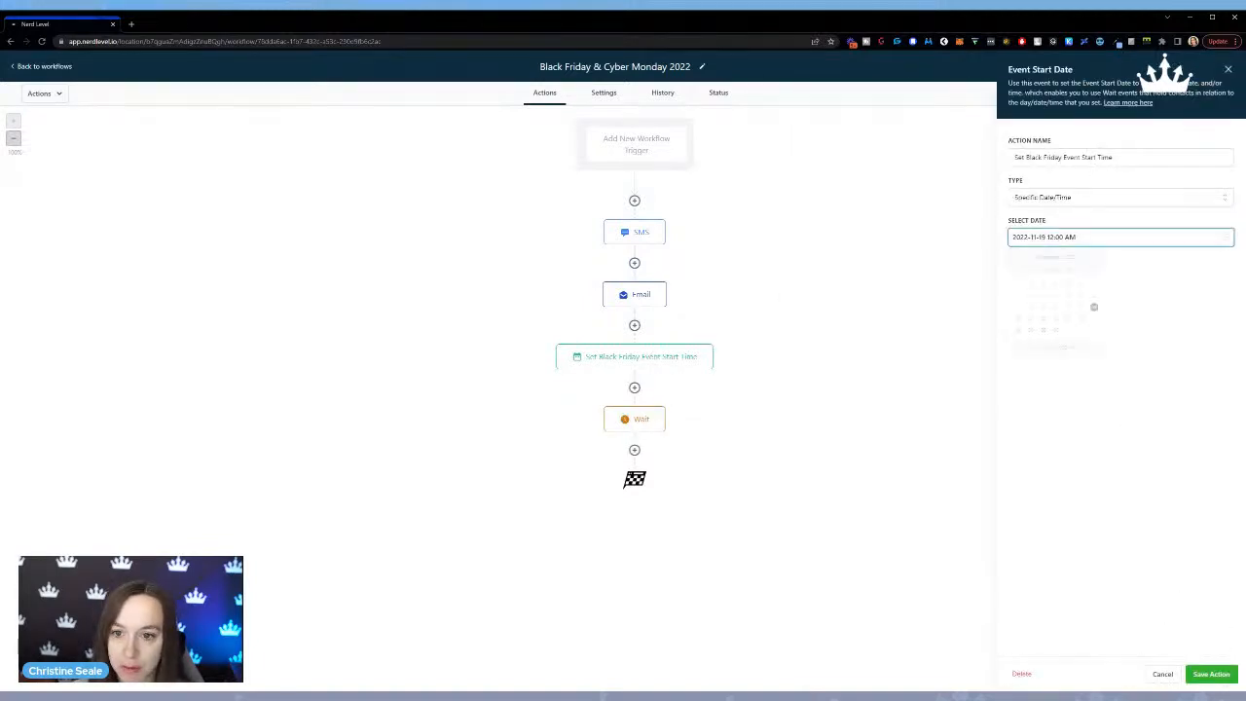
left_click(1106, 400)
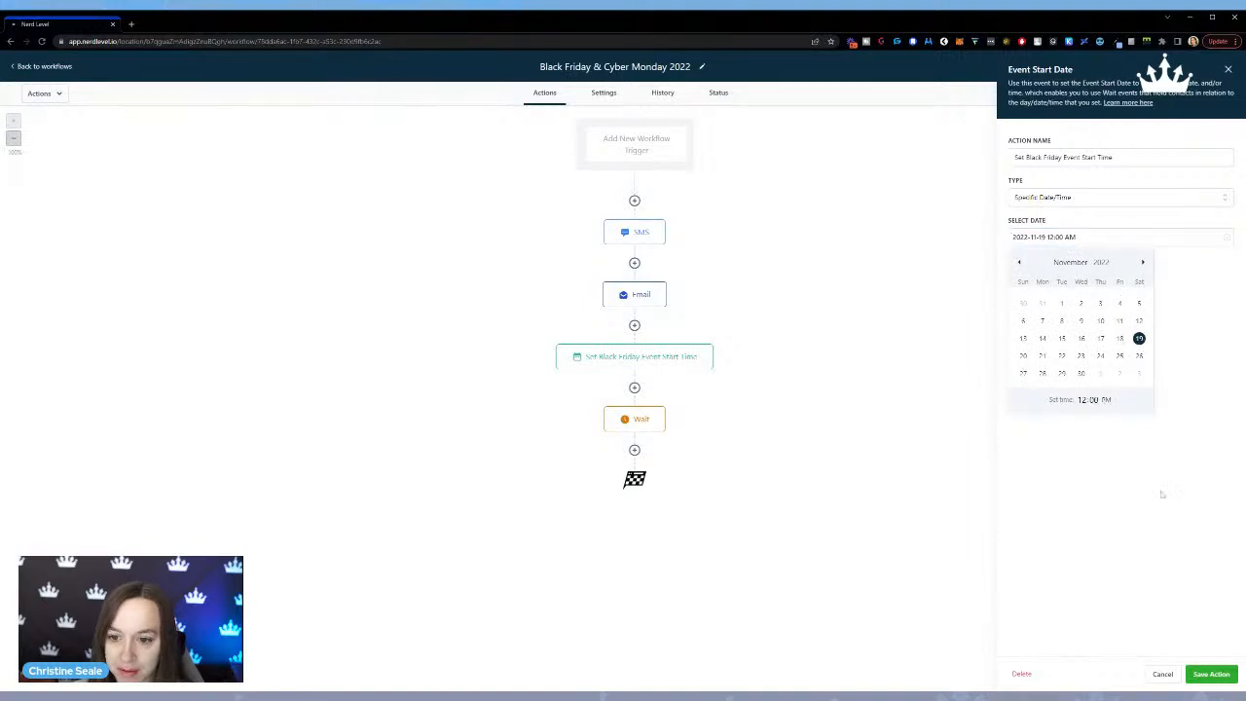
left_click(1211, 674)
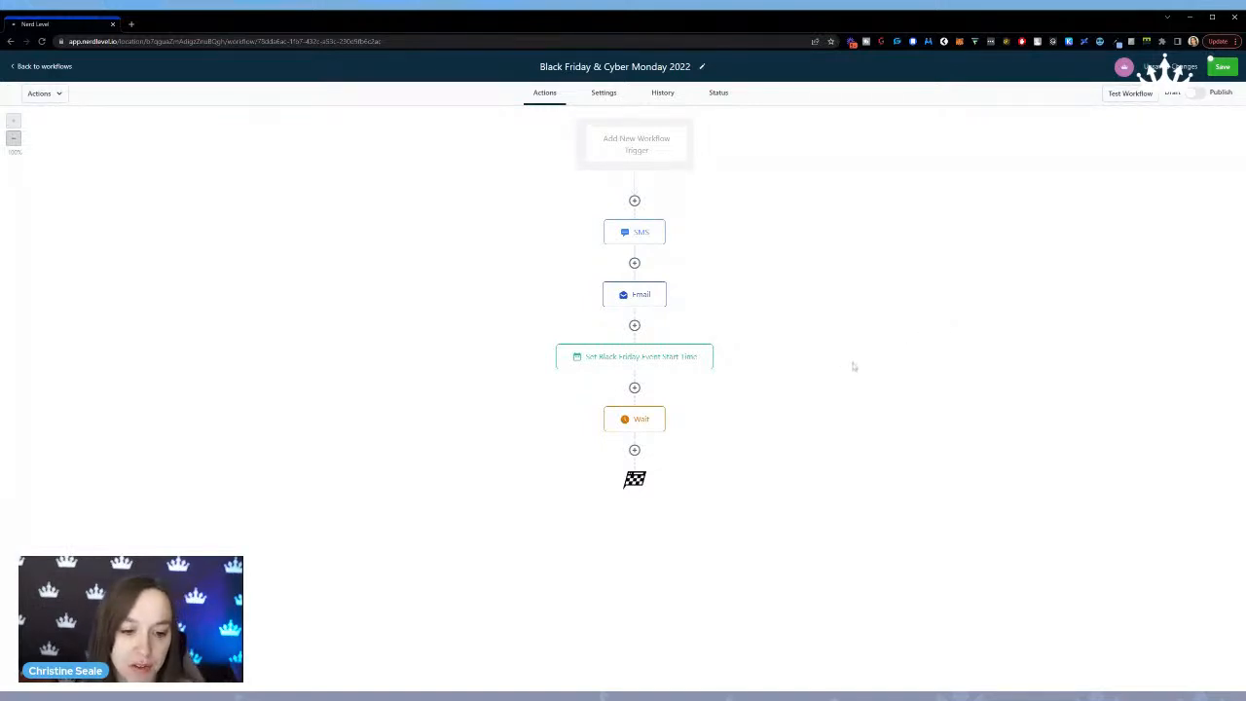
Rename the wait action to "Wait Until 1 Minute Before Start" and save it.
left_click(638, 429)
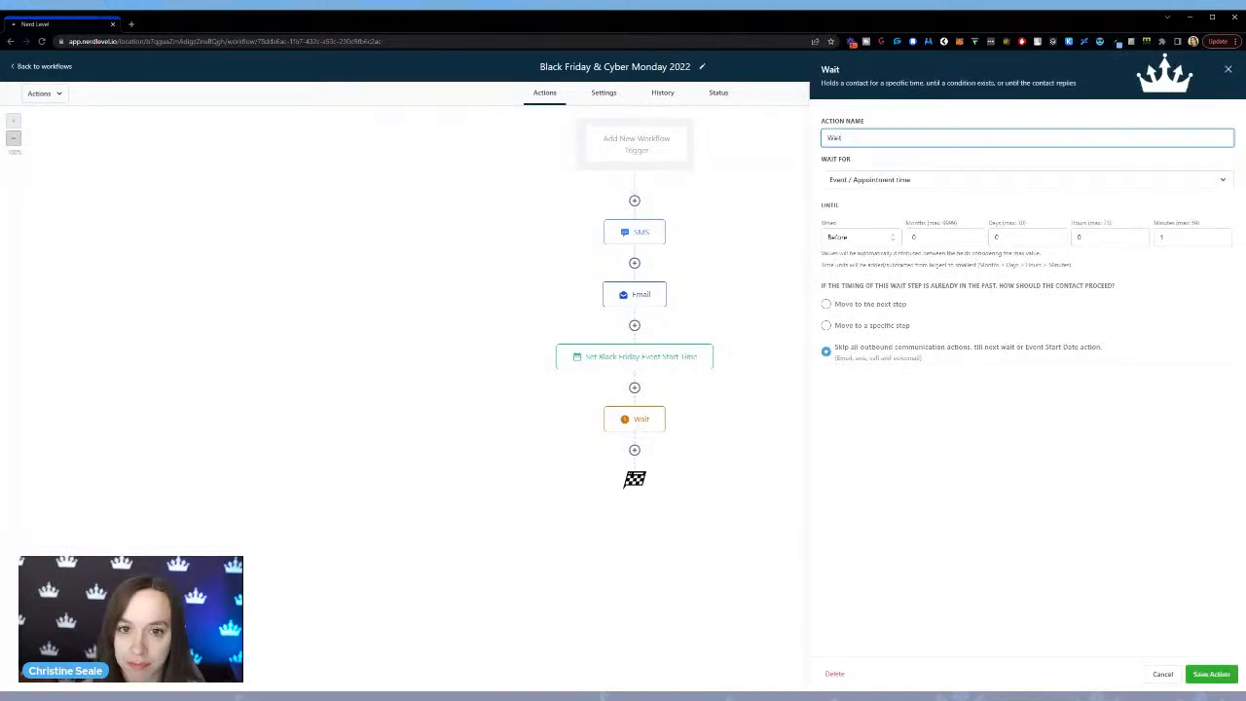
type("Until")
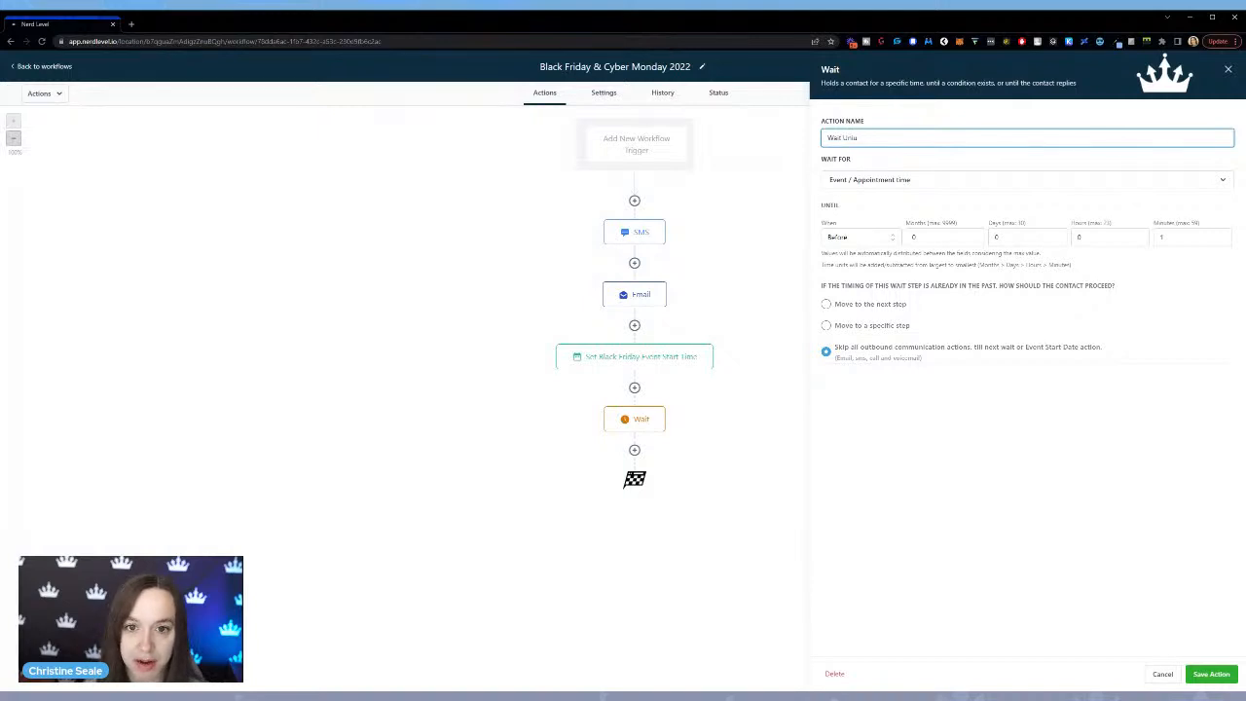
type(" 1 Minu")
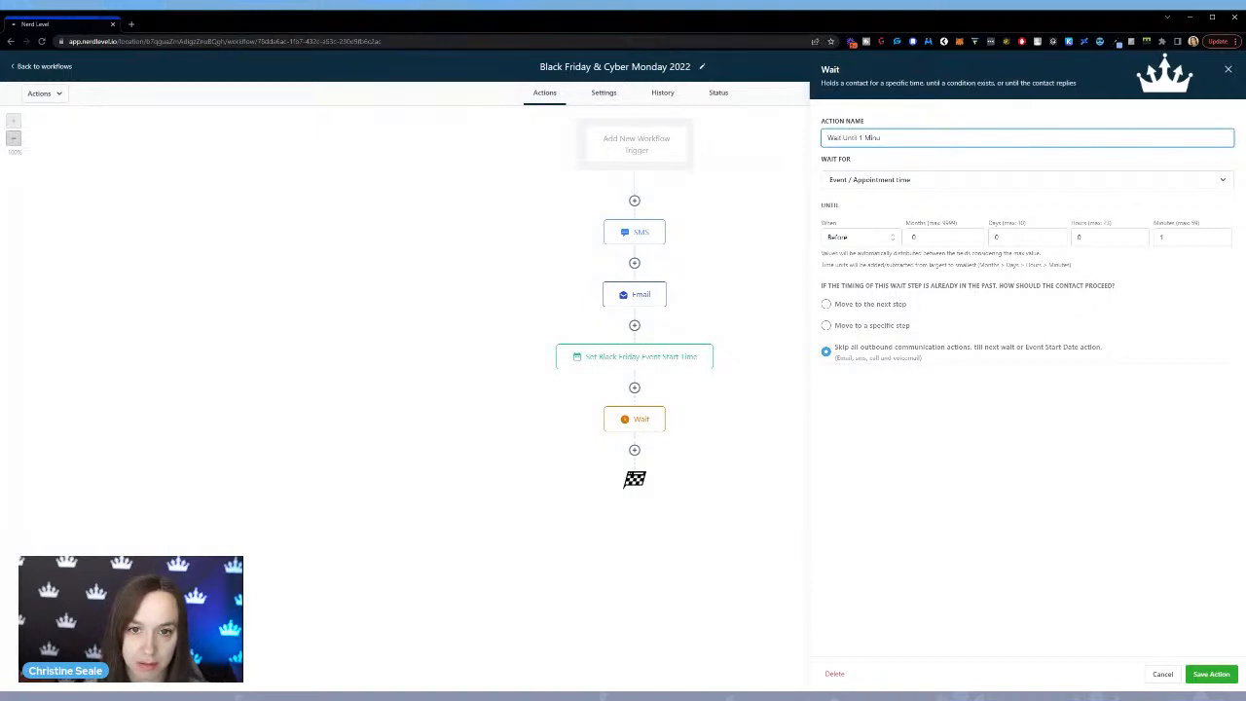
type("te Before Start")
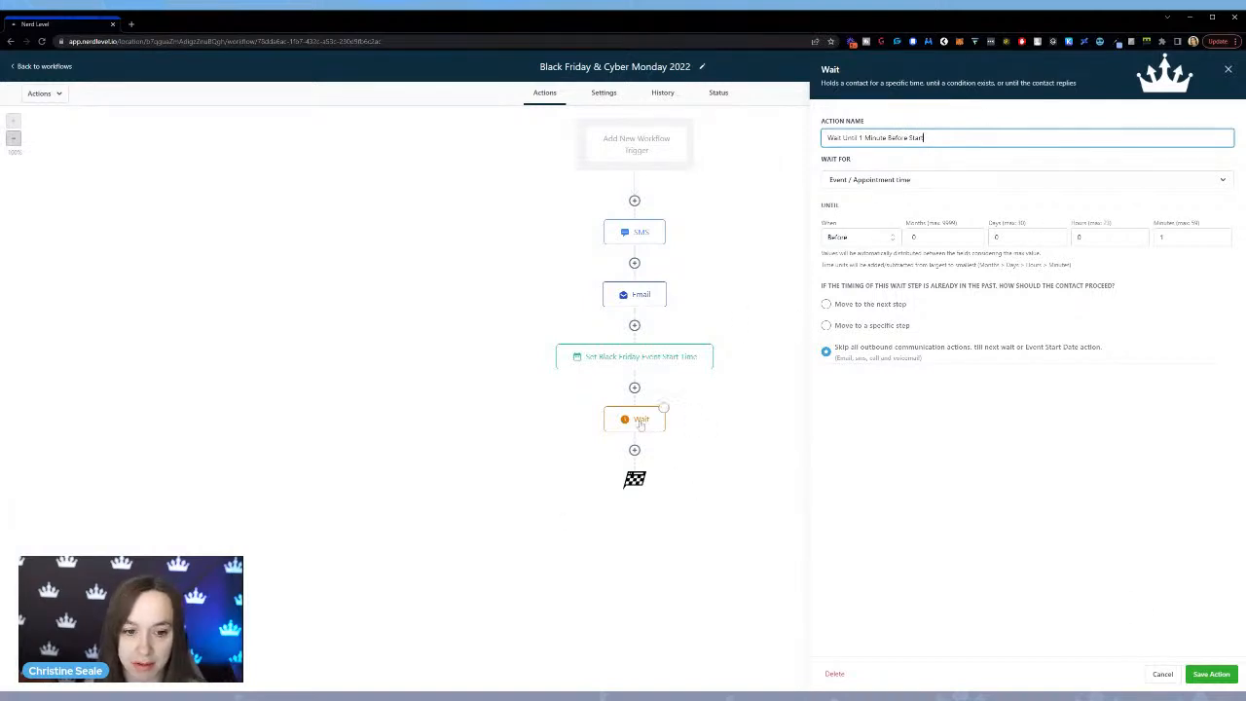
left_click(1211, 674)
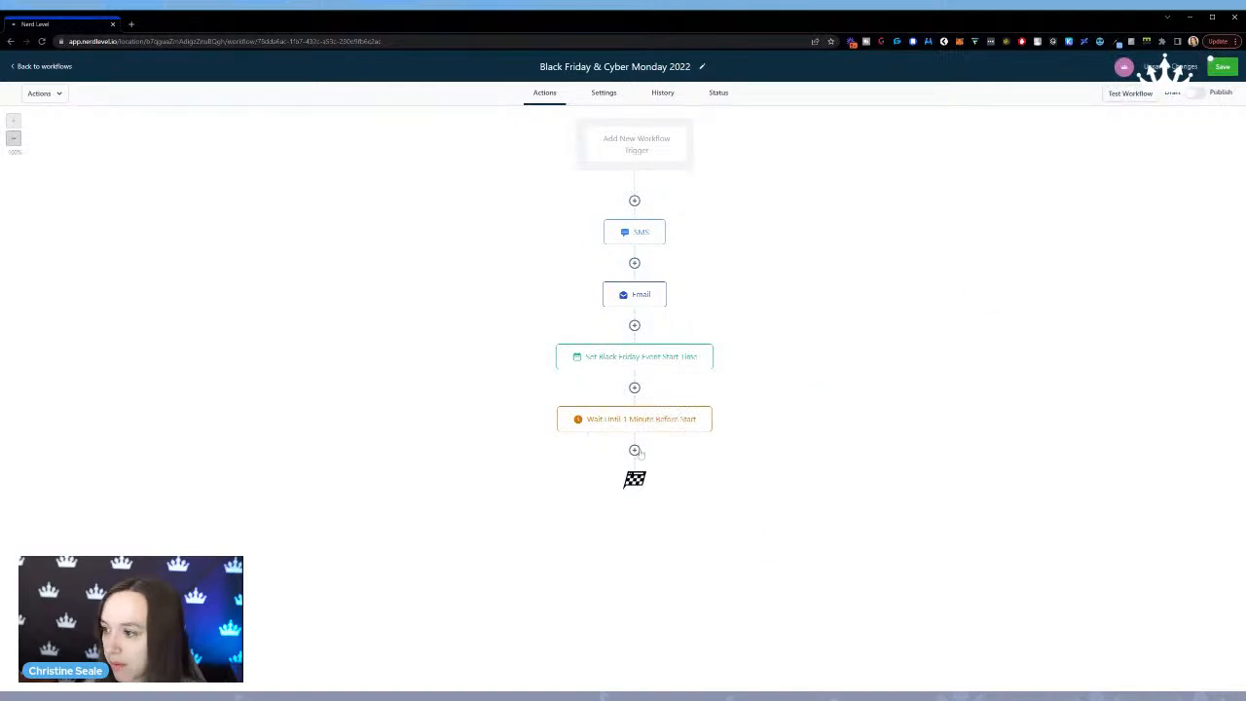
left_click(634, 450)
left_click(1101, 173)
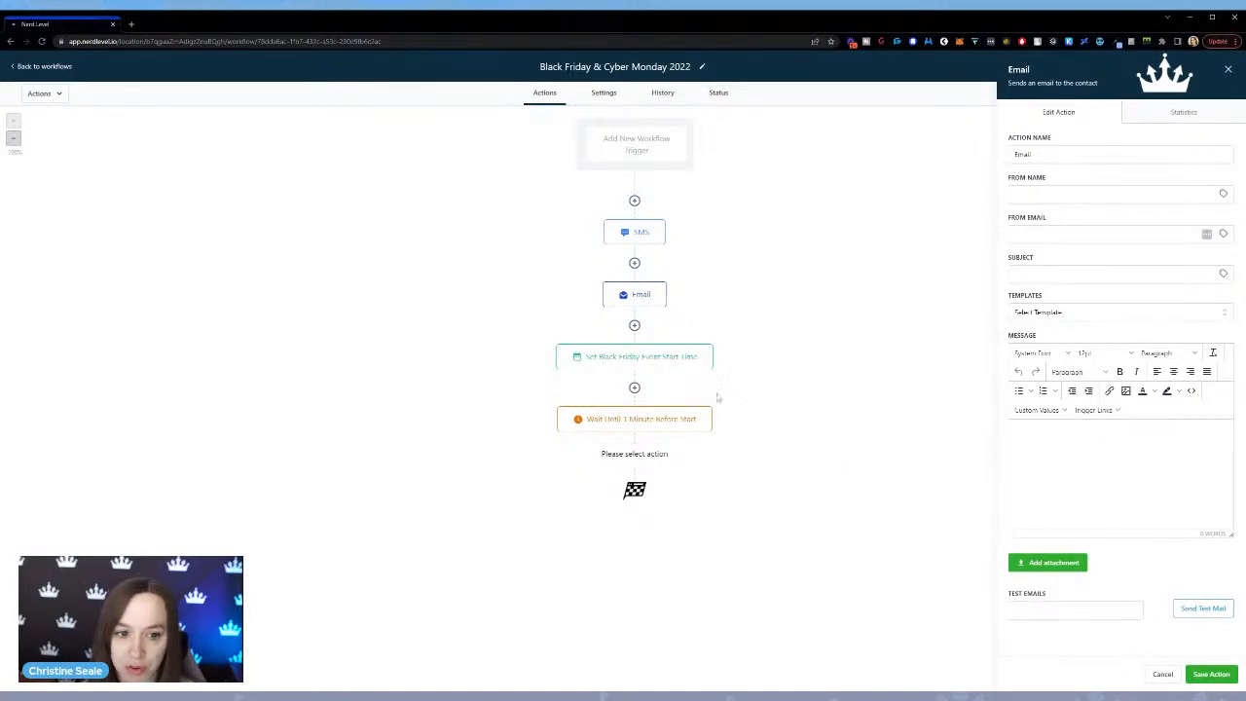
left_click(645, 421)
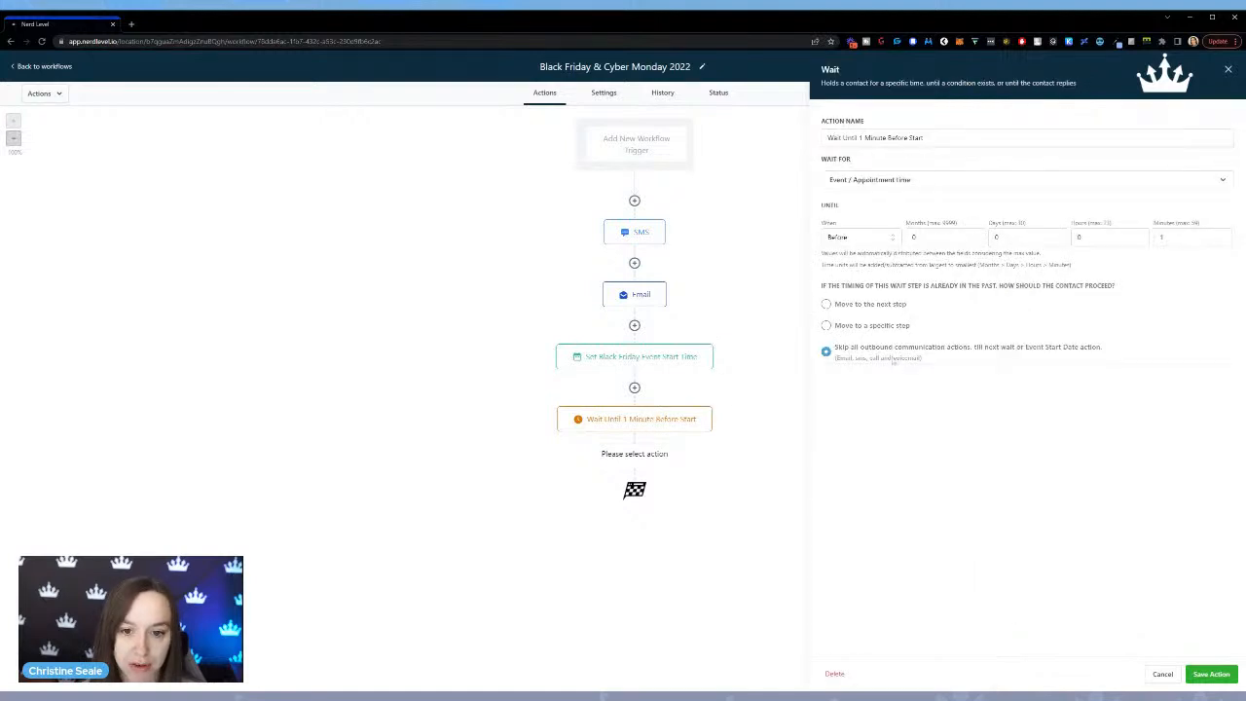
left_click(1223, 239)
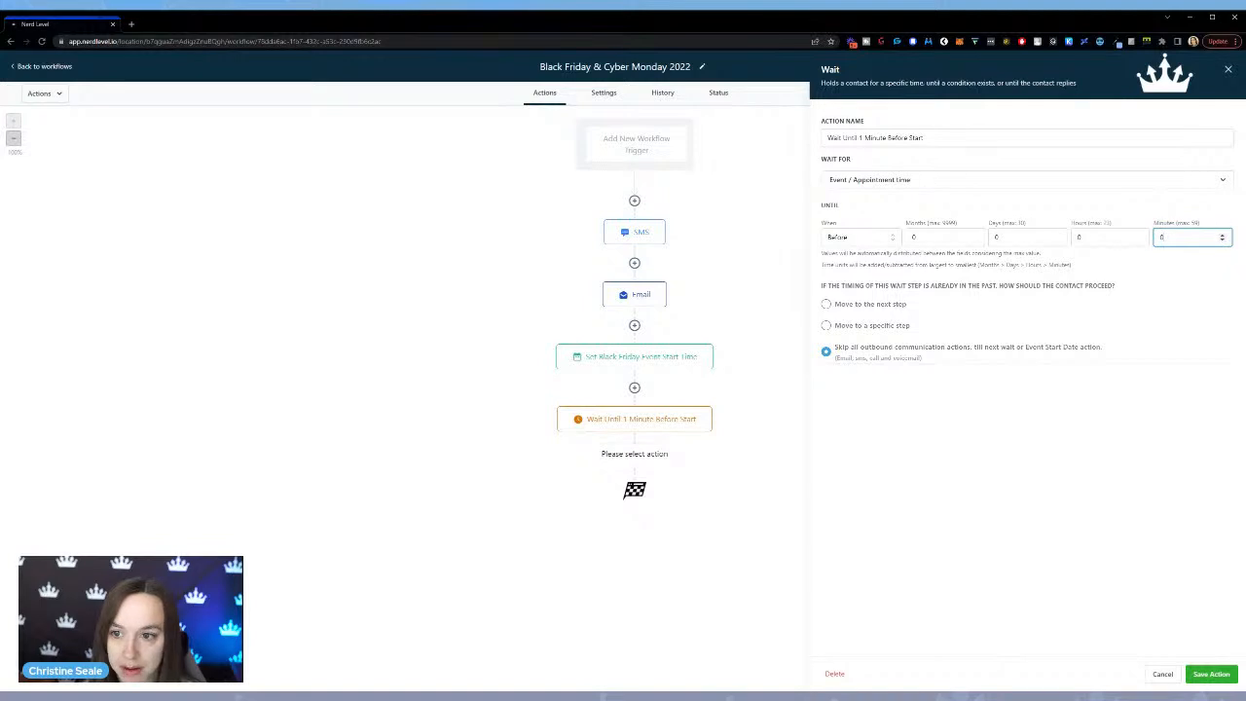
left_click(1211, 674)
Add a Send Email action after the wait with the subject "Time for the Black Friday Sale!".
left_click(634, 450)
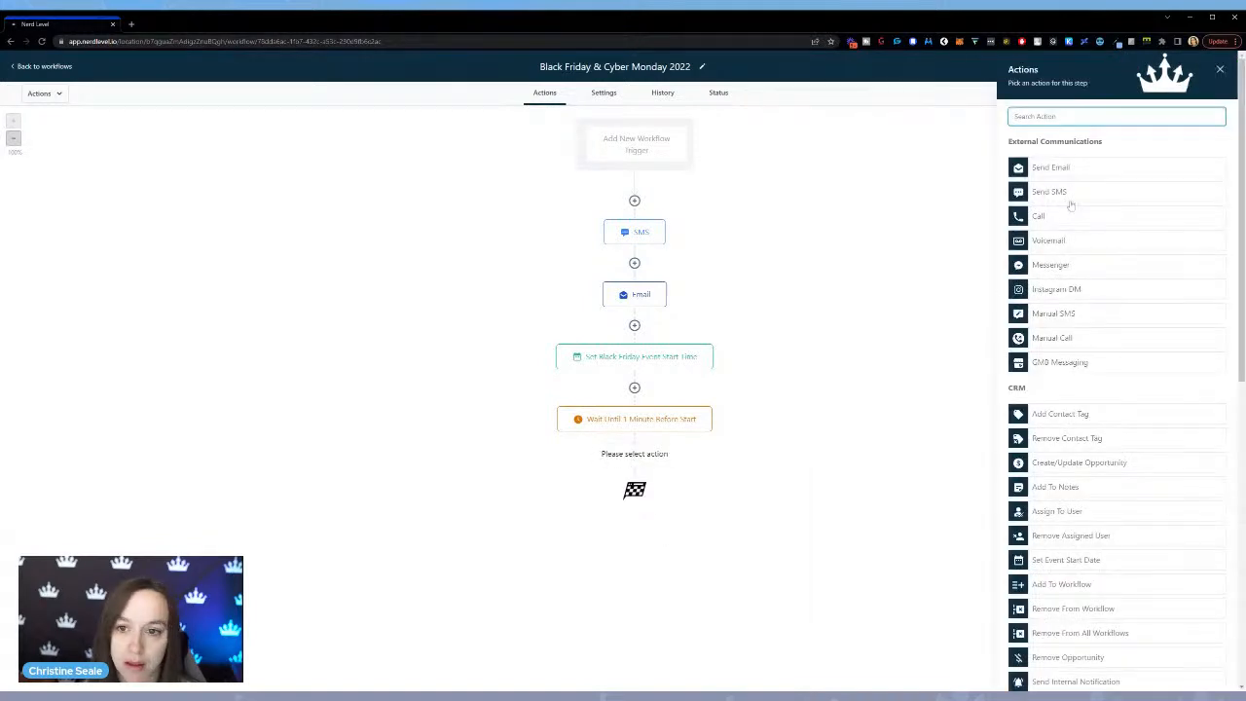
left_click(1086, 171)
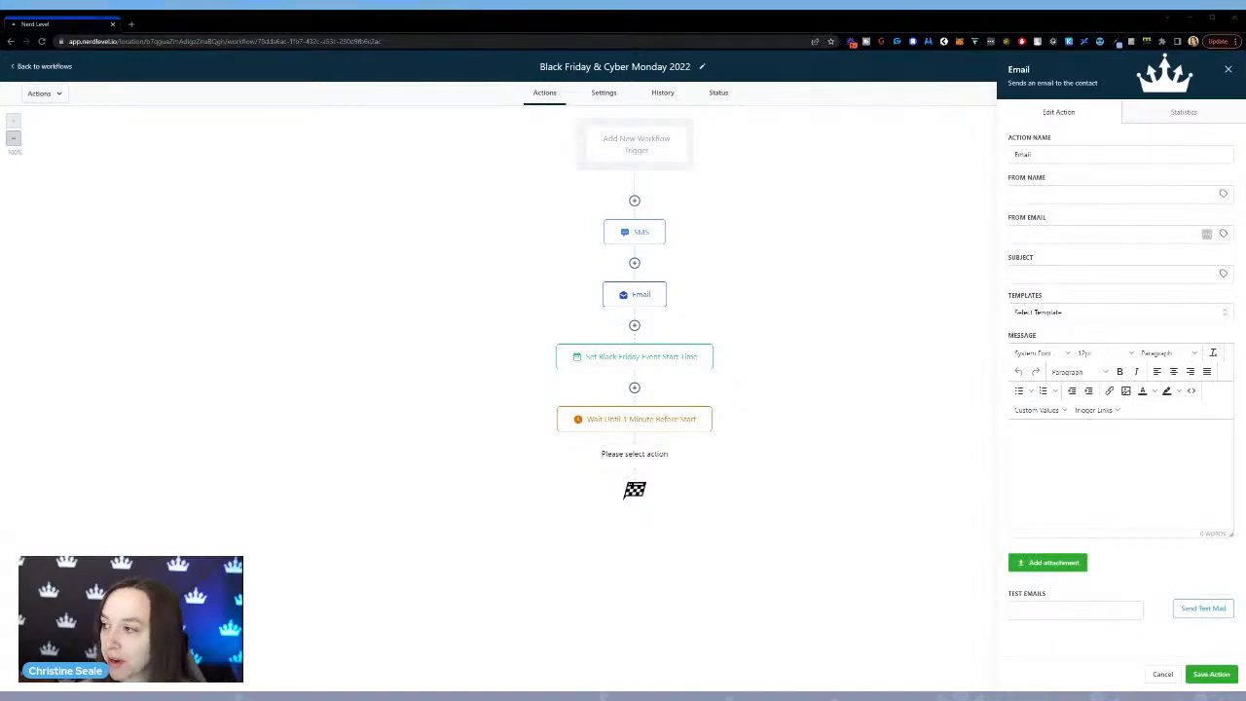
left_click(1041, 275)
type("Time for the Black Friday Sale!")
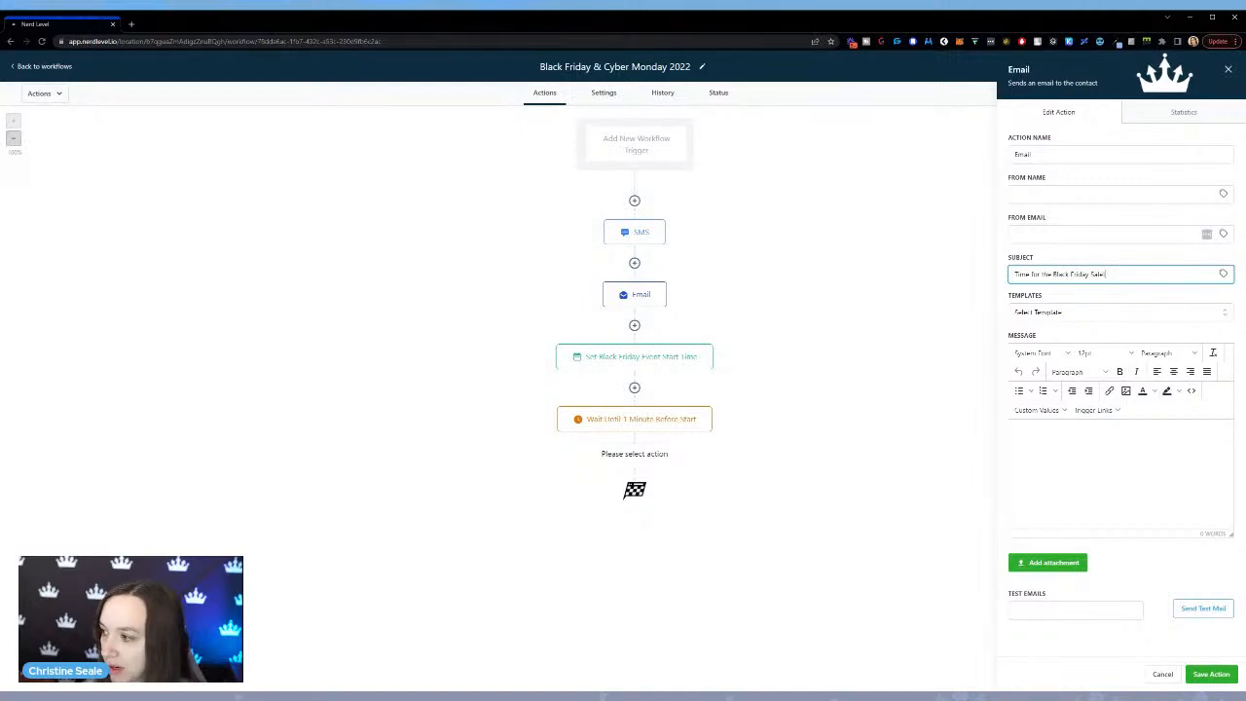
Start the email message with the greeting "Hey", the contact's First Name custom value and a comma.
left_click(1104, 451)
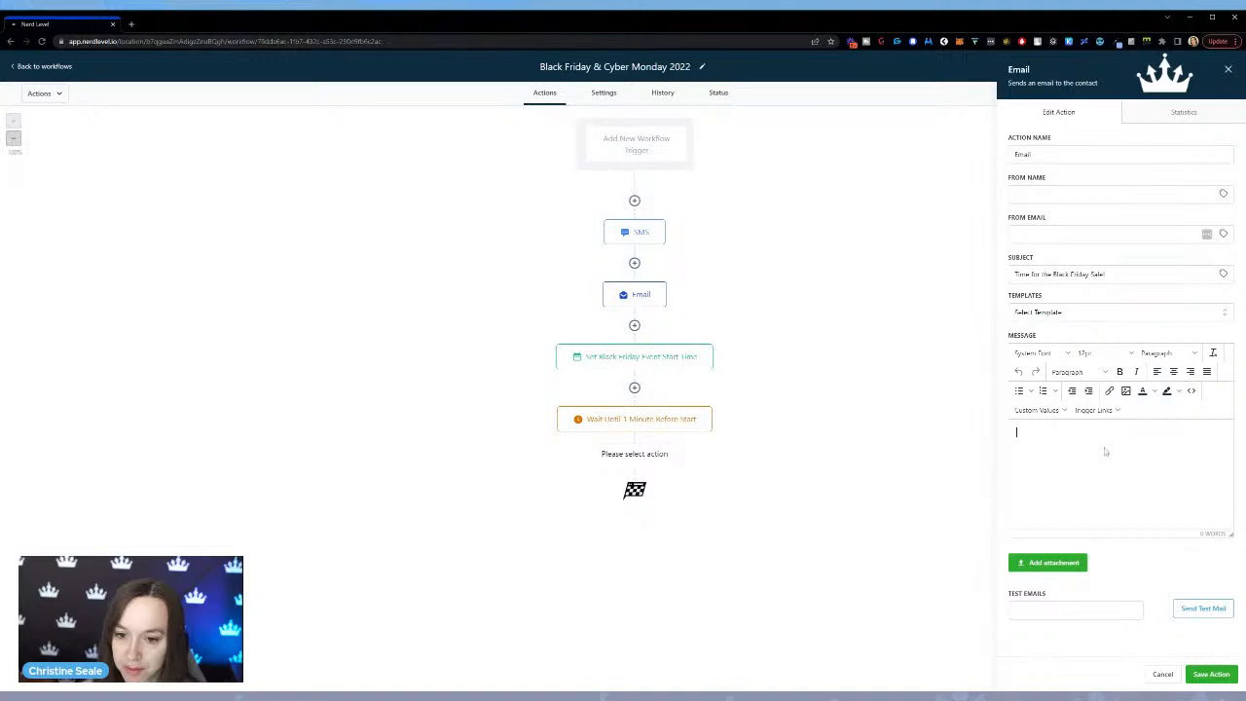
type("Hey!")
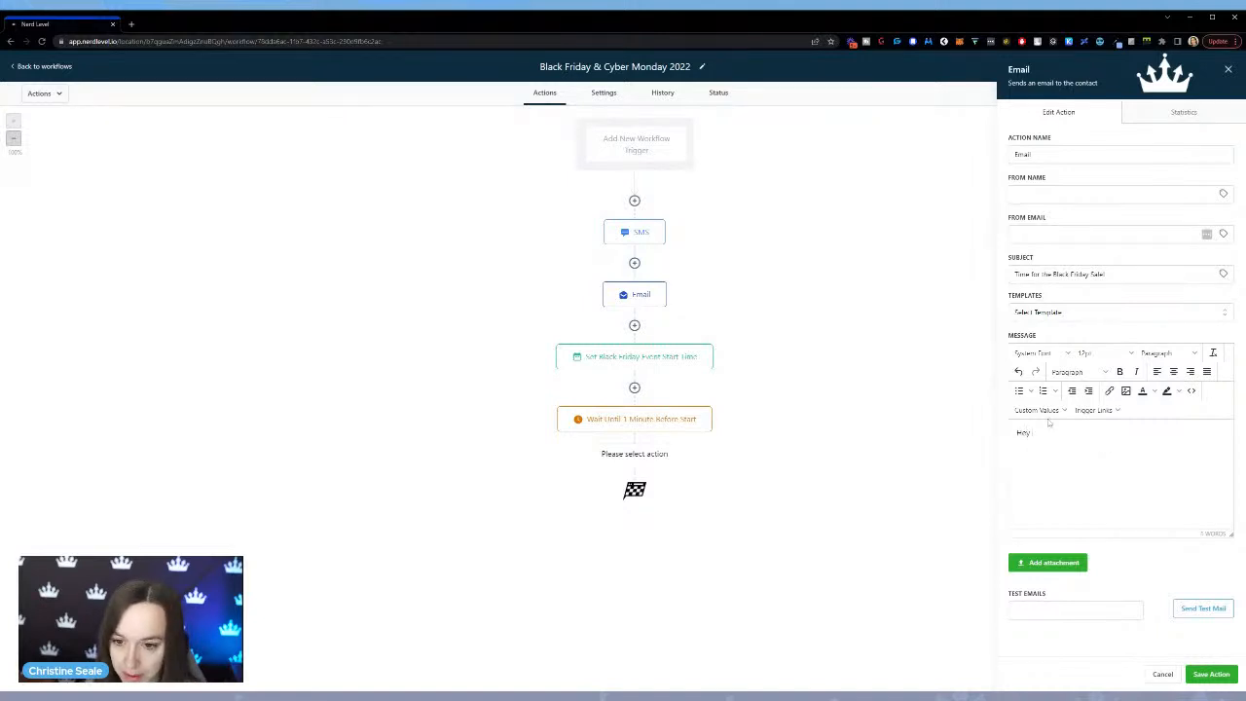
left_click(1036, 410)
mouse_move(1071, 429)
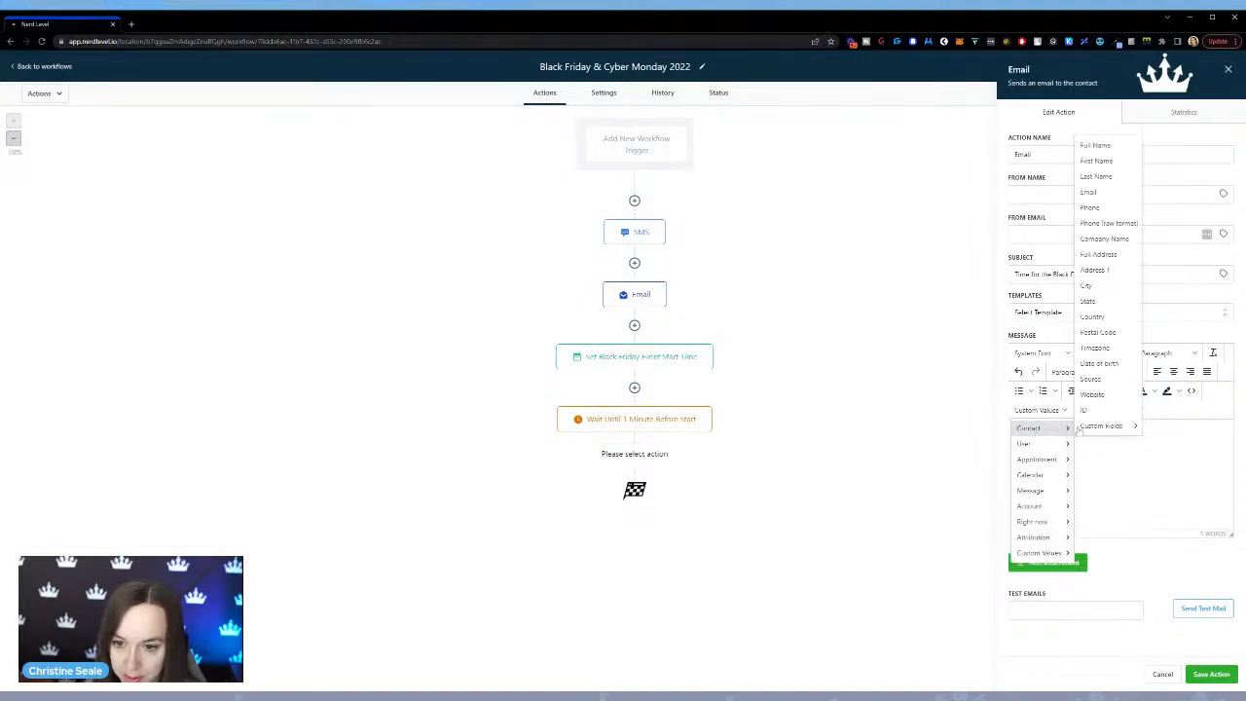
left_click(1098, 161)
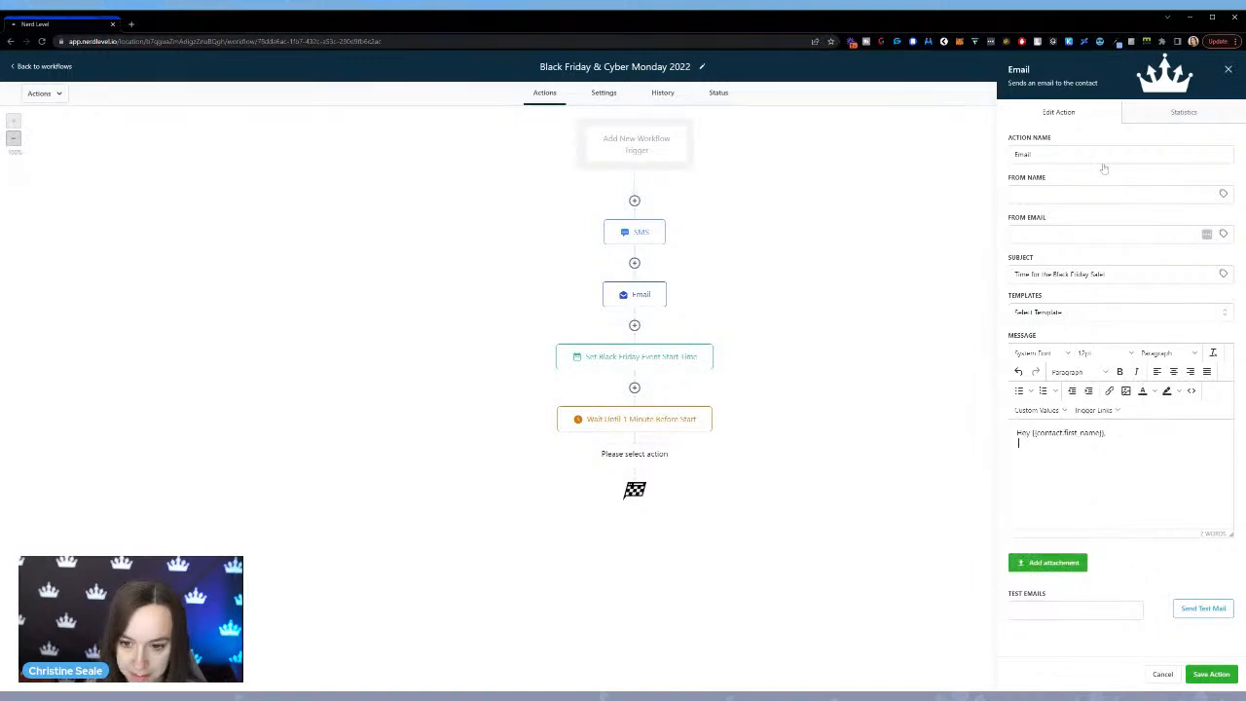
key("Return")
Write "It's time for the Black Friday sale!" below the greeting and save the email action.
type("T")
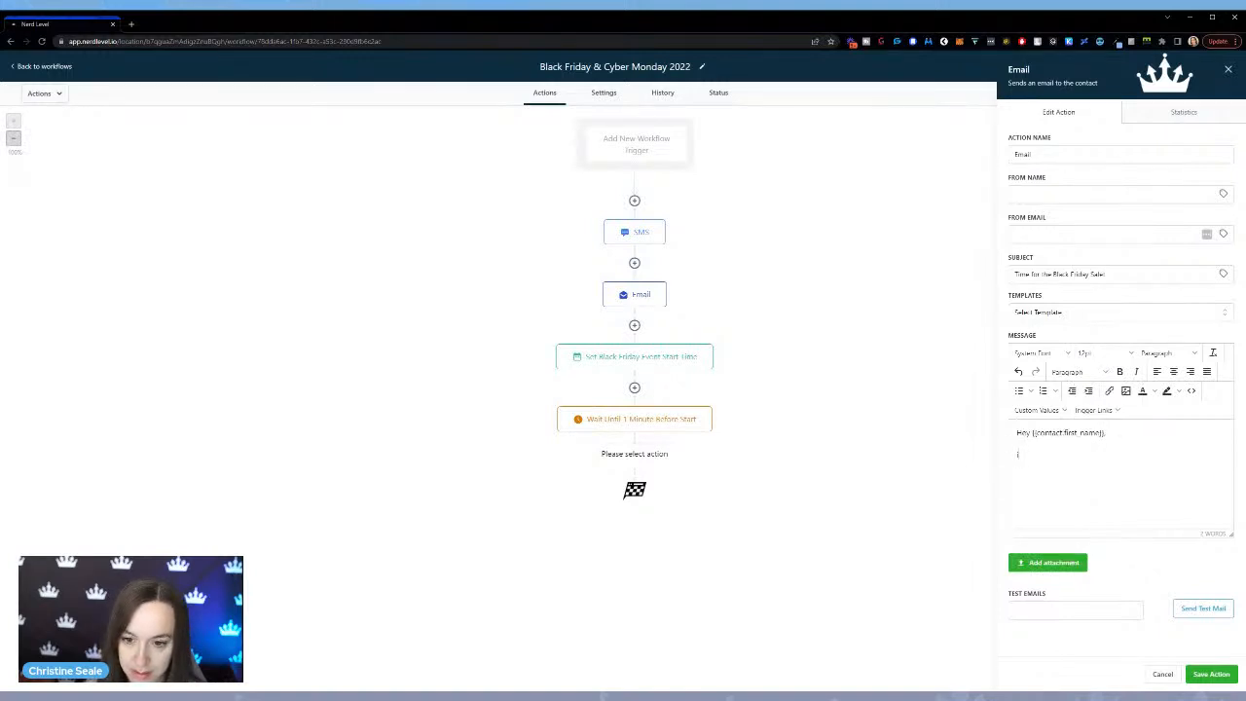
type("I'l")
key("BackSpace")
key("BackSpace")
type("t's time for th")
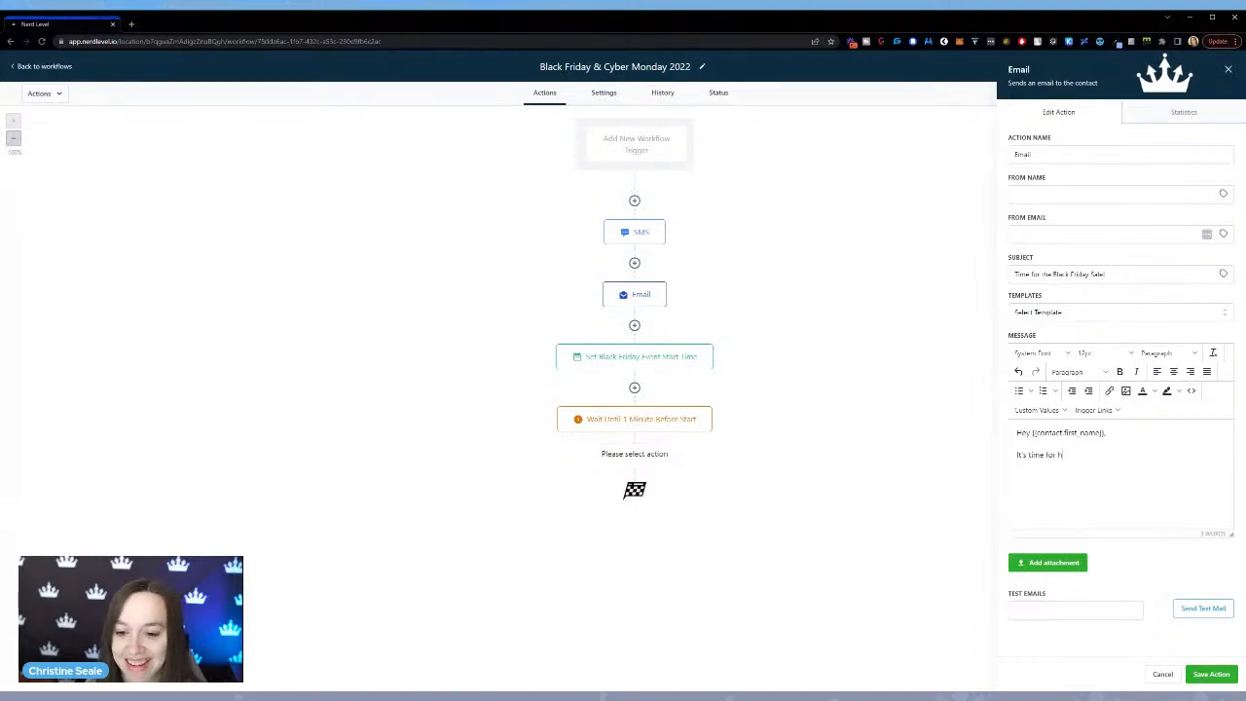
type("e Black Friday s")
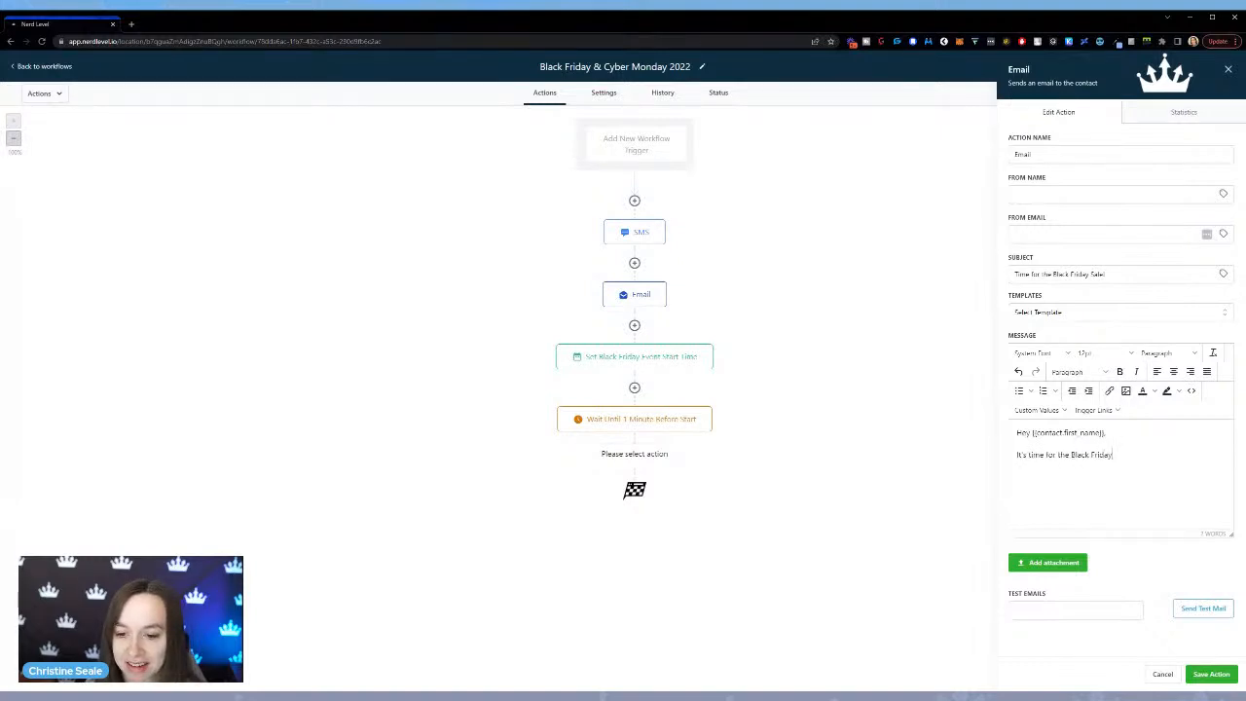
type("ale!")
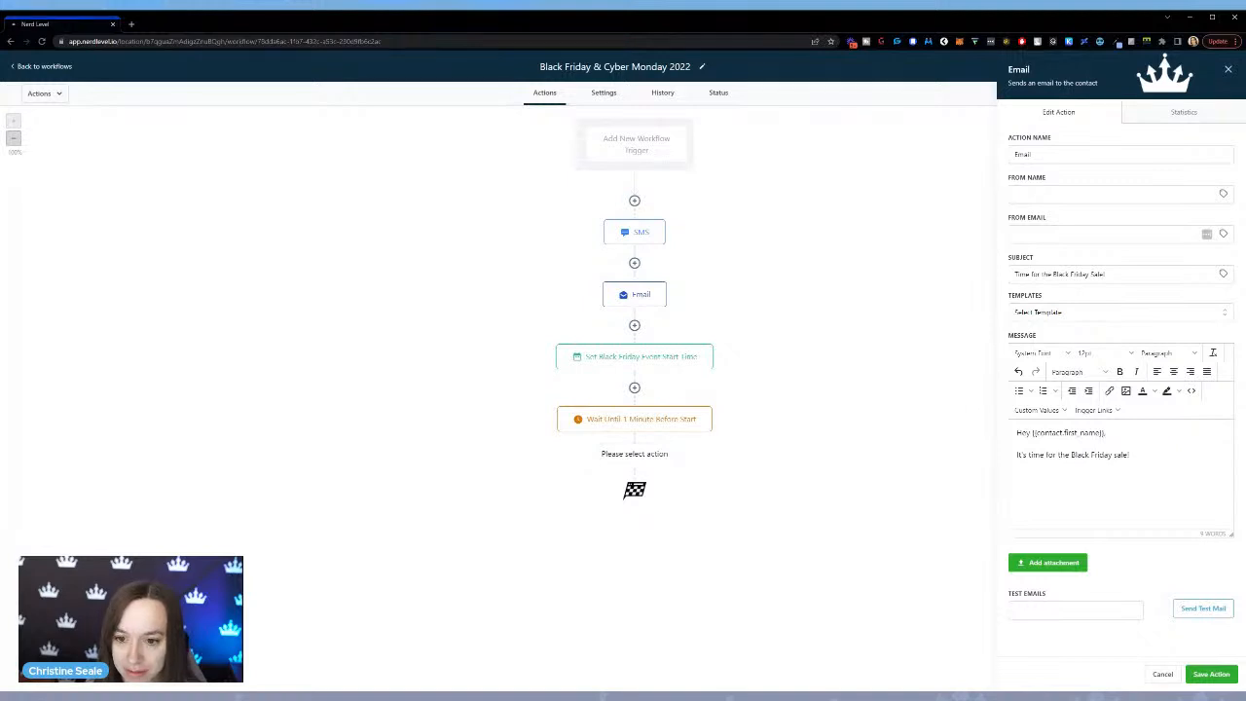
left_click(1211, 672)
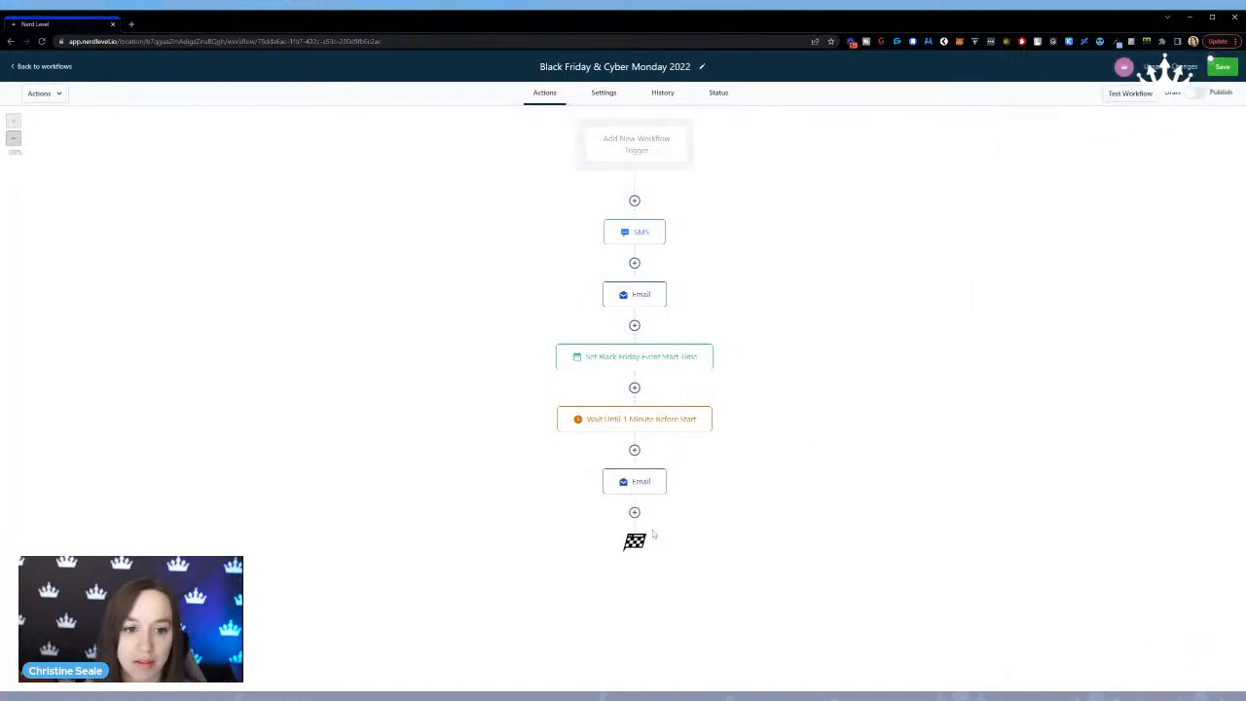
Rename the email action after the wait to "Email 2" and save it.
left_click(628, 483)
left_click(1119, 154)
type("2")
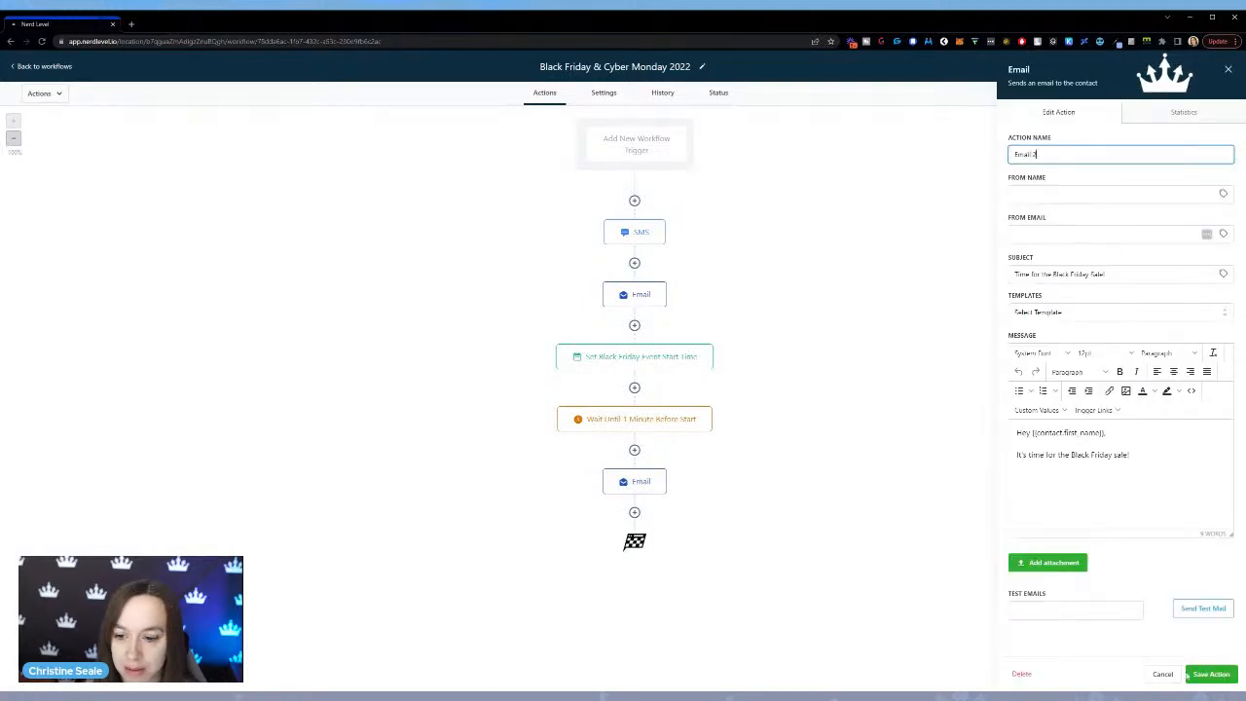
left_click(1211, 674)
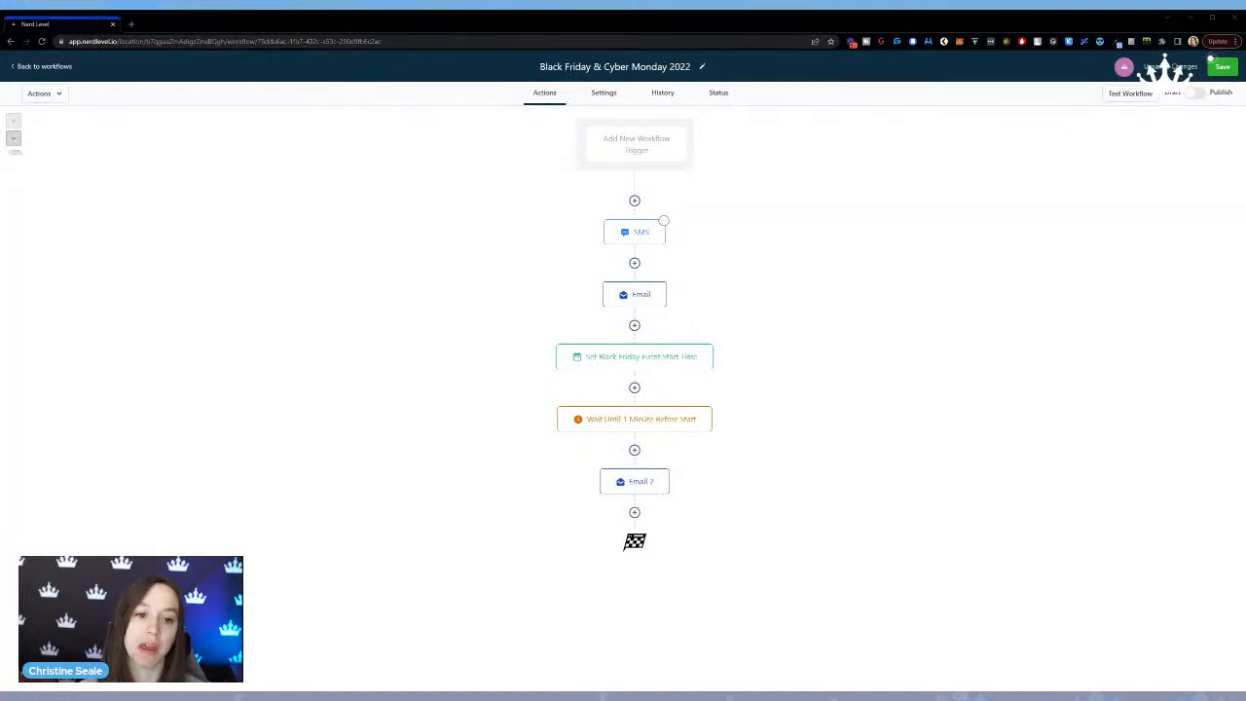
Review the settings of the SMS, first email, event start time, wait and second email actions in order.
left_click(629, 238)
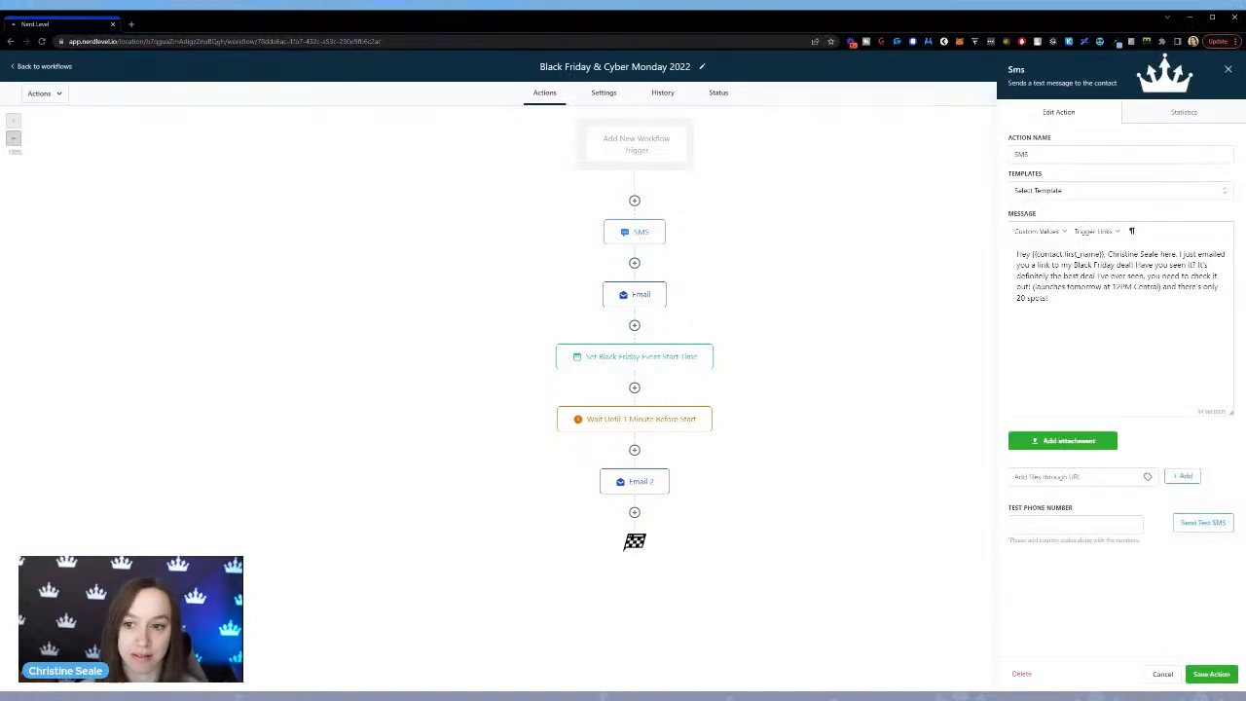
left_click(632, 293)
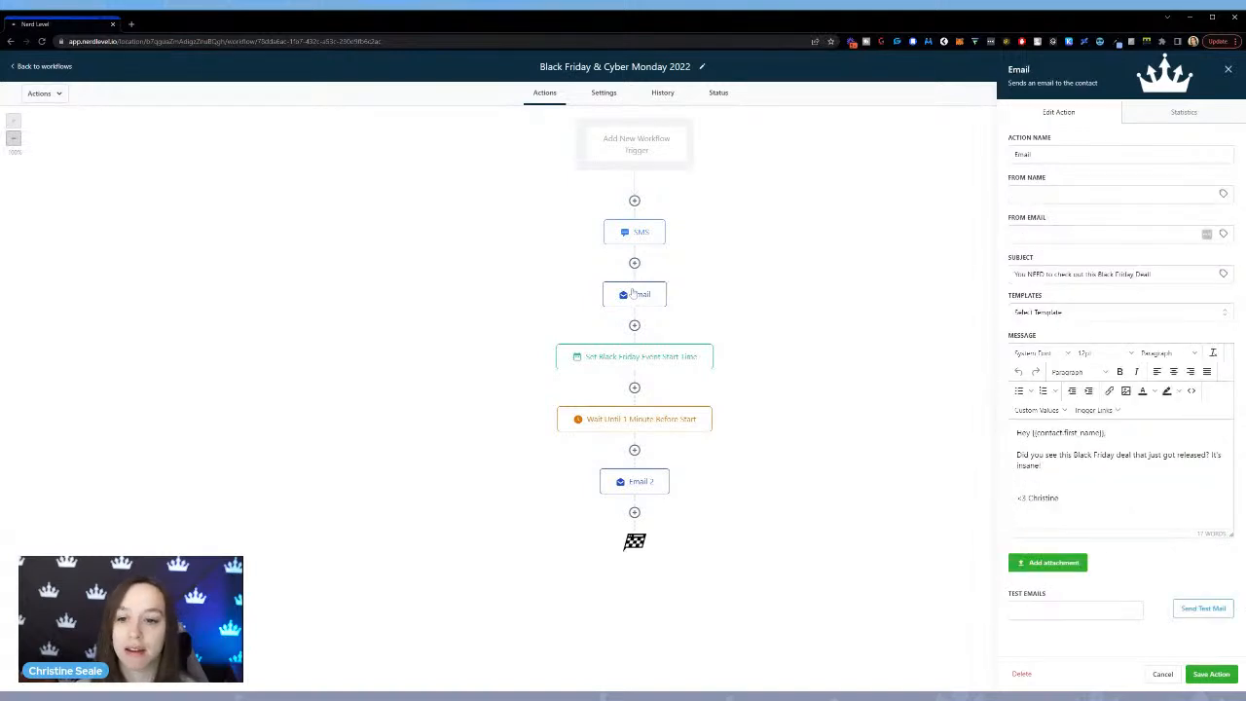
left_click(633, 361)
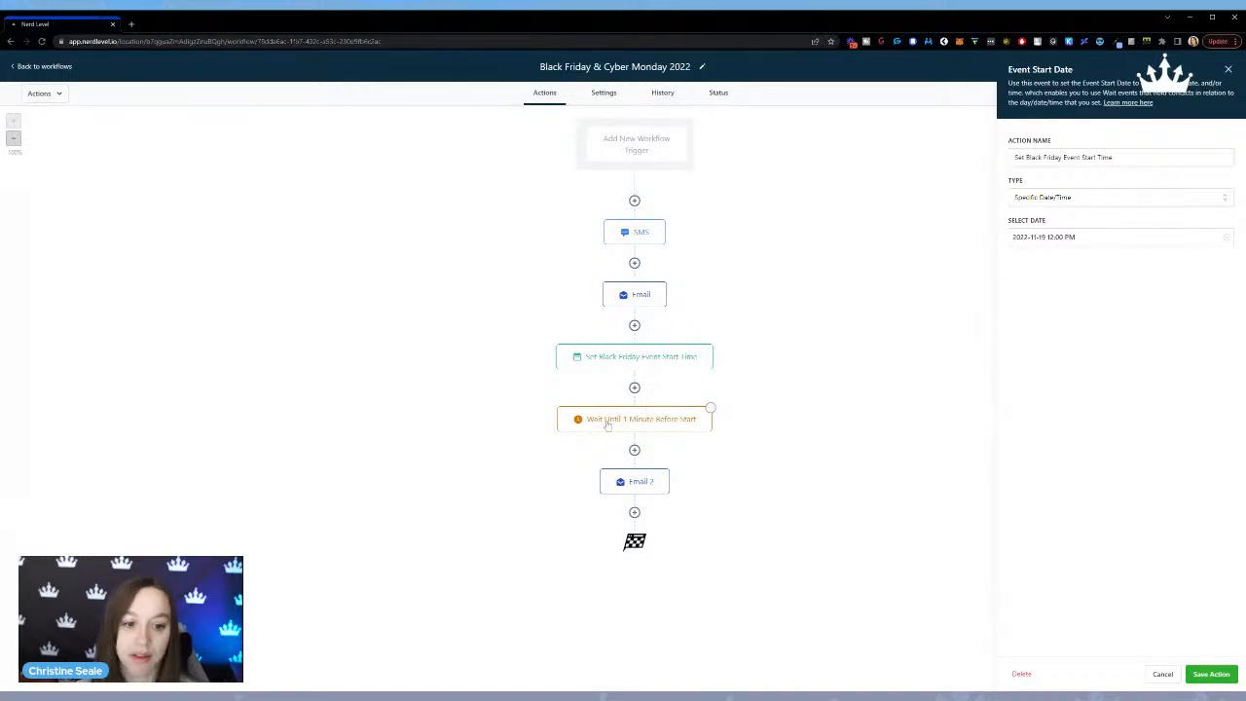
left_click(608, 426)
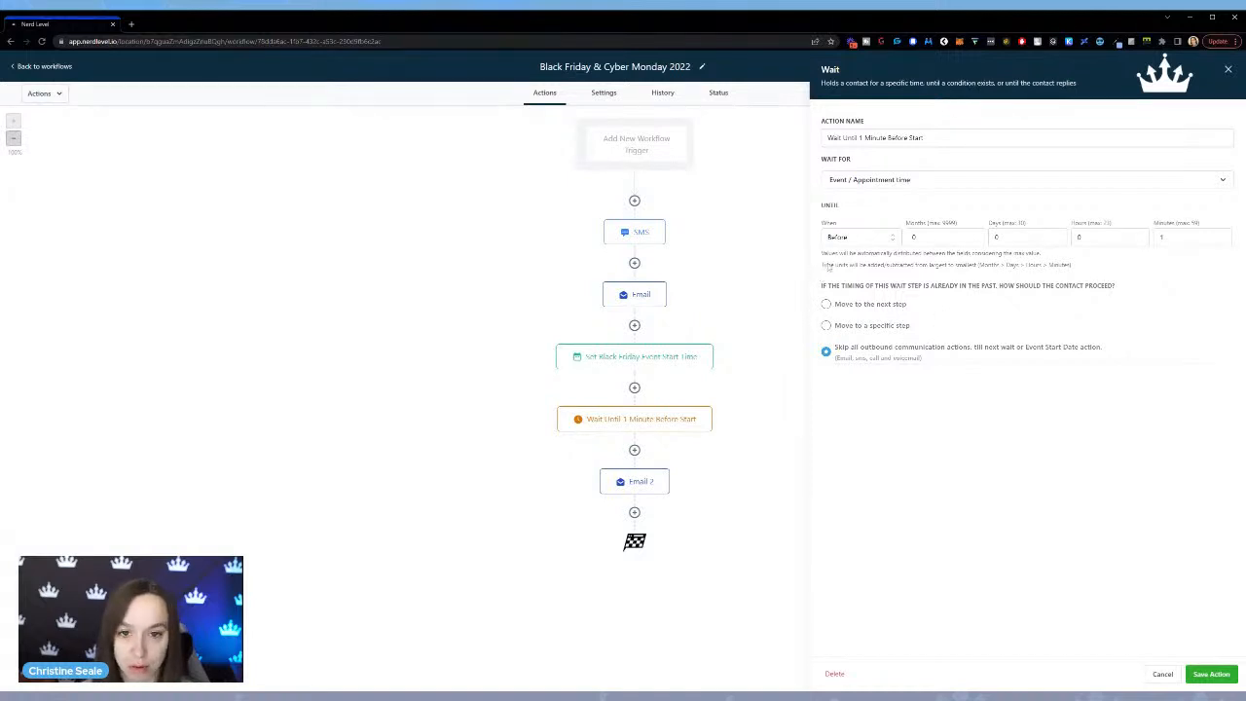
left_click(648, 492)
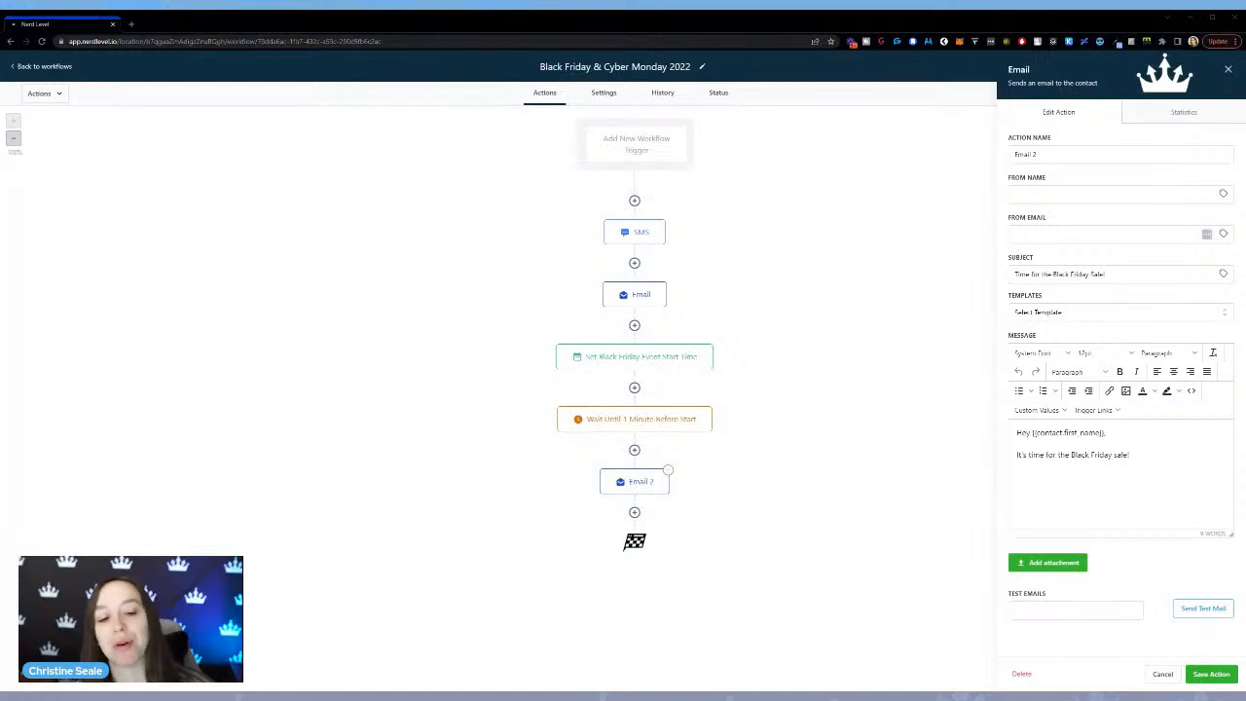
left_click(634, 514)
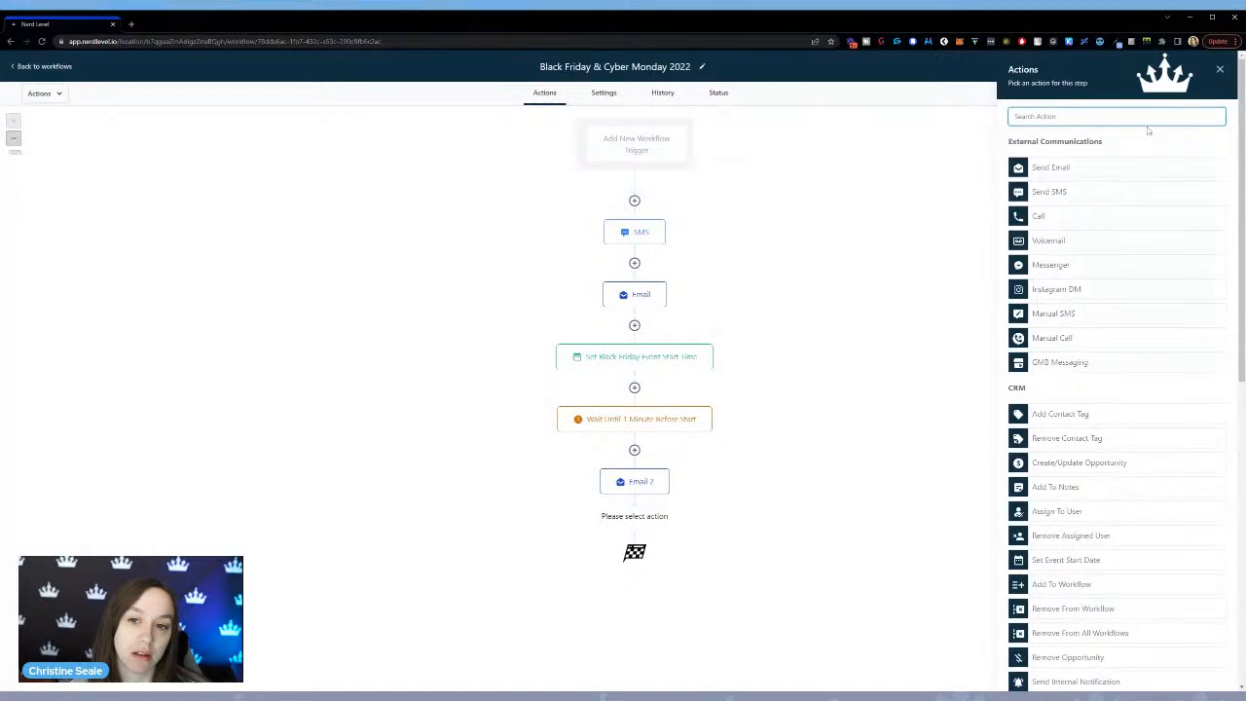
type("if")
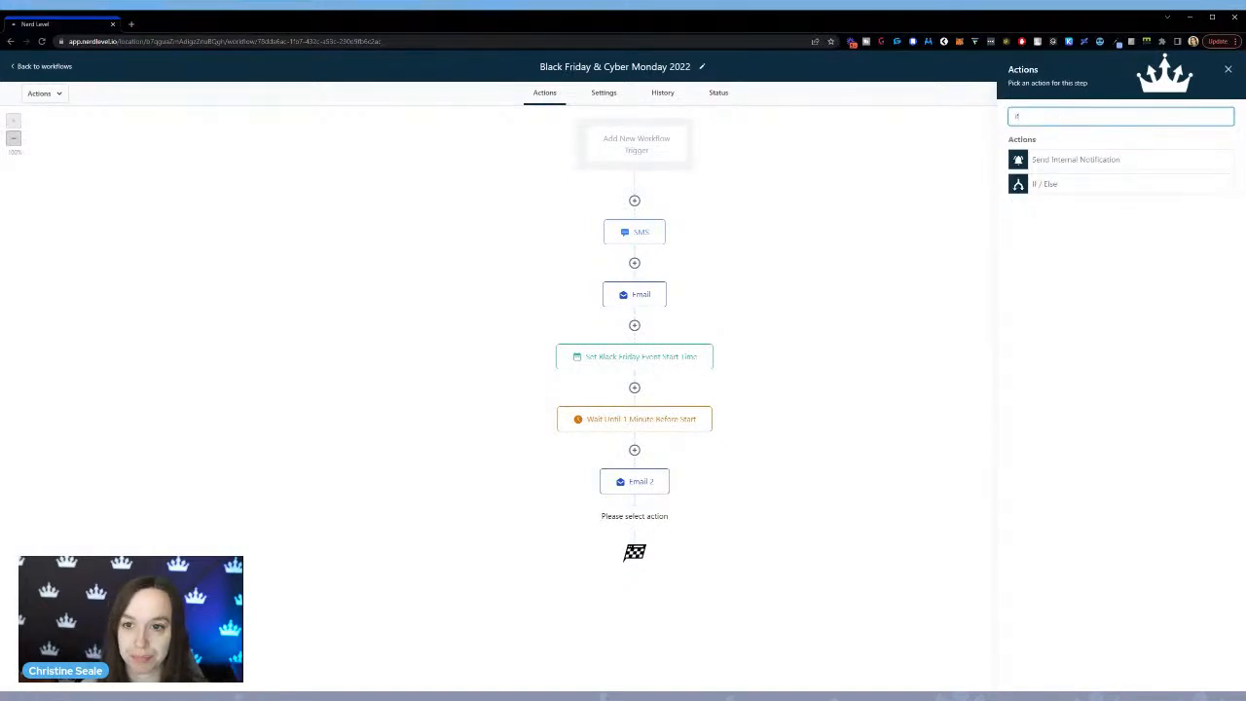
left_click(1099, 191)
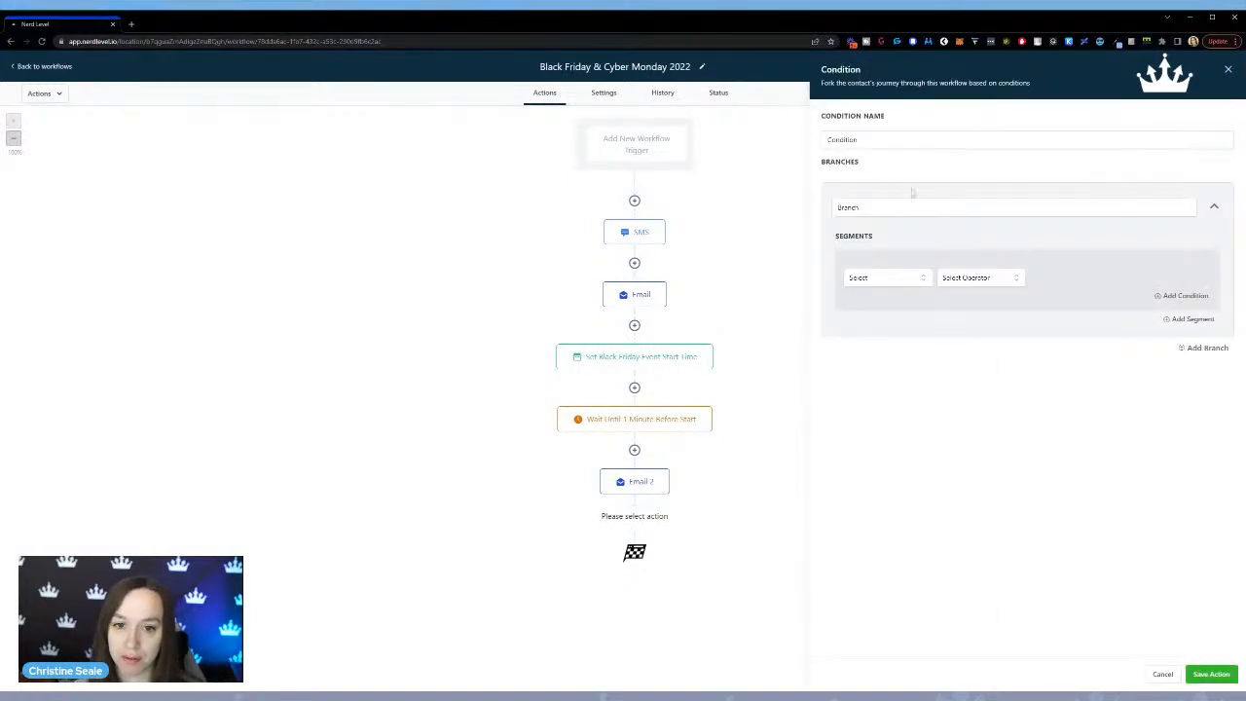
left_click(905, 281)
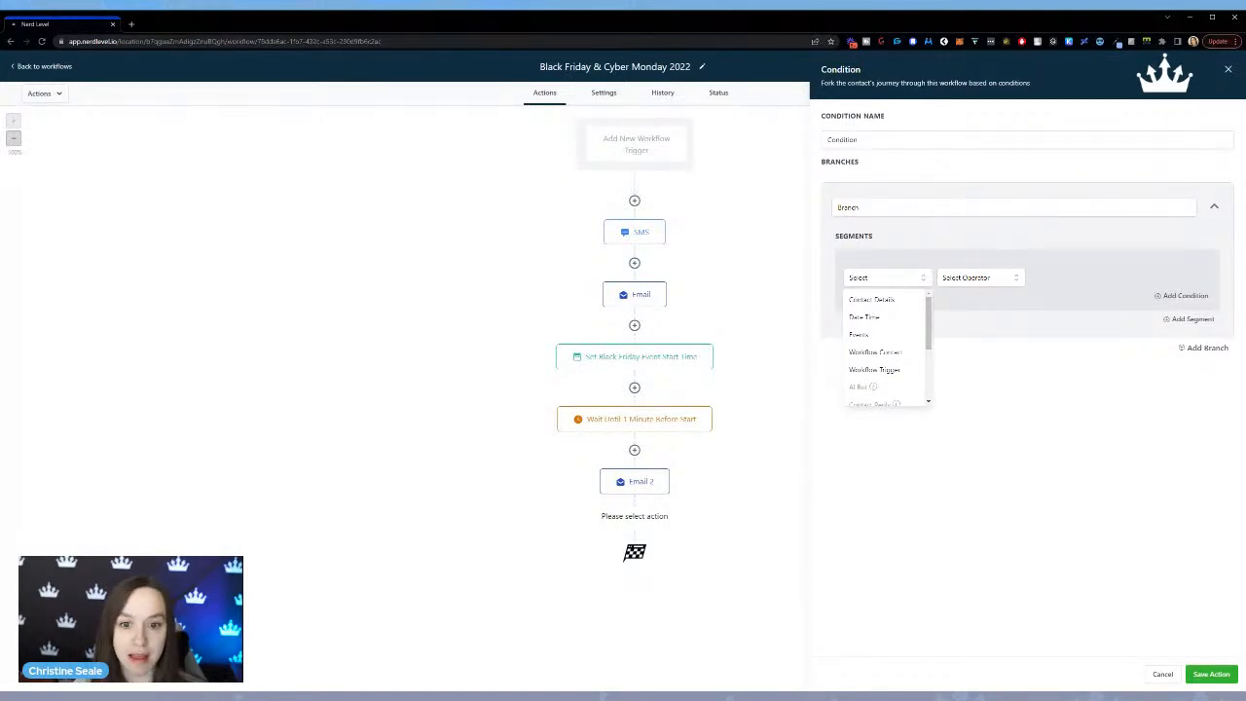
left_click(888, 336)
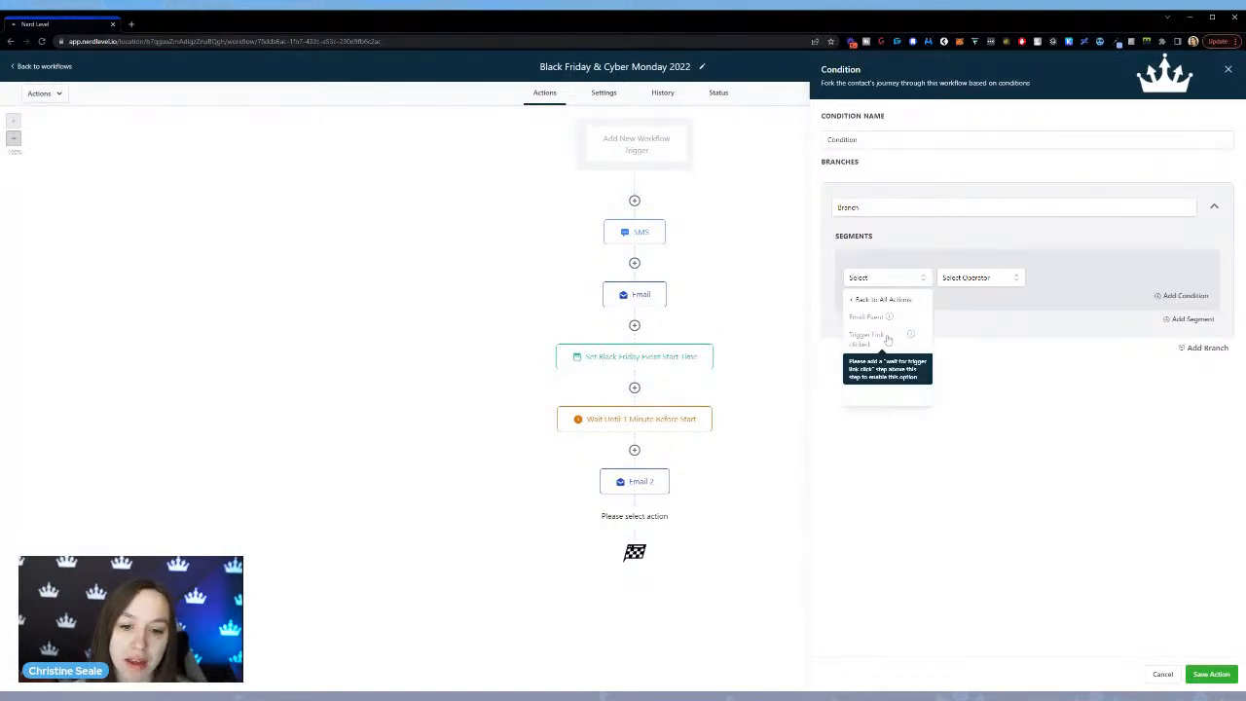
left_click(908, 281)
left_click(903, 280)
left_click(869, 300)
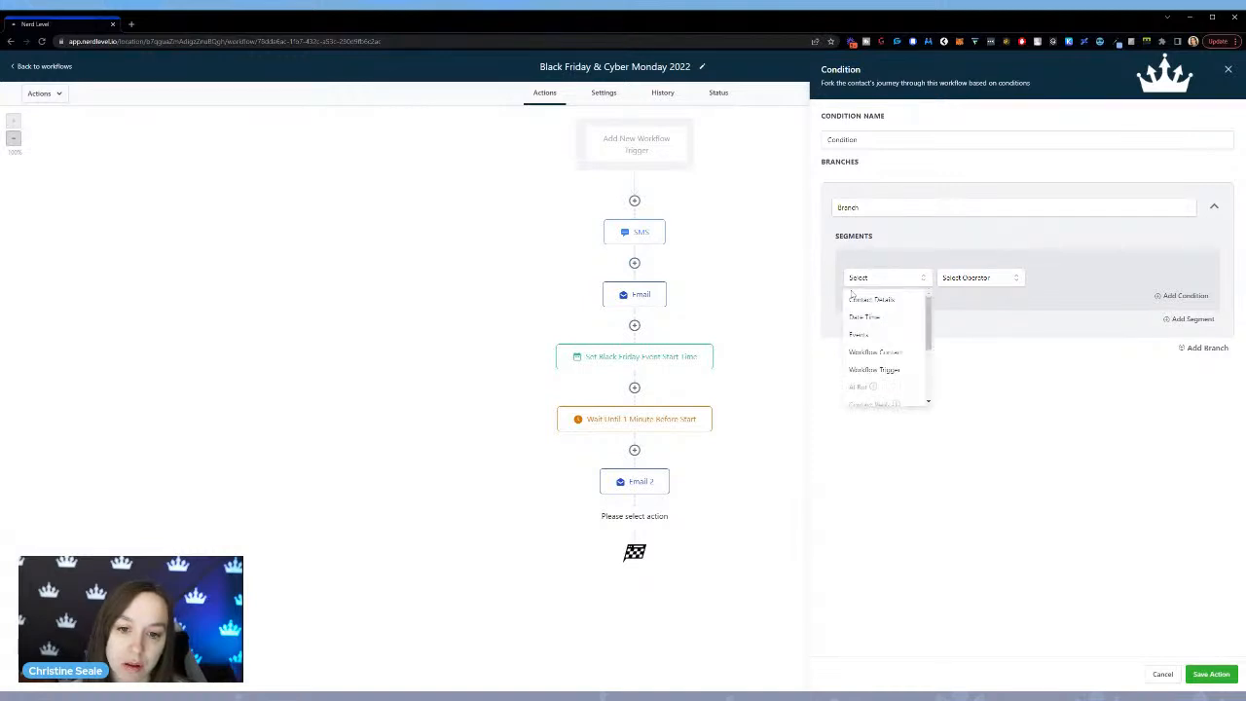
left_click(882, 337)
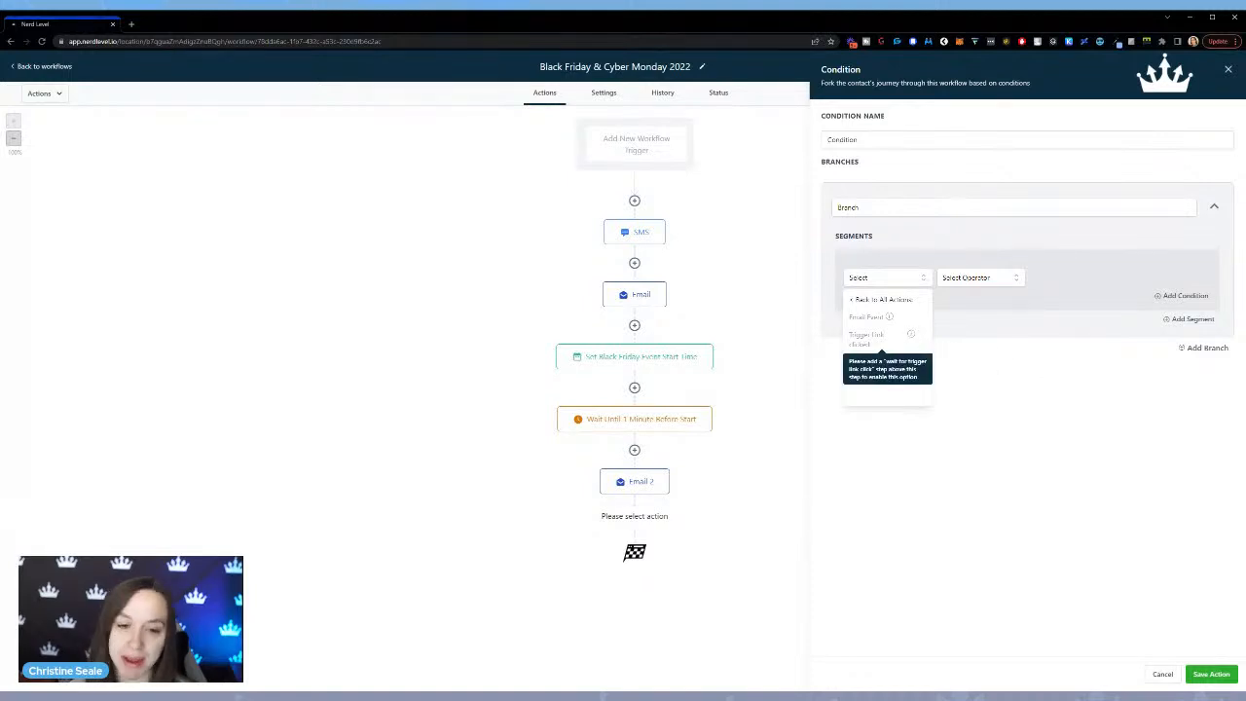
left_click(1228, 69)
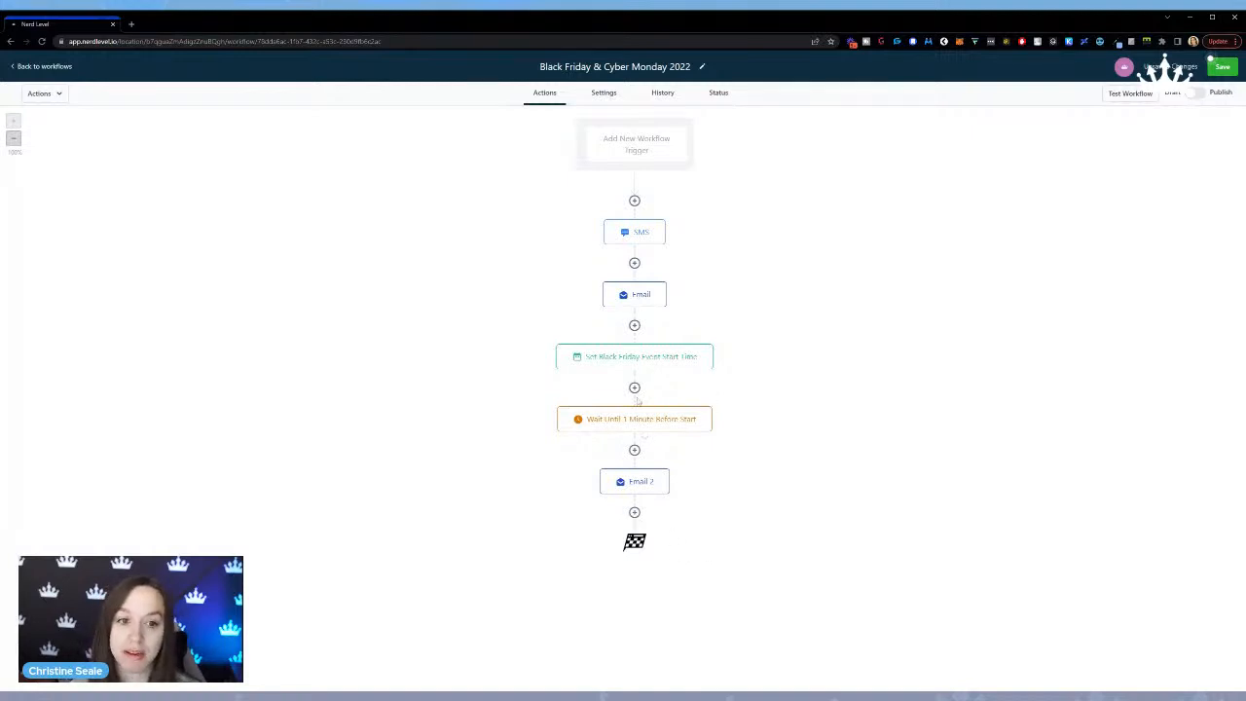
Add a Wait action after Email 2 that holds contacts until 7 days after the event / appointment time.
left_click(634, 513)
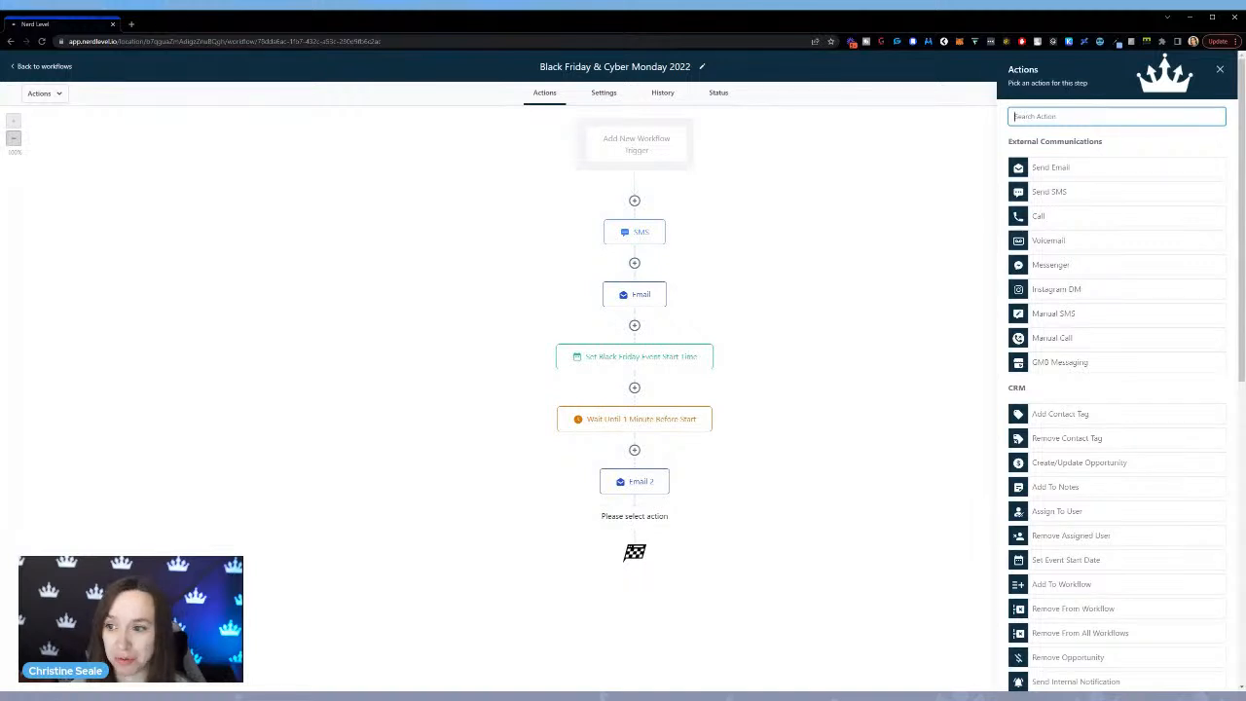
type("wait")
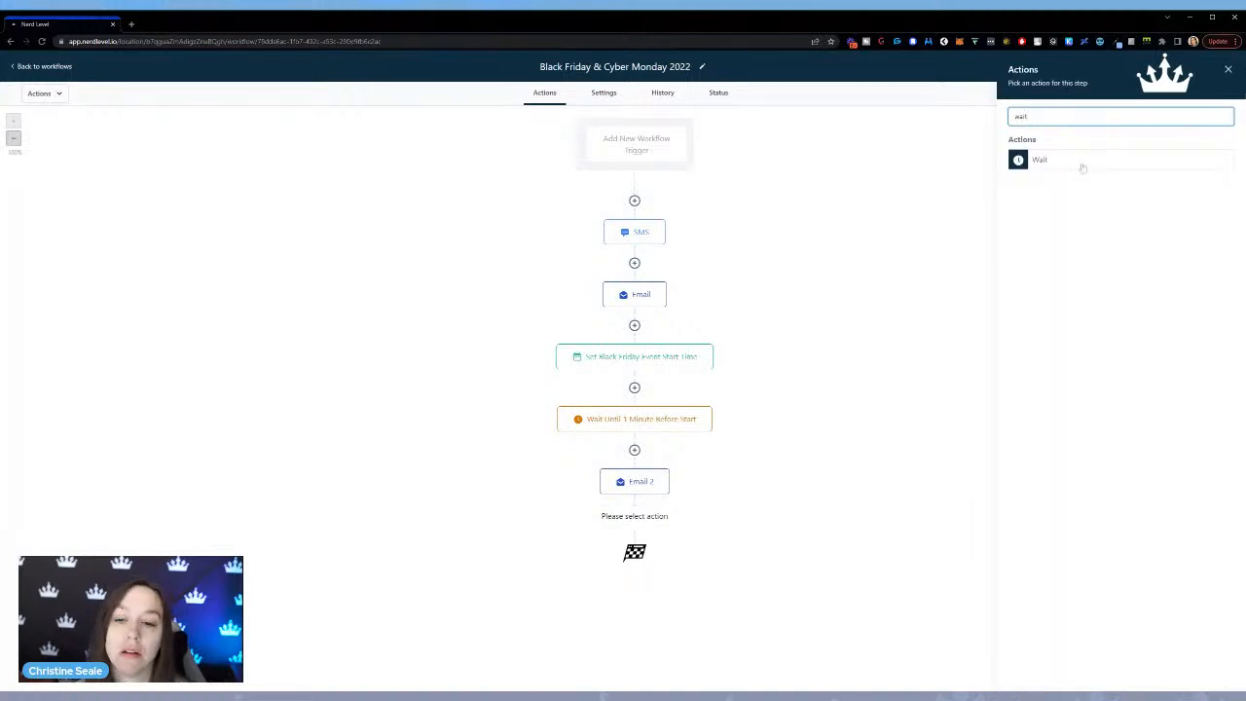
left_click(1081, 166)
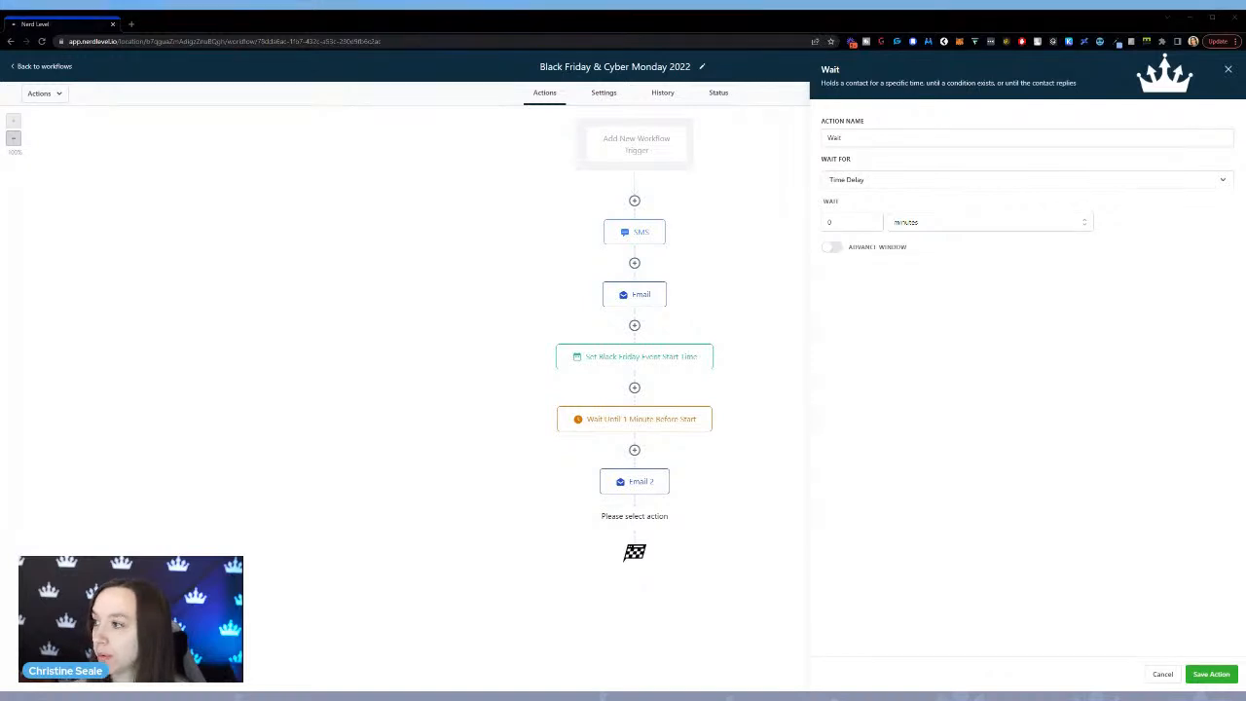
left_click(868, 181)
left_click(869, 244)
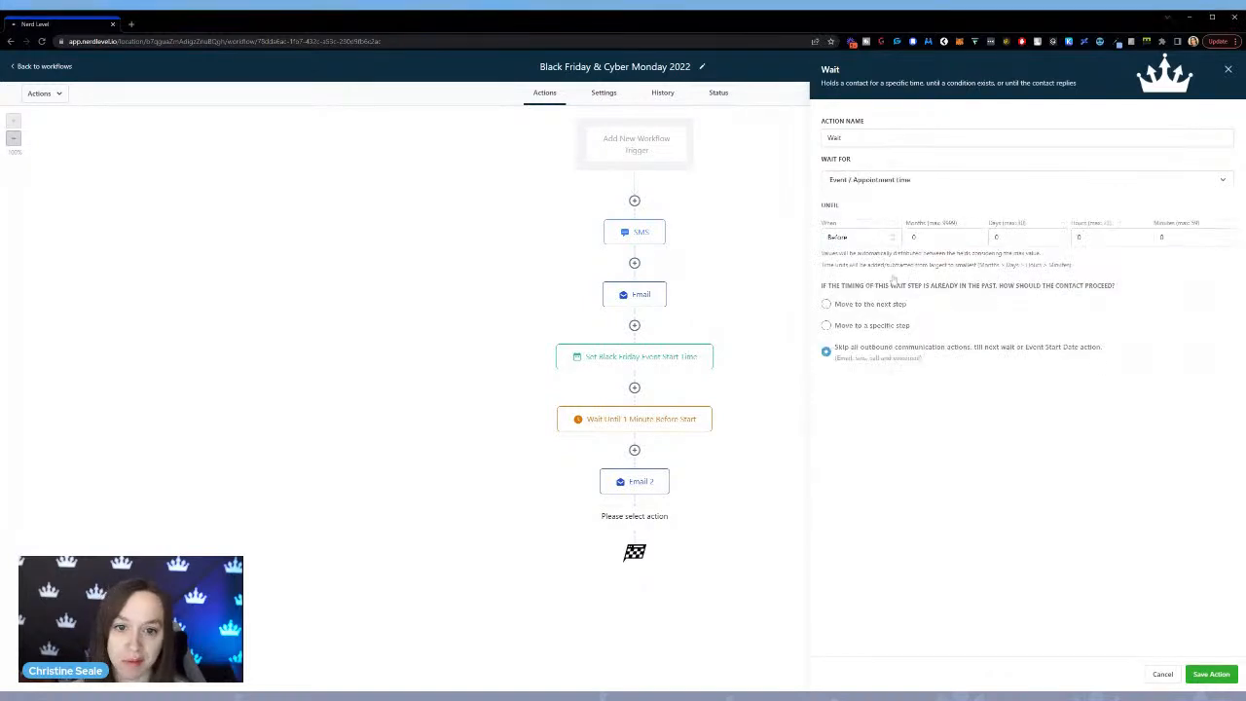
left_click(870, 240)
left_click(872, 273)
left_click(959, 238)
left_click(1102, 237)
left_click(1021, 237)
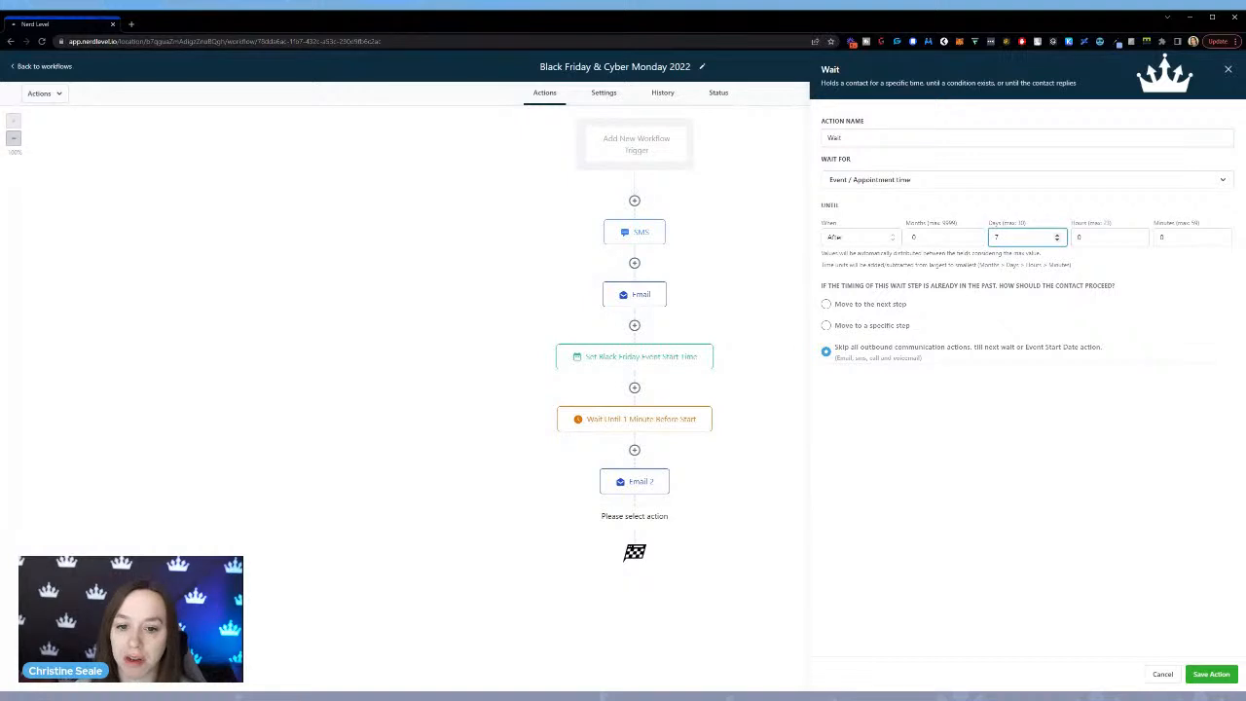
Name the new wait action "Wait until Nov 27 at 12 pm central" and save it.
left_click(915, 138)
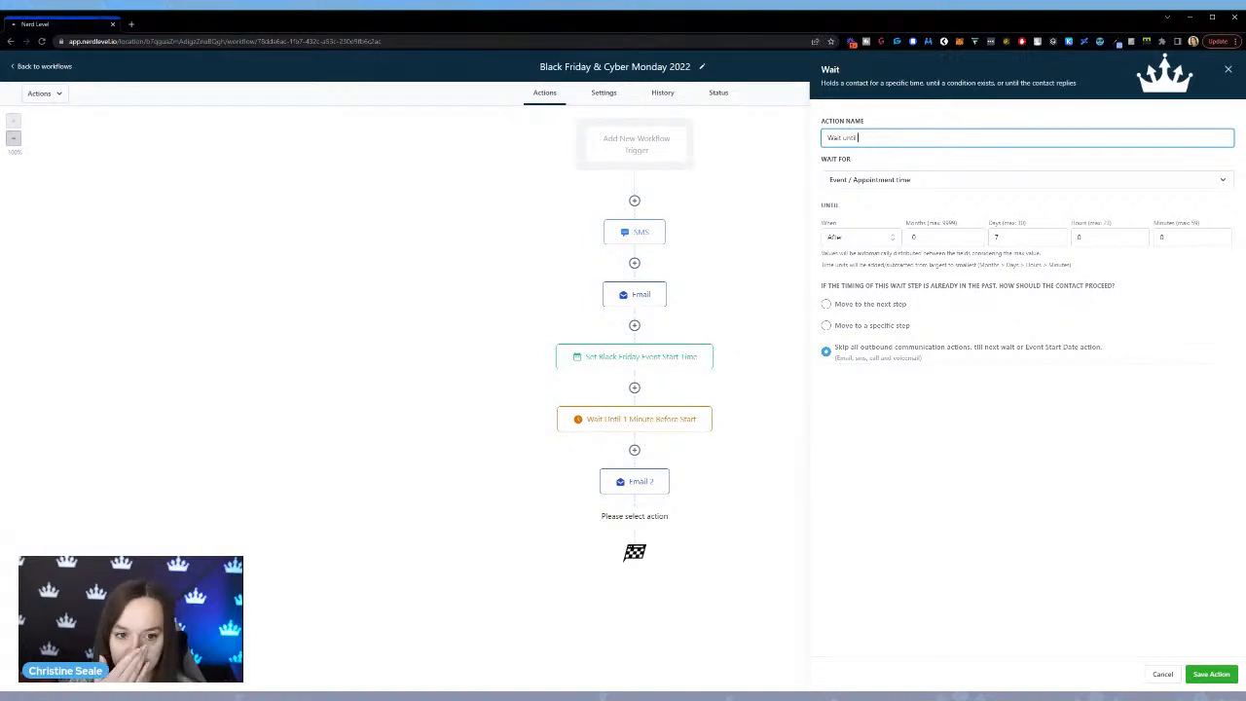
type("until Nov 27 at 12 pm central")
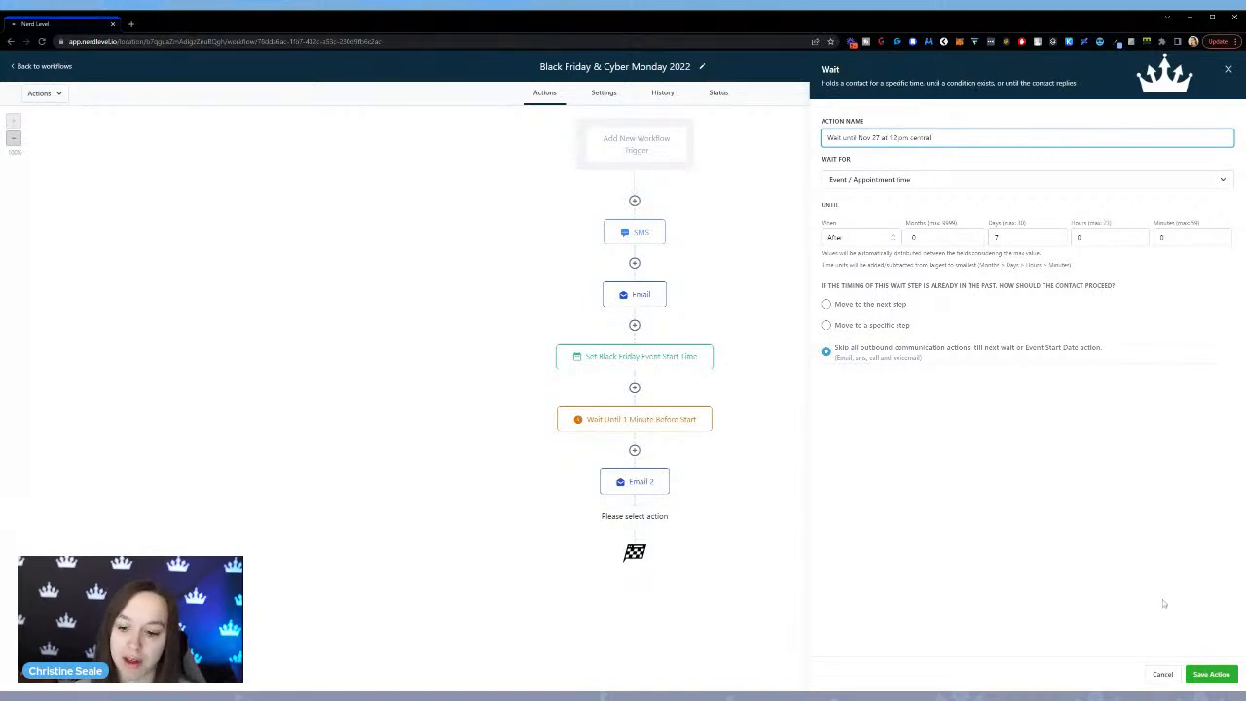
left_click(1211, 674)
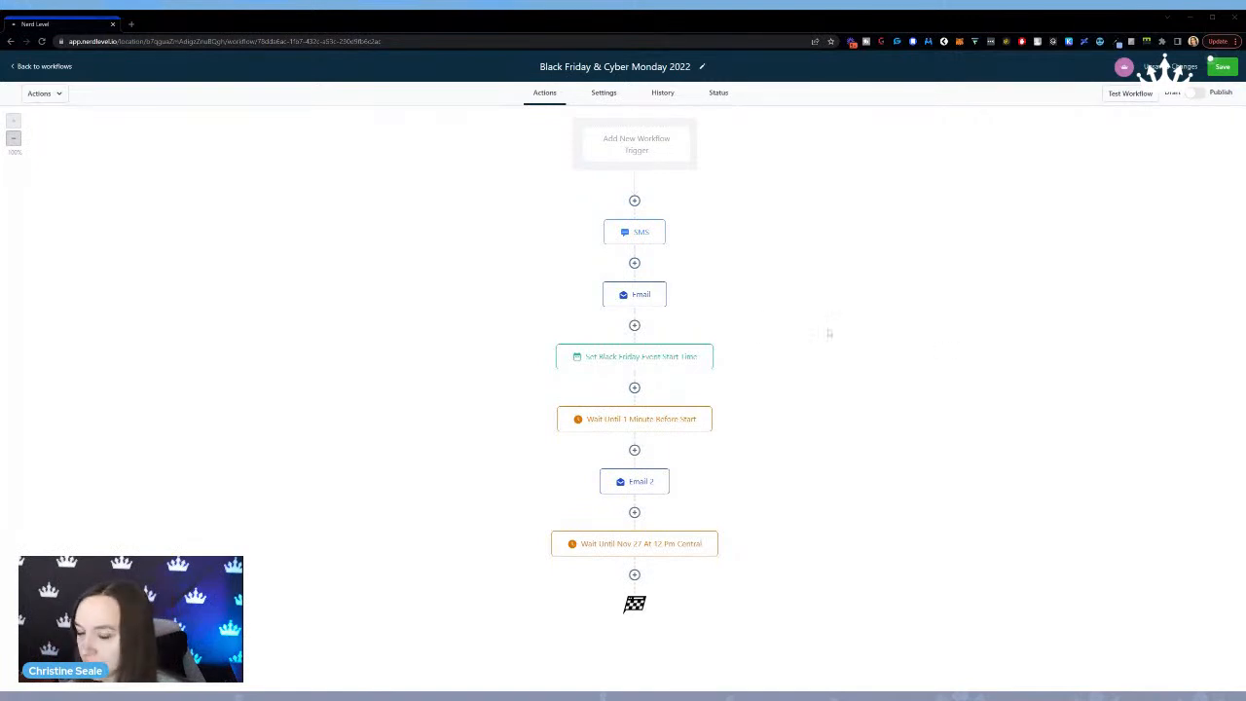
Review the order of the workflow actions from the SMS down to the final wait.
key("ctrl+plus")
key("ctrl+plus")
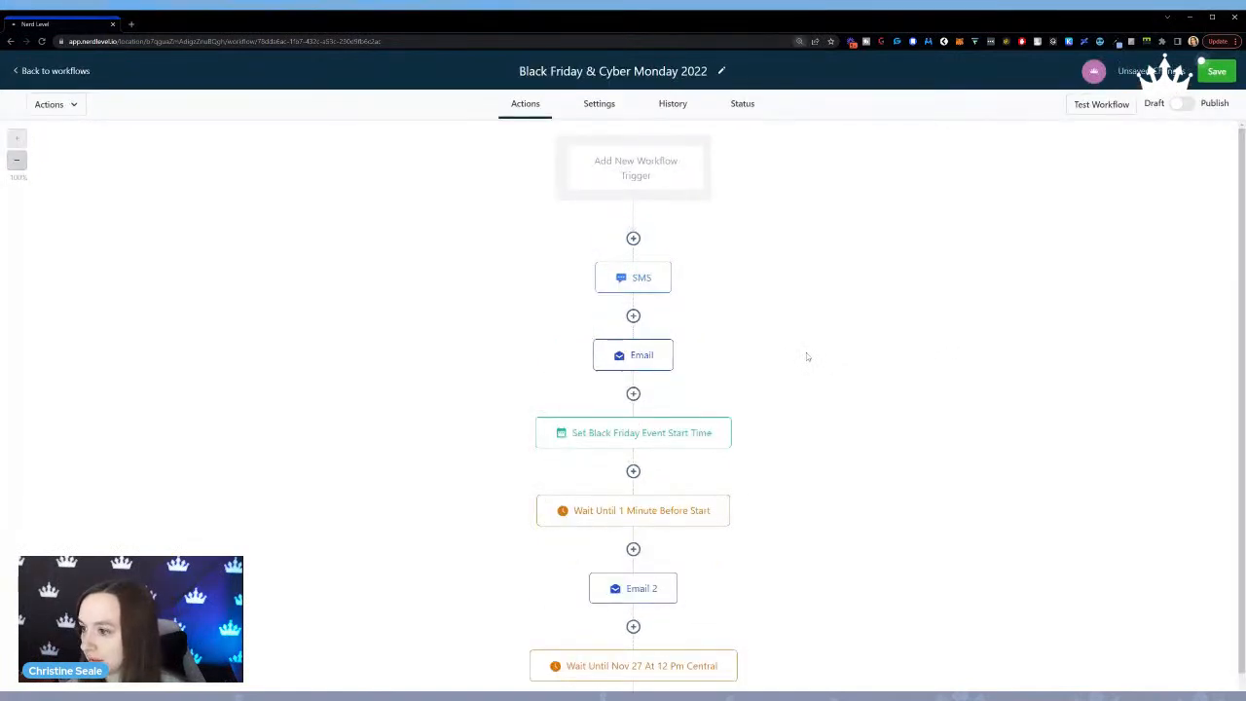
key("ctrl+plus")
scroll(805, 372, "down", 1)
scroll(804, 372, "down", 2)
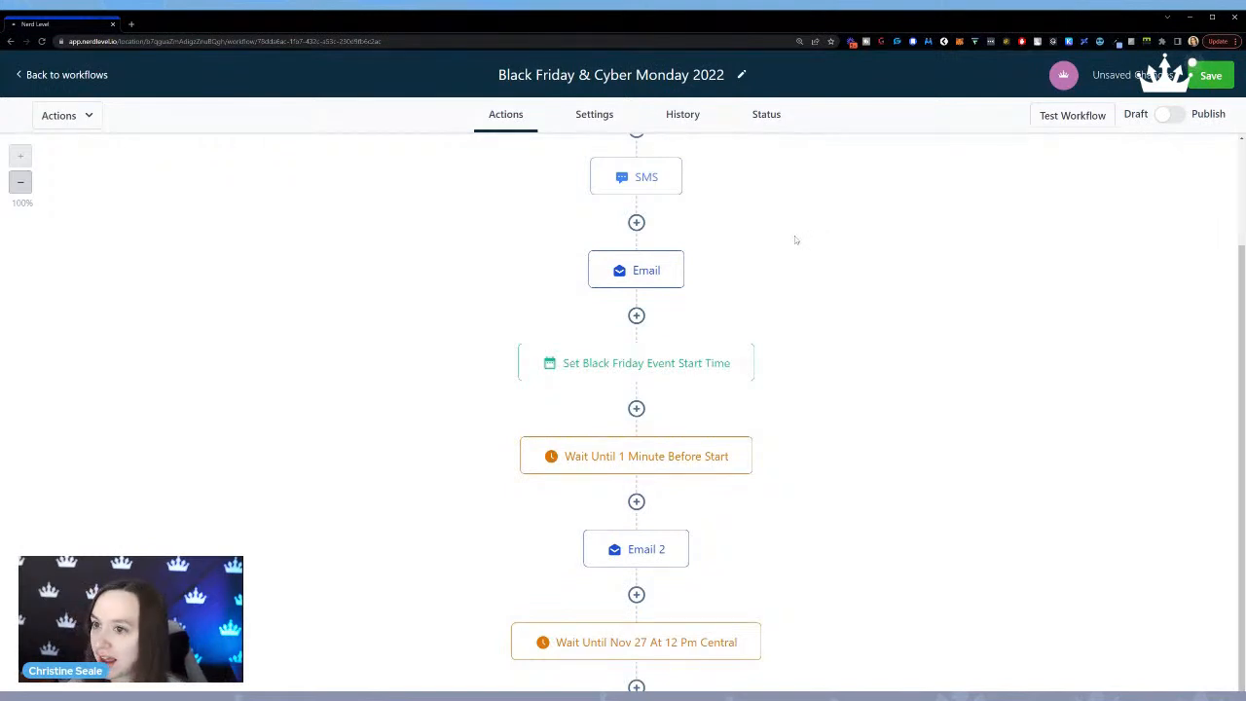
scroll(822, 282, "down", 1)
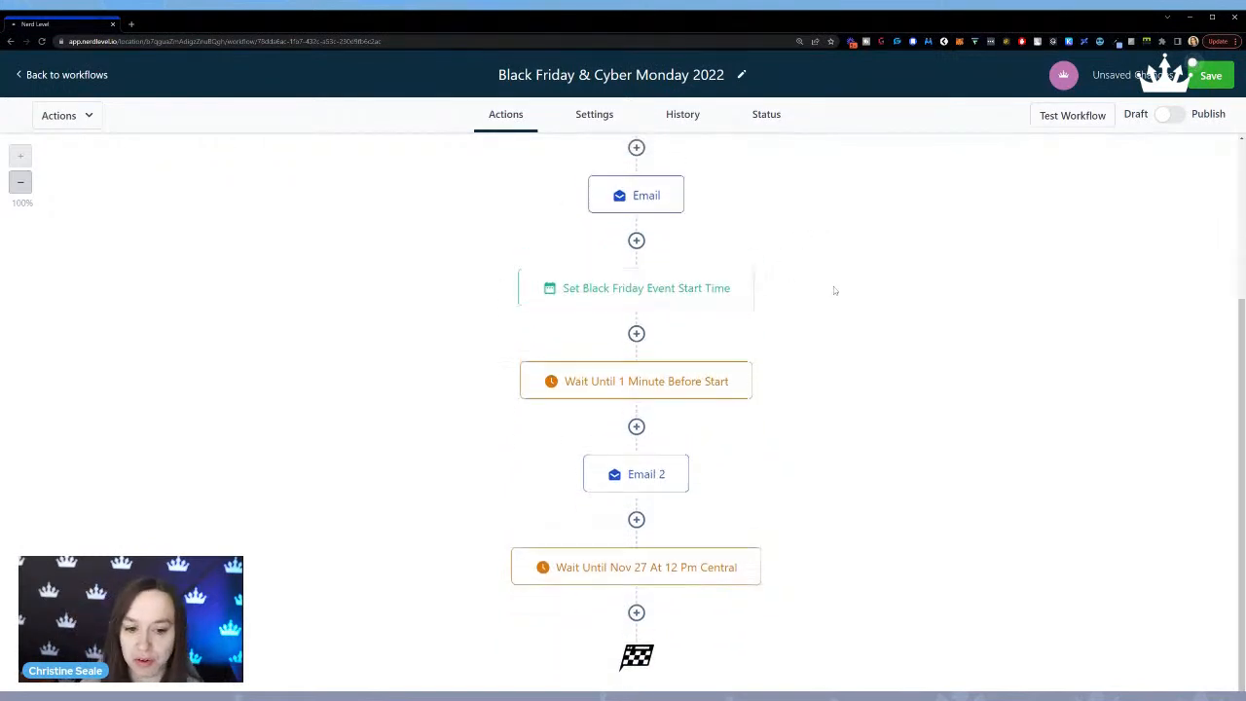
scroll(834, 288, "up", 1)
scroll(833, 287, "down", 1)
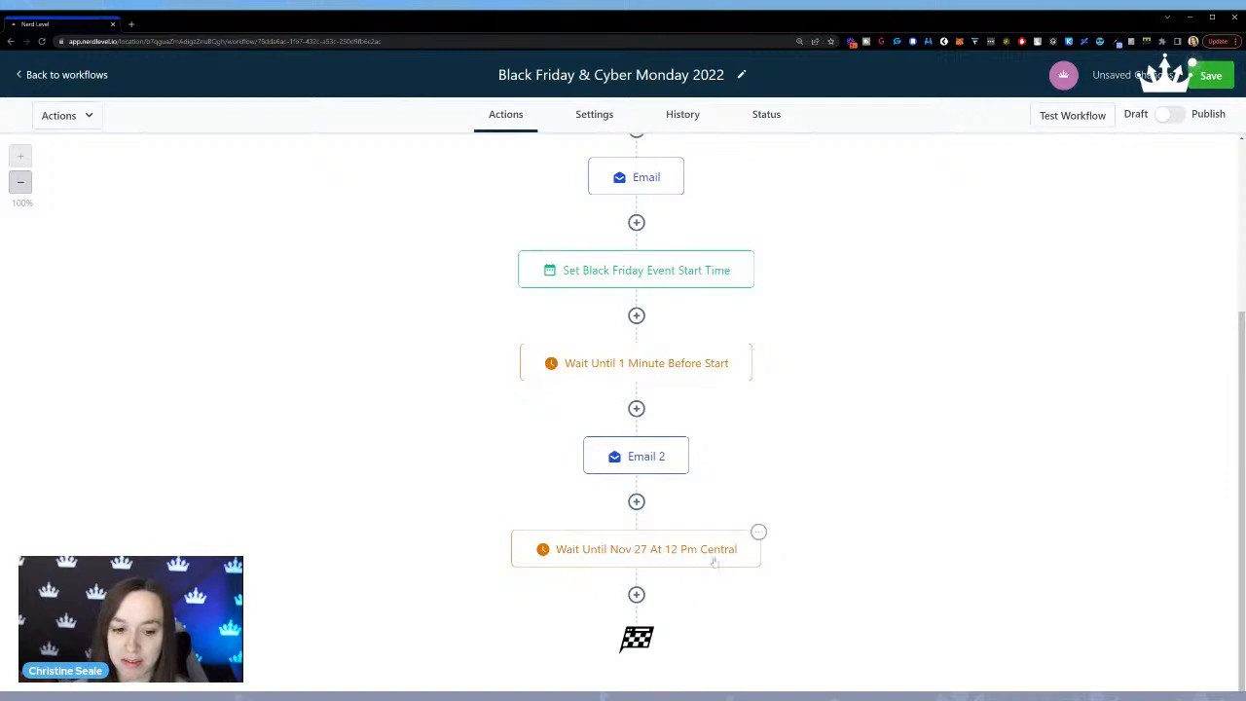
Add a Send Email action after the Nov 27 wait with the subject "Last Chance!".
left_click(637, 595)
left_click(1026, 226)
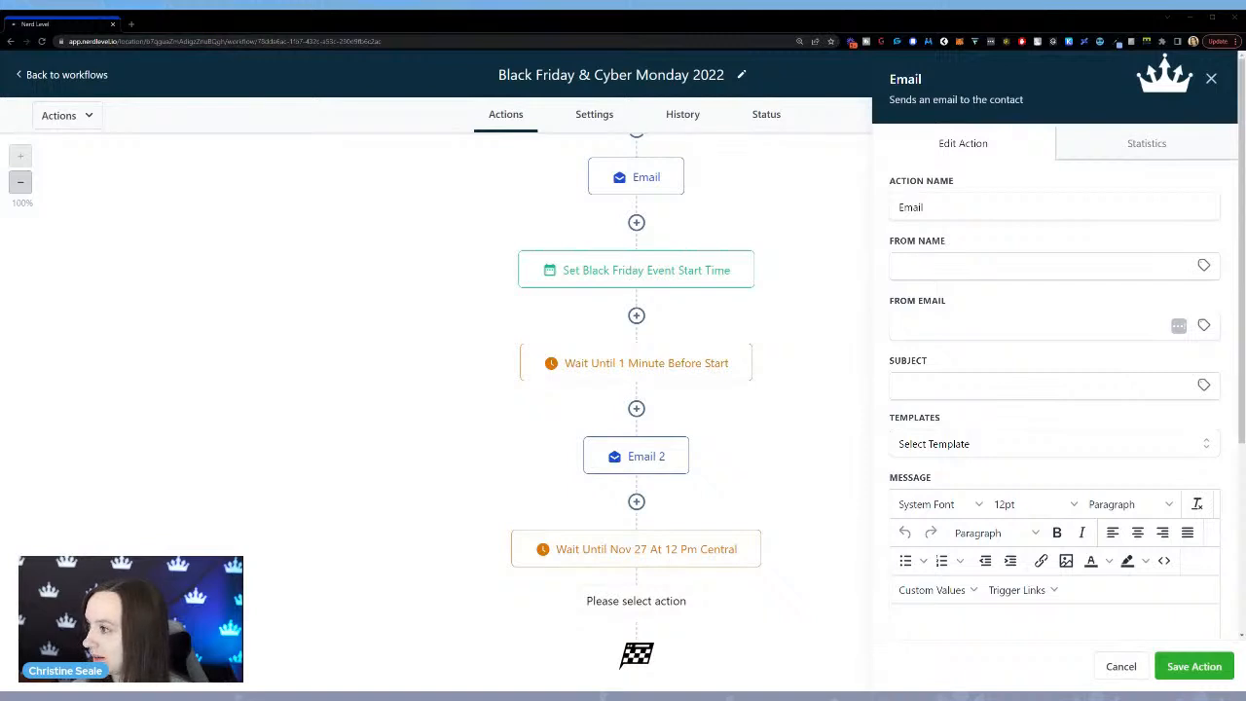
left_click(1040, 386)
type("Last")
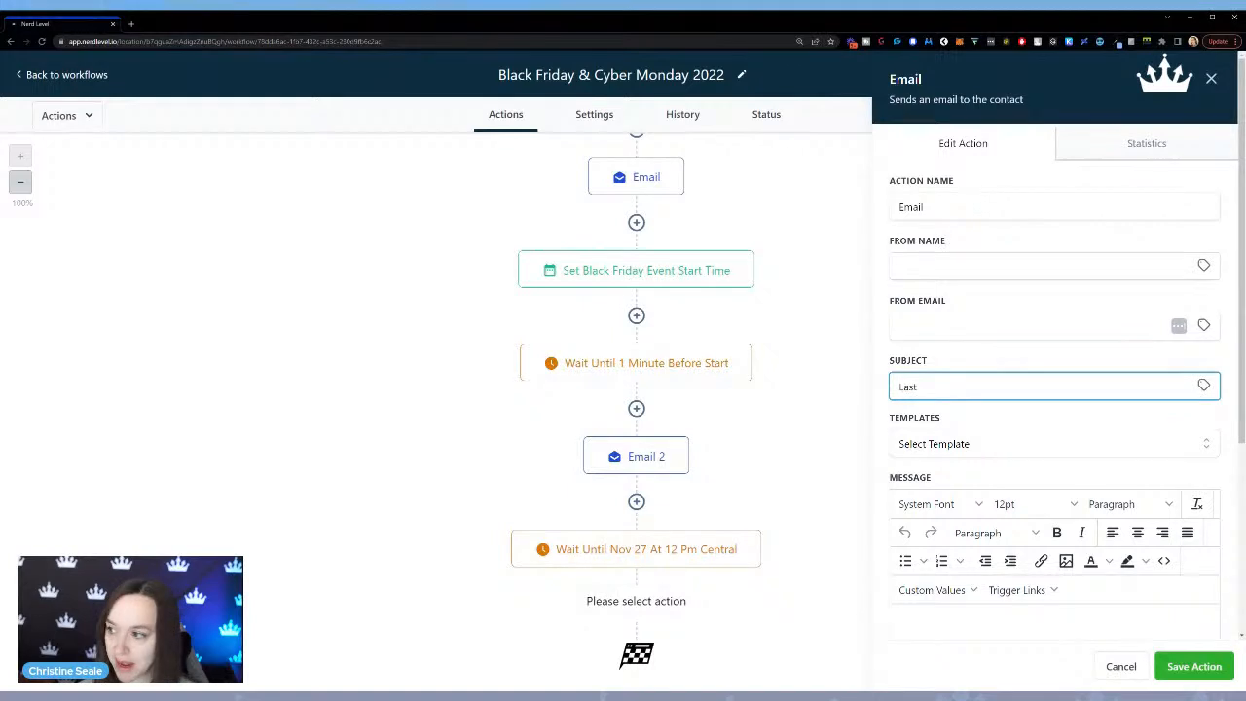
type(" Chance!")
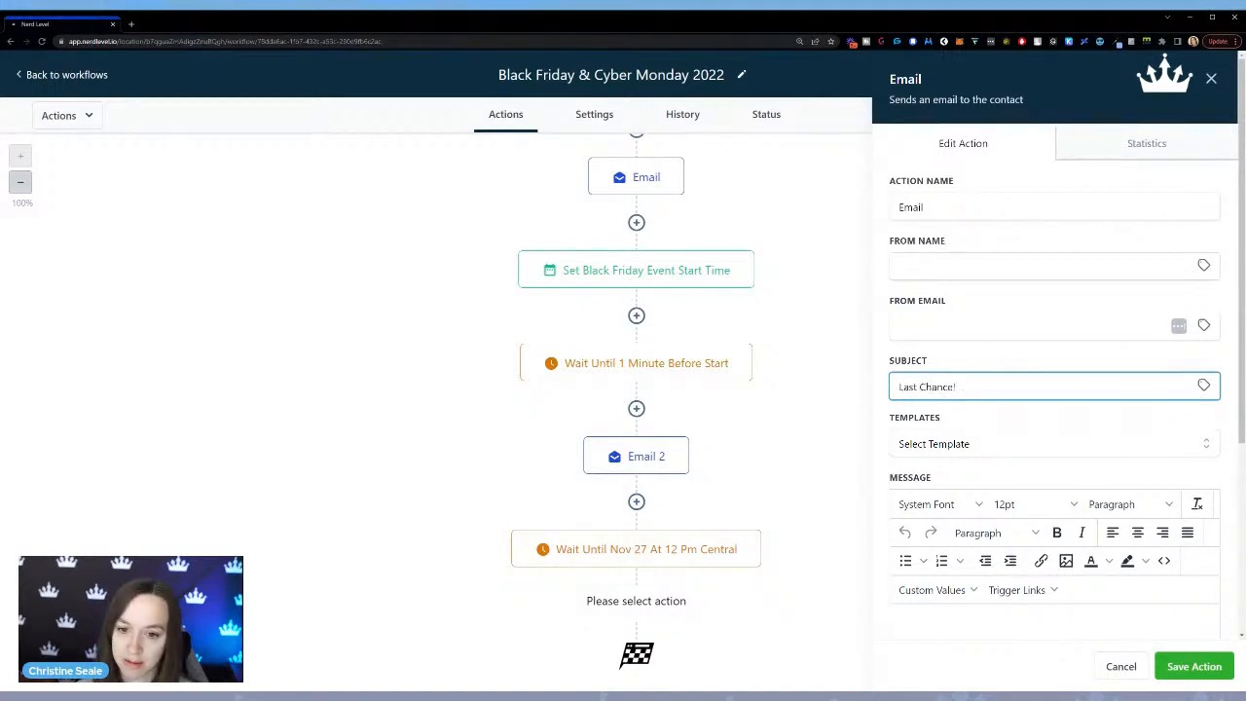
Begin the email message with "Hey", the contact's First Name custom value and a comma.
scroll(974, 381, "down", 3)
left_click(981, 379)
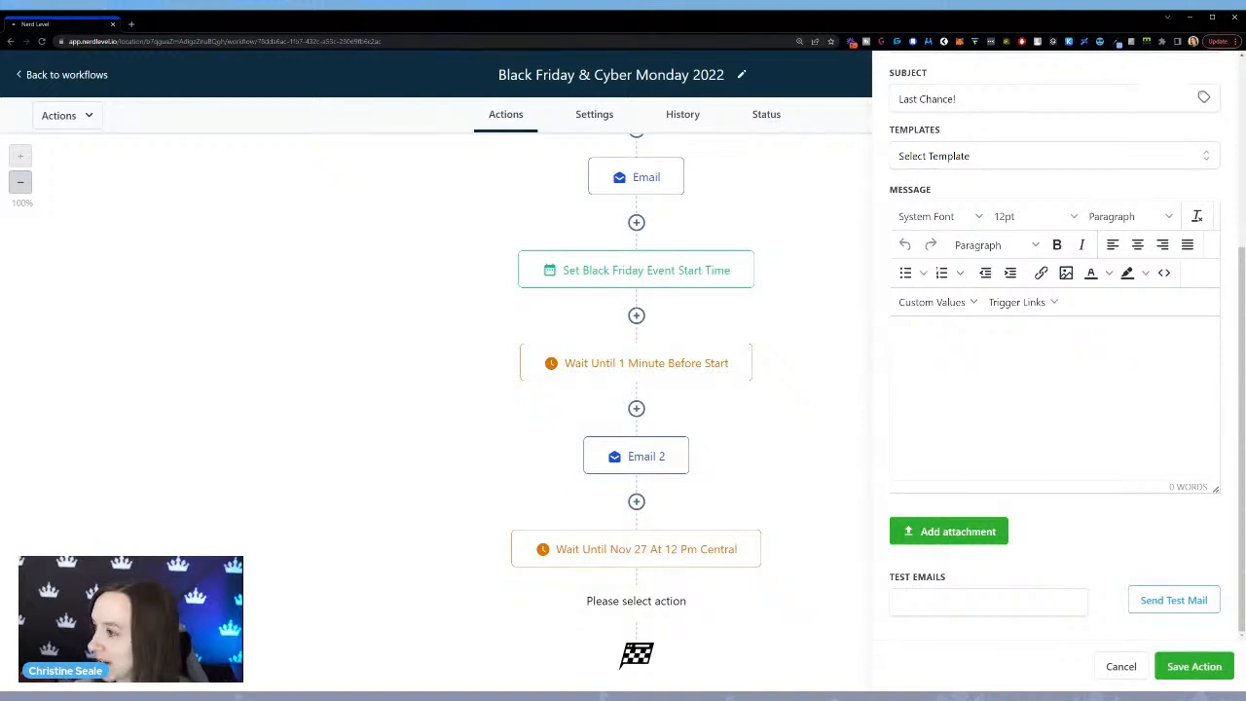
type("Hey")
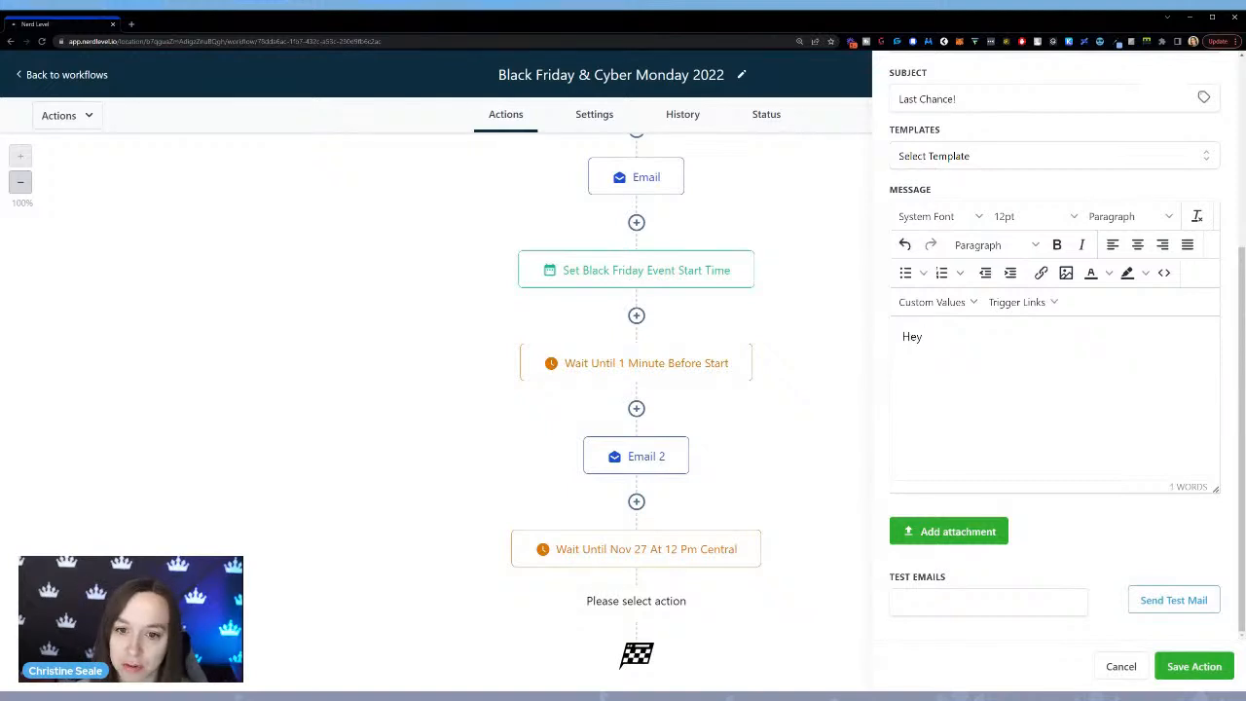
left_click(932, 301)
mouse_move(949, 353)
mouse_move(920, 330)
left_click(1020, 353)
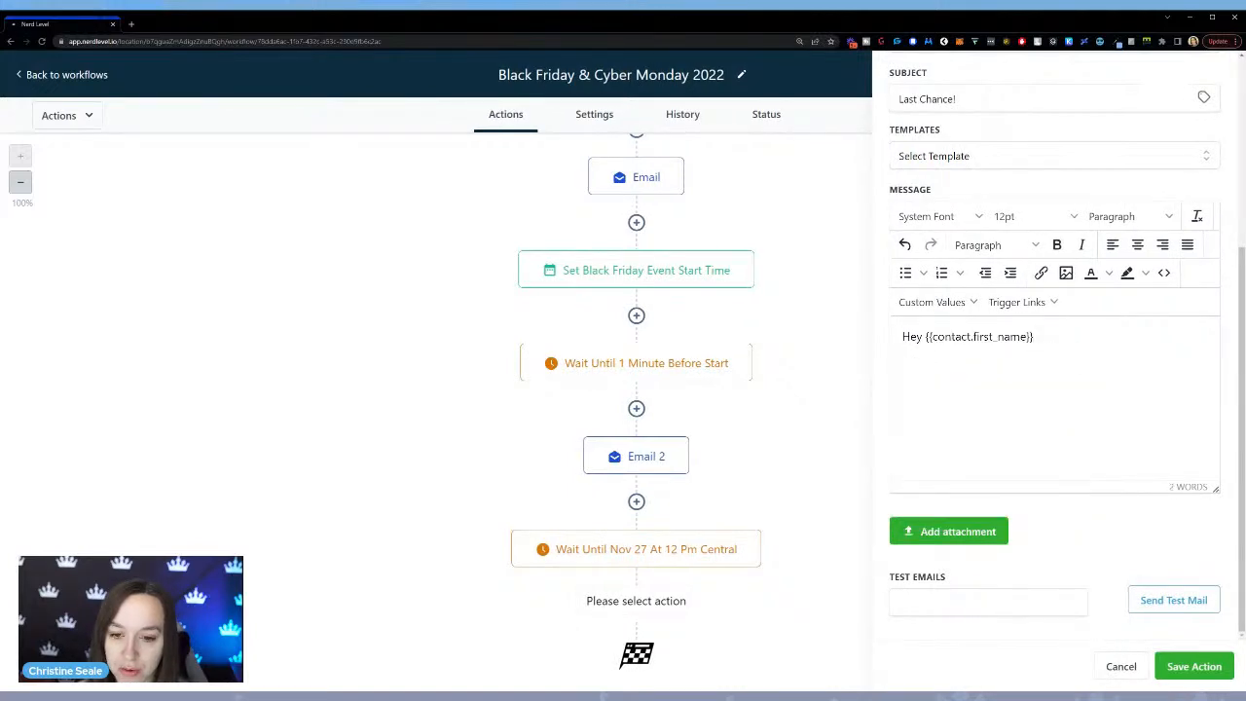
type(",")
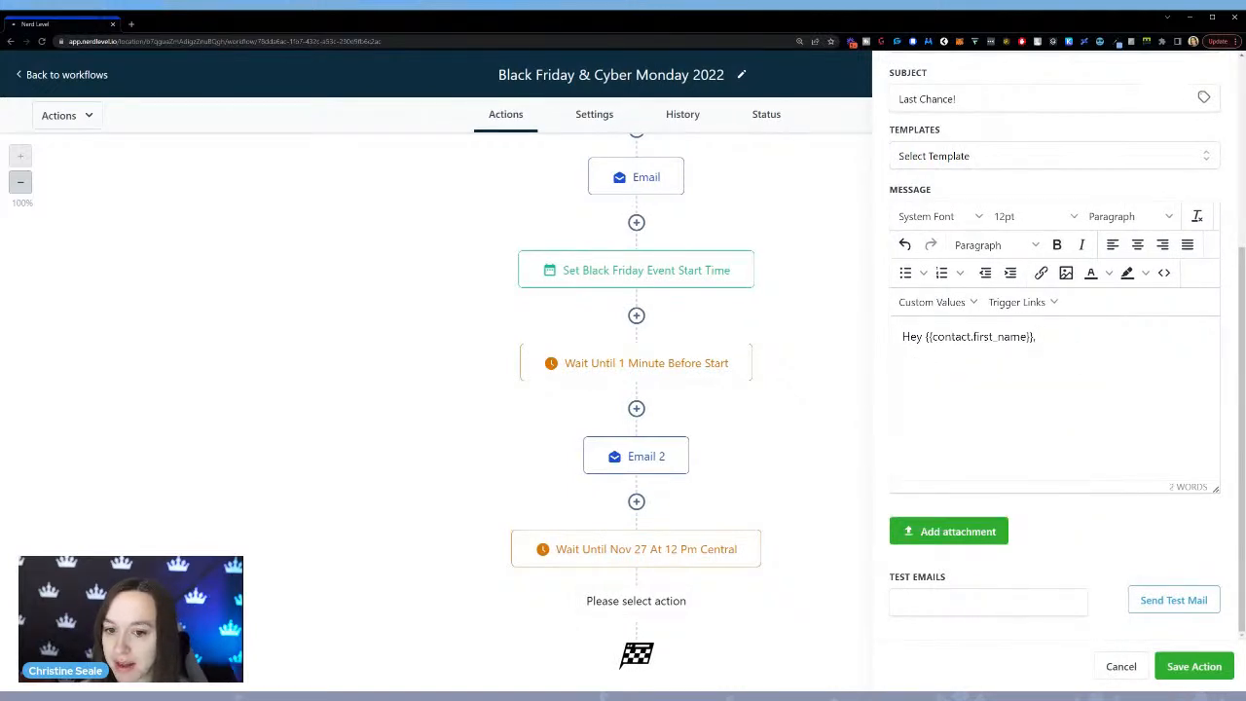
Write "It's the last call for" below the greeting and save the email action.
key("Return")
type("It's the")
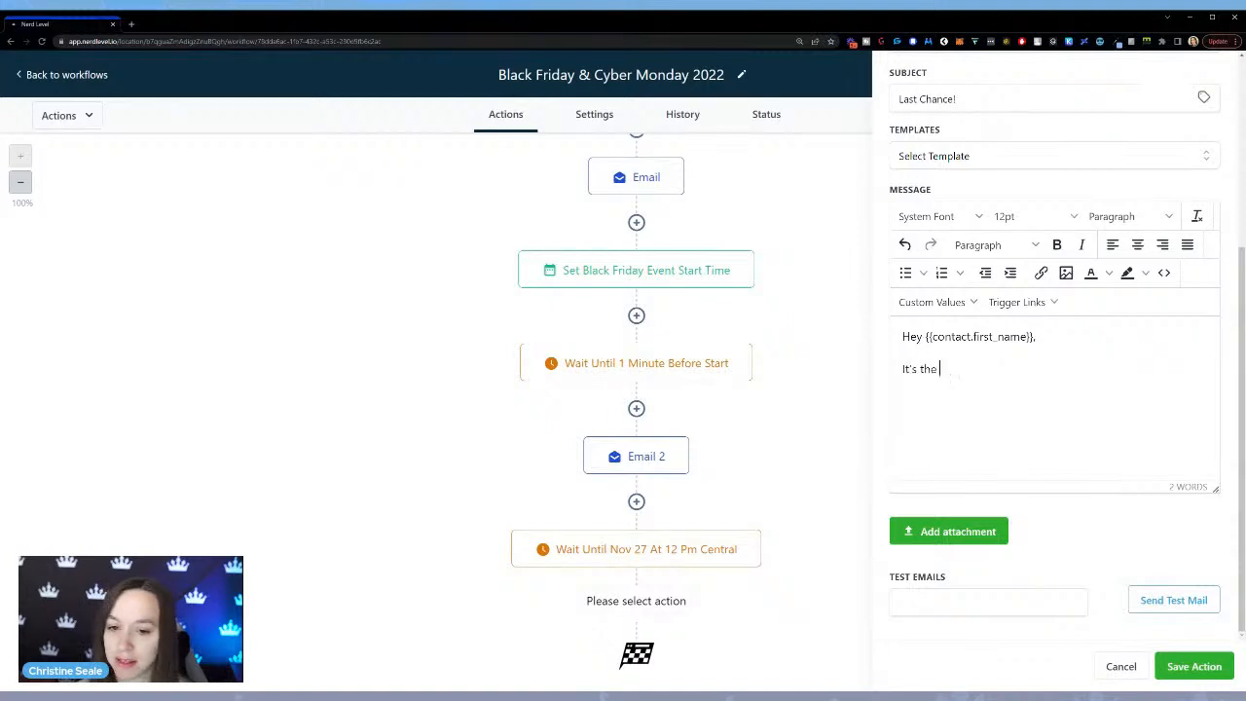
type(" last call for")
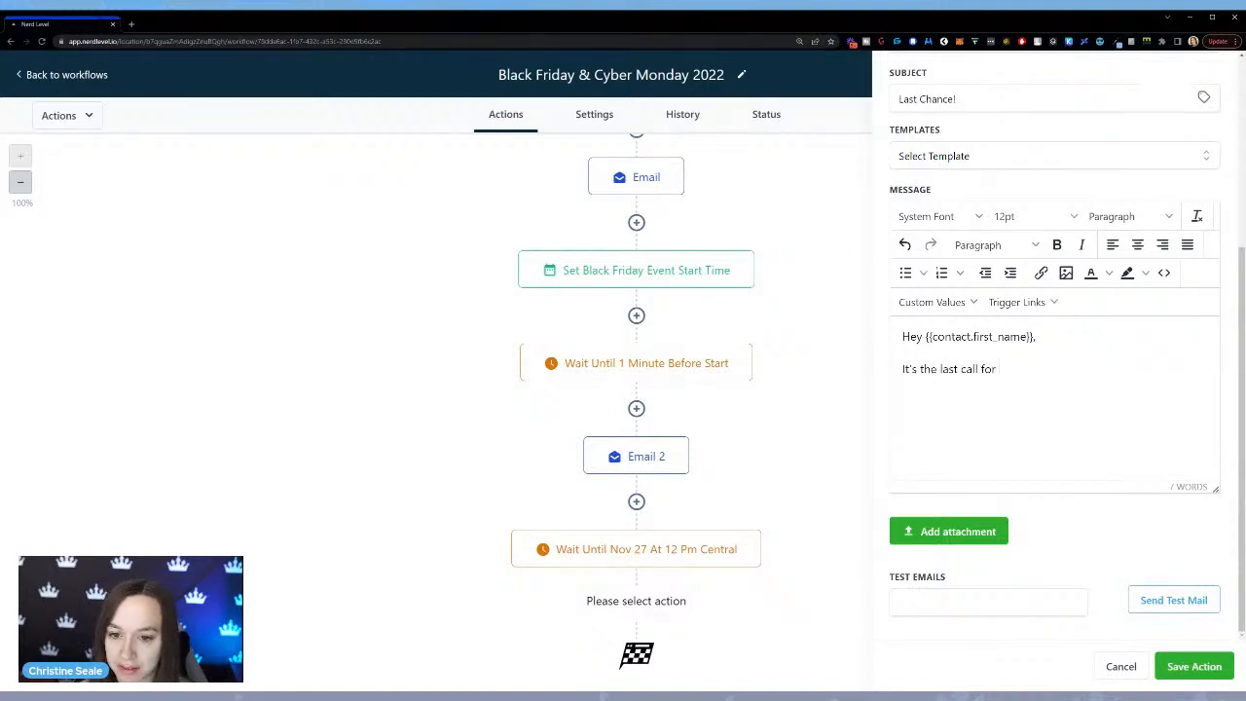
left_click(1207, 670)
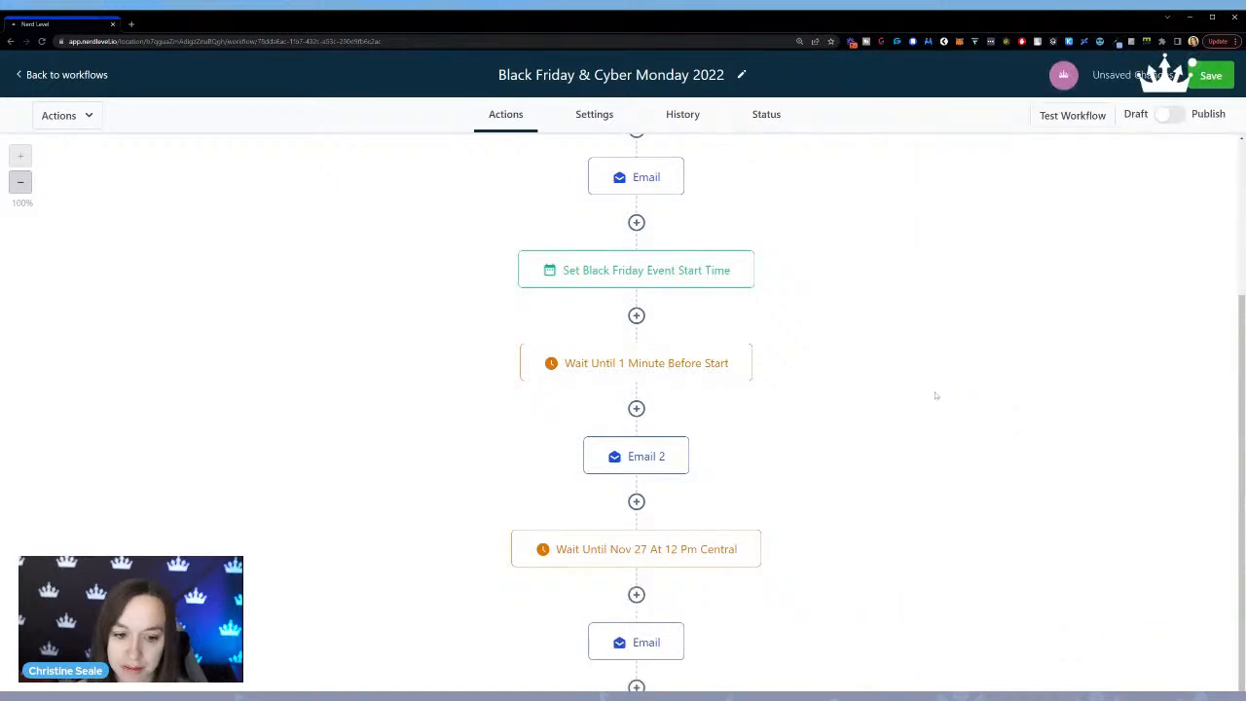
Rename the email action after the Nov 27 wait to "Email 3" and save it.
scroll(930, 397, "down", 1)
scroll(930, 397, "down", 1)
left_click(642, 549)
left_click(1071, 207)
type("3")
left_click(1195, 666)
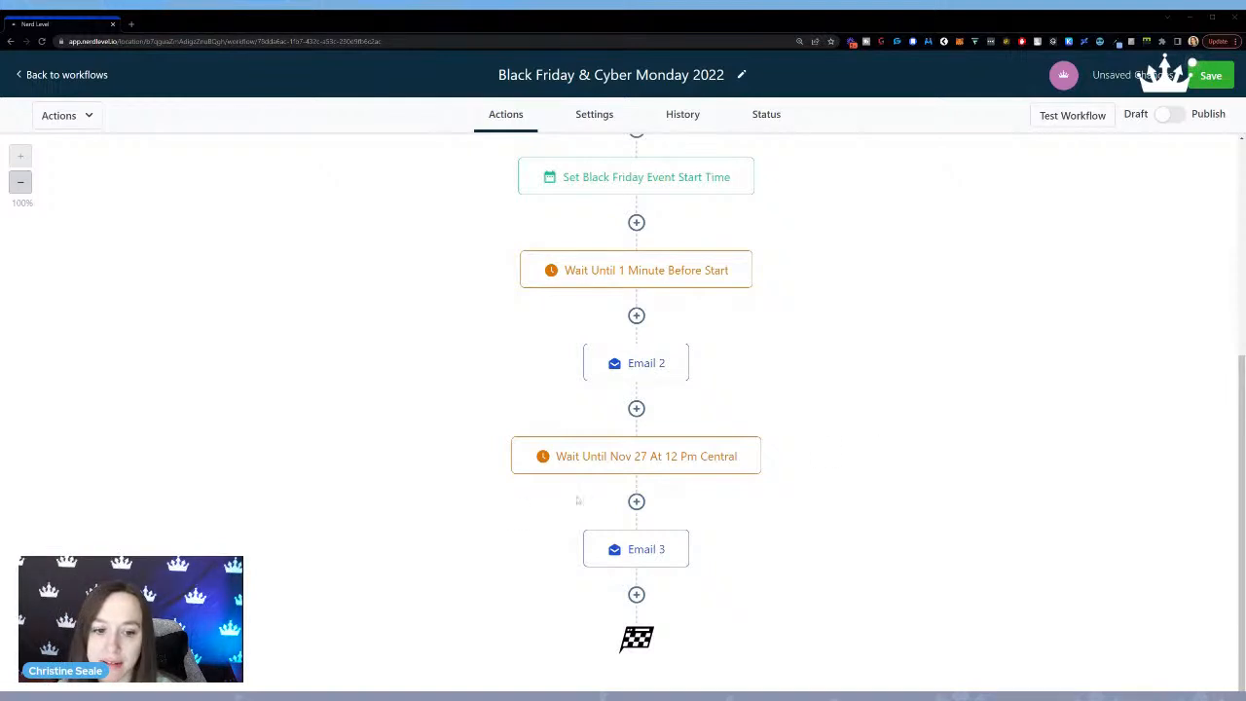
Rename the wait action before Email 3 to "Wait until Nov 26 at 12 pm central" and save it.
left_click(672, 454)
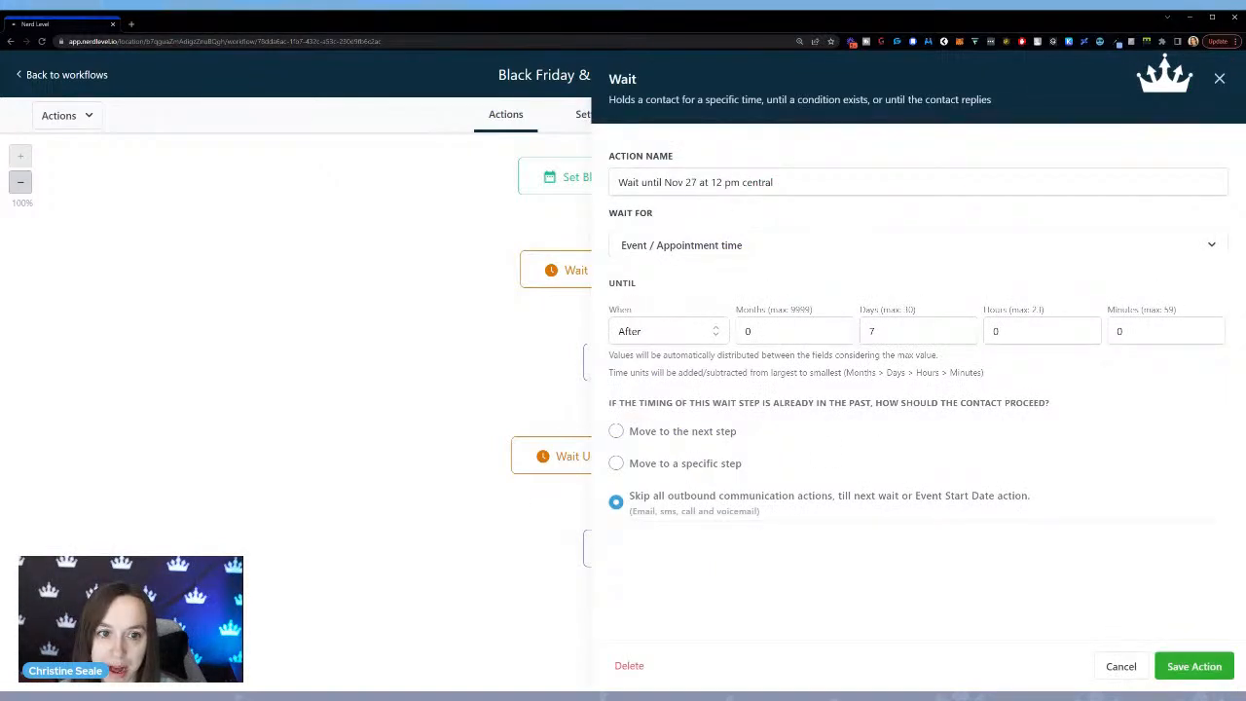
left_click_drag(697, 182, 686, 182)
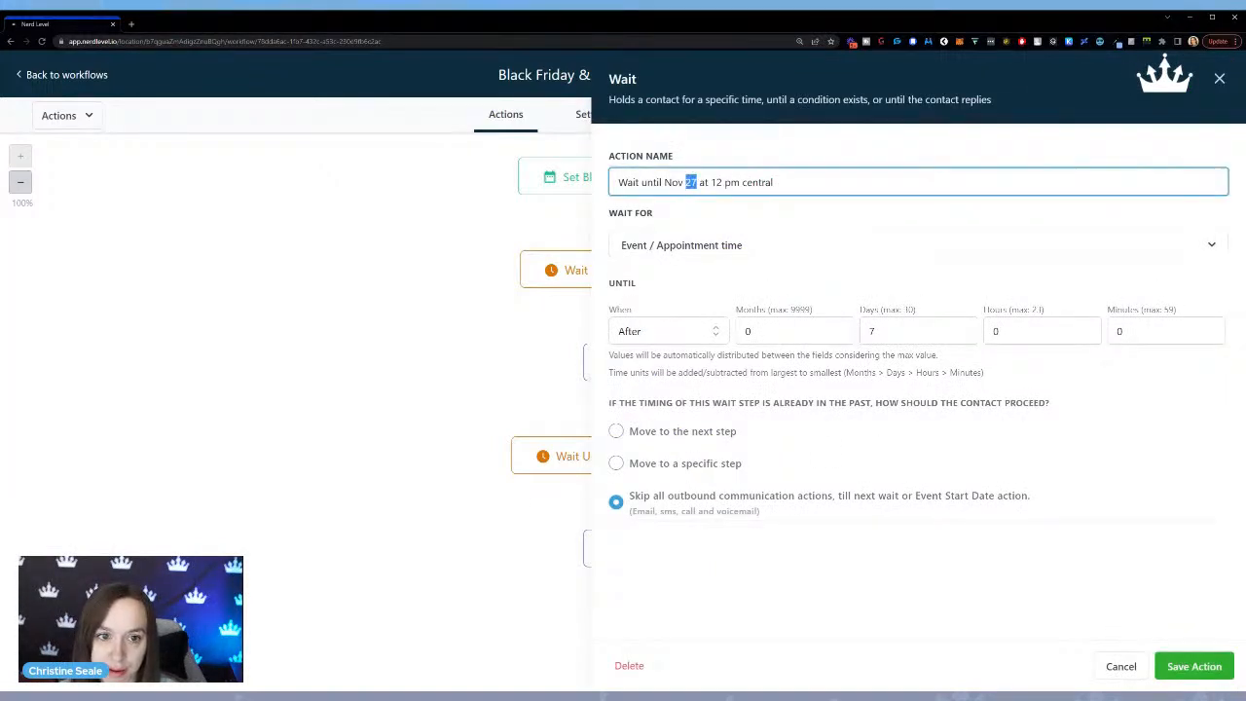
type("26")
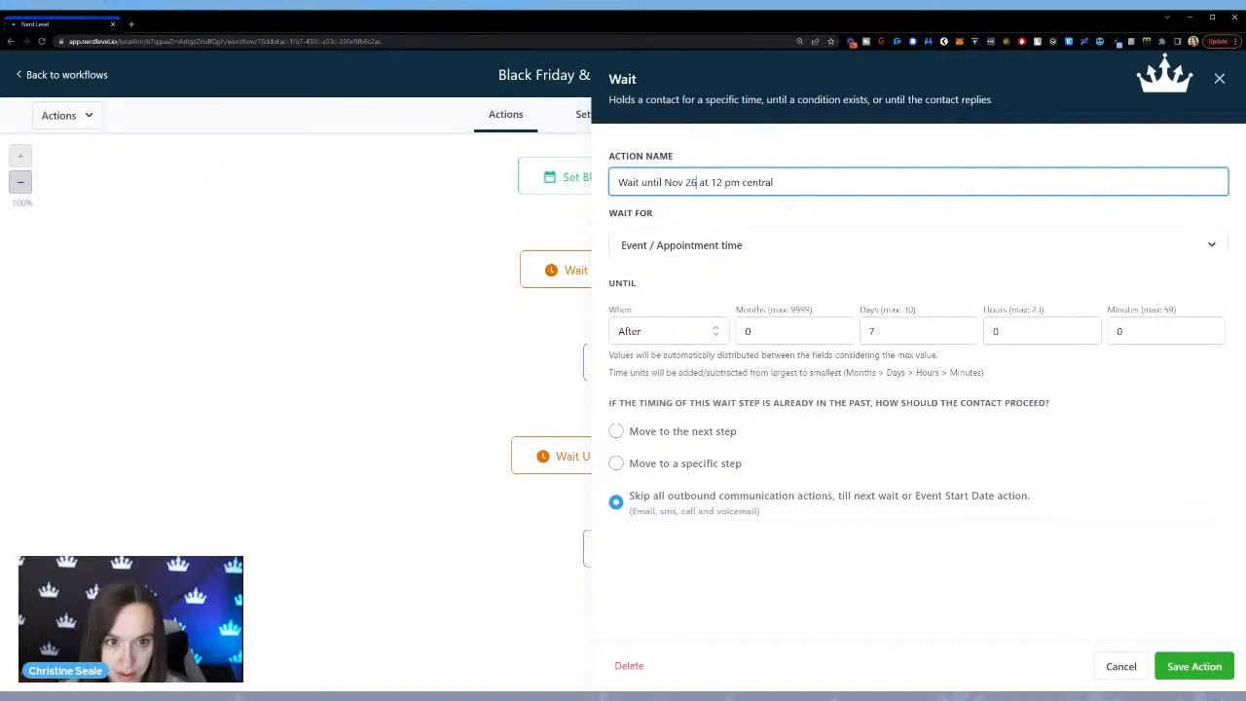
left_click(1194, 666)
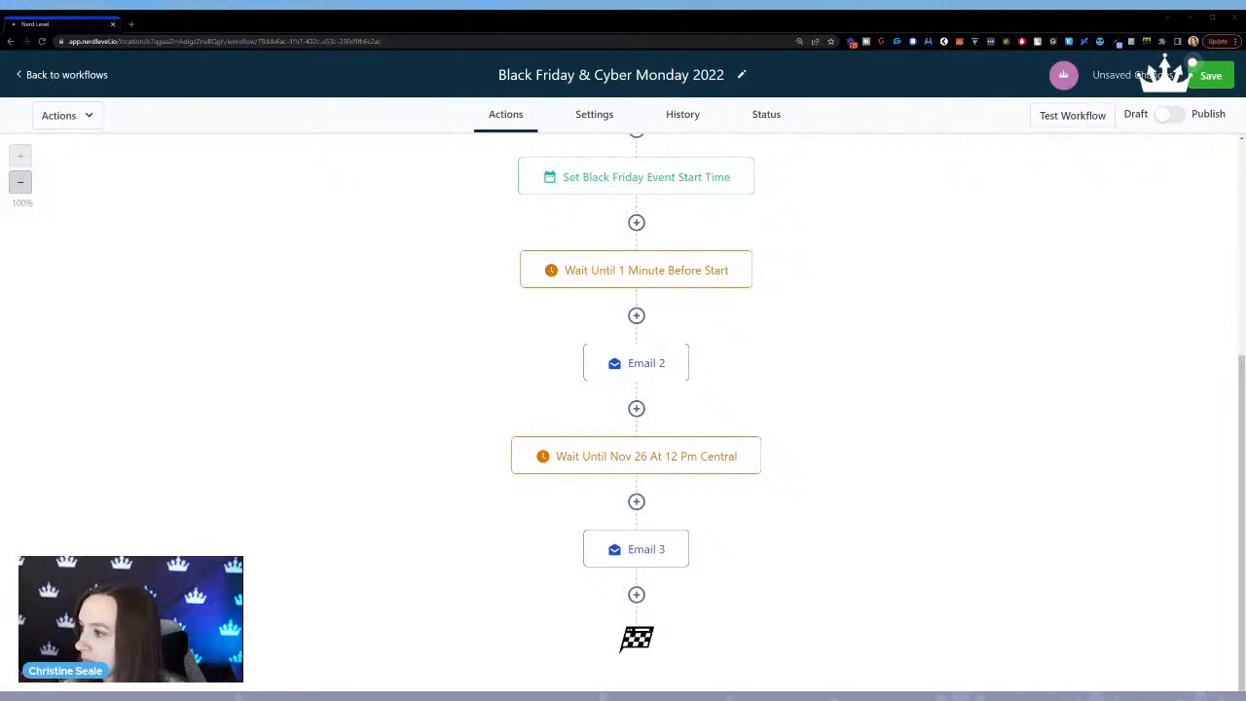
Add a Wait action below Email 3 that waits for the event/appointment time, with the timing set to After.
left_click(635, 595)
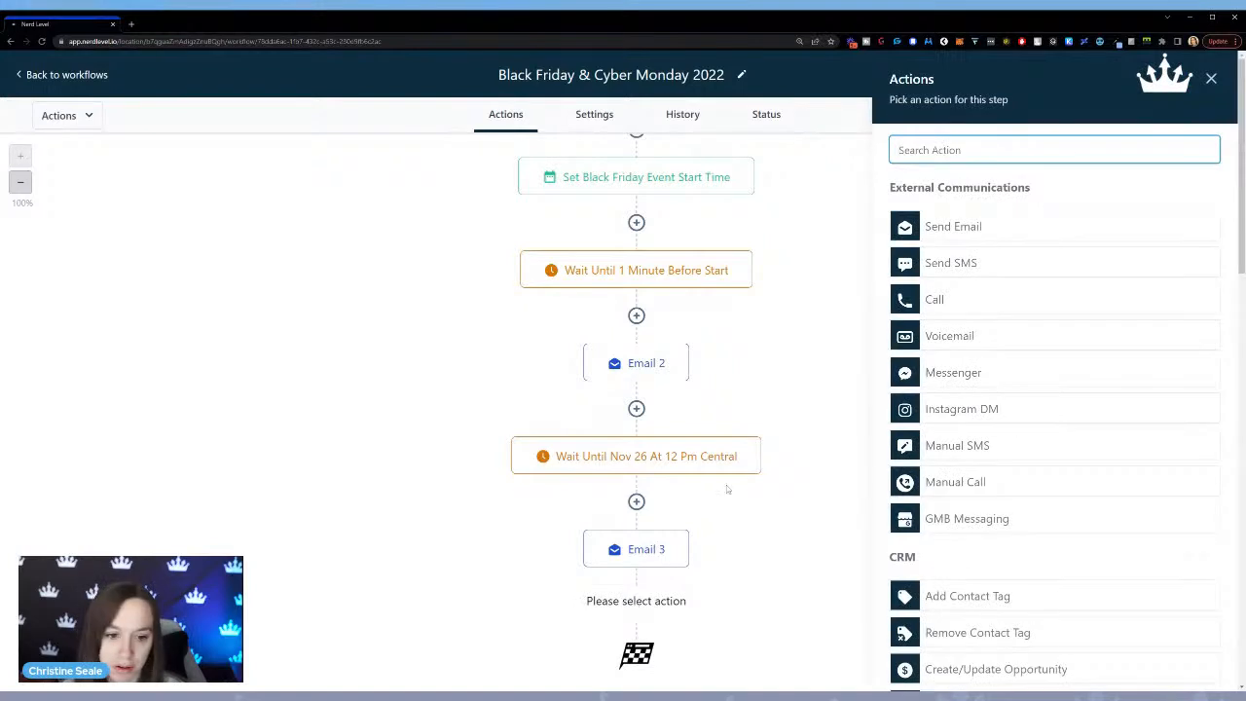
type("wait")
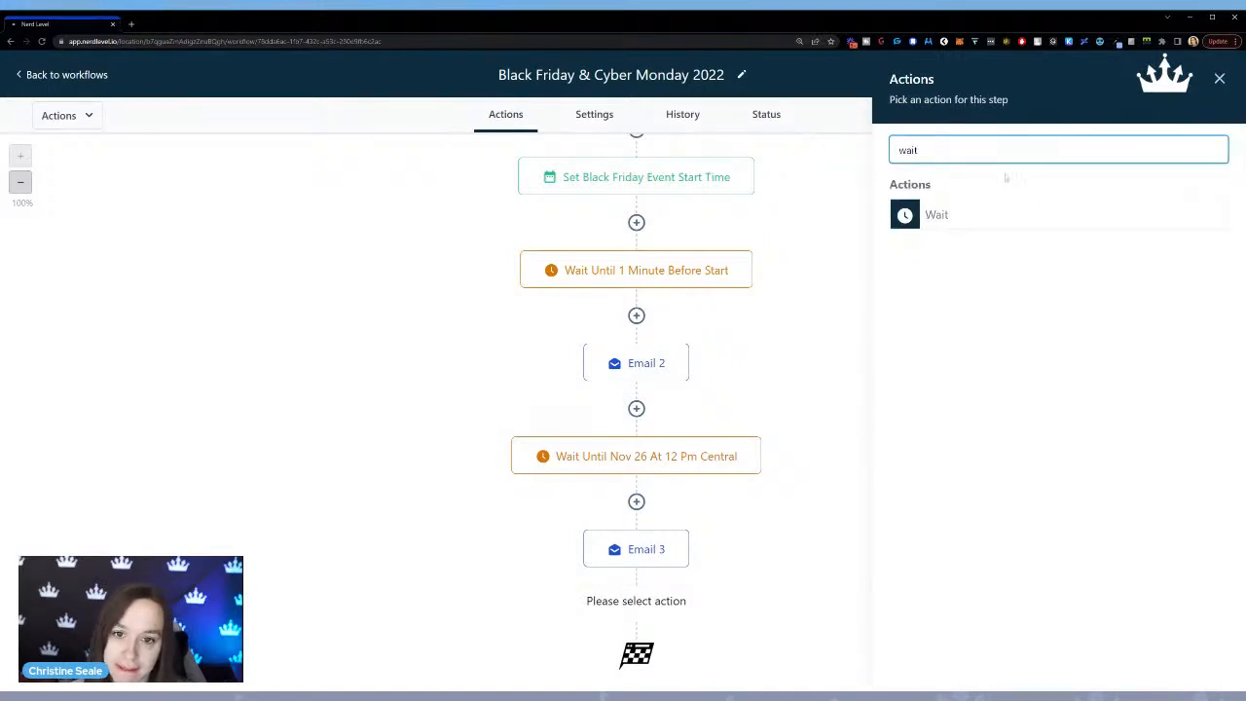
left_click(989, 216)
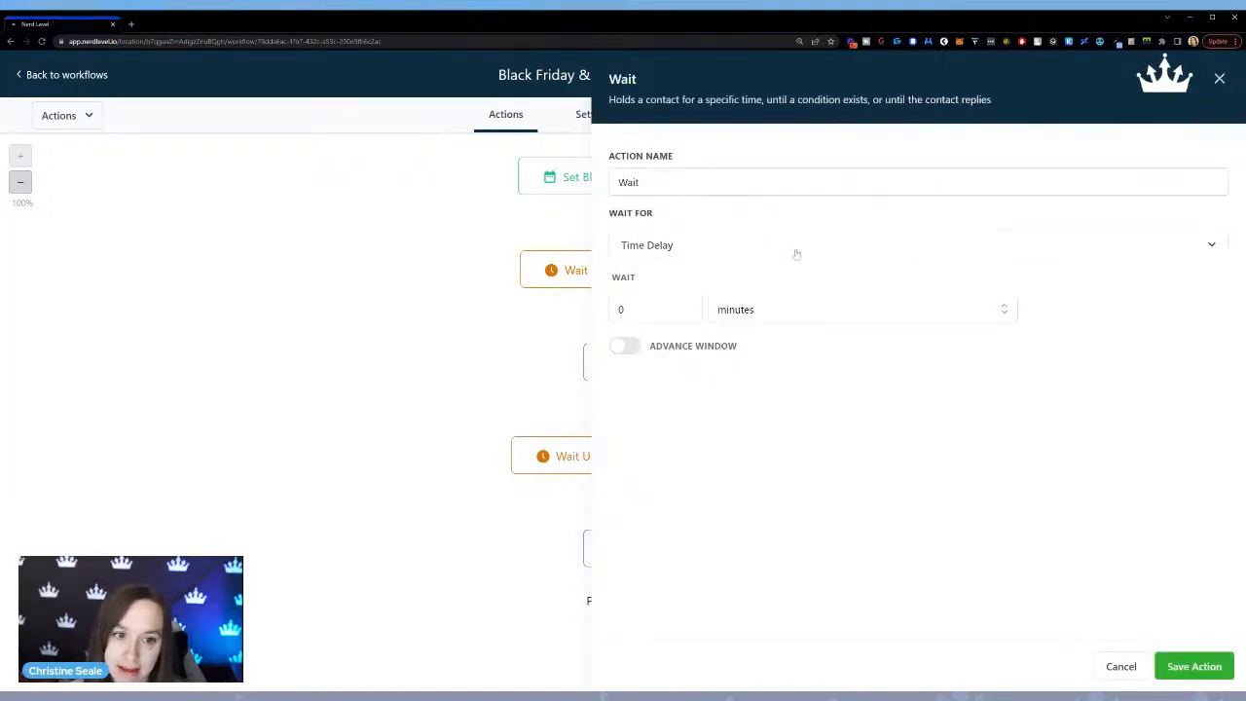
left_click(699, 251)
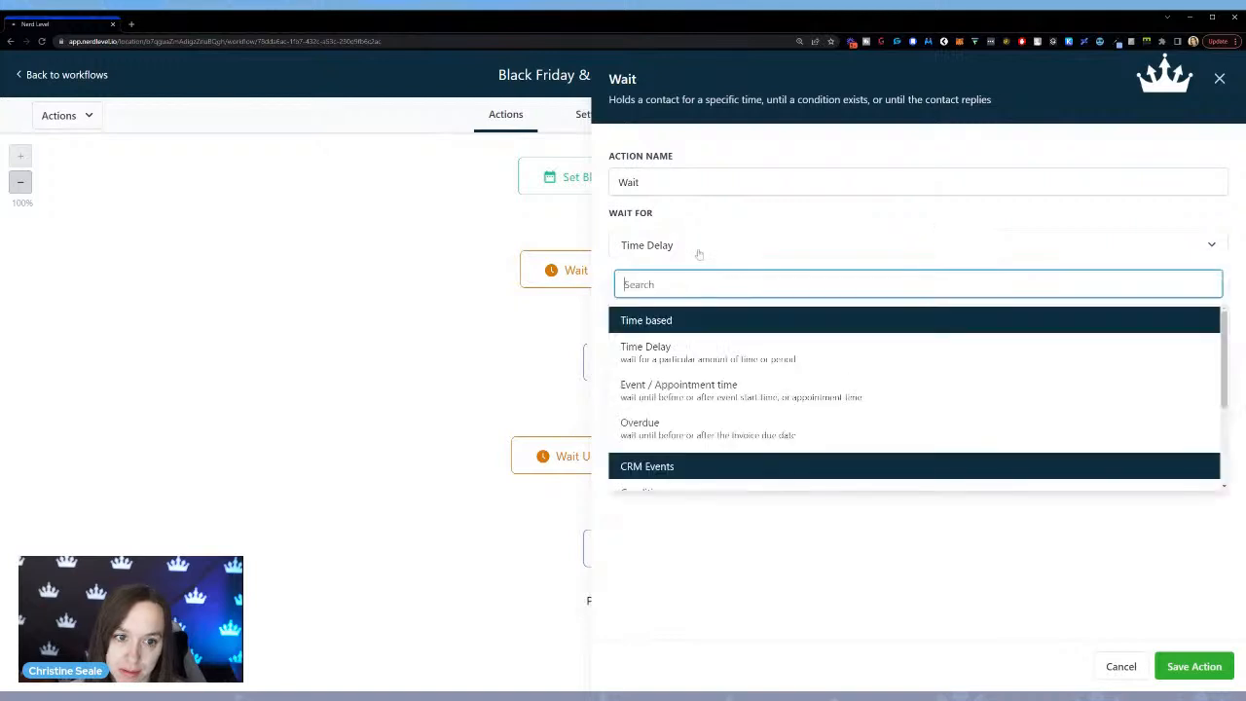
left_click(666, 387)
left_click(693, 334)
left_click(630, 362)
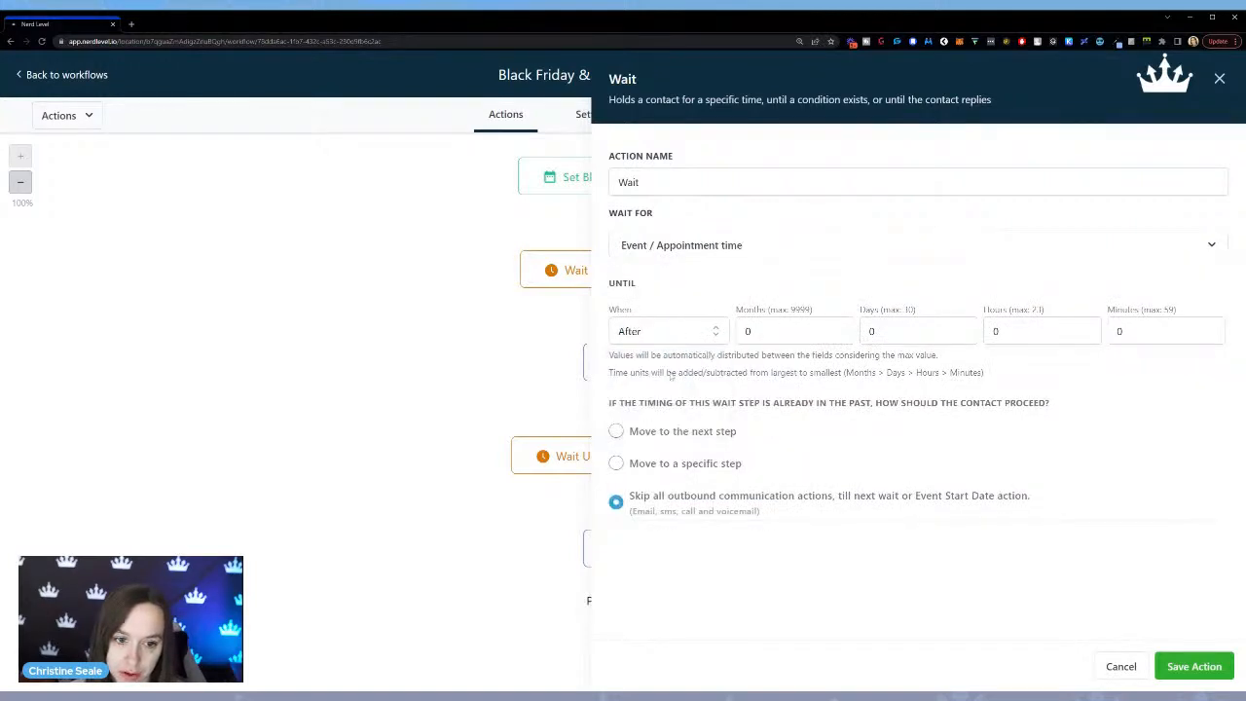
Set the new wait to 9 days after the event start and save the action.
left_click(888, 331)
double_click(876, 331)
type("1")
left_click(1195, 665)
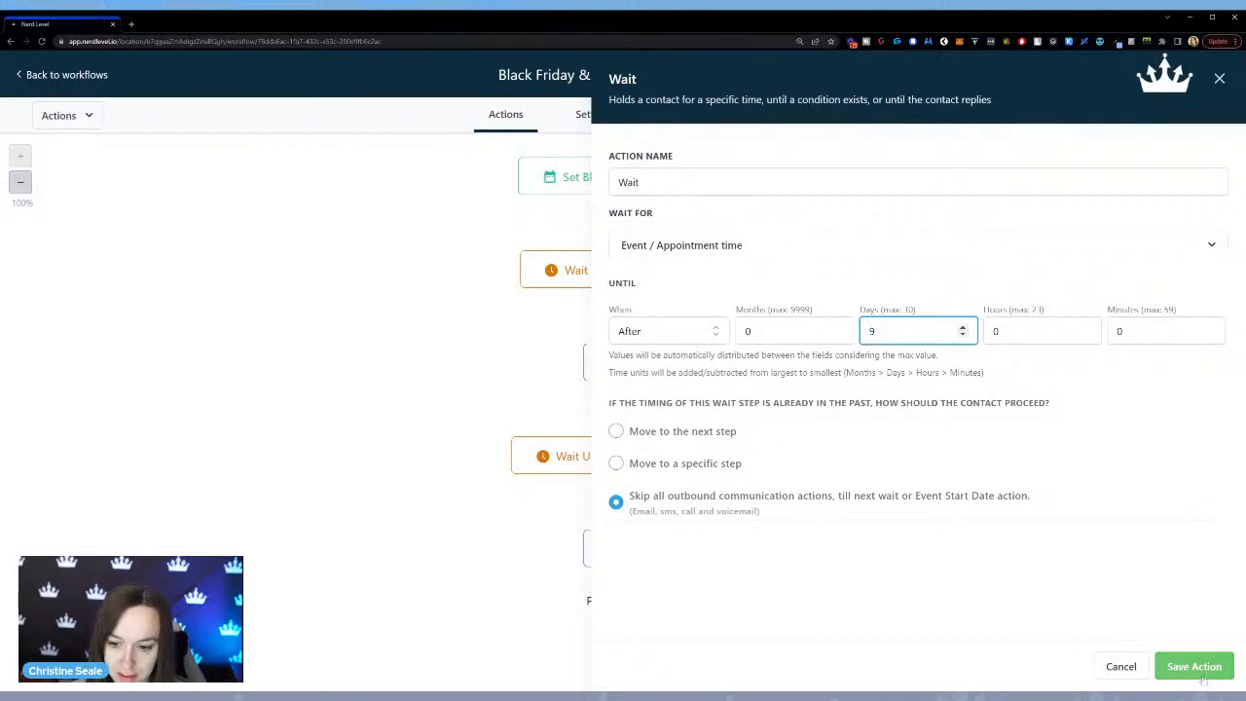
Rename the wait action below Email 3 to "Wait until cyber monday" and save it.
scroll(974, 535, "down", 1)
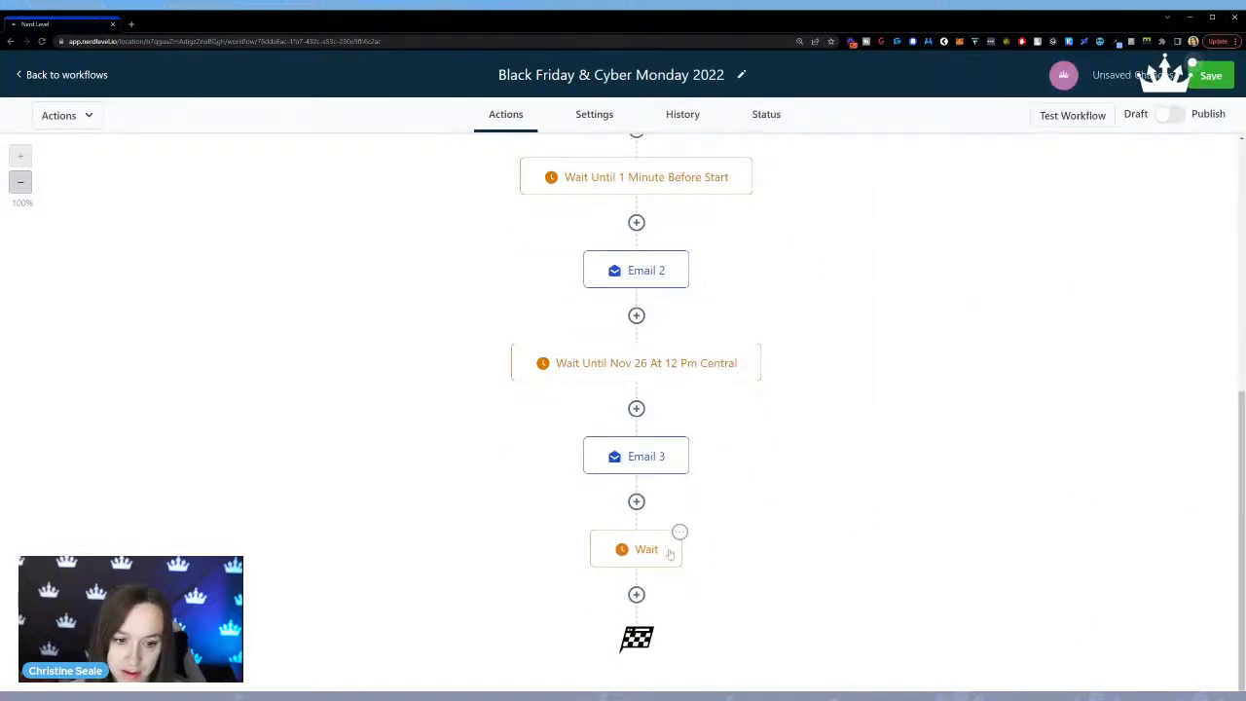
left_click(667, 553)
type("until cyber monday")
left_click(1195, 666)
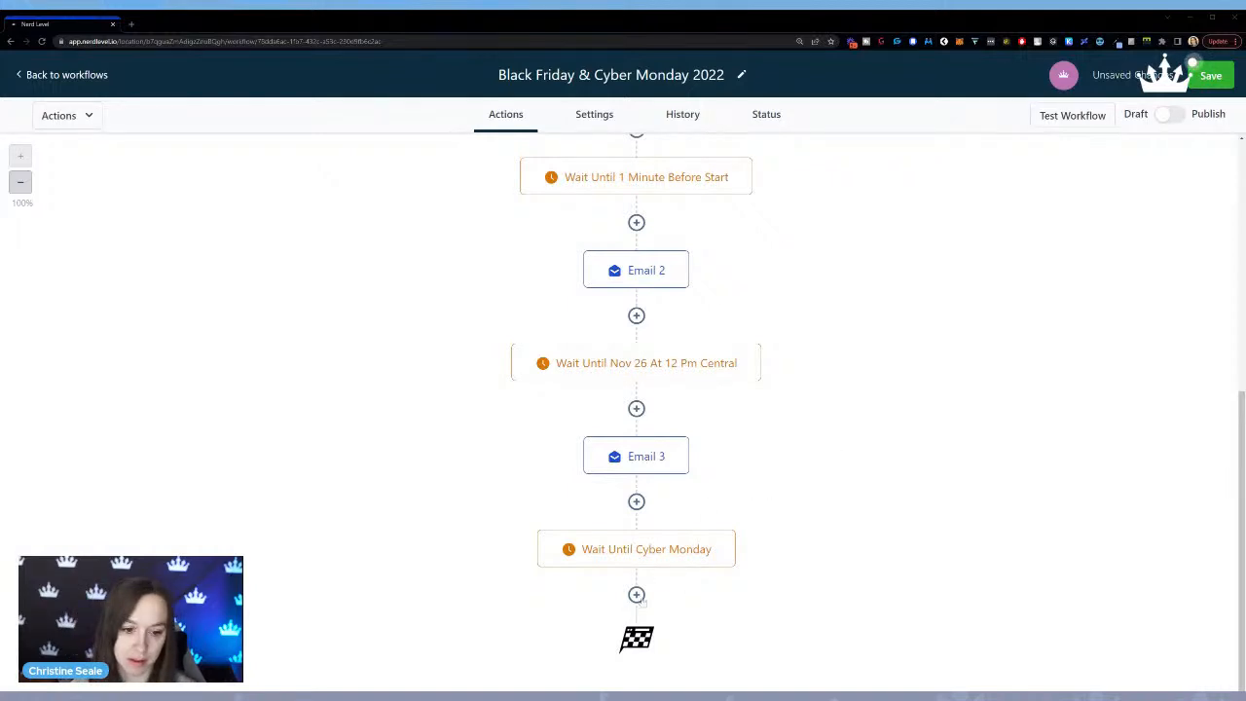
Add a Send Email action after the Cyber Monday wait with the subject "ICYMI".
left_click(636, 595)
left_click(989, 227)
left_click(954, 386)
type("ICYMI")
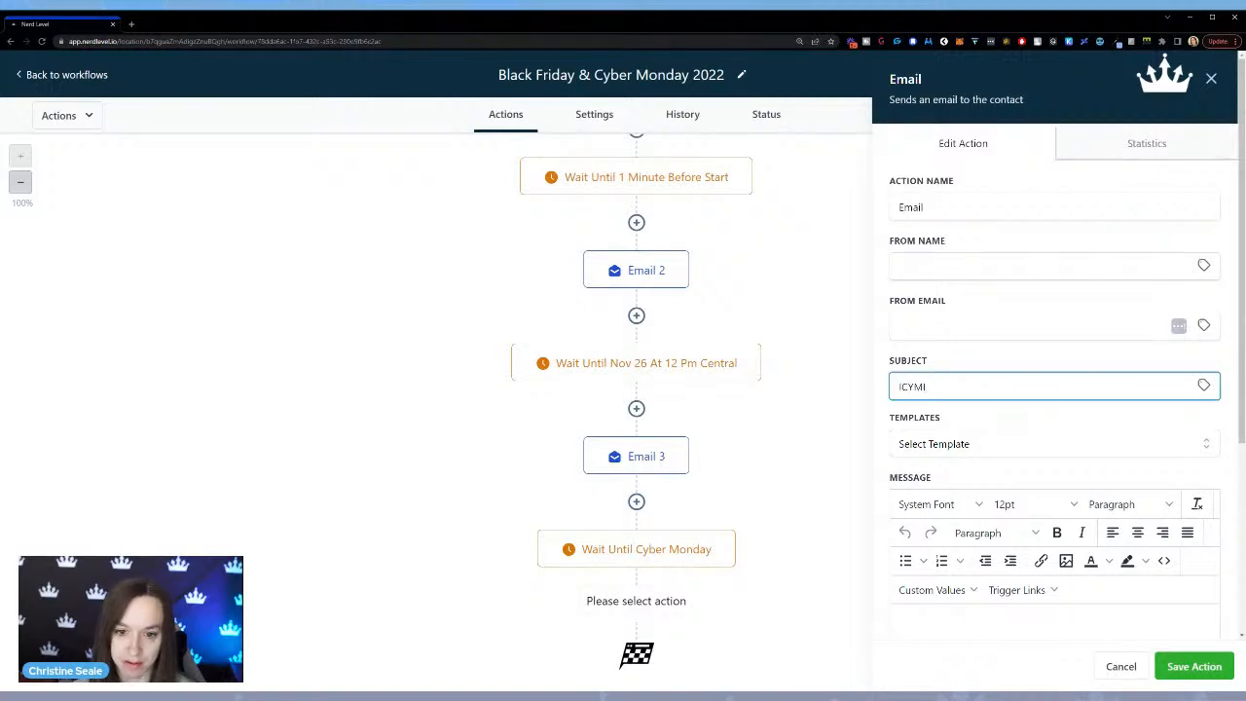
scroll(949, 362, "down", 3)
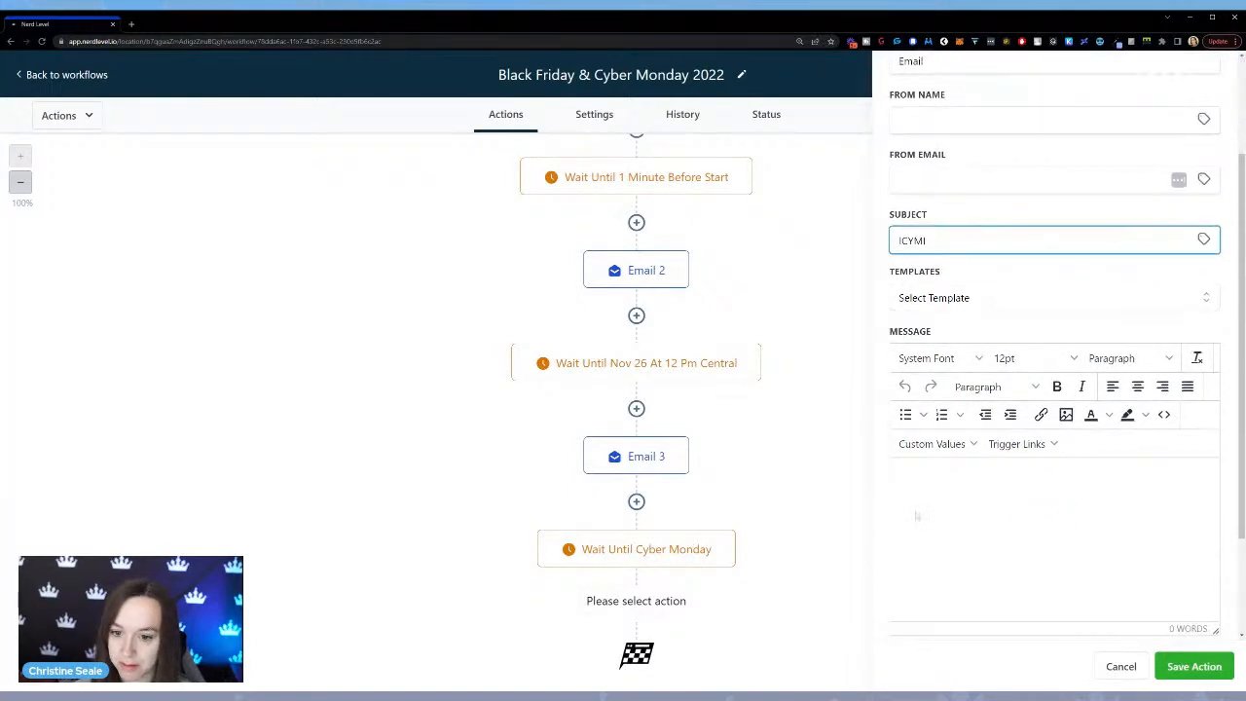
left_click(1164, 671)
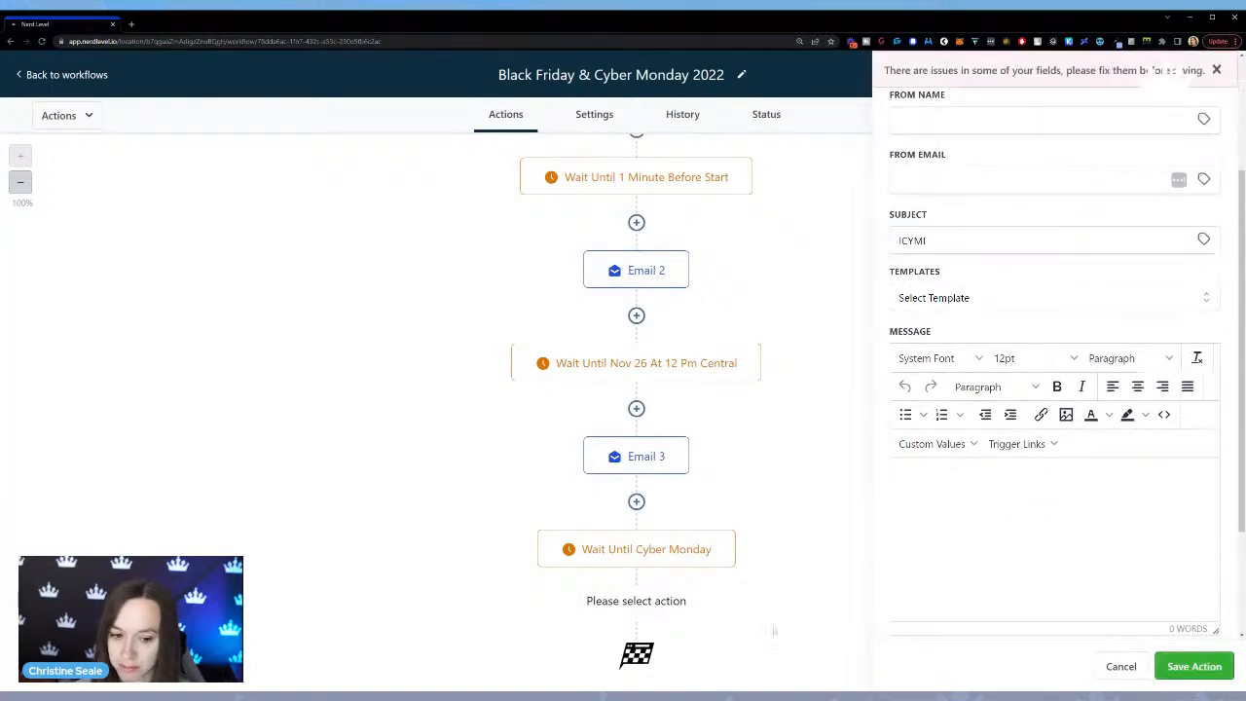
Write "Hey" followed by the contact's First Name custom value in the message and save the email action.
left_click(1033, 533)
type("Hey")
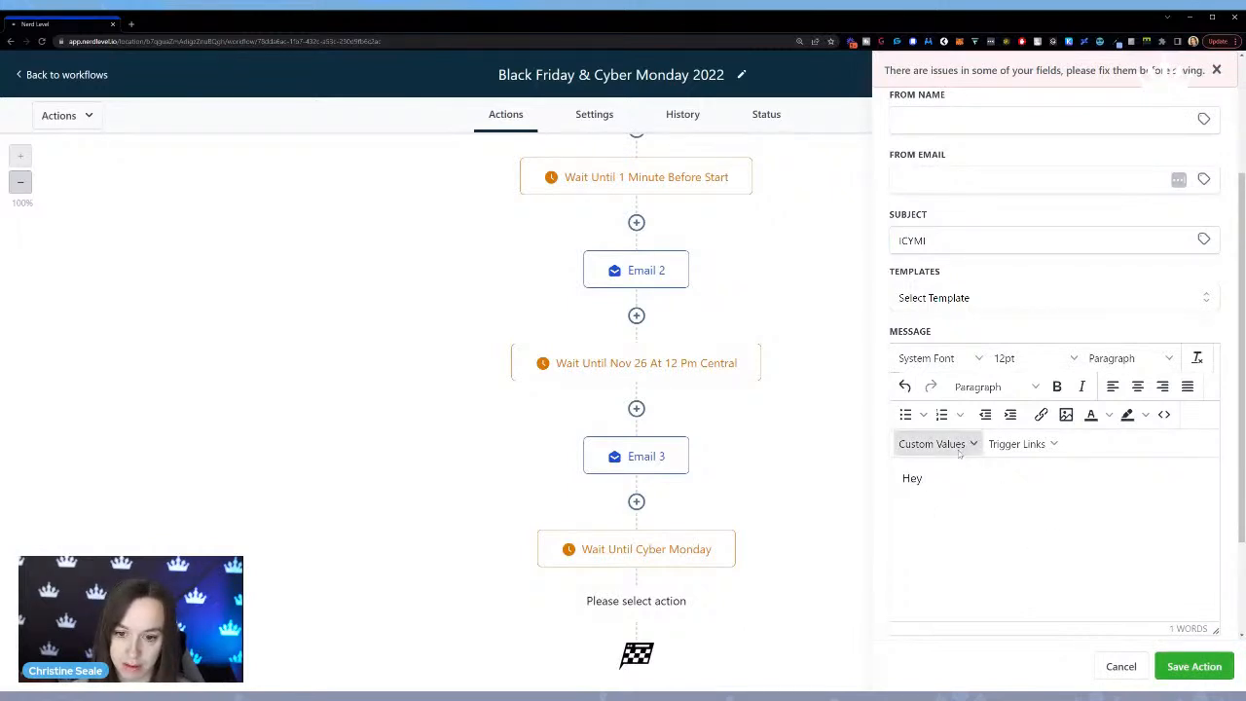
left_click(932, 444)
mouse_move(934, 471)
left_click(1021, 90)
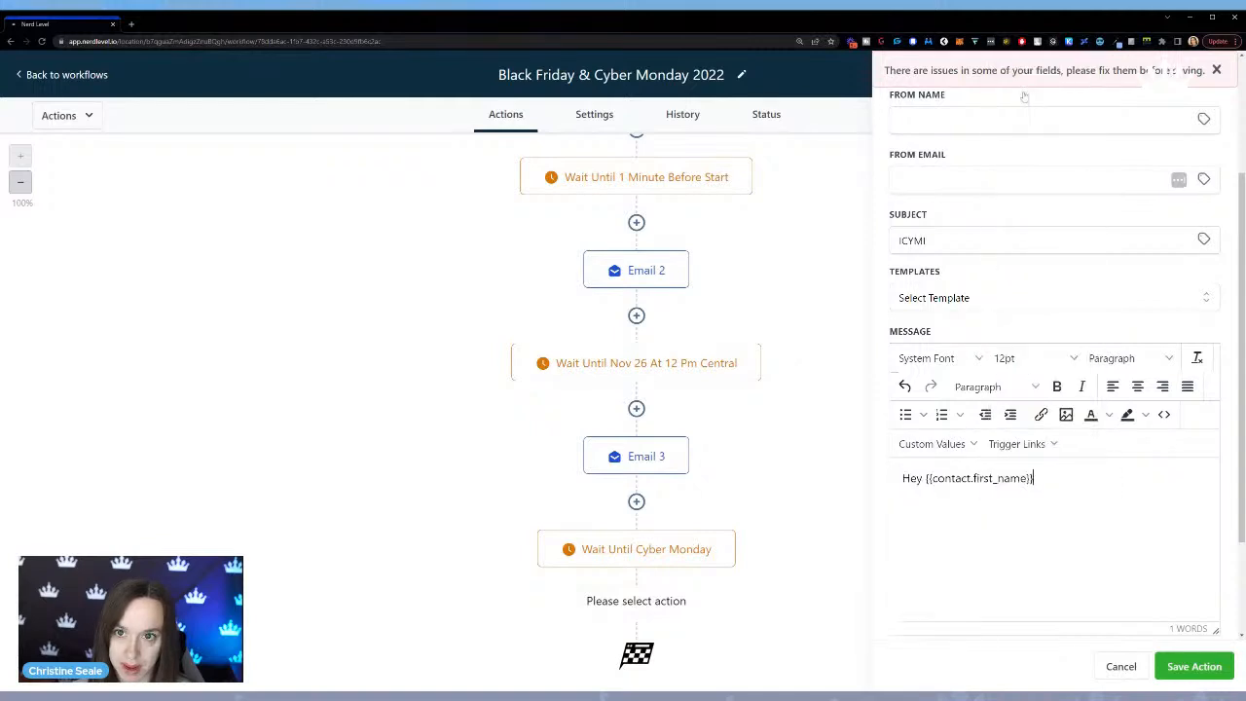
left_click(1194, 666)
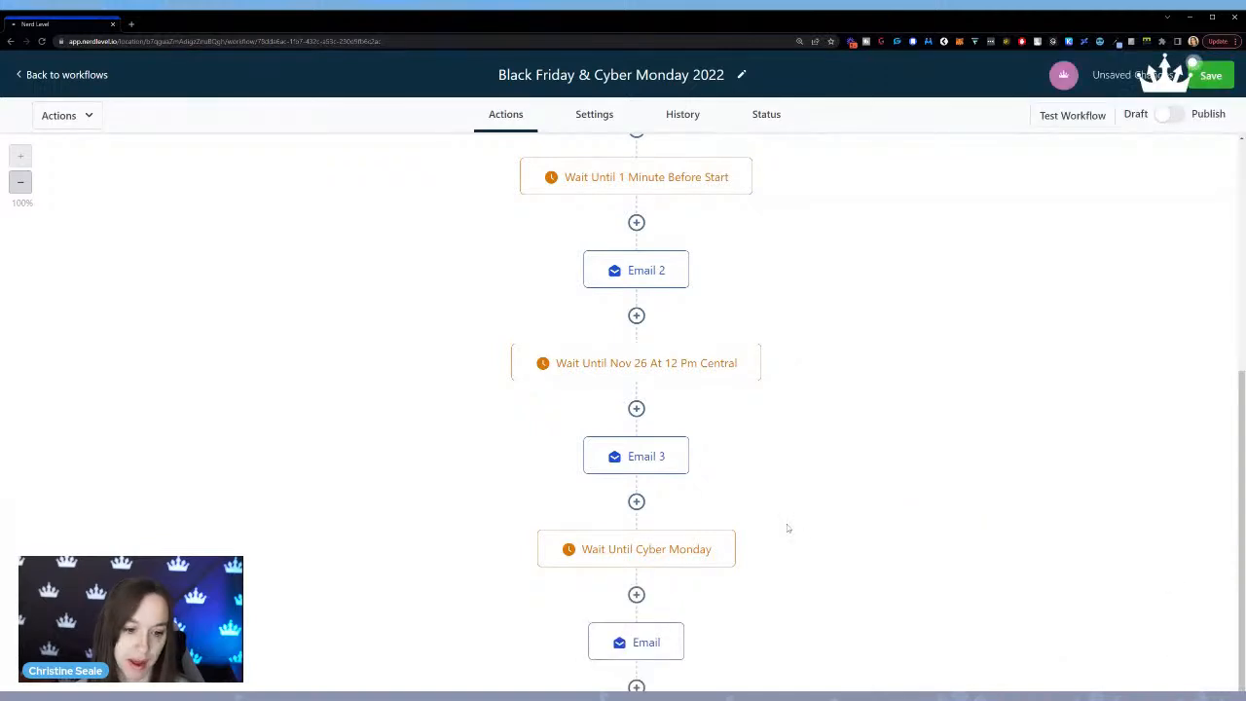
Rename the email action after the Cyber Monday wait to "Email 4" and save it.
left_click(637, 644)
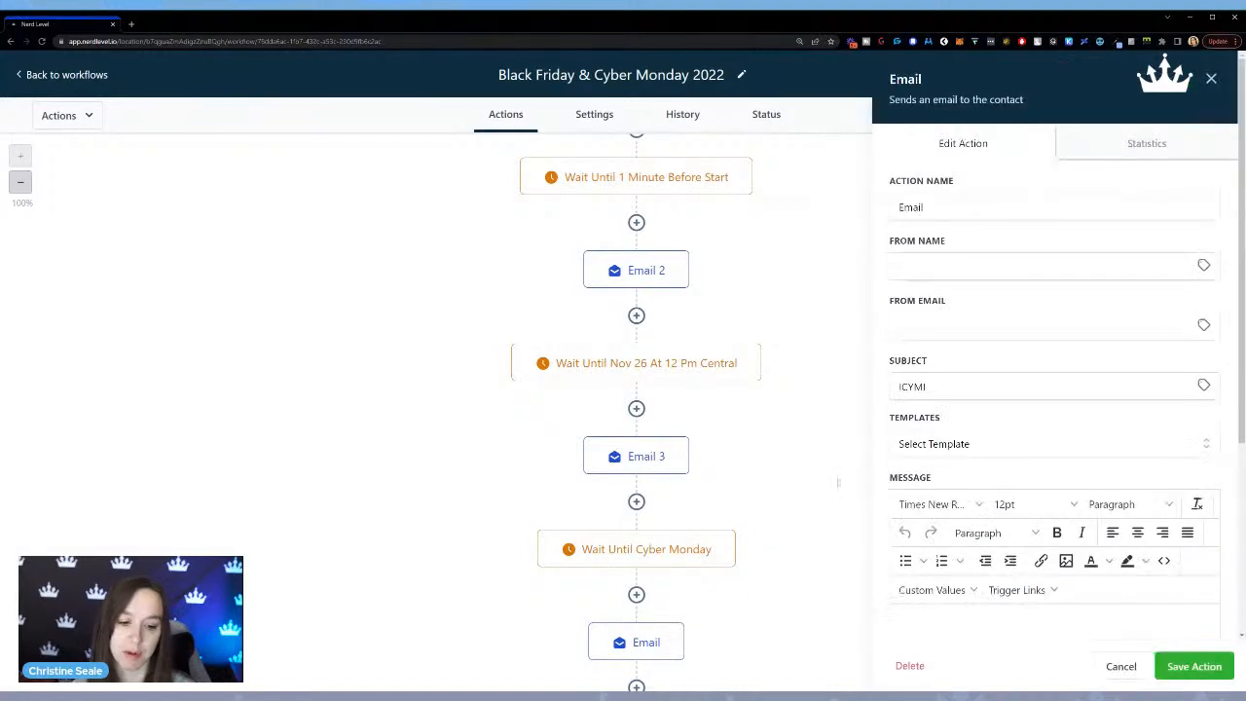
left_click(1071, 206)
type("4")
left_click(1181, 669)
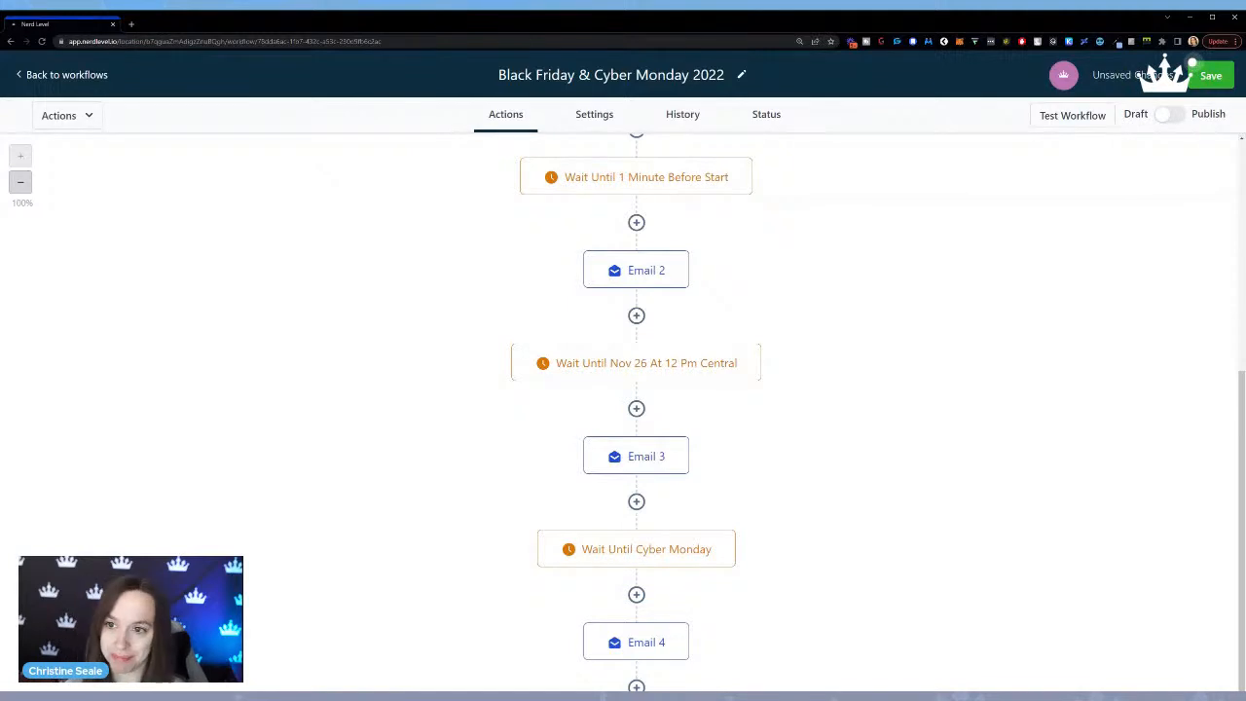
Review the first email's subject and message, and the date configured for the Black Friday event start time.
scroll(1085, 386, "up", 5)
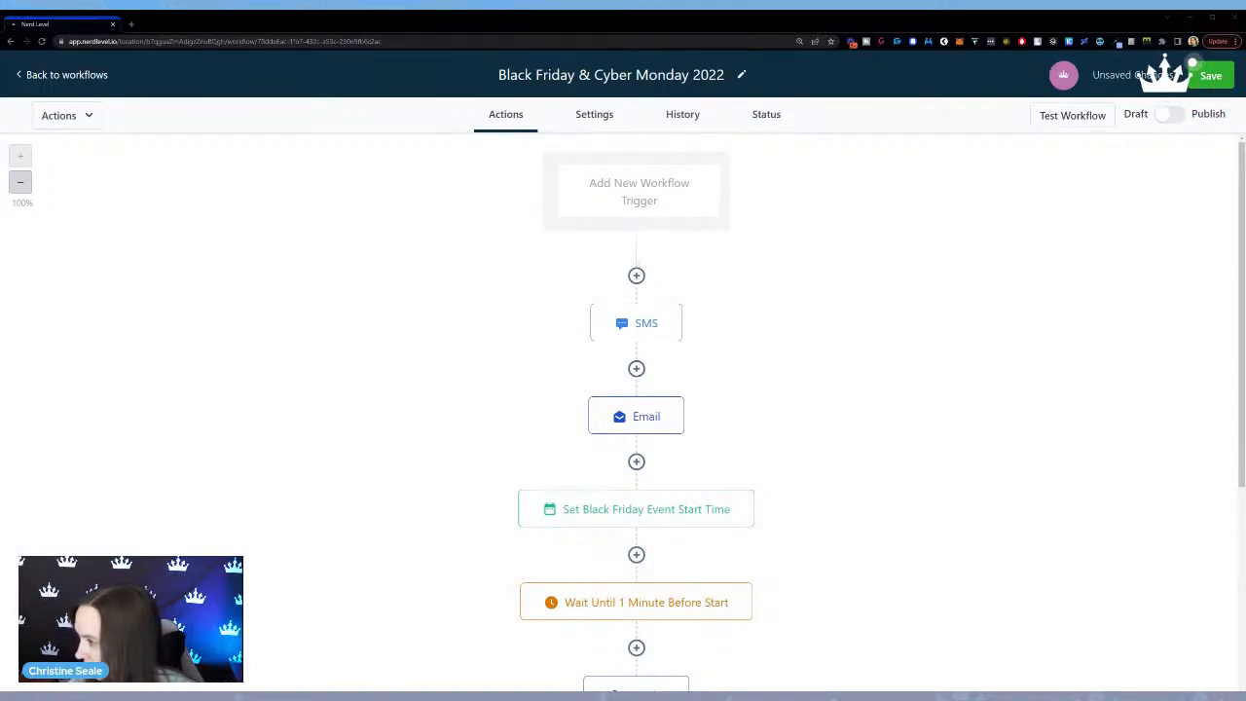
scroll(846, 447, "down", 2)
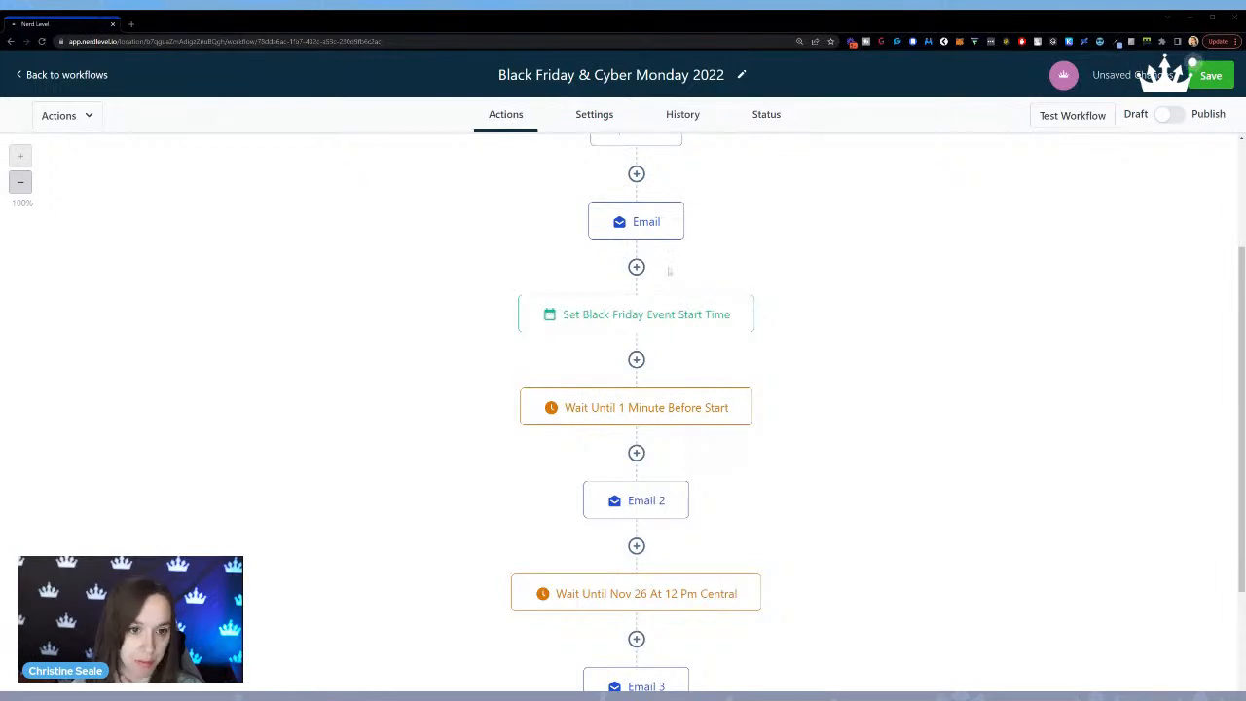
left_click(658, 232)
scroll(1189, 461, "down", 2)
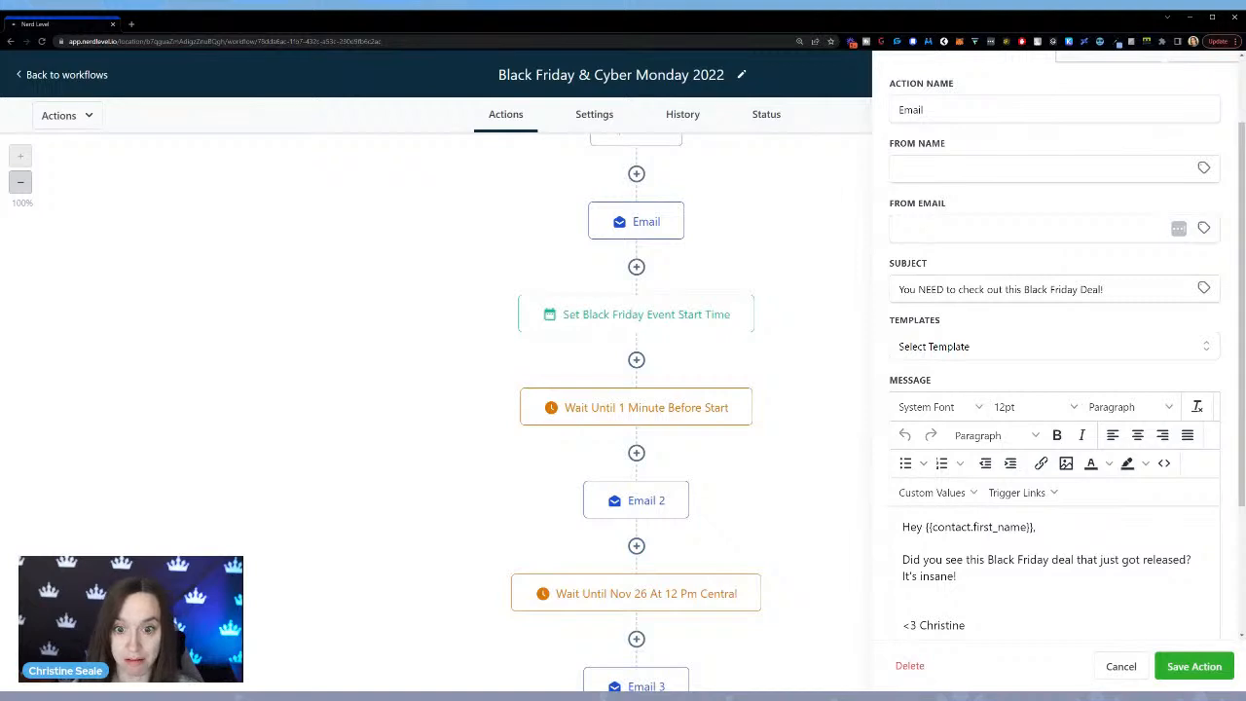
left_click(1122, 668)
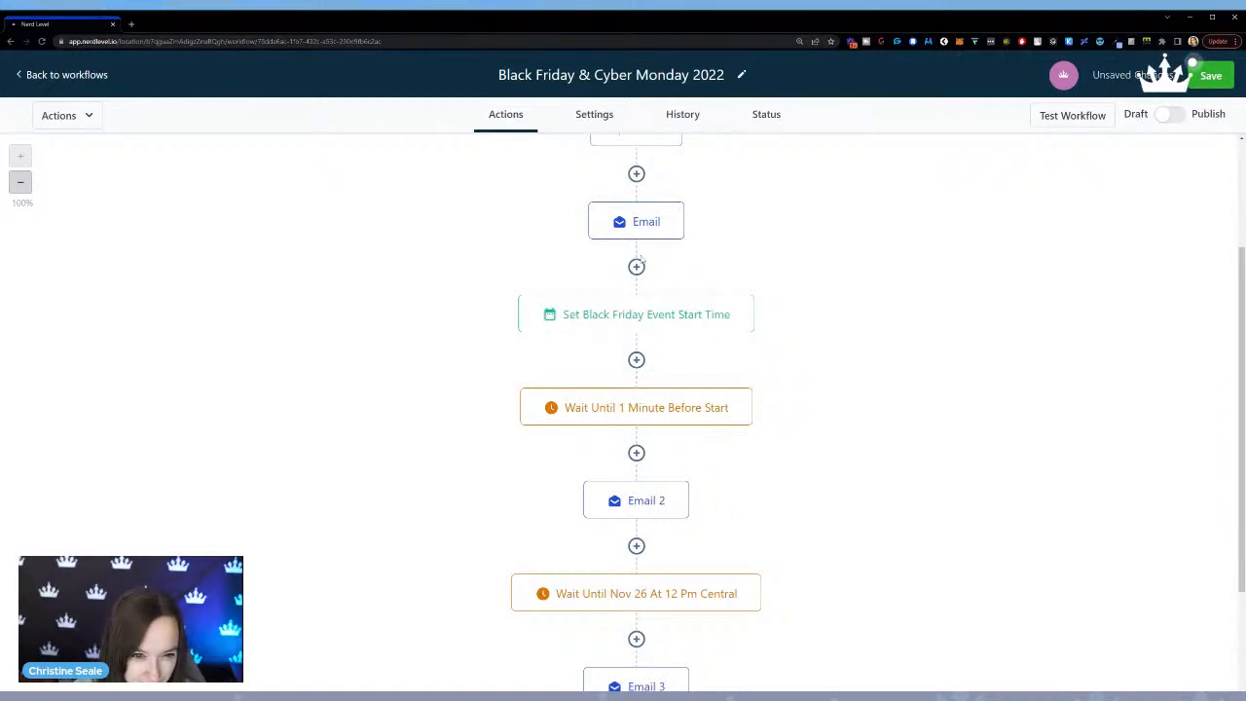
left_click(642, 331)
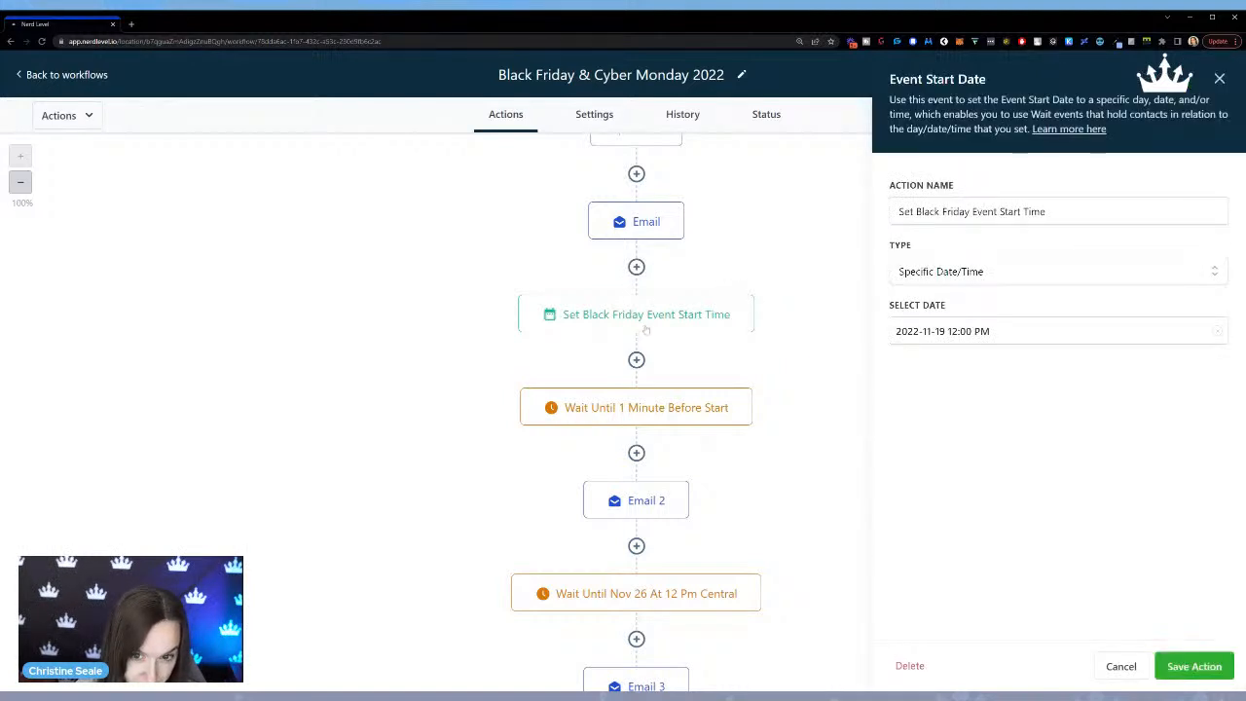
Add a Wait action after the first email that waits for the "100k Snapshot" trigger link to be clicked, and save it.
left_click(635, 267)
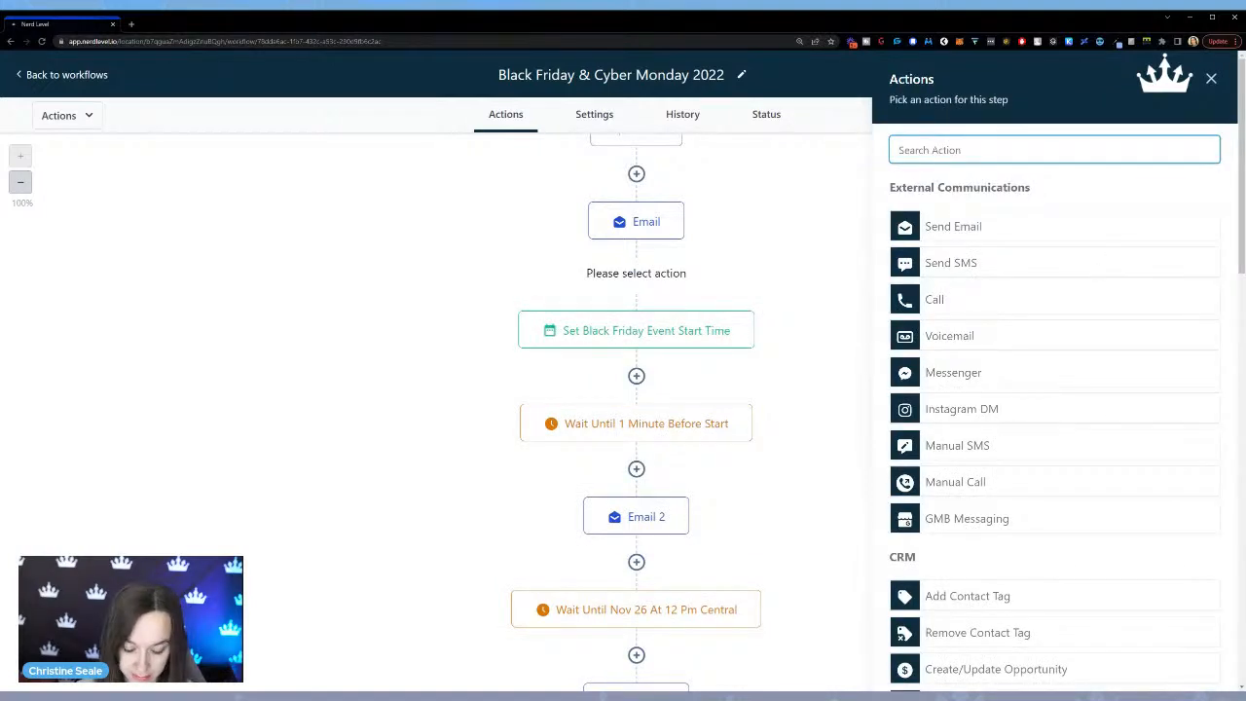
type("wait")
left_click(997, 214)
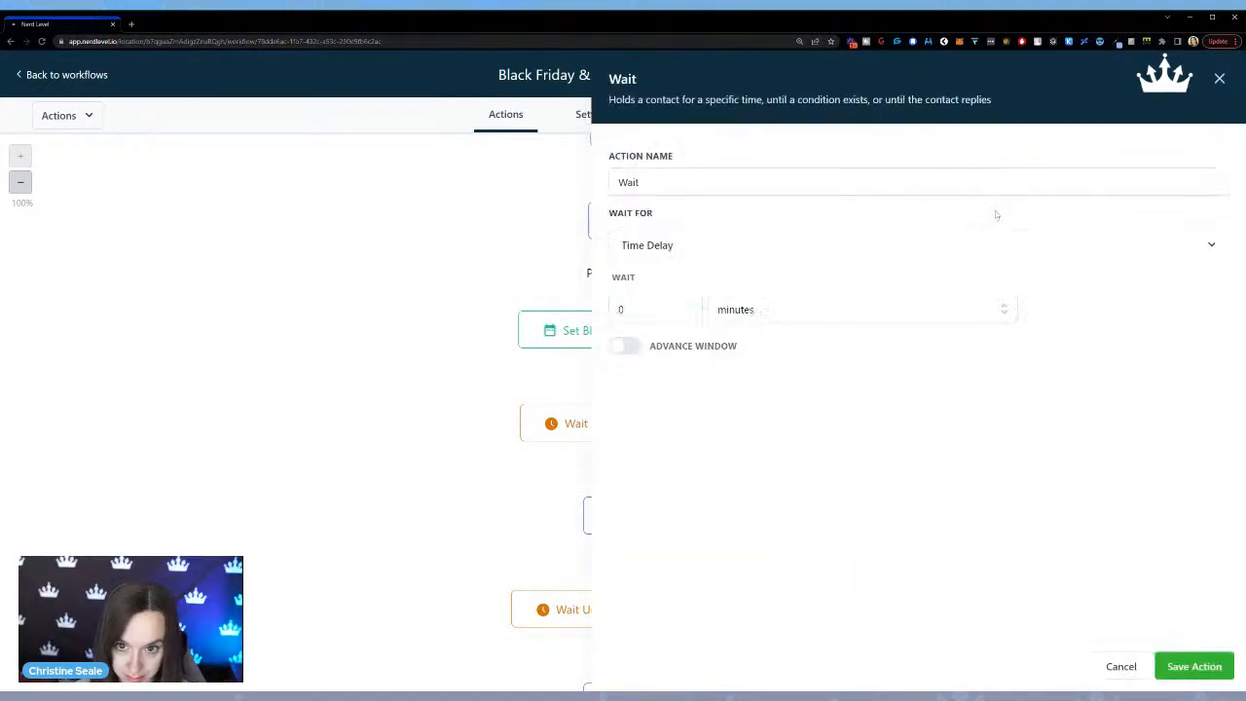
left_click(881, 244)
scroll(751, 379, "down", 3)
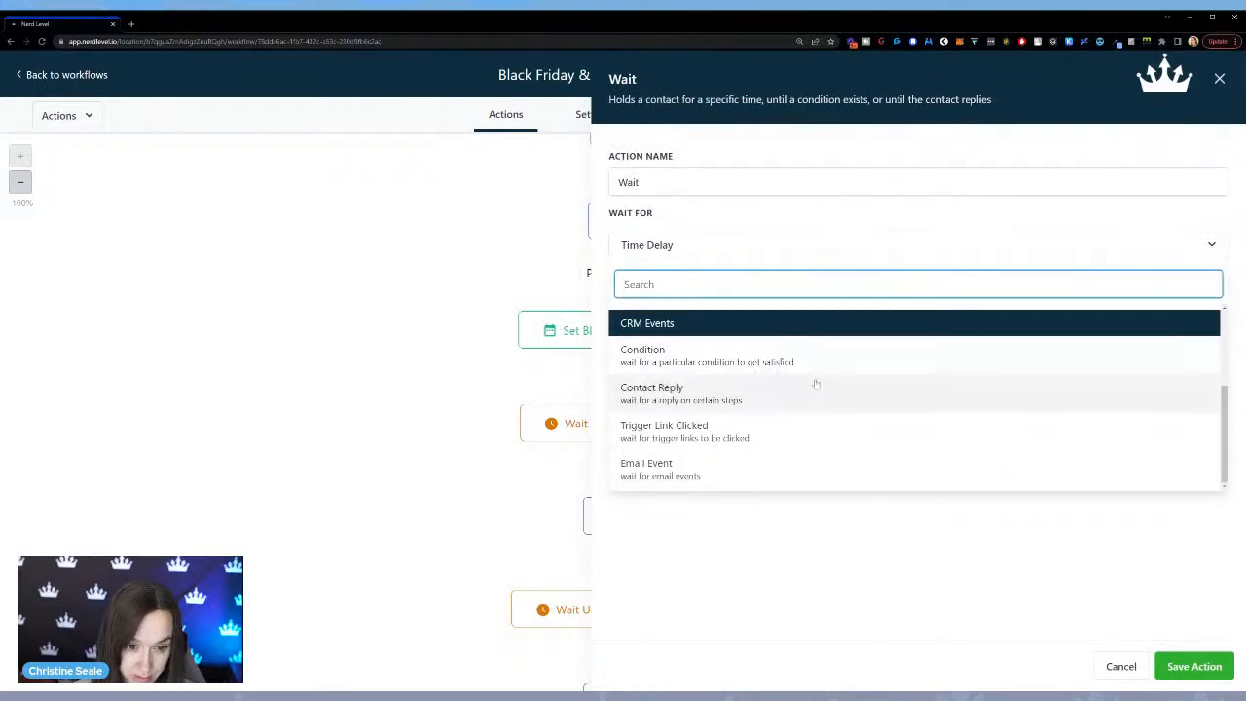
left_click(829, 432)
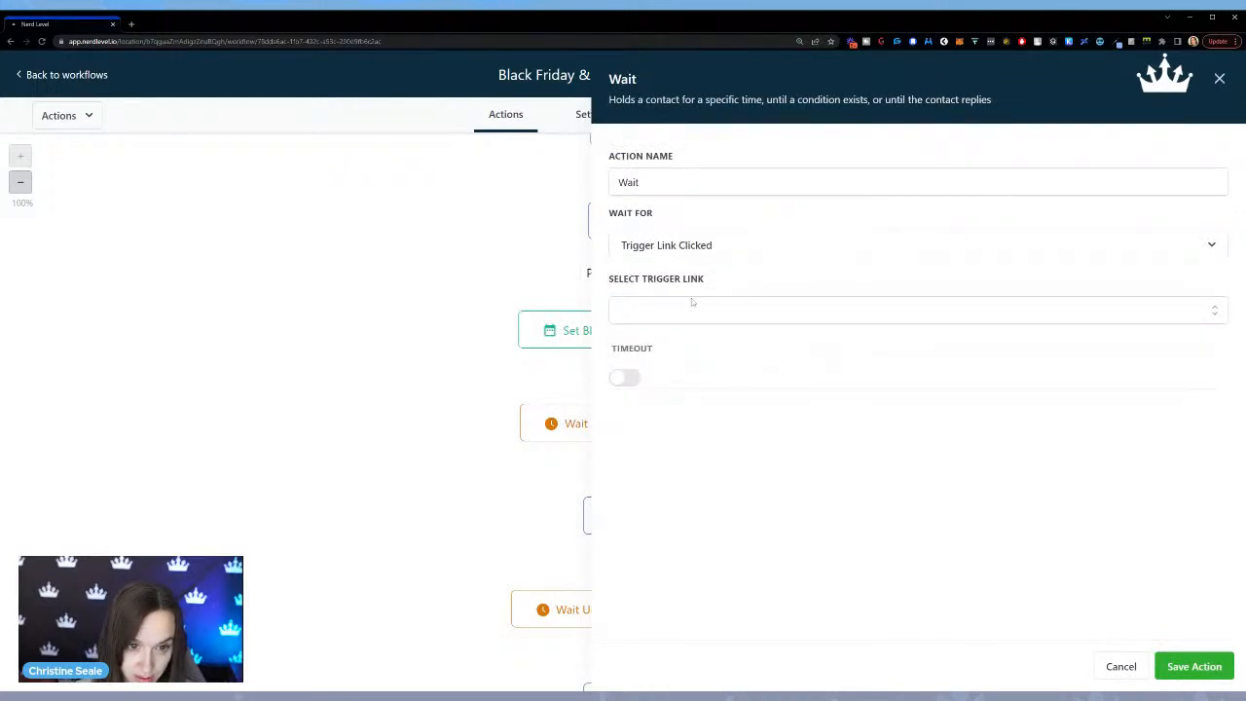
left_click(655, 314)
left_click(682, 348)
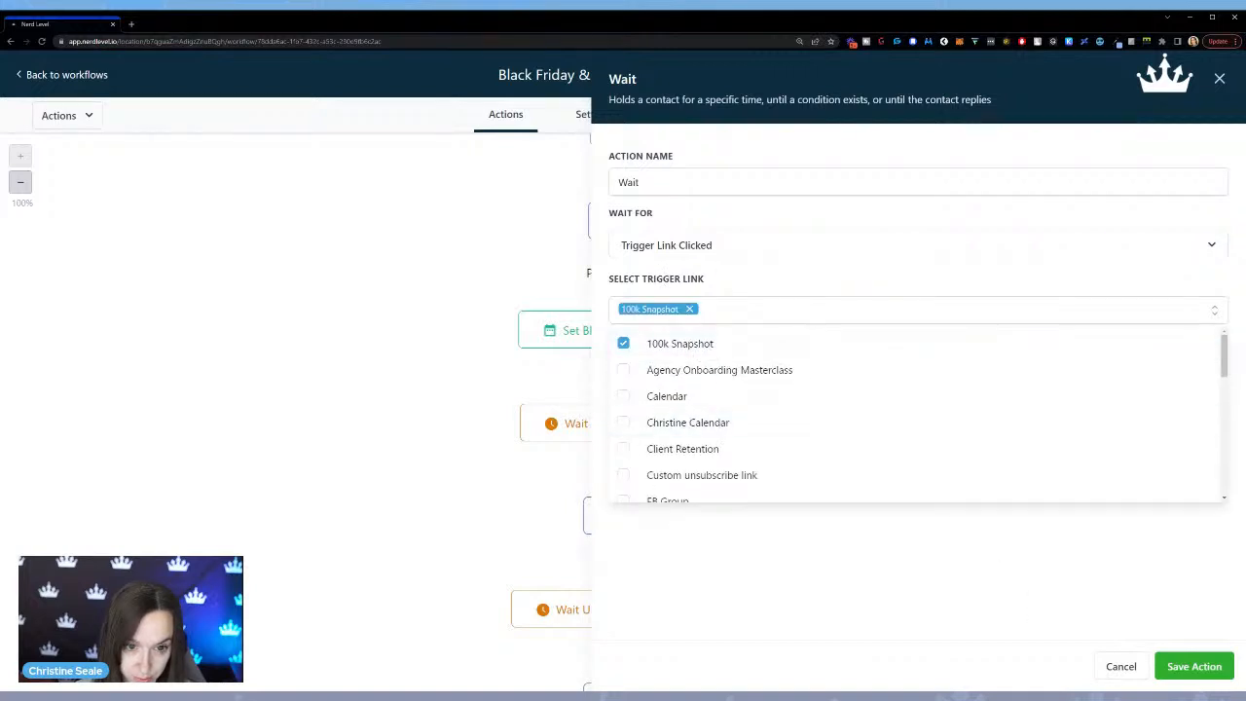
left_click(1193, 666)
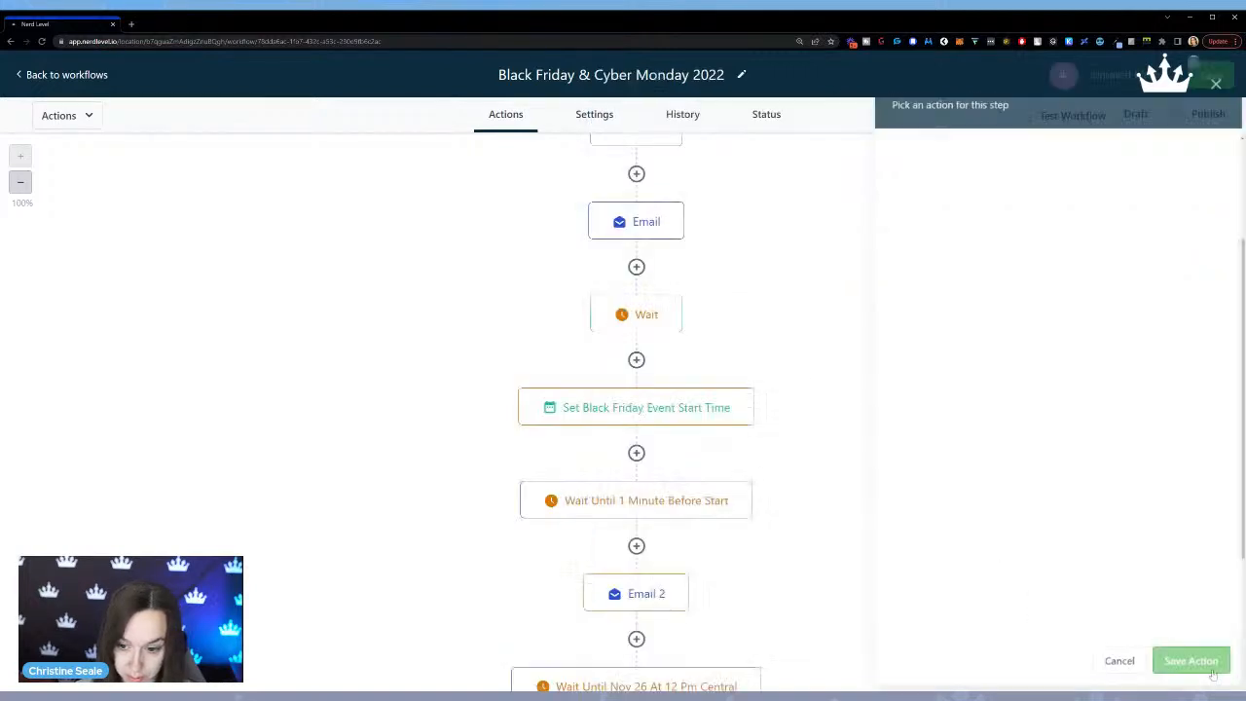
Enable a timeout of 1 day on the trigger-link wait action and save it.
left_click(631, 318)
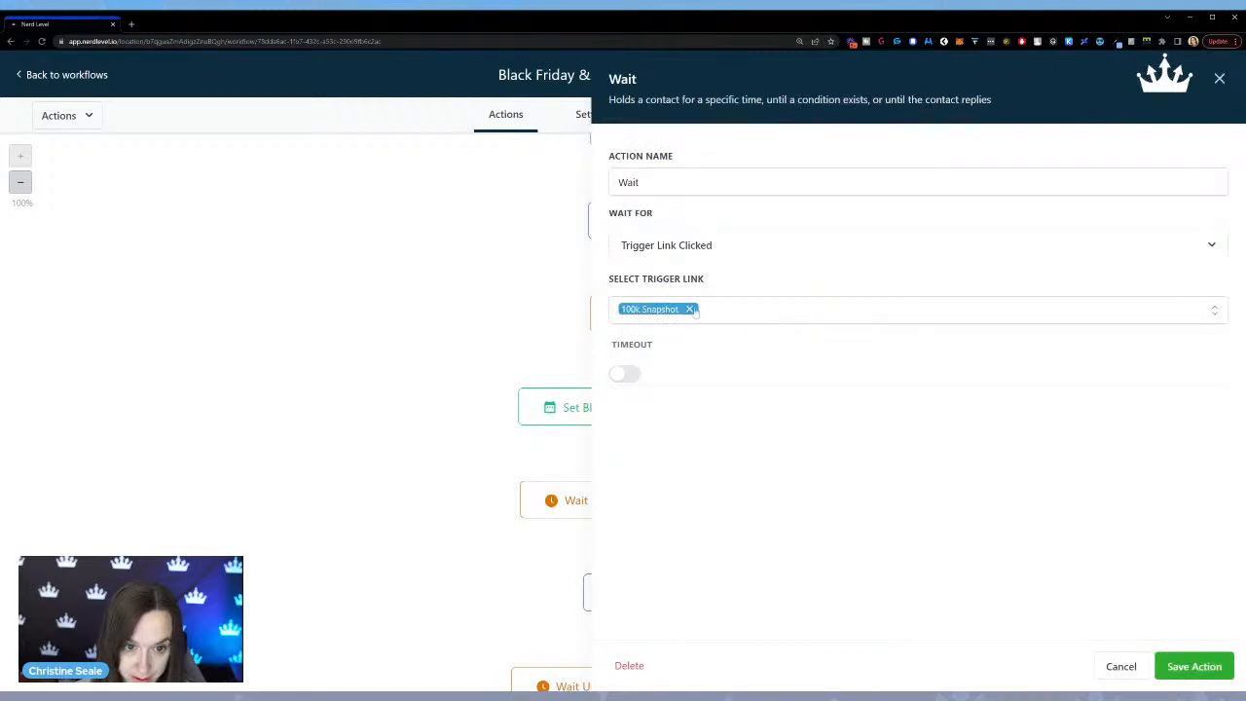
left_click(717, 318)
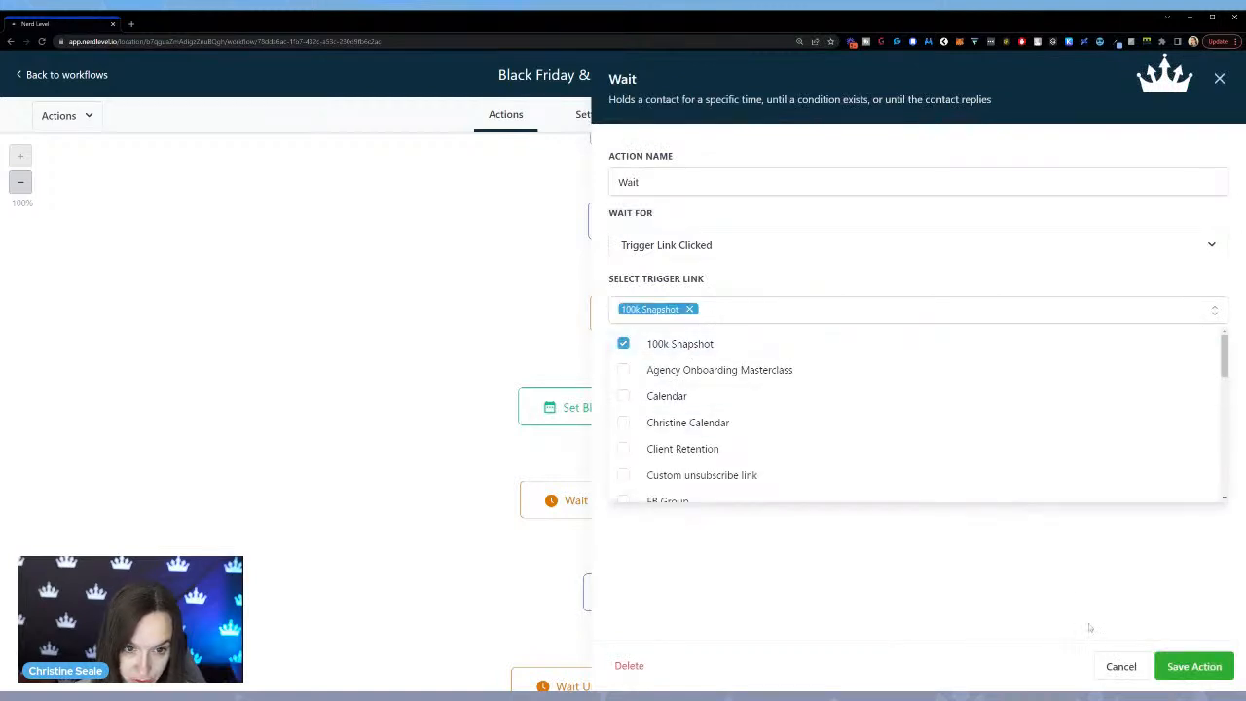
left_click(893, 607)
left_click(627, 373)
left_click(746, 411)
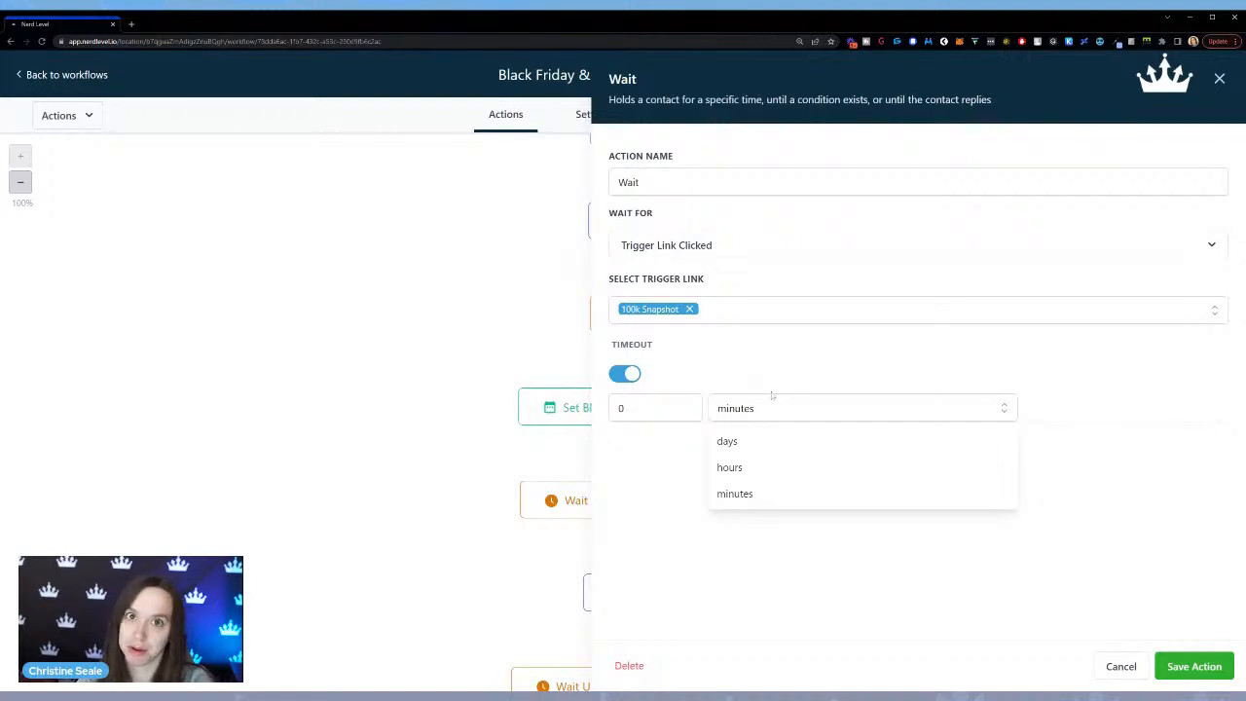
left_click(760, 443)
left_click(688, 404)
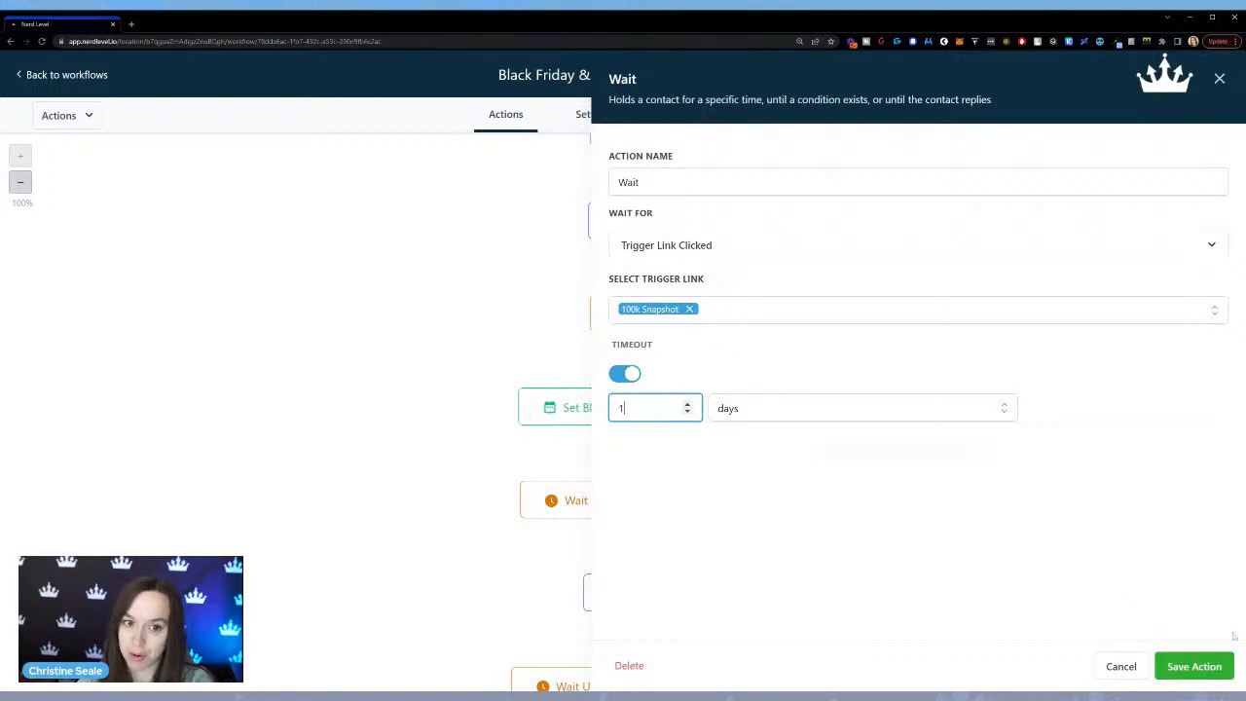
left_click(1187, 668)
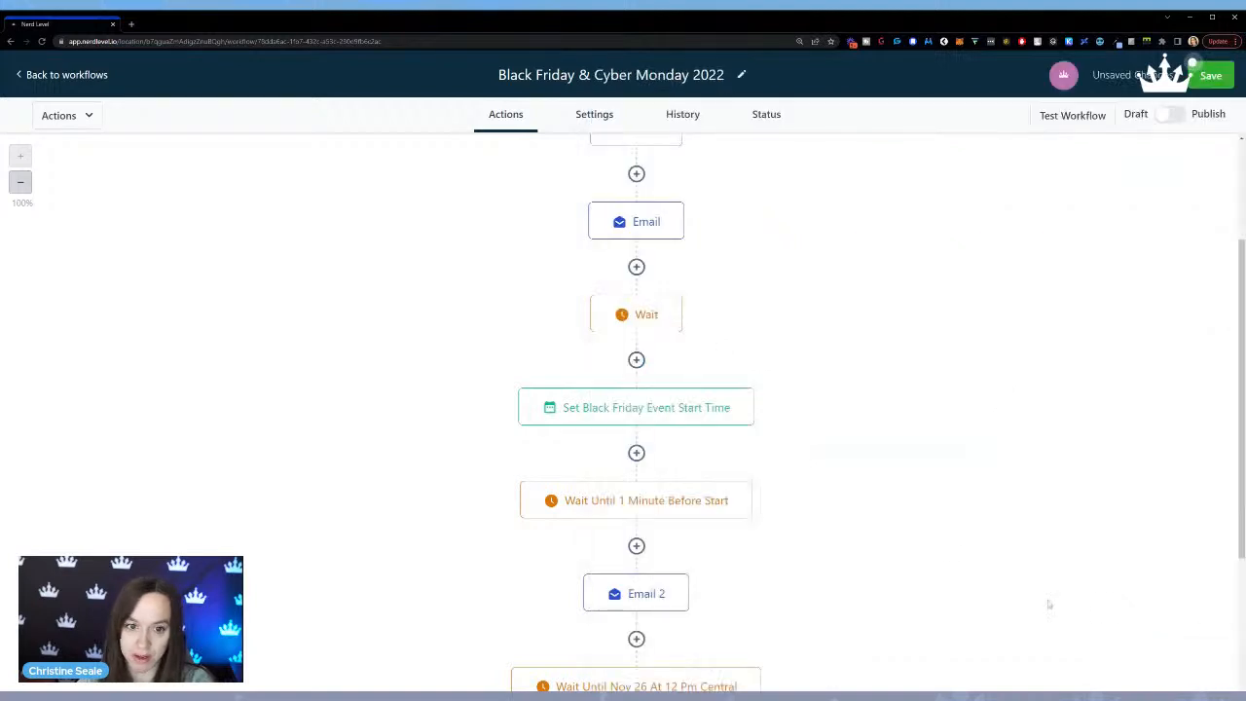
Rename the trigger-link wait action to "Wait until link clicked" and save it.
left_click(653, 322)
type("until link clicked")
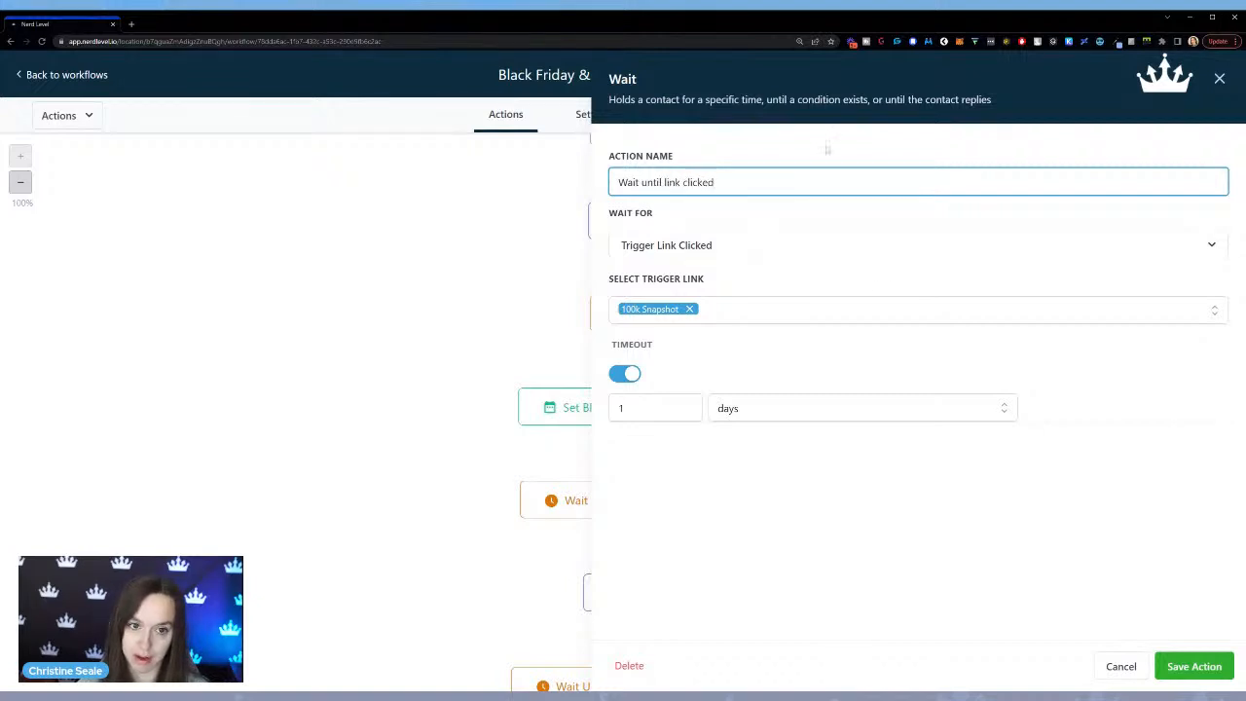
left_click(1217, 669)
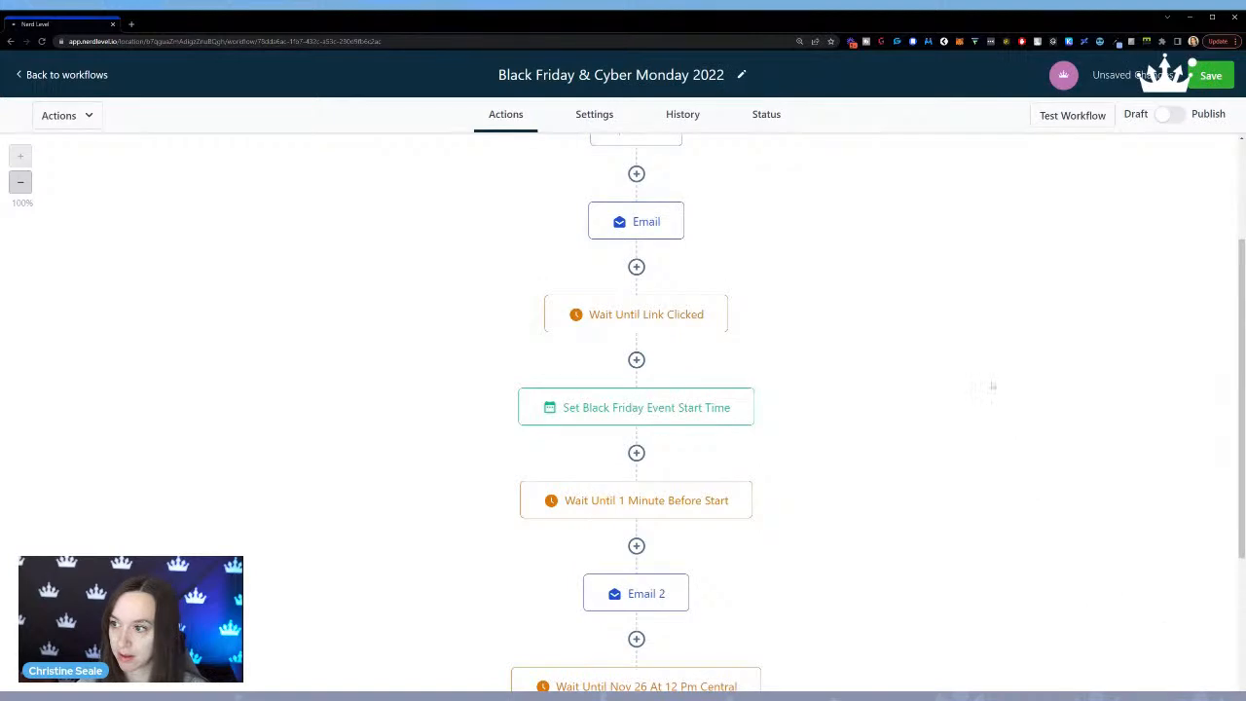
left_click(636, 360)
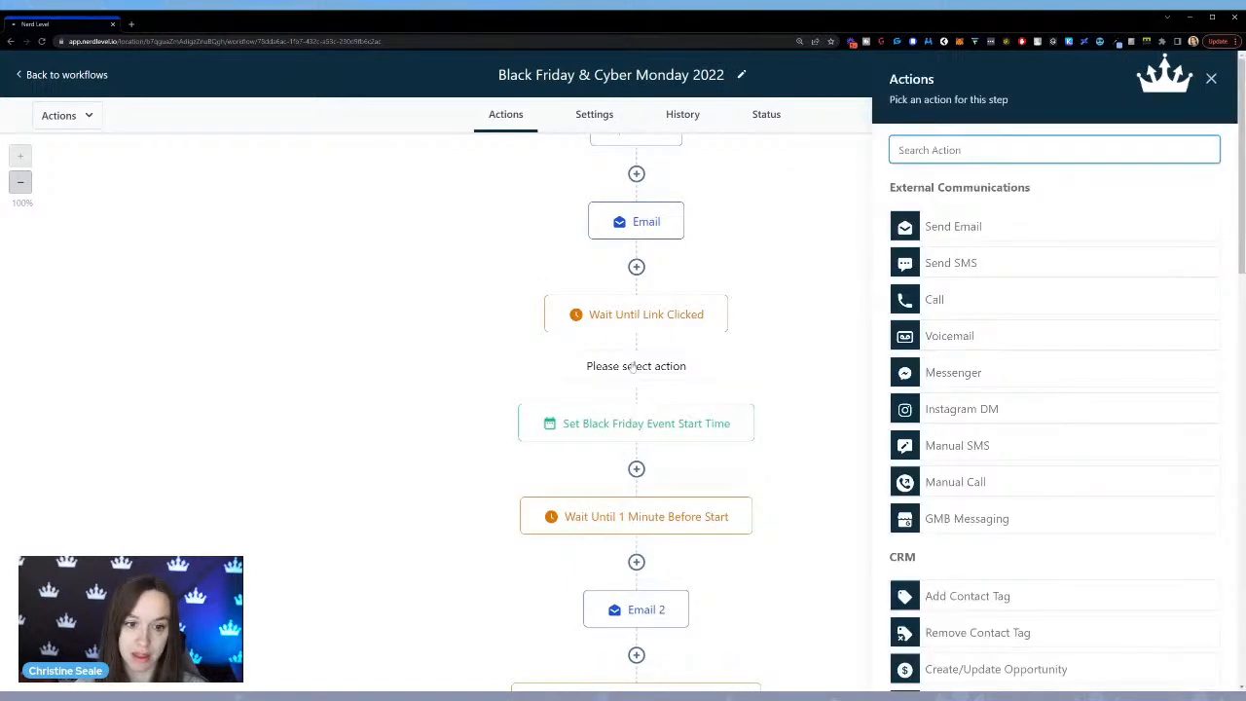
left_click(815, 375)
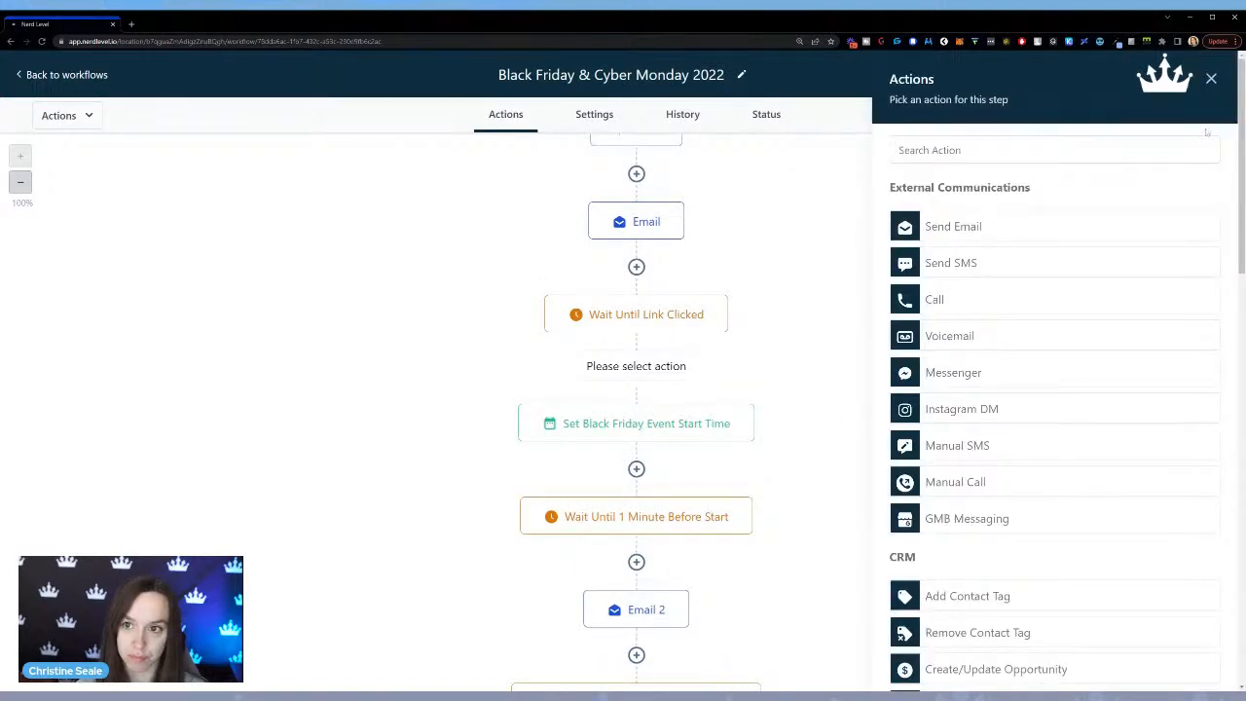
left_click(1211, 79)
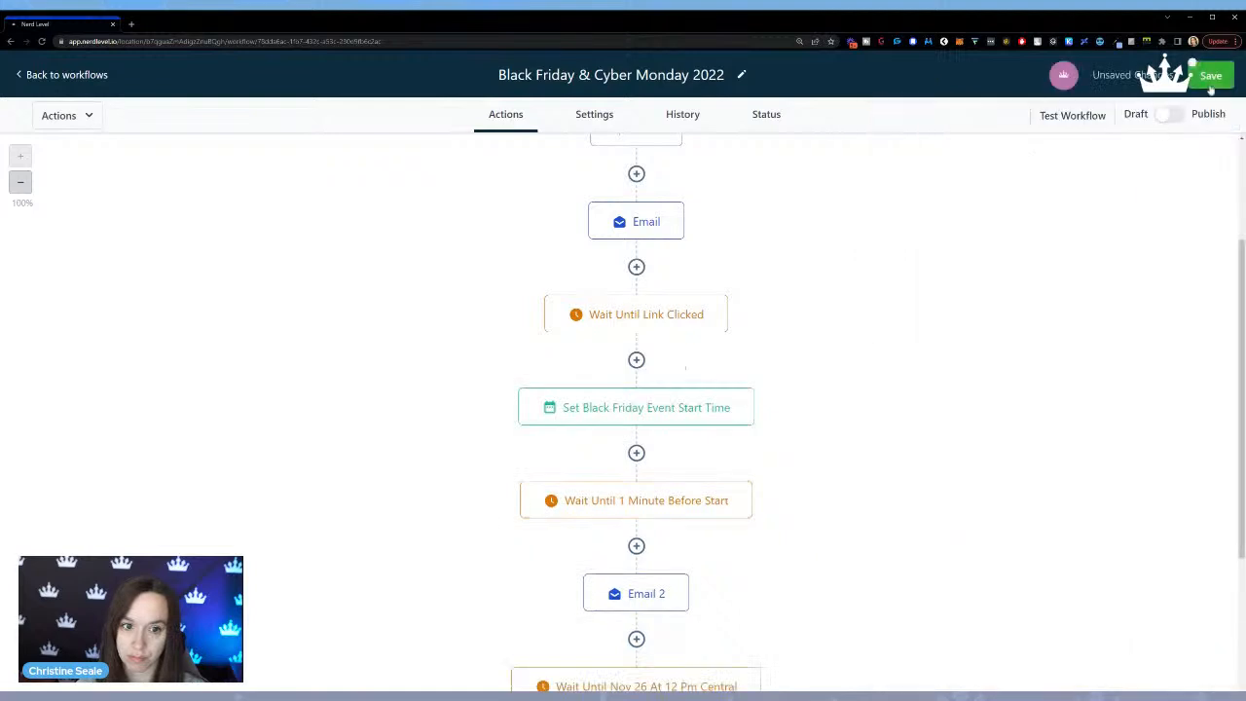
left_click(636, 360)
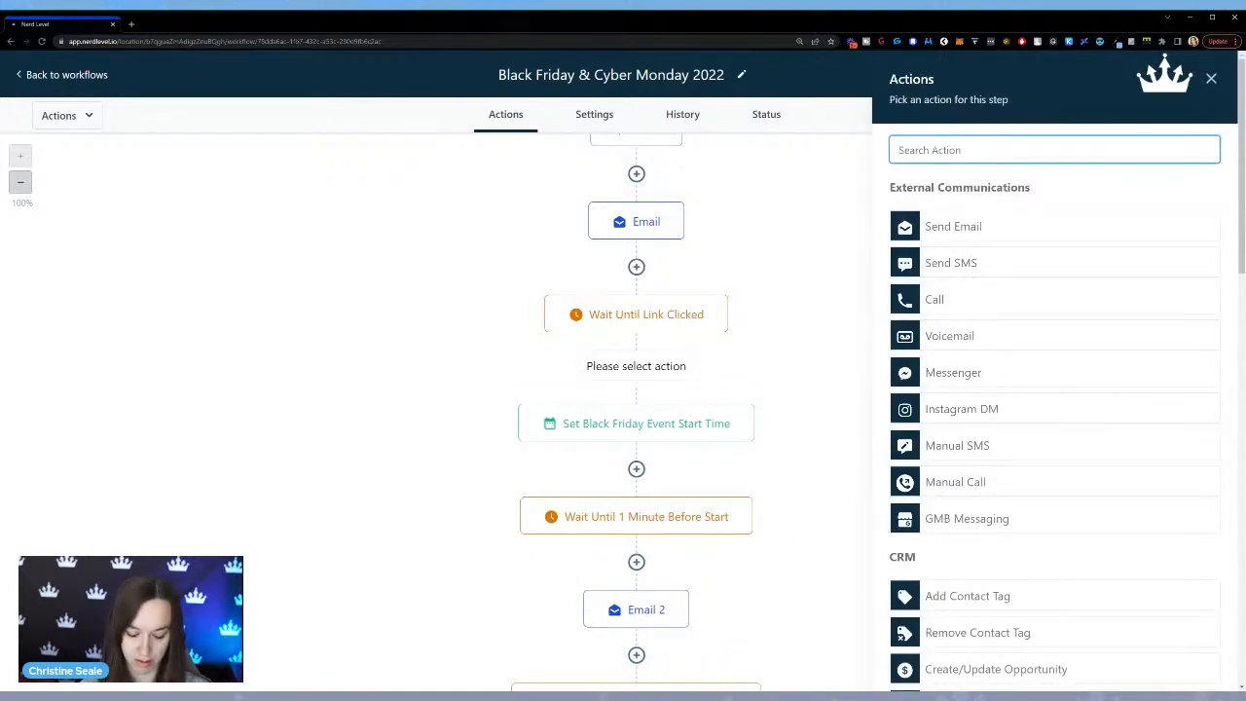
type("if")
left_click(998, 248)
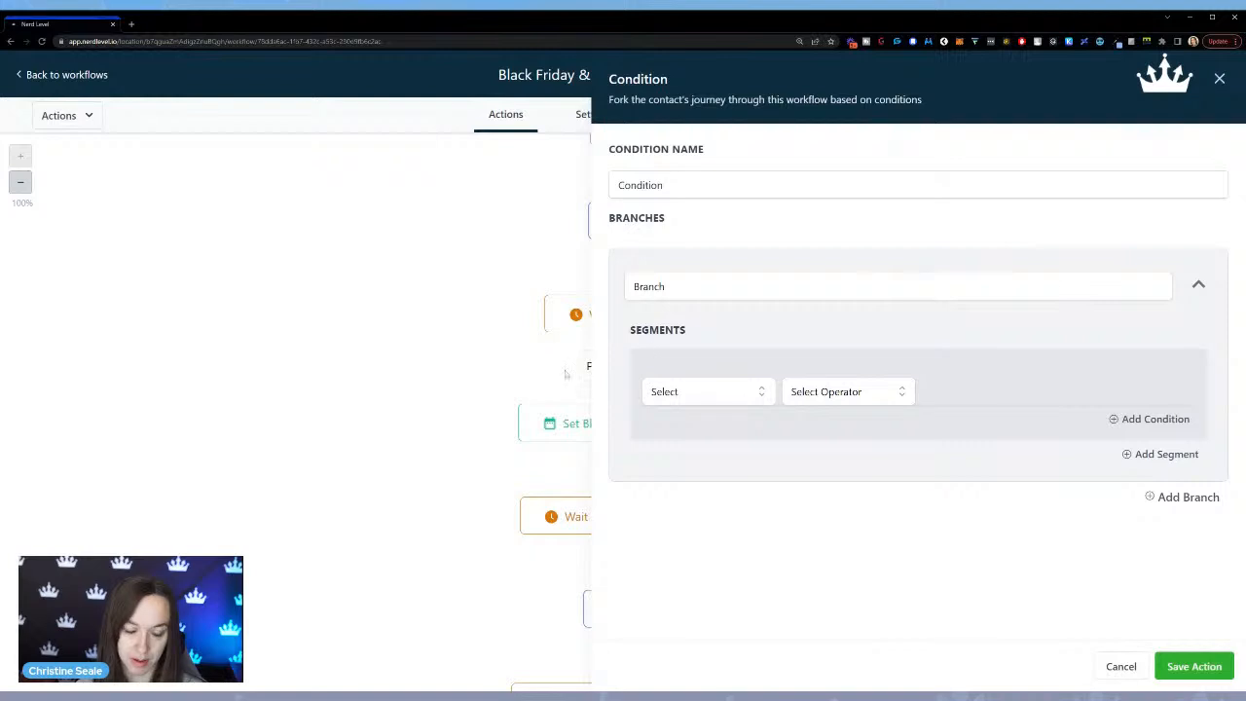
left_click(1132, 676)
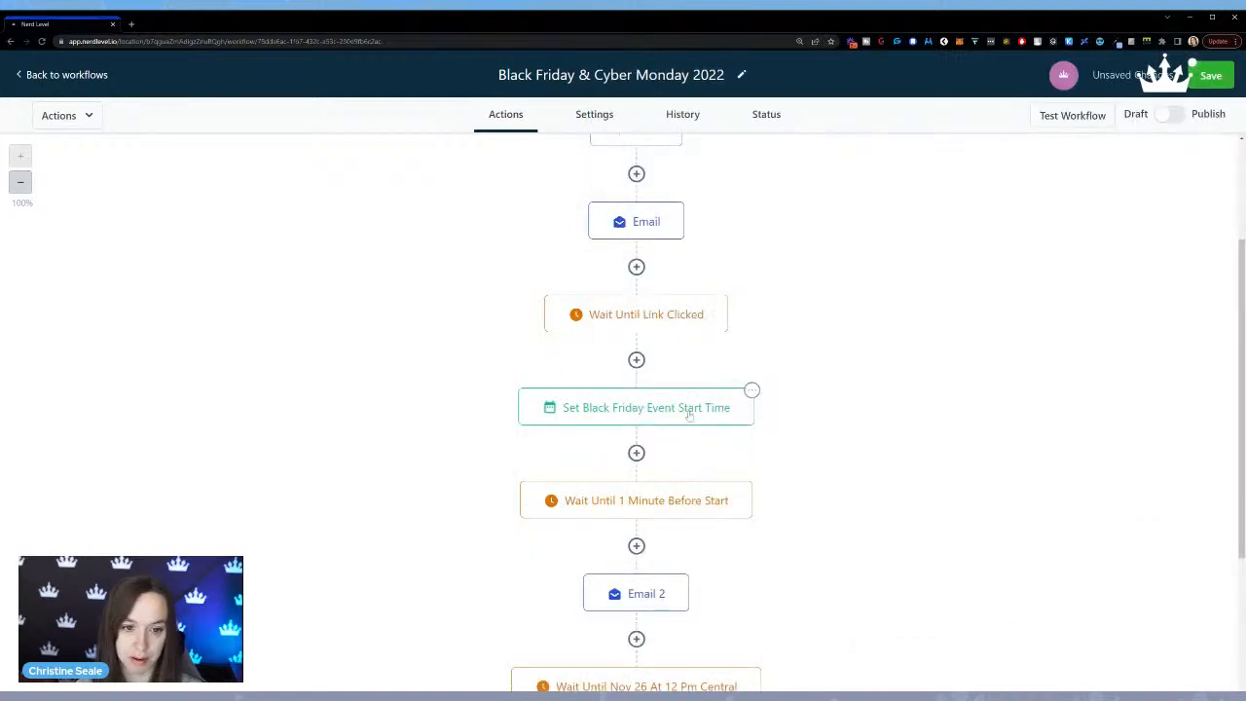
Move the Set Black Friday Event Start Time action to the start of the workflow, ahead of the SMS.
left_click(751, 390)
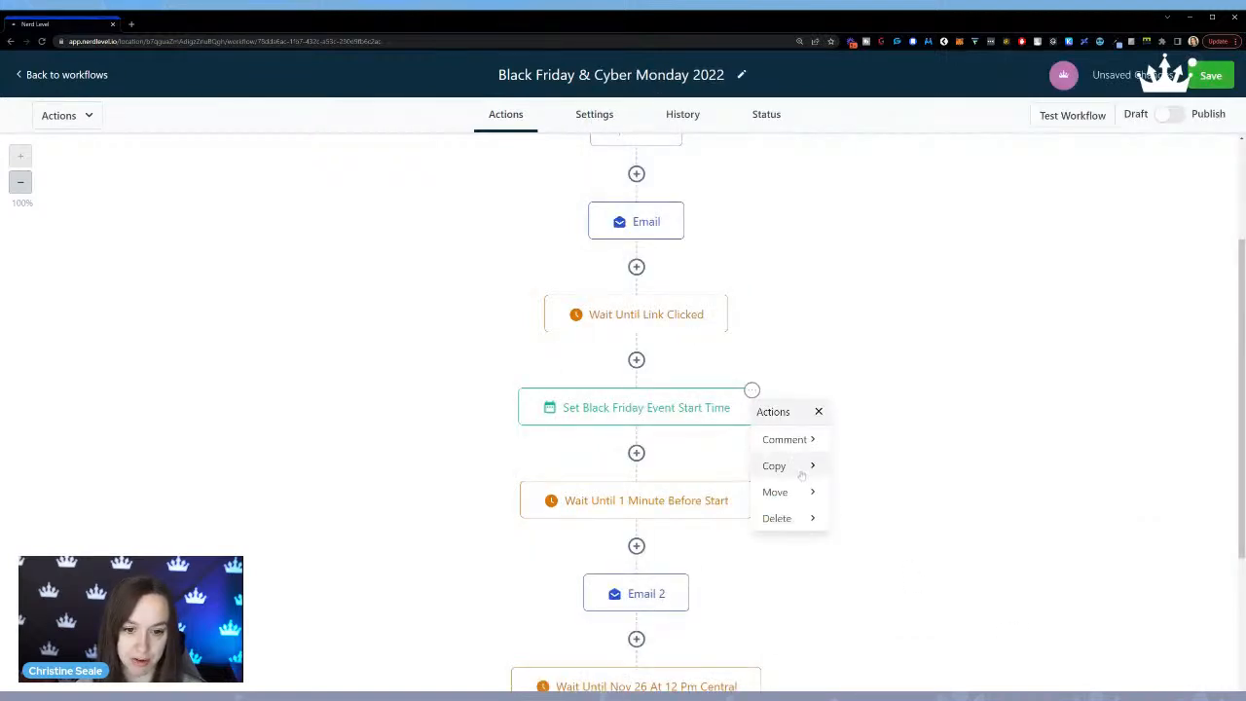
mouse_move(807, 491)
left_click(907, 444)
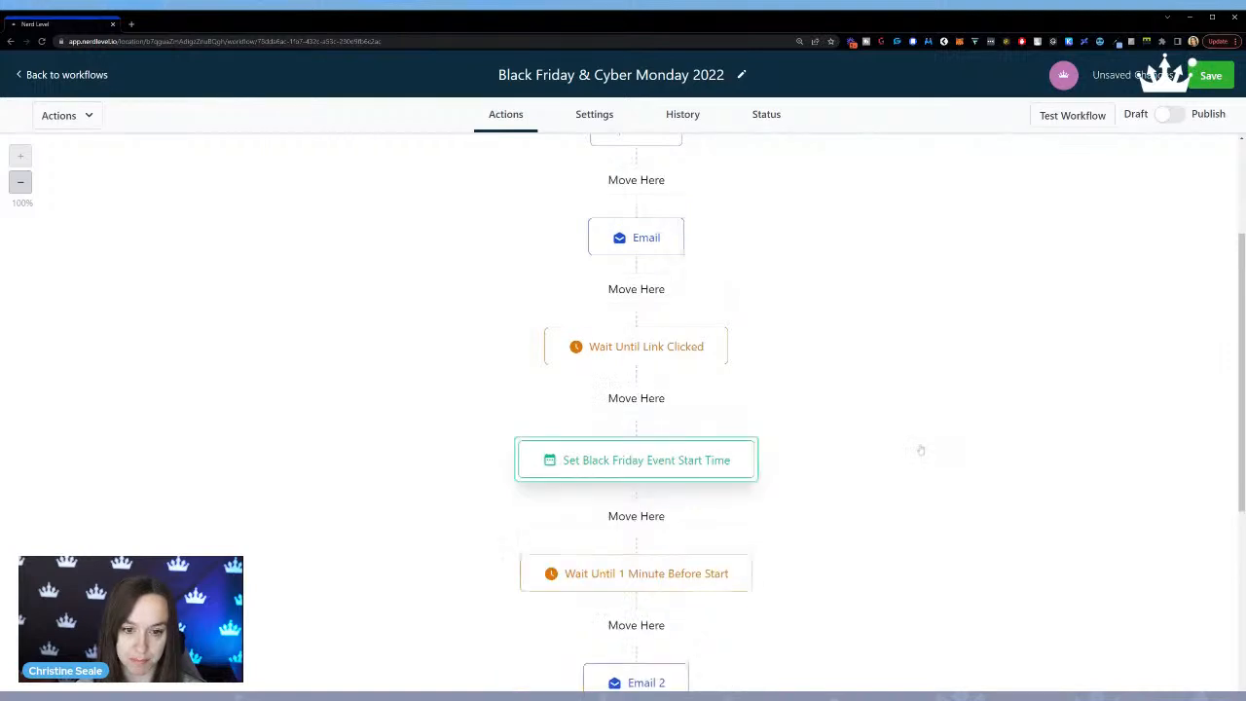
scroll(654, 403, "up", 2)
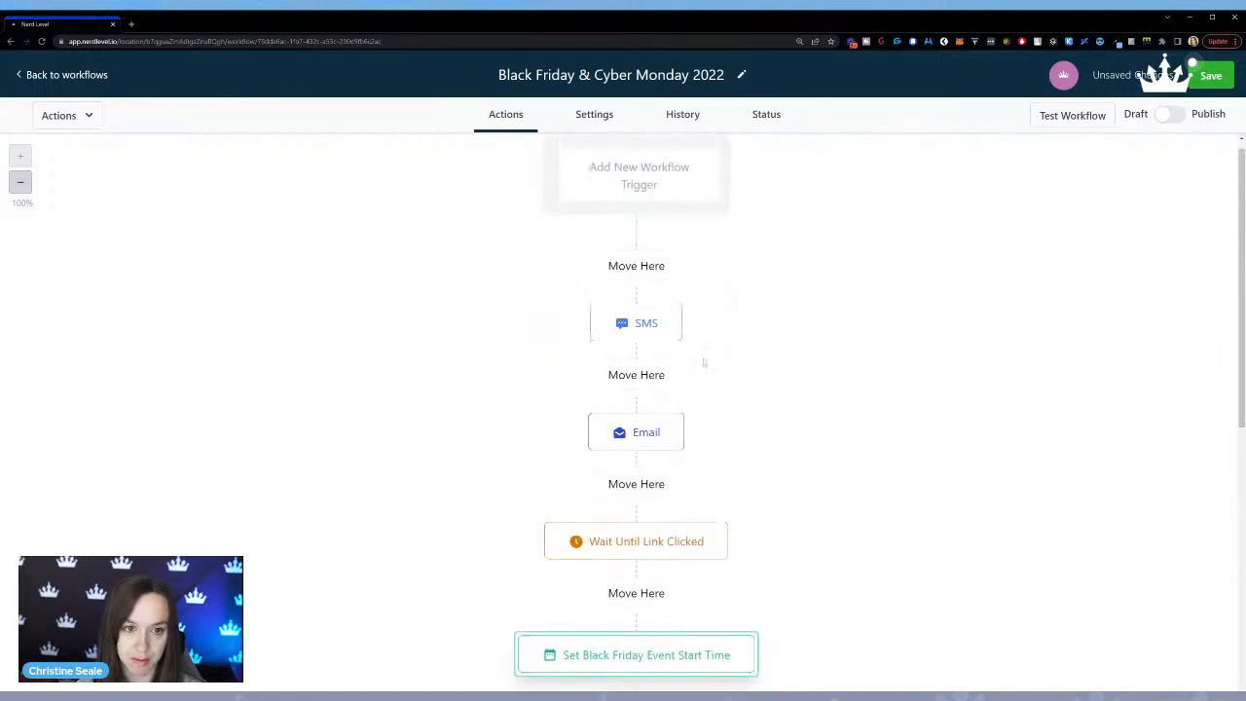
left_click(637, 264)
scroll(829, 427, "down", 2)
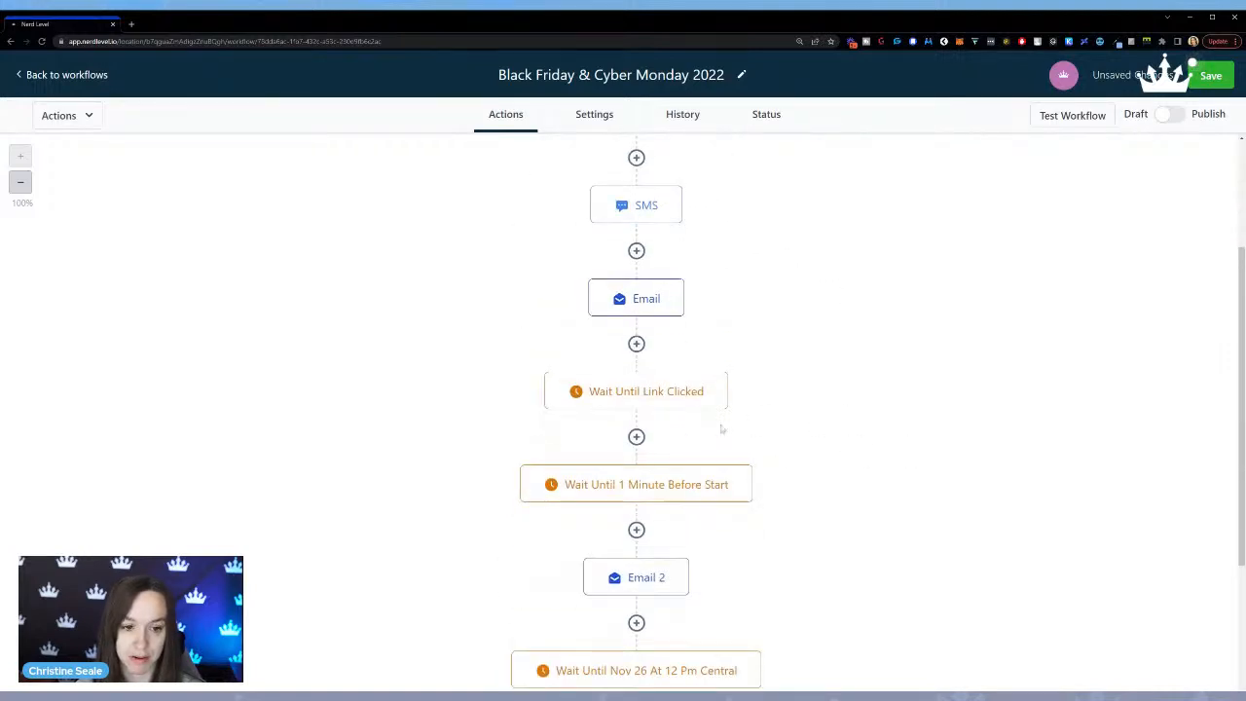
scroll(815, 432, "up", 2)
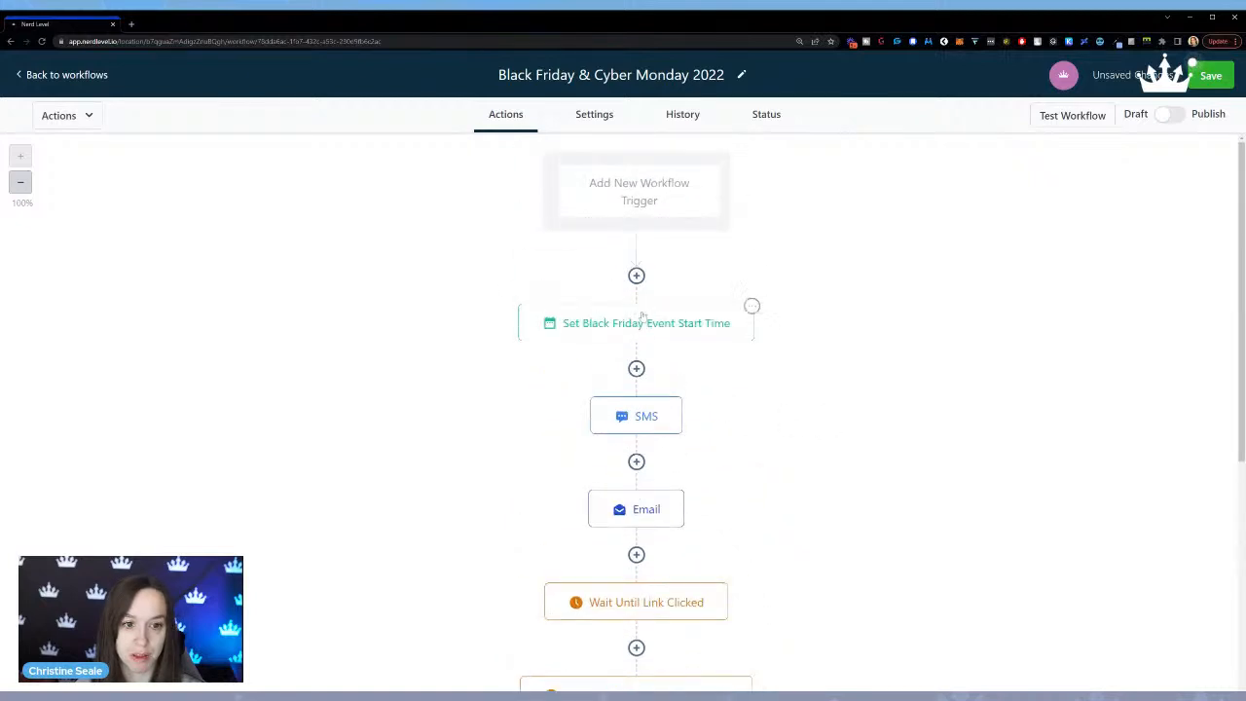
left_click(751, 306)
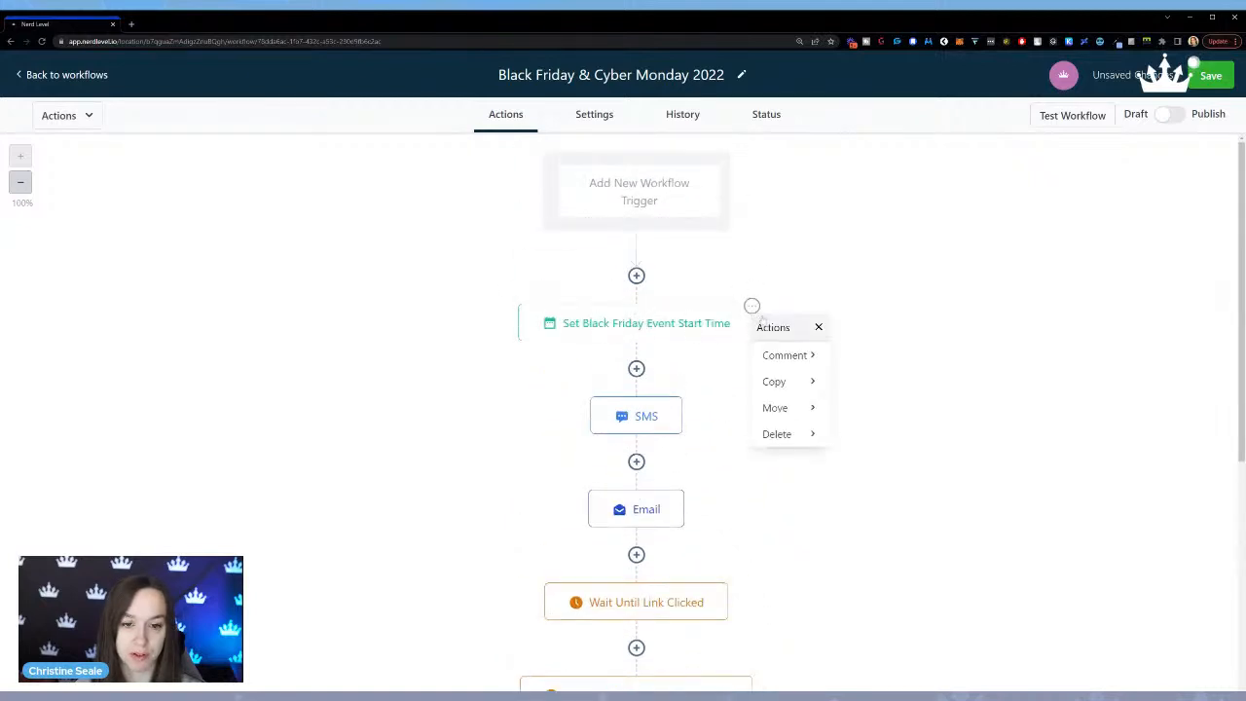
left_click(801, 410)
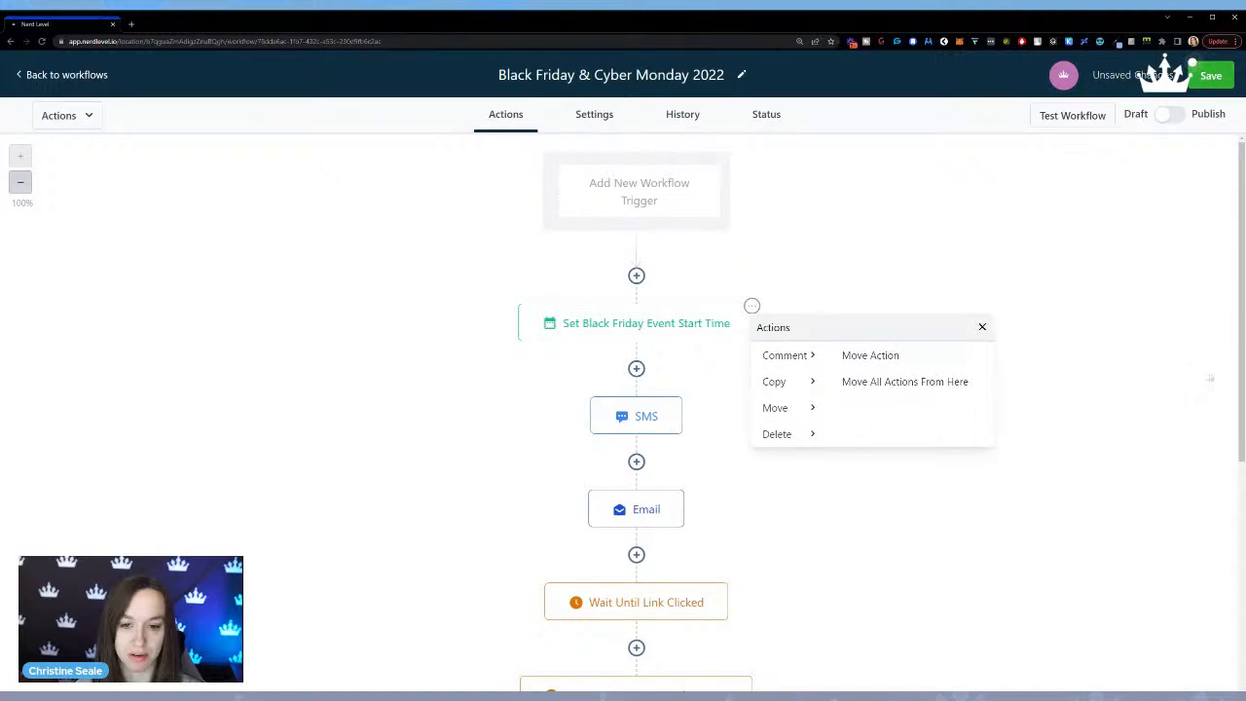
left_click(981, 329)
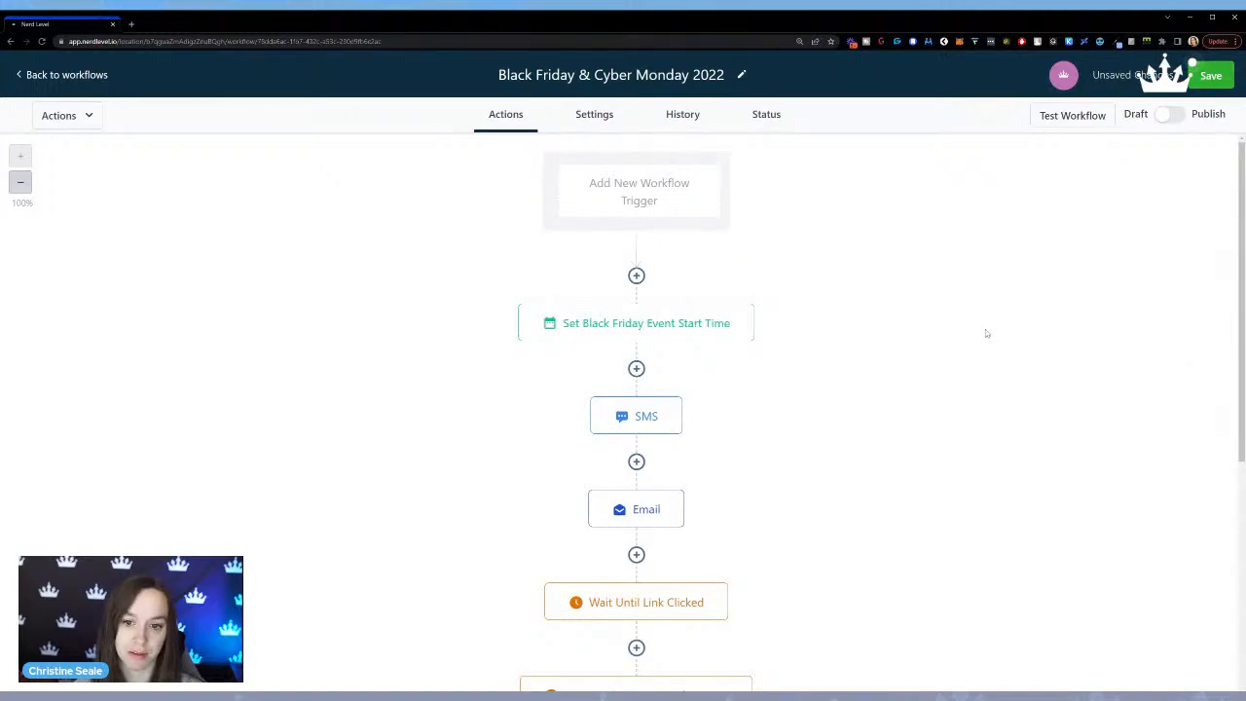
Review the trigger link and timeout settings of the Wait Until Link Clicked action.
scroll(857, 379, "down", 2)
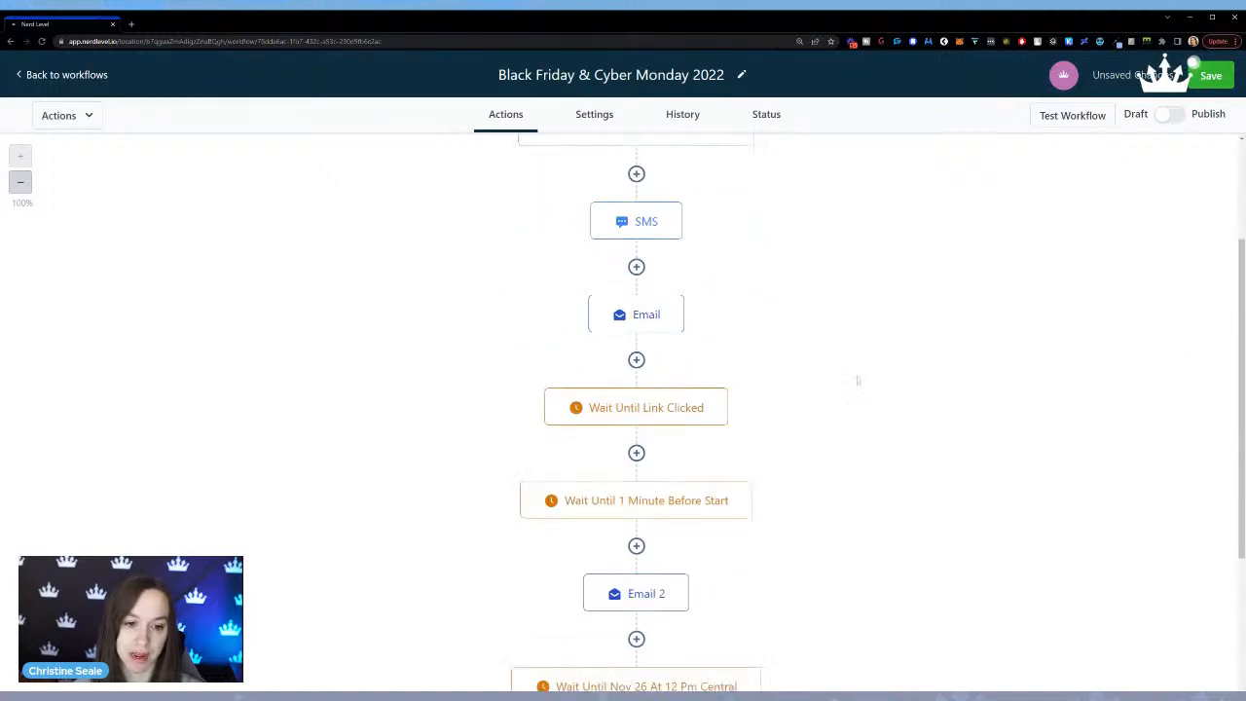
left_click(638, 409)
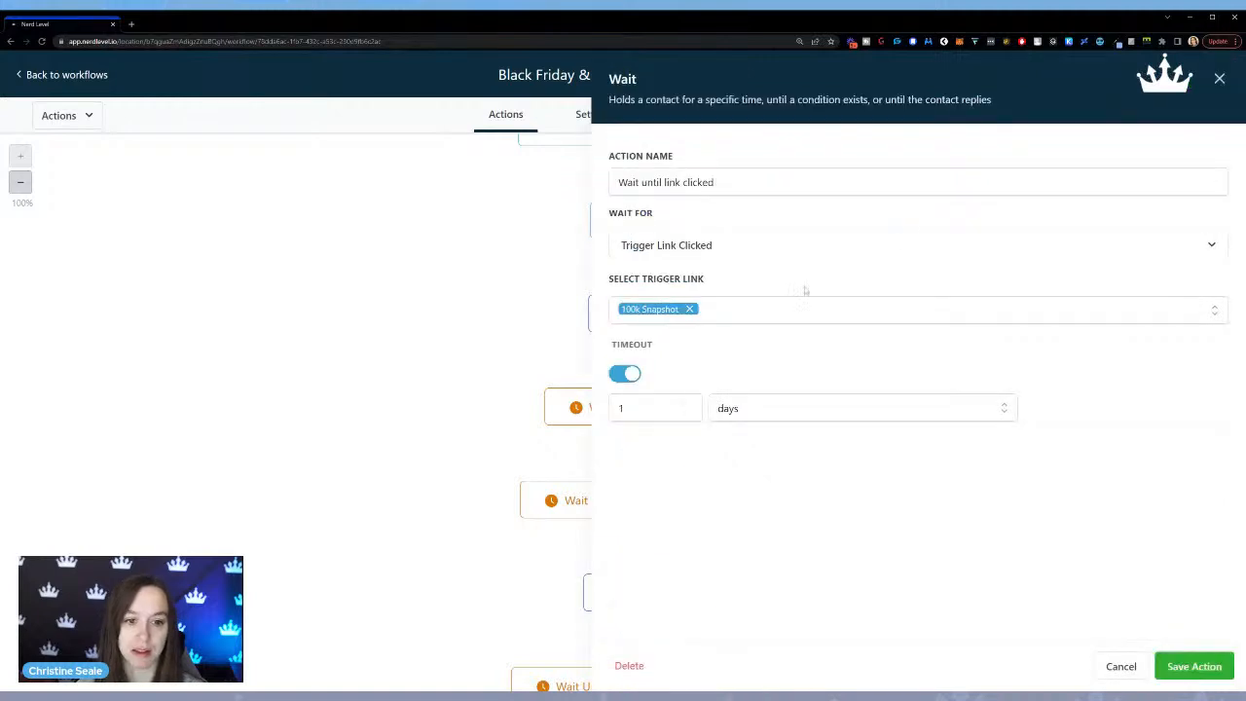
left_click(1219, 79)
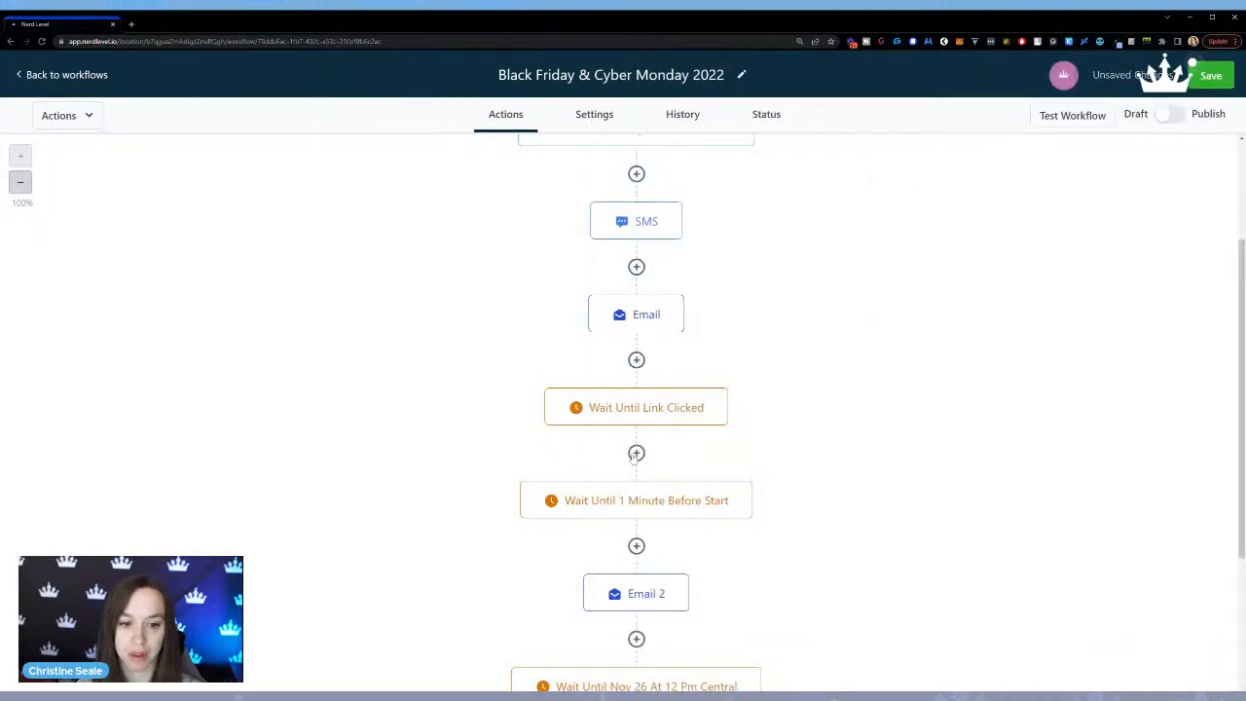
Add a Condition after the link-click wait, with a branch for Trigger Link clicked Is "100k Snapshot", and save it.
left_click(635, 454)
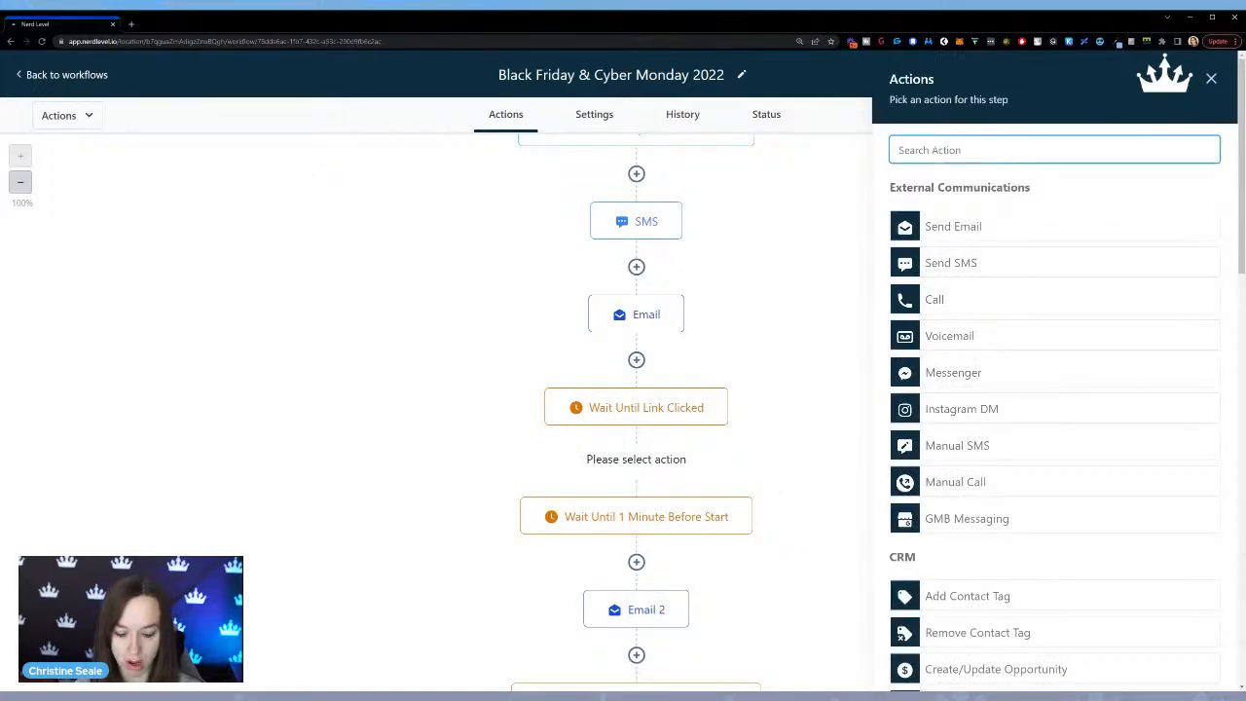
type("if")
left_click(1000, 261)
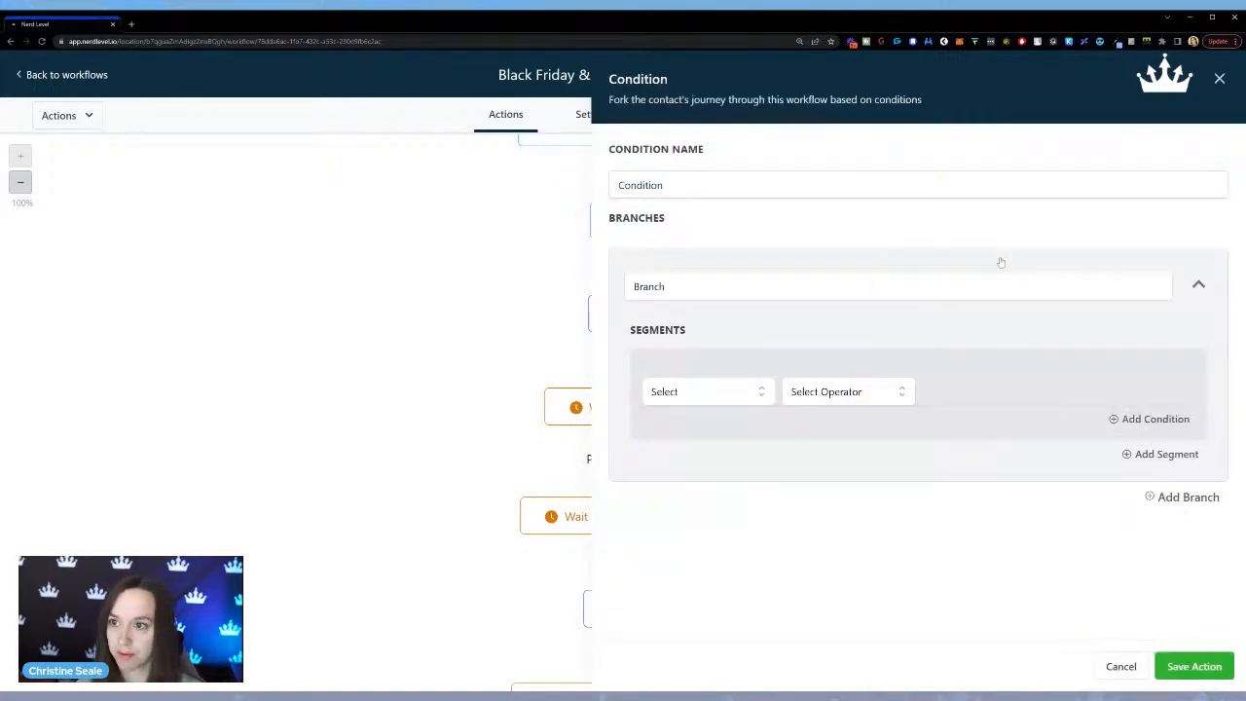
left_click(707, 389)
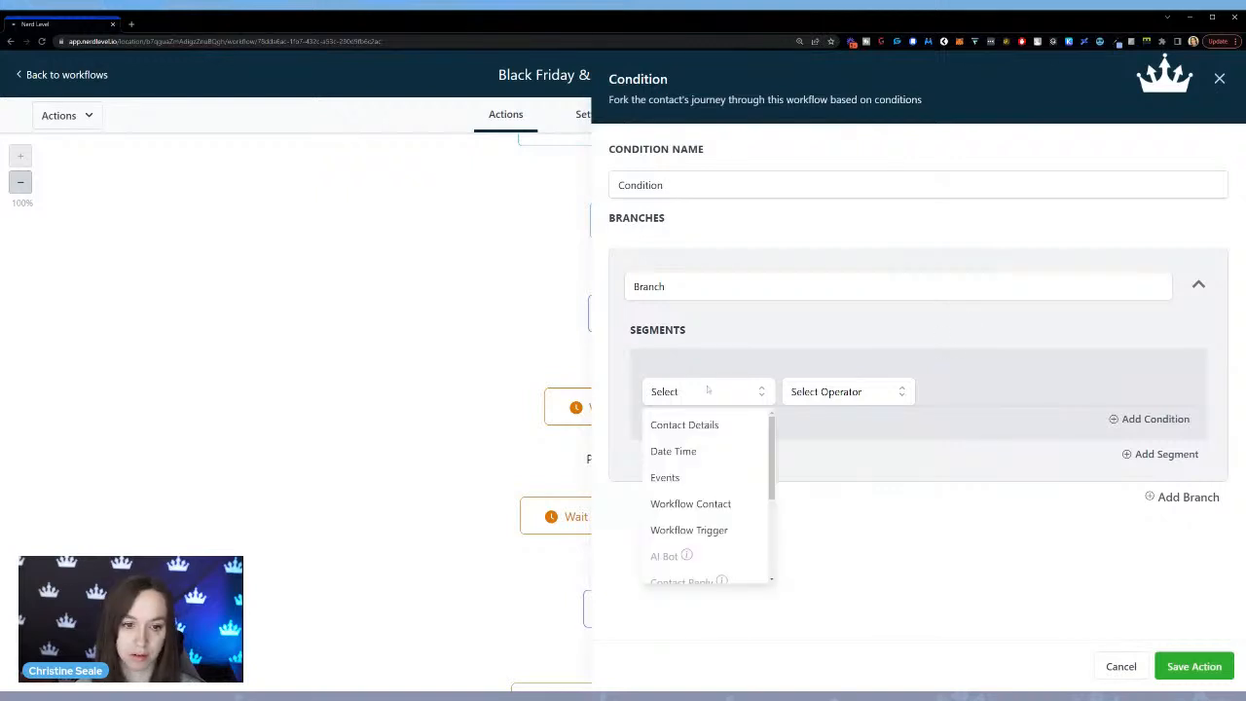
left_click(716, 477)
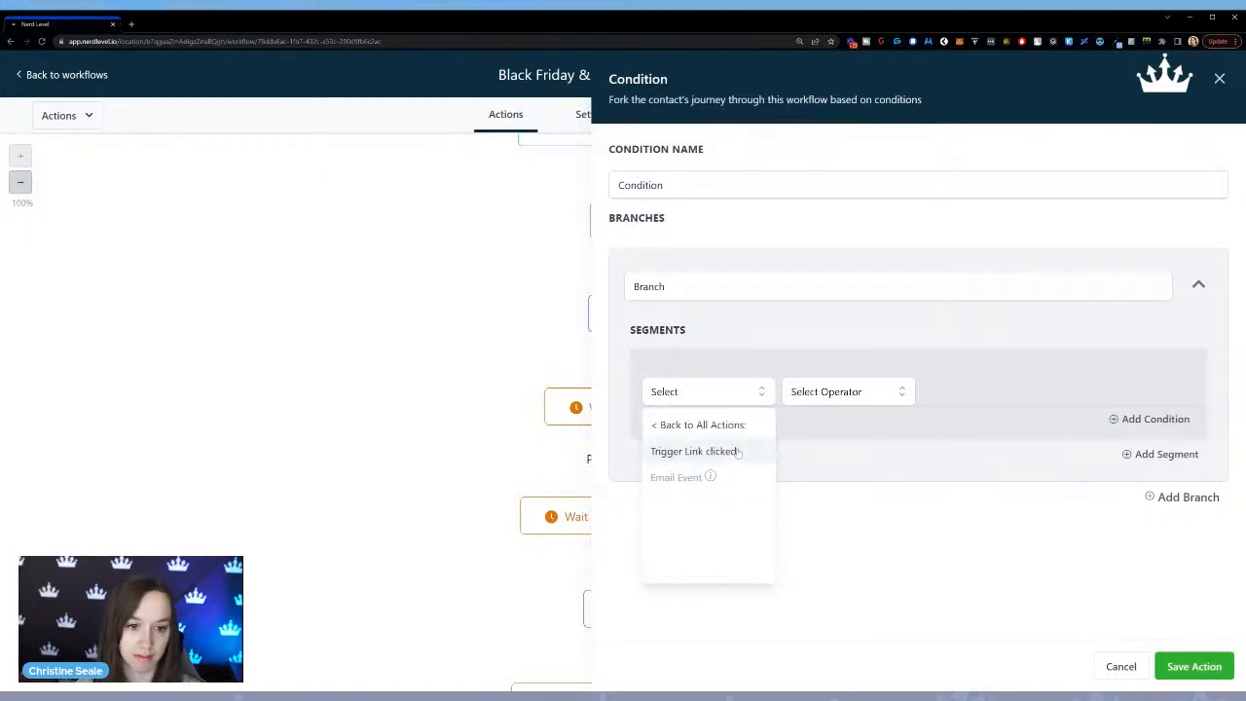
left_click(732, 452)
left_click(849, 391)
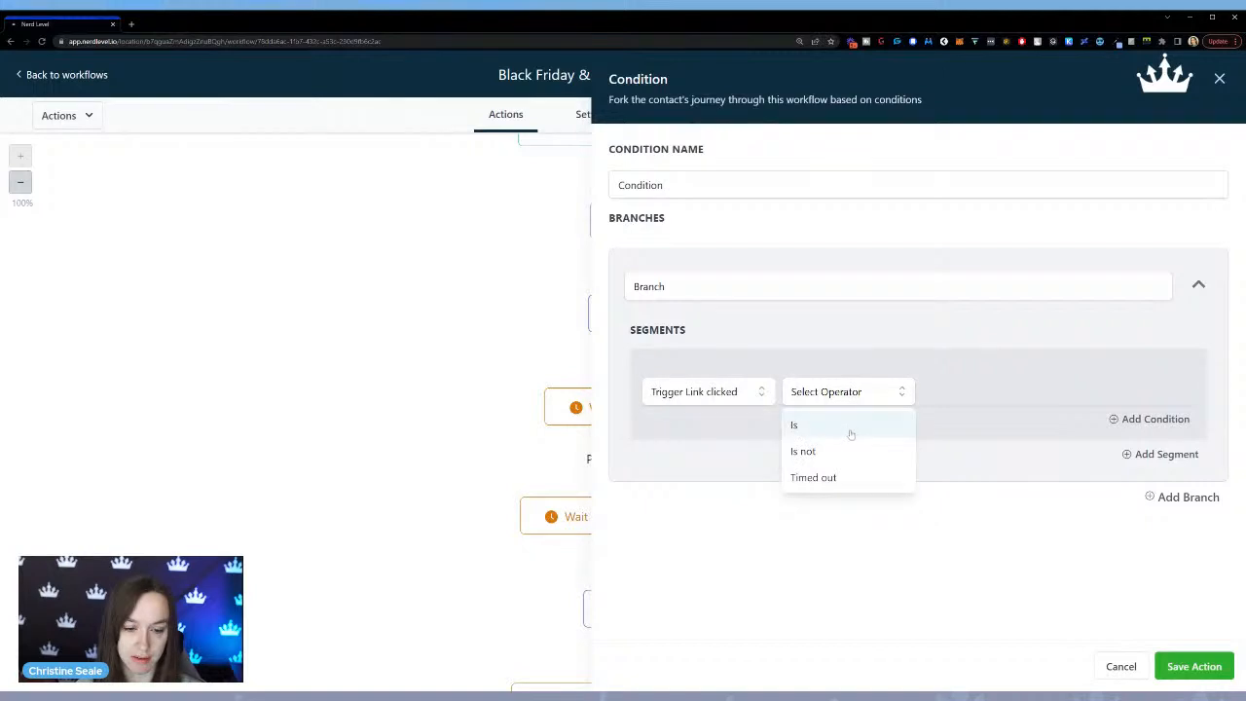
left_click(849, 426)
left_click(985, 396)
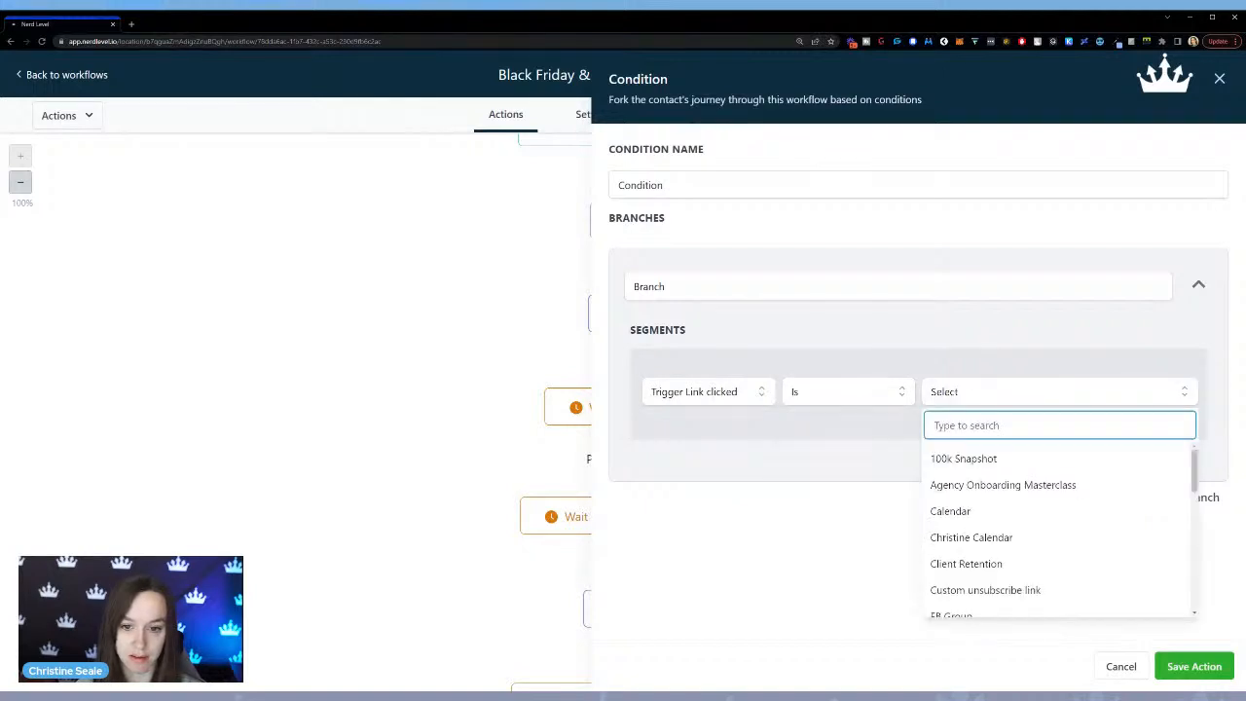
left_click(991, 454)
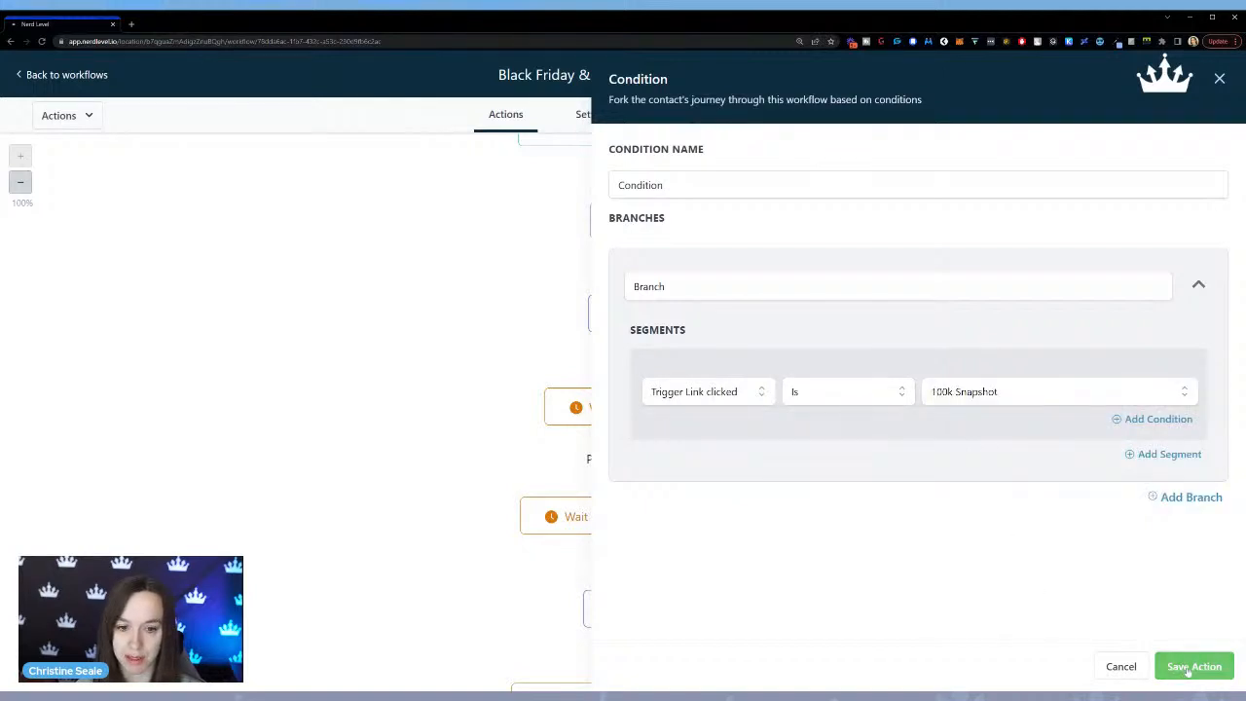
left_click(1187, 670)
Review the condition's branch criteria and the sequence of waits and emails under its Branch and None paths.
scroll(779, 424, "down", 2)
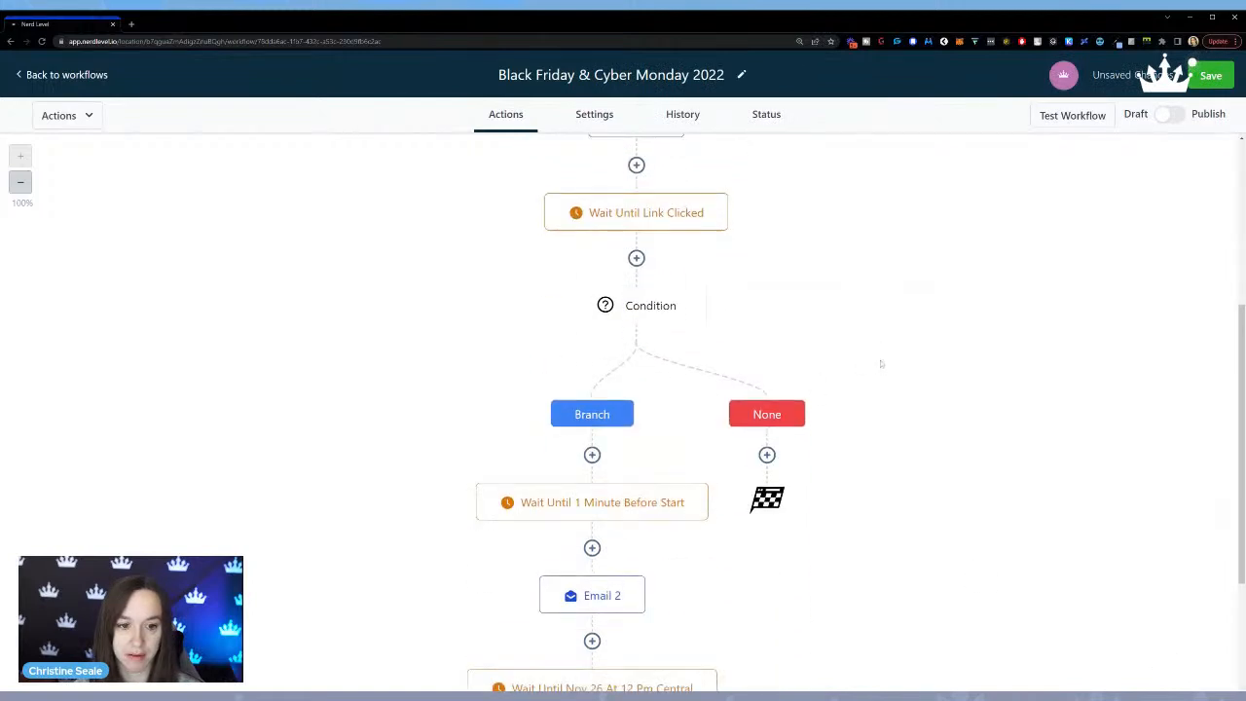
scroll(871, 367, "up", 1)
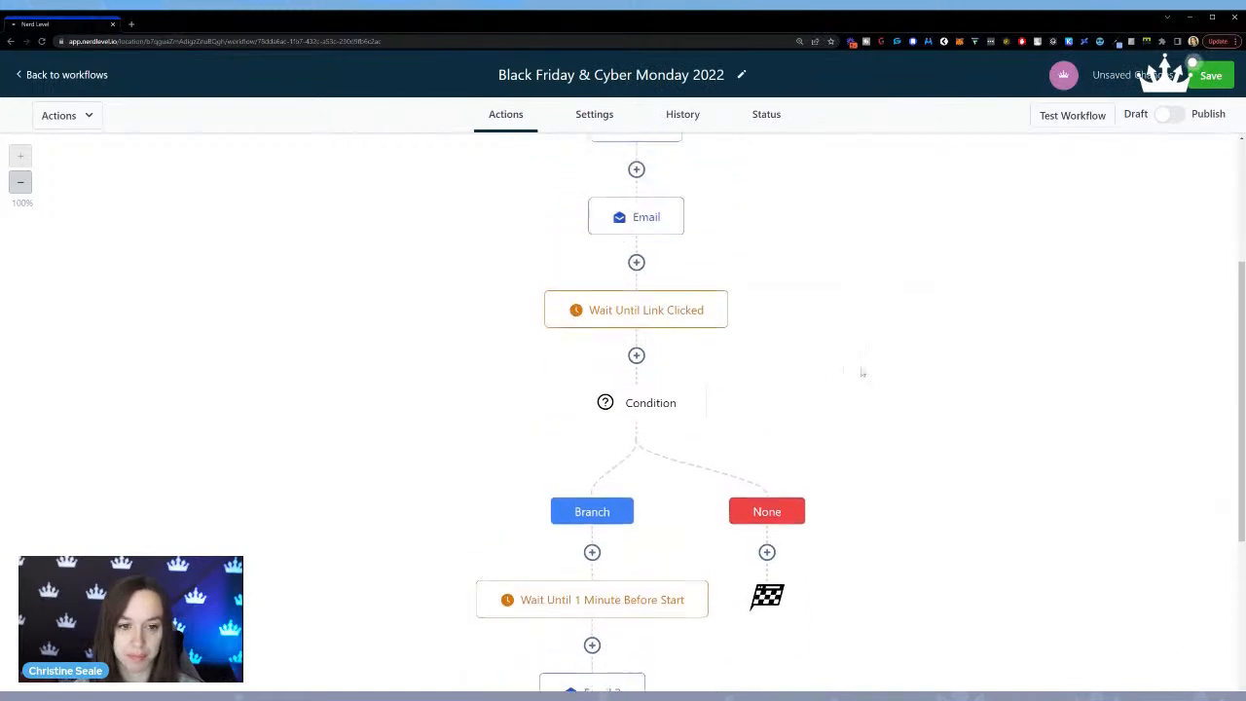
left_click(651, 403)
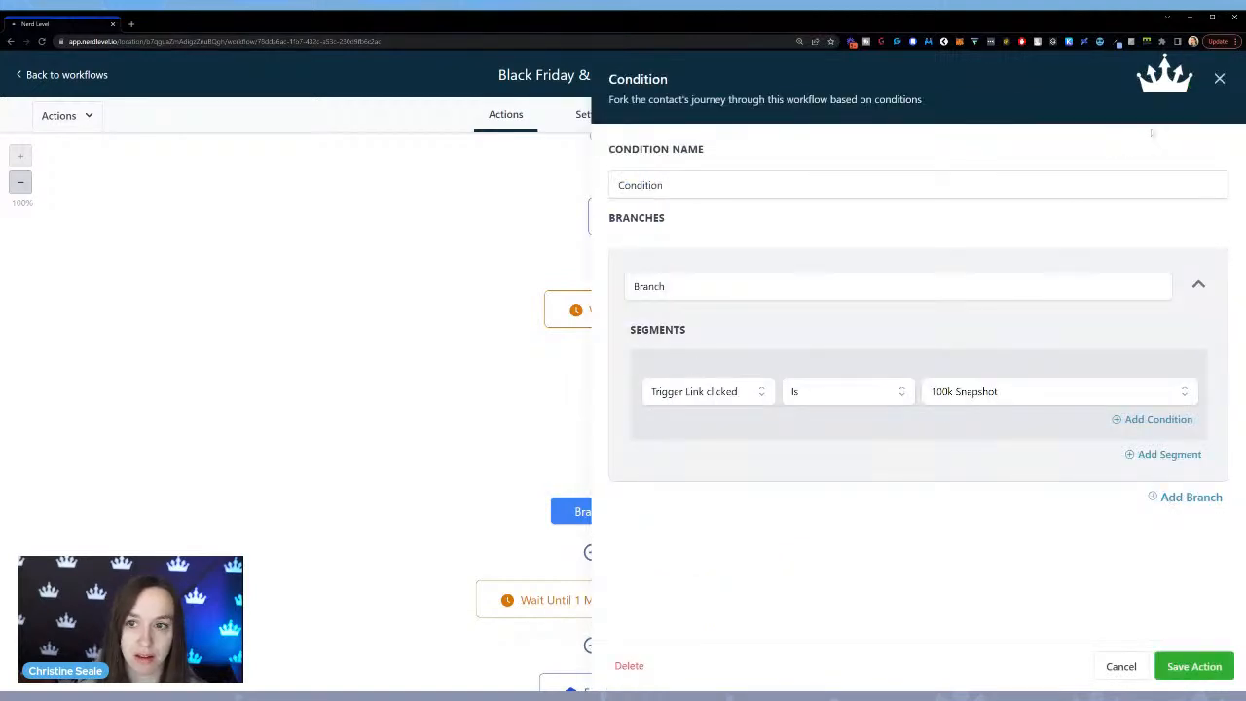
left_click(1219, 78)
scroll(586, 658, "down", 3)
scroll(591, 338, "down", 3)
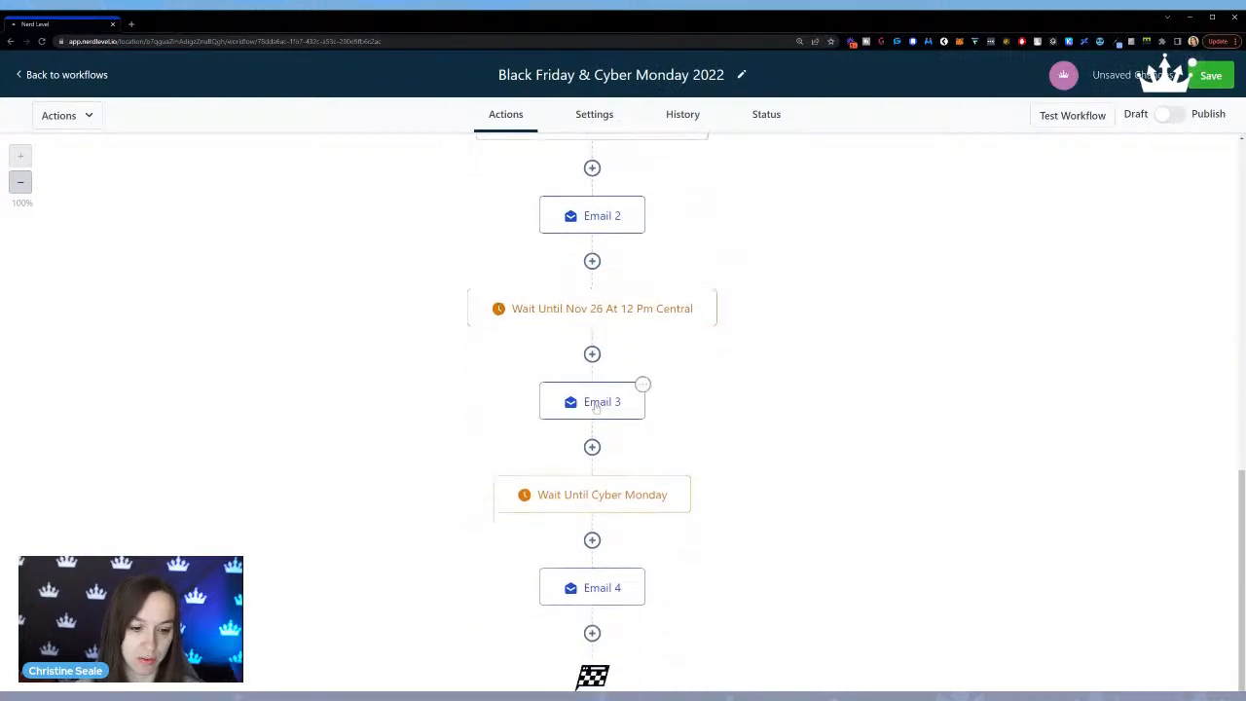
scroll(586, 280, "up", 2)
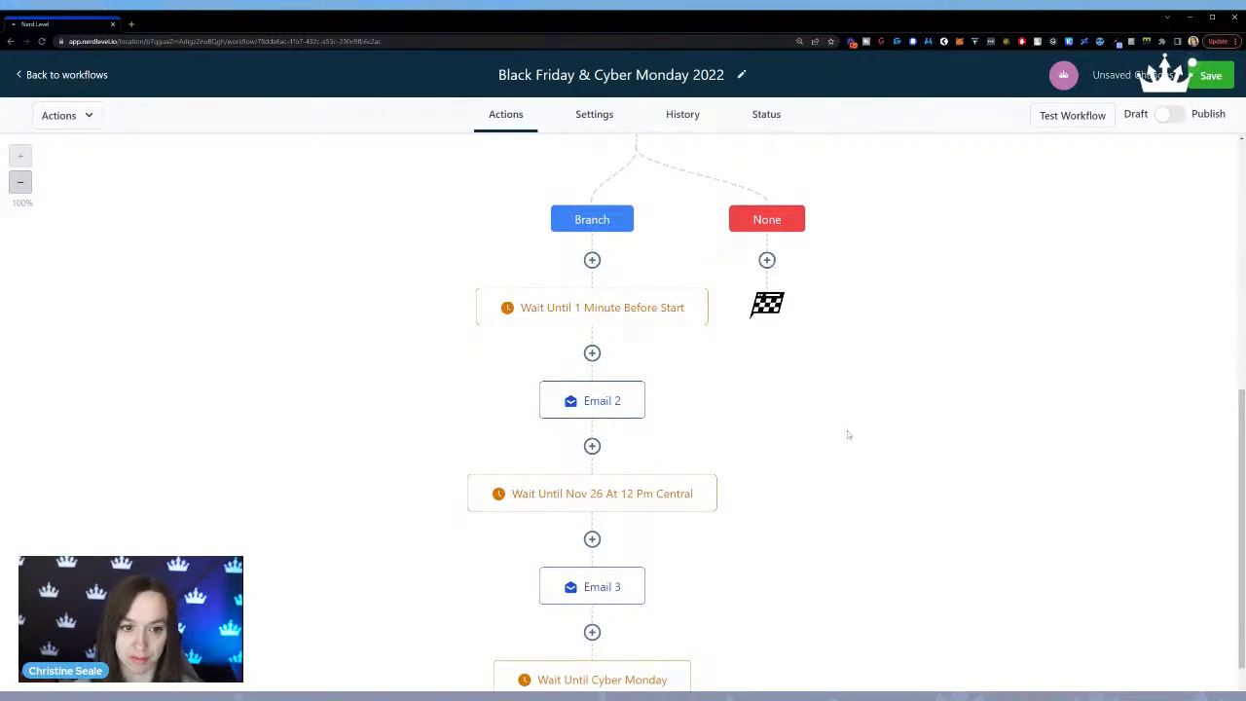
Copy all actions from Wait Until 1 Minute Before Start onward into the condition's None branch.
scroll(848, 435, "up", 1)
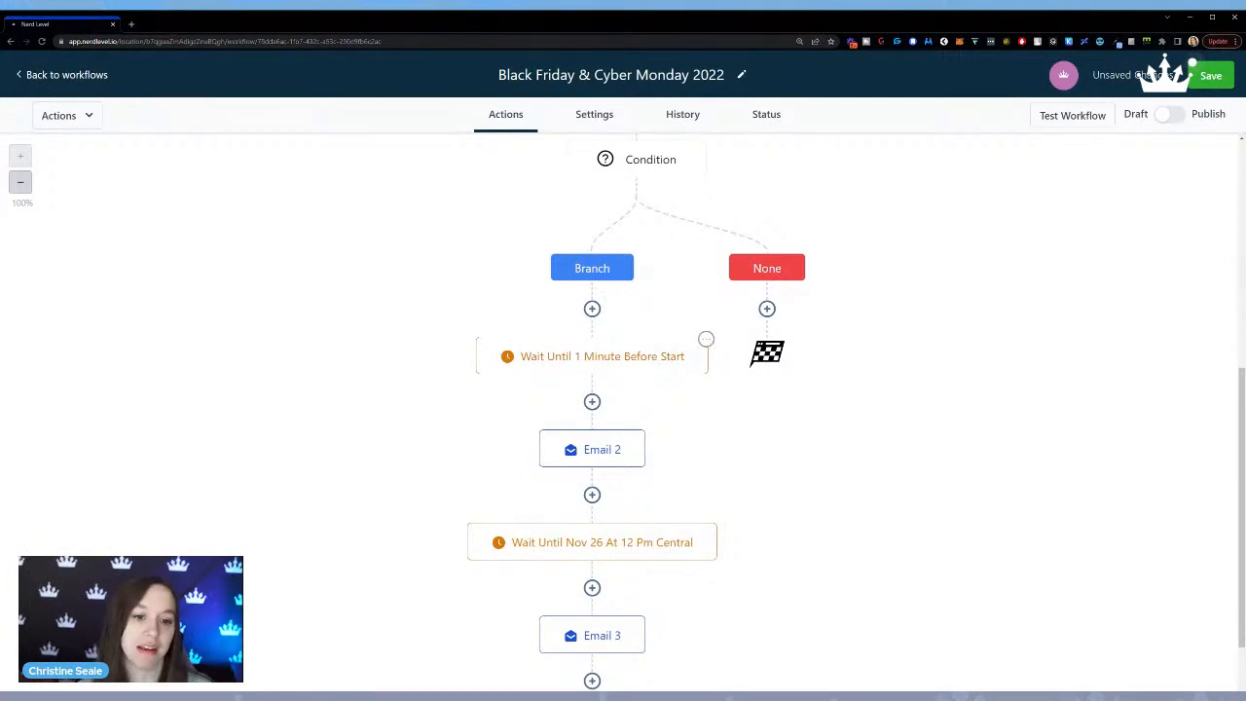
left_click(707, 339)
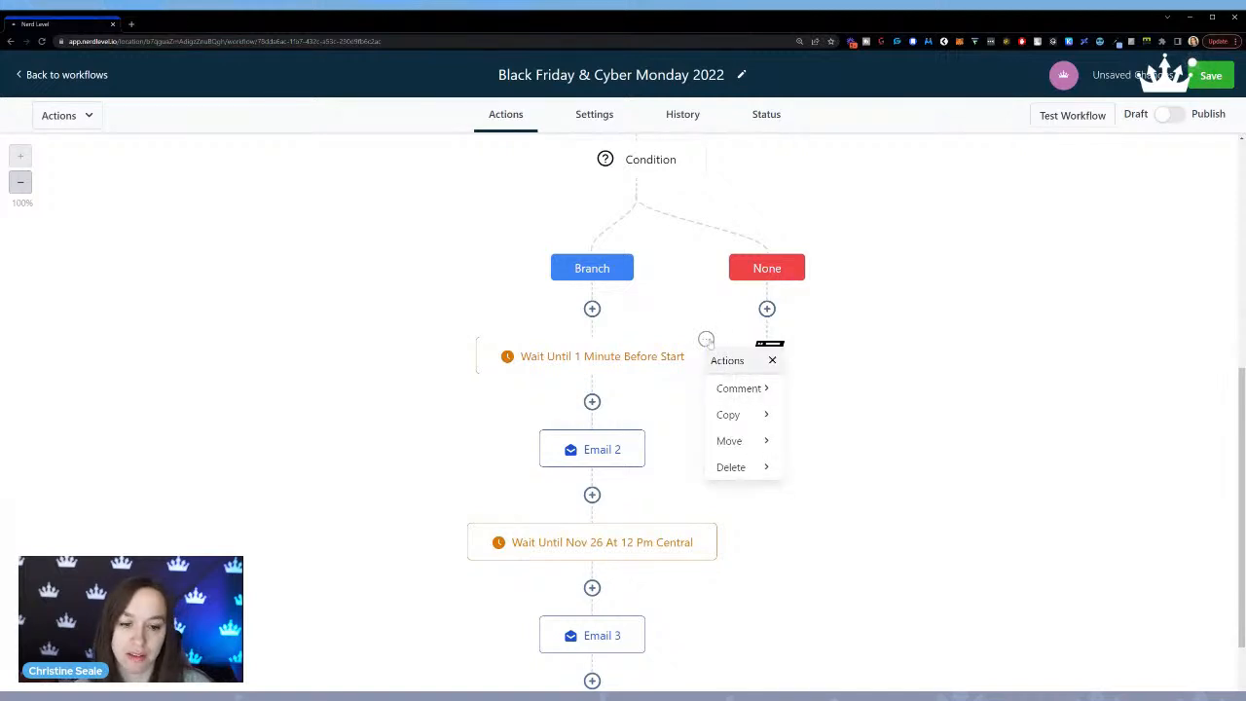
left_click(746, 413)
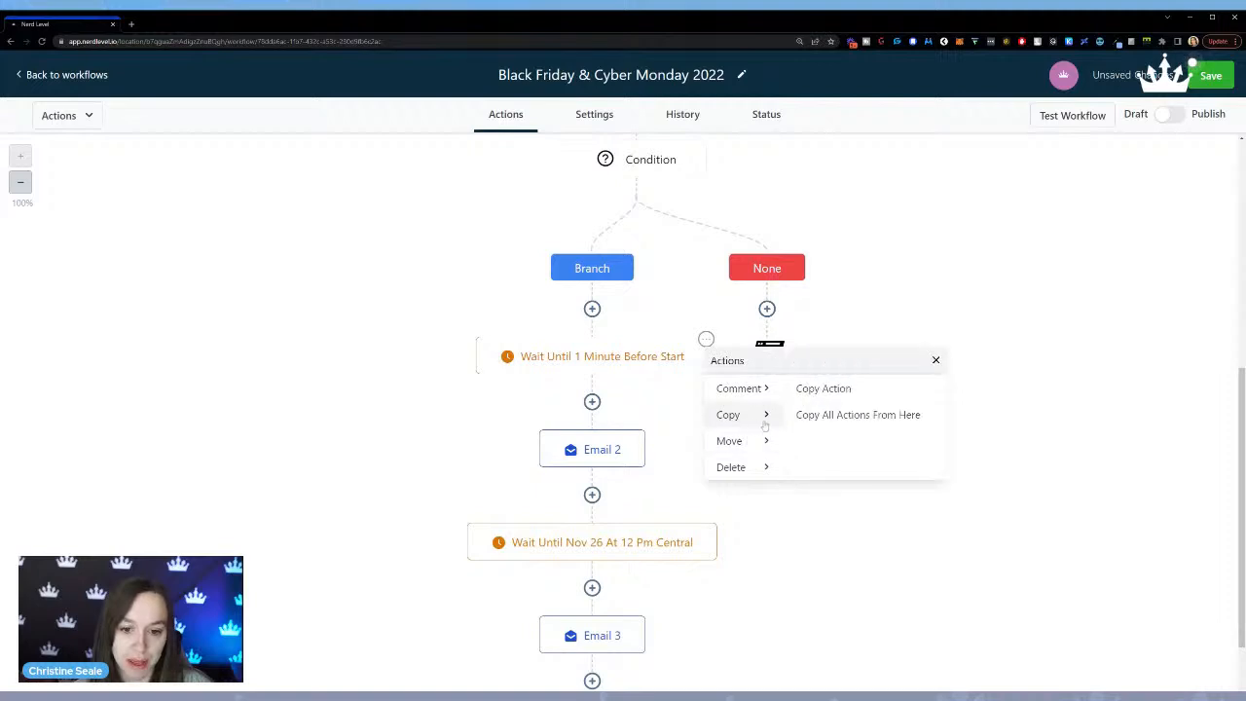
left_click(813, 417)
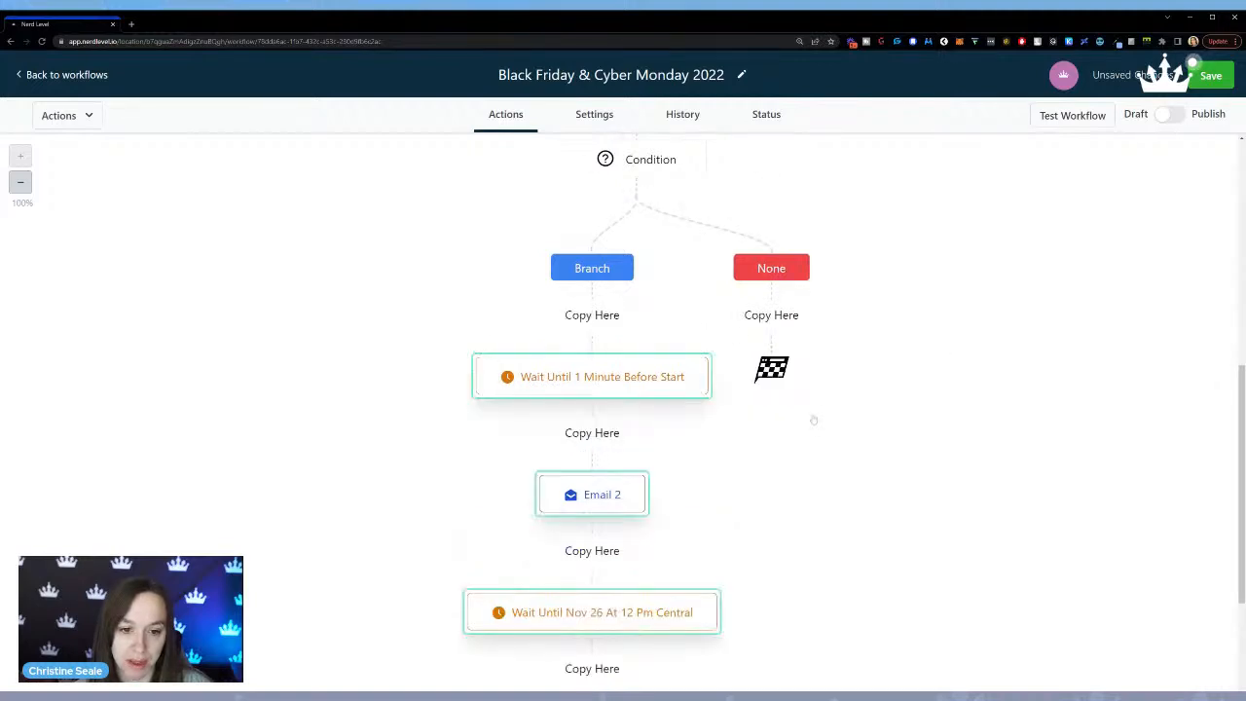
left_click(785, 319)
scroll(978, 380, "down", 1)
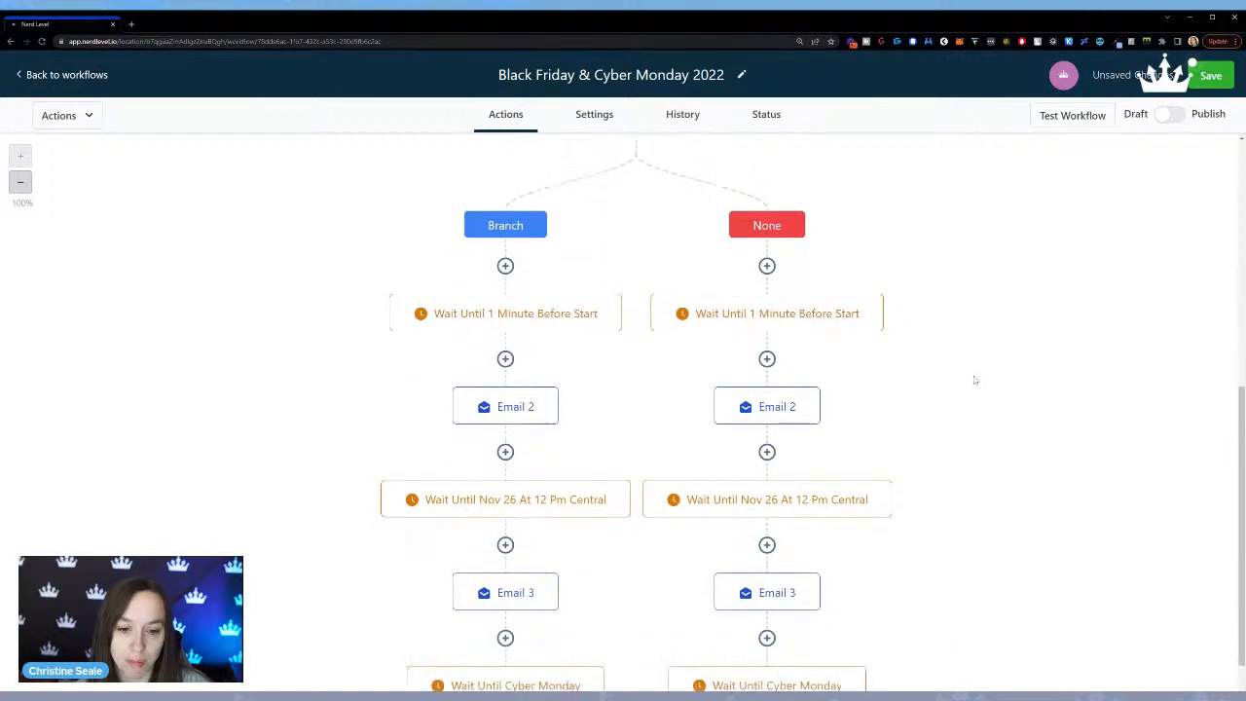
scroll(975, 380, "down", 5)
scroll(977, 379, "up", 4)
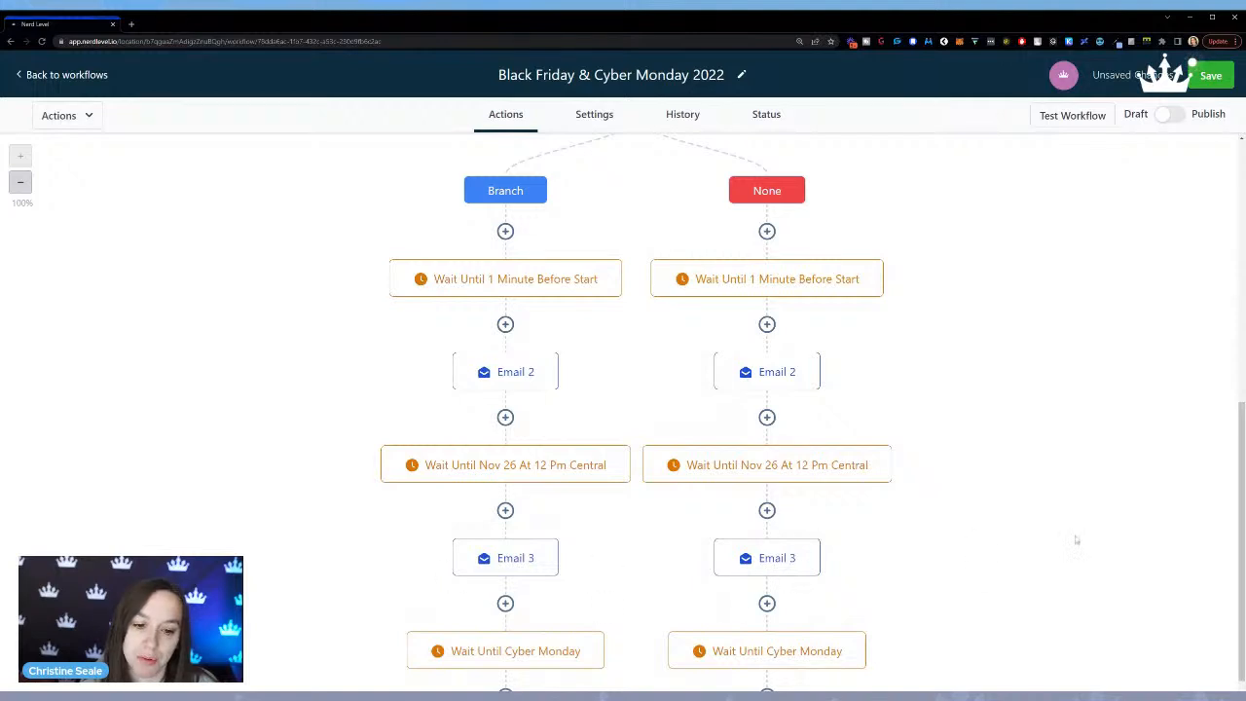
Check the trigger link criterion of the Condition's branch, leaving its settings unsaved.
scroll(933, 390, "up", 2)
scroll(925, 385, "up", 1)
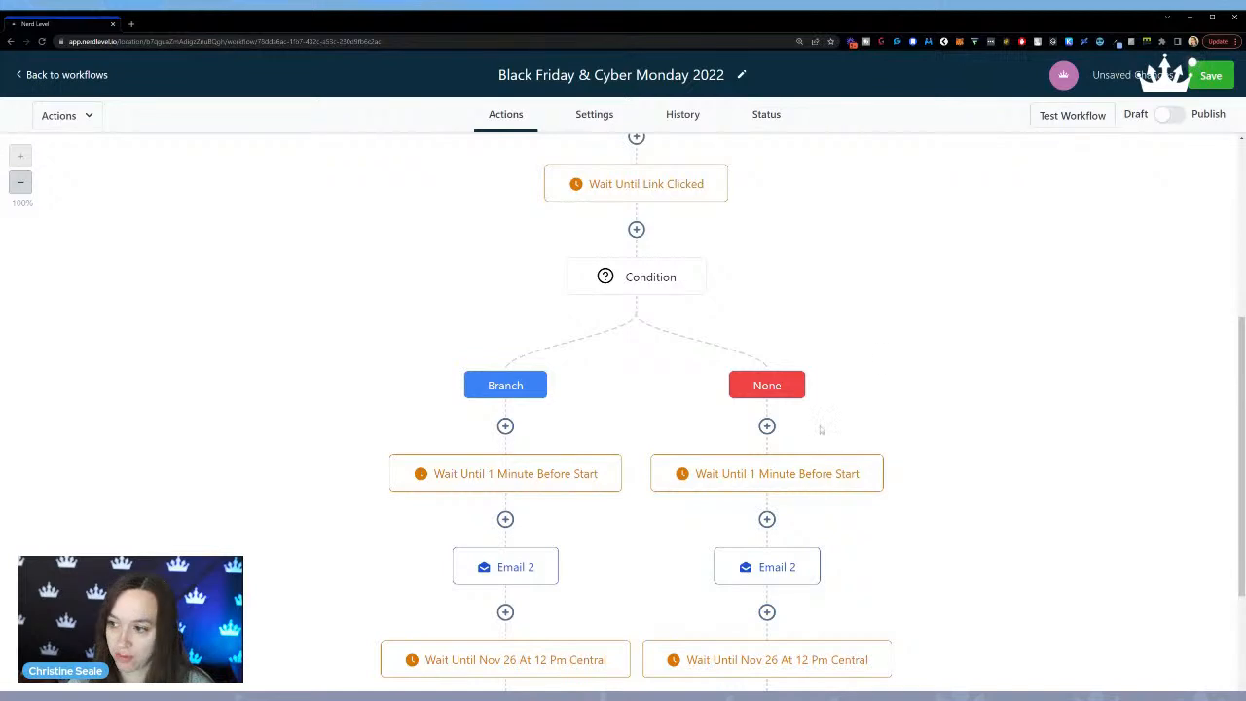
left_click(635, 290)
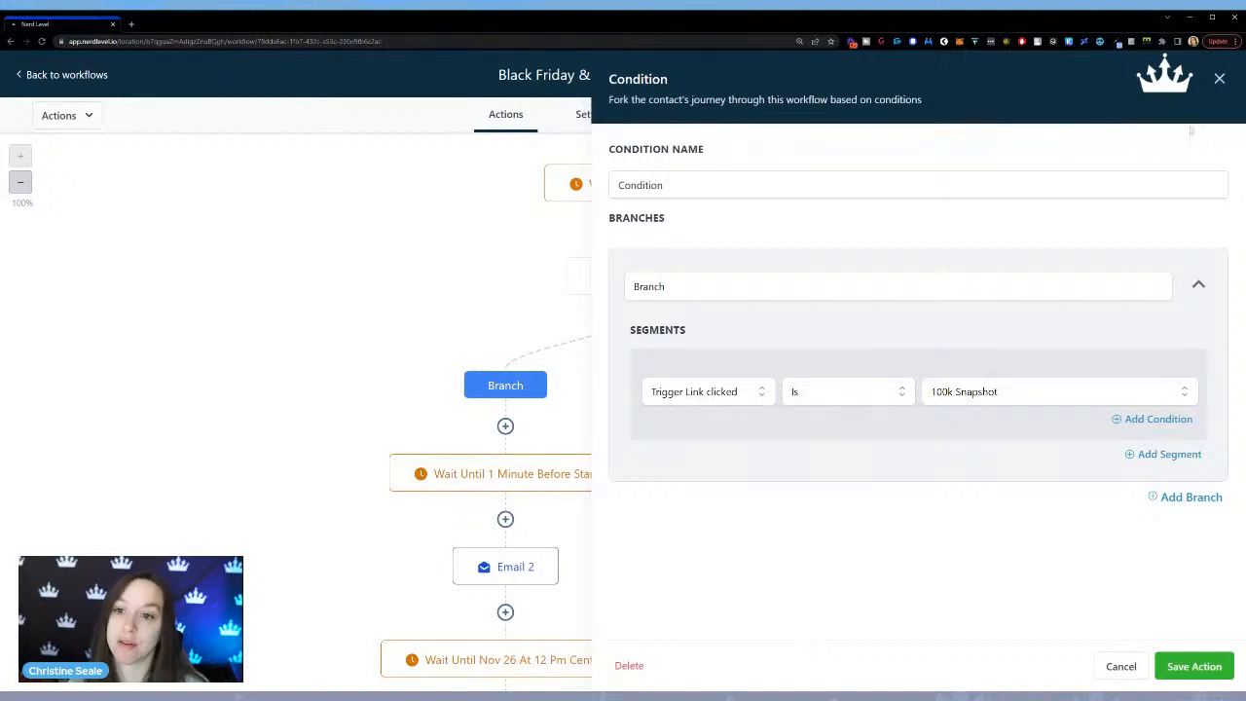
left_click(1219, 78)
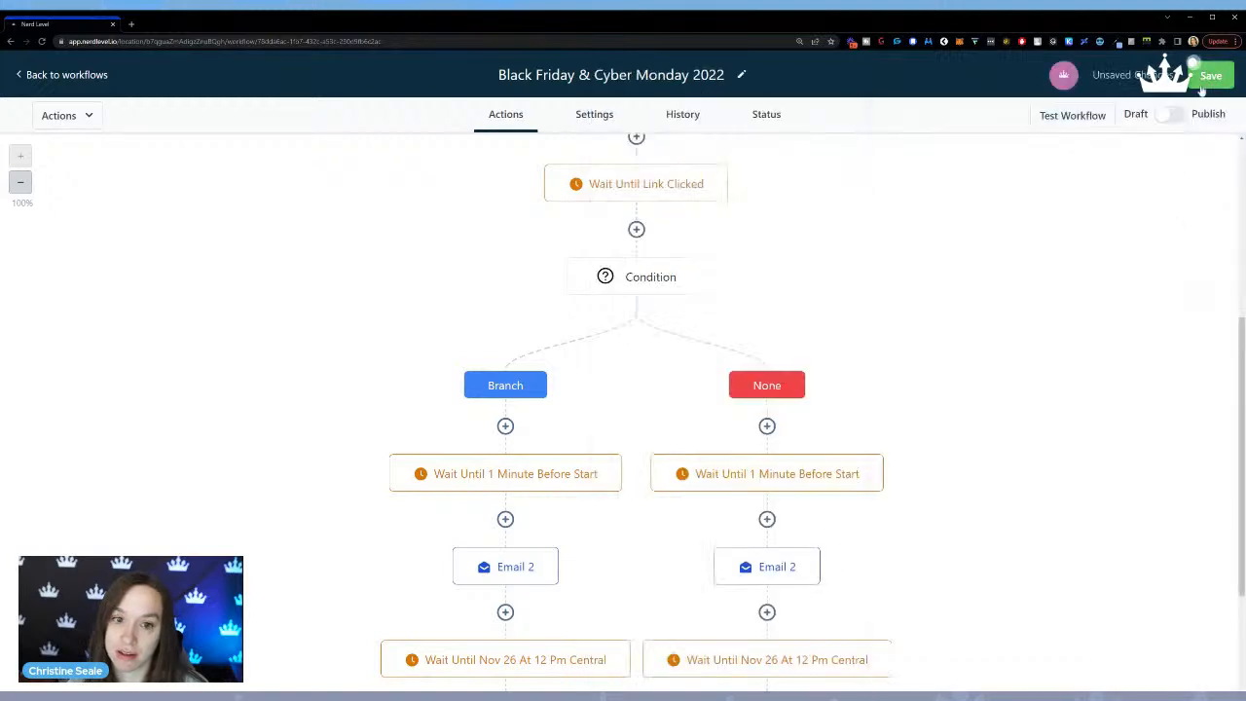
Add a Send SMS action at the start of the Branch path, beginning its message with "Hey" and the contact's First Name value.
left_click(505, 426)
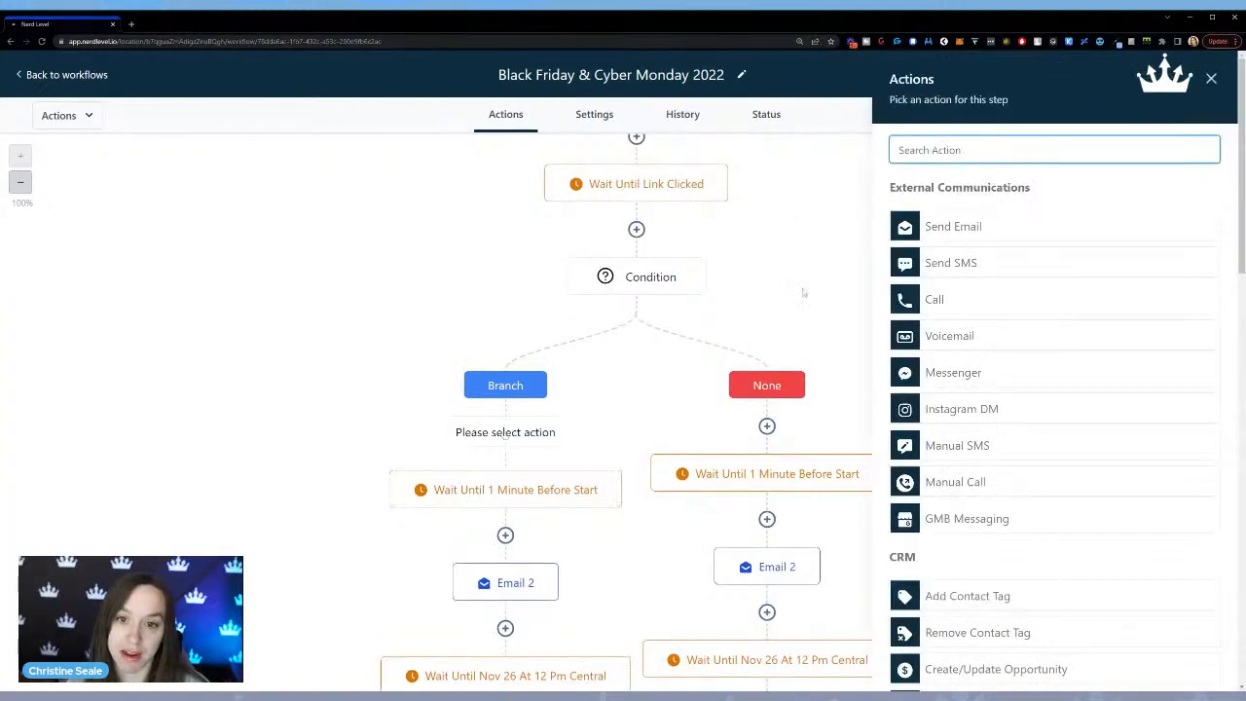
left_click(985, 260)
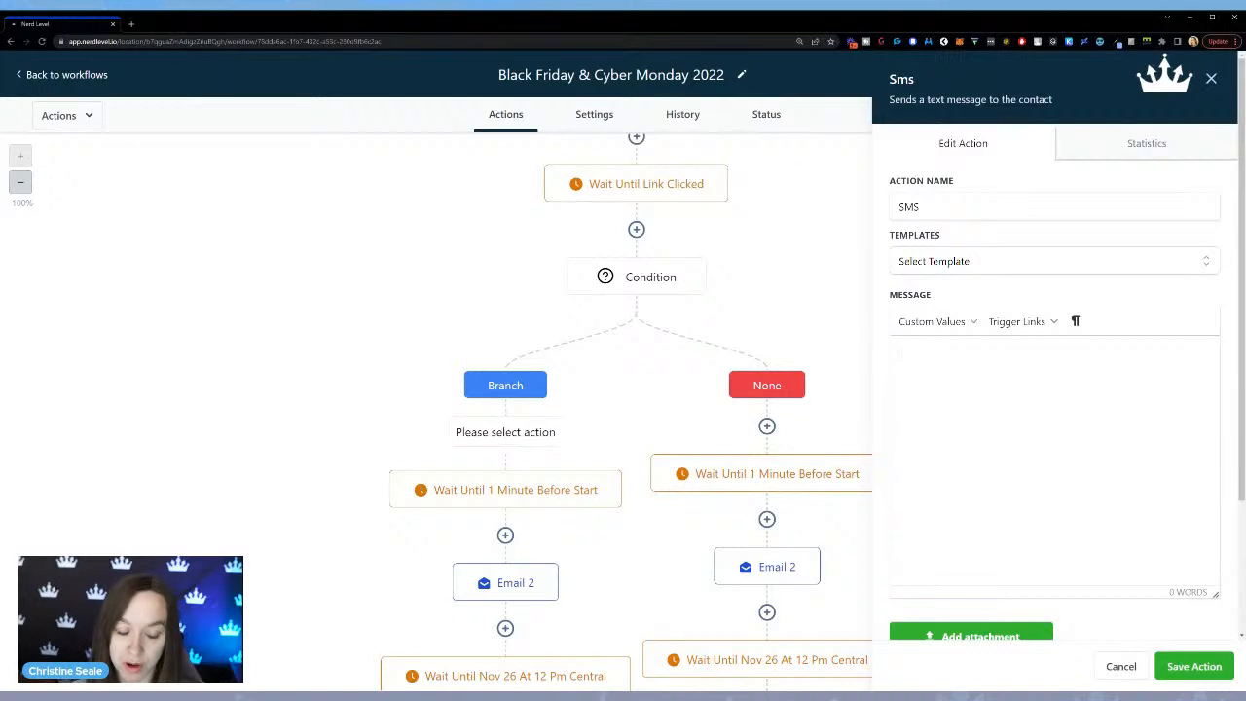
type("Hey")
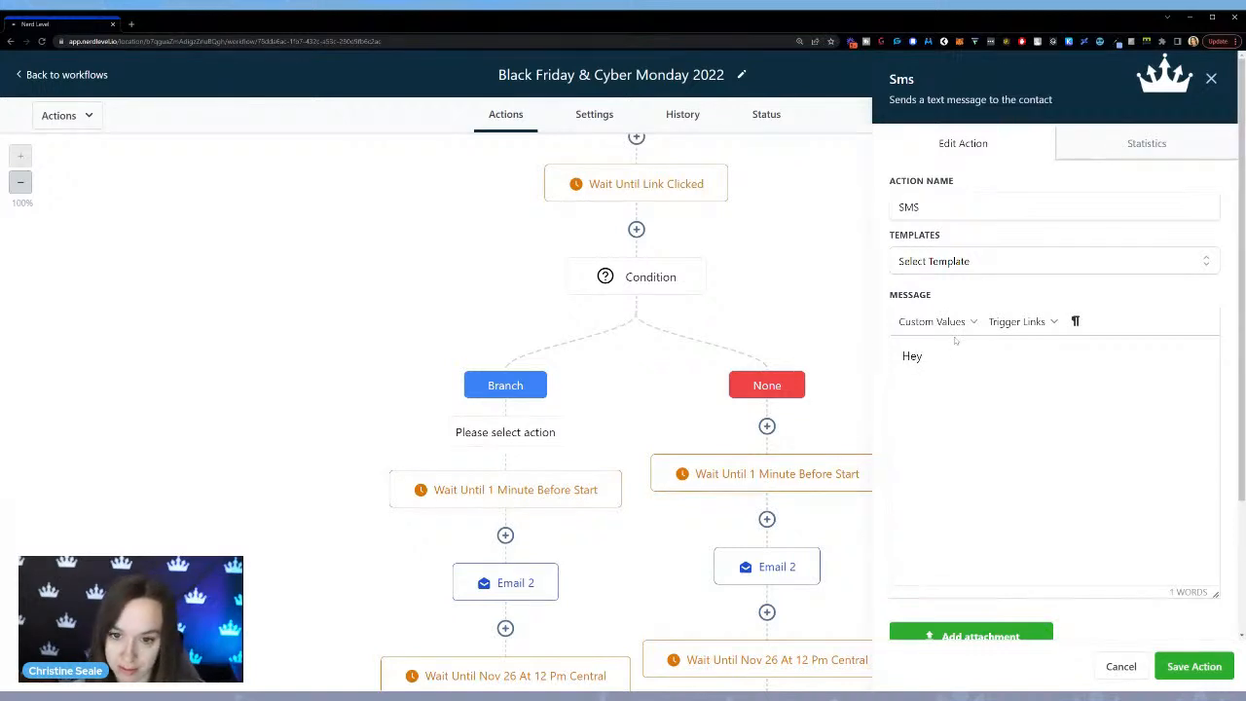
left_click(954, 329)
mouse_move(979, 350)
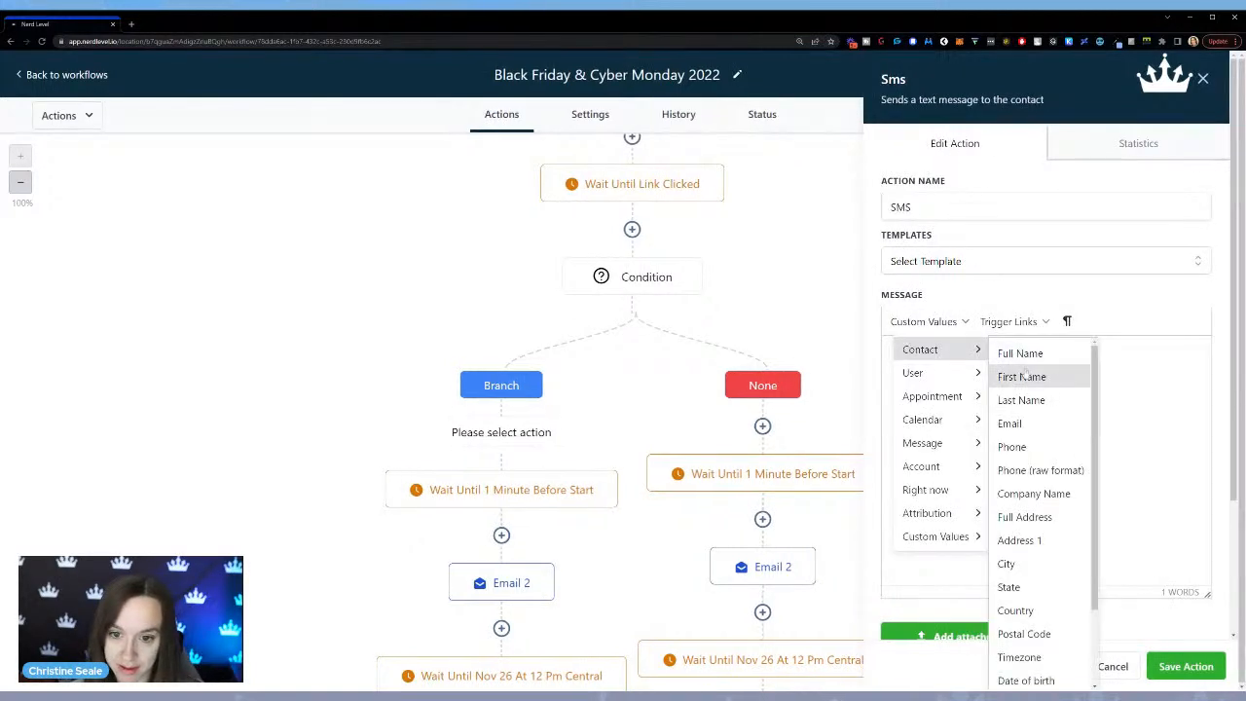
left_click(1024, 376)
Complete the SMS with ", I saw you looked at my black friday deal but didn't purchase, did you have any questions about it?" and save it.
type(", I saw you")
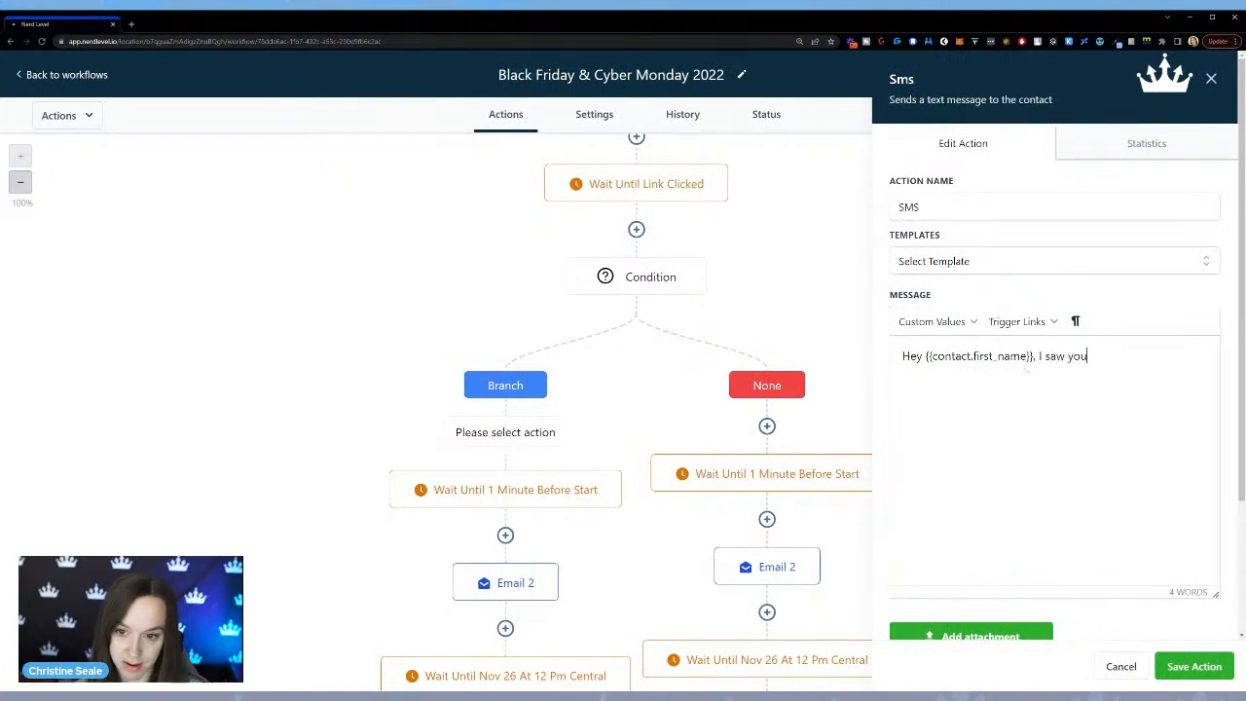
type(" clicked th")
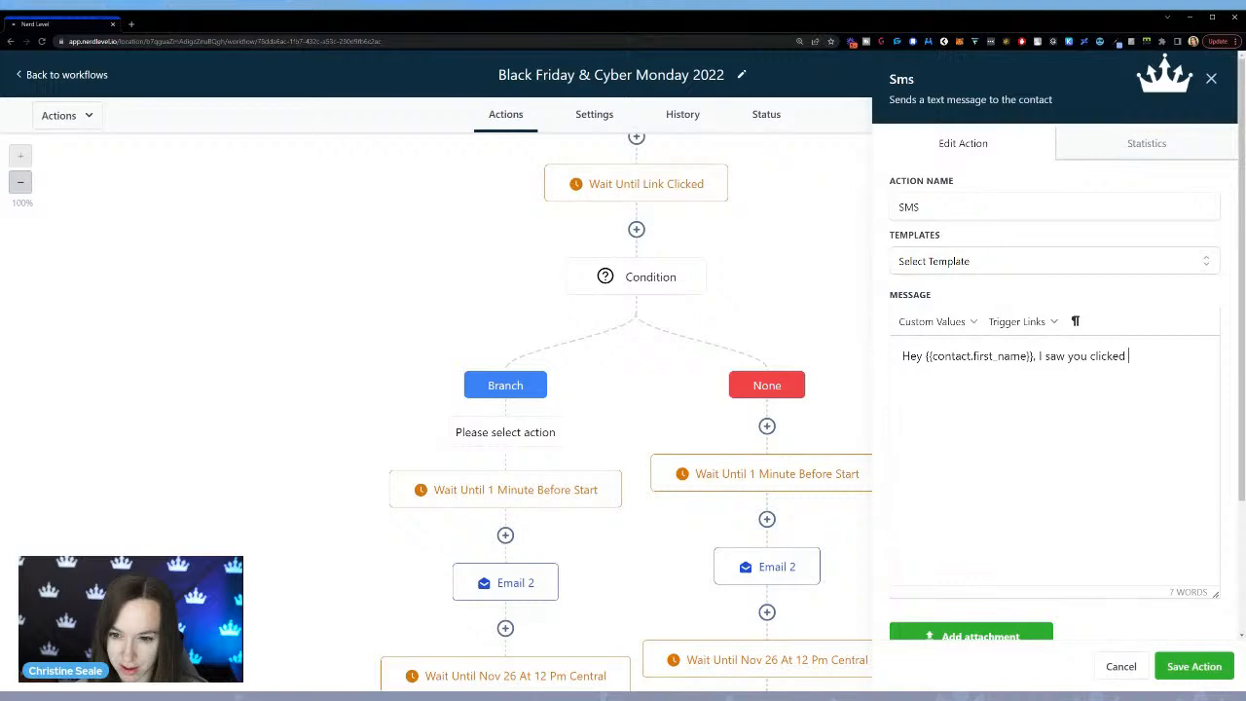
key("BackSpace")
key("BackSpace")
key("BackSpace")
key("BackSpace")
key("BackSpace")
key("BackSpace")
key("BackSpace")
key("BackSpace")
type("looked at my blac")
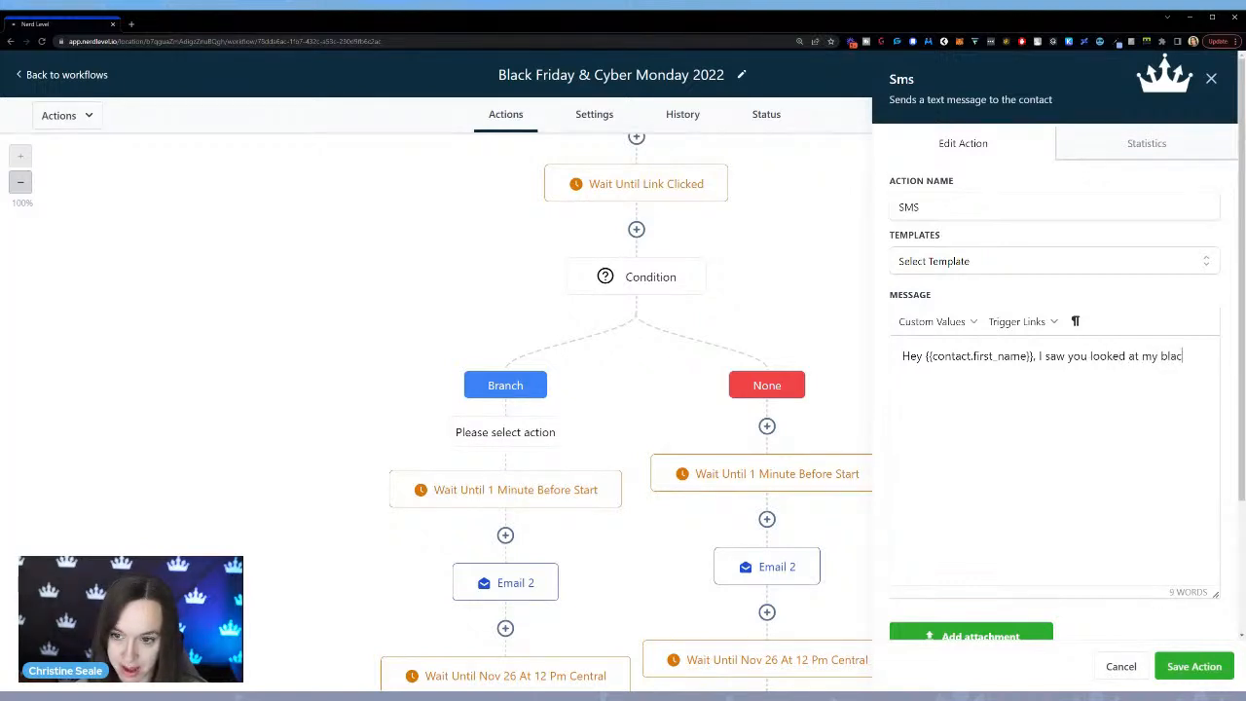
type("k friday deal but")
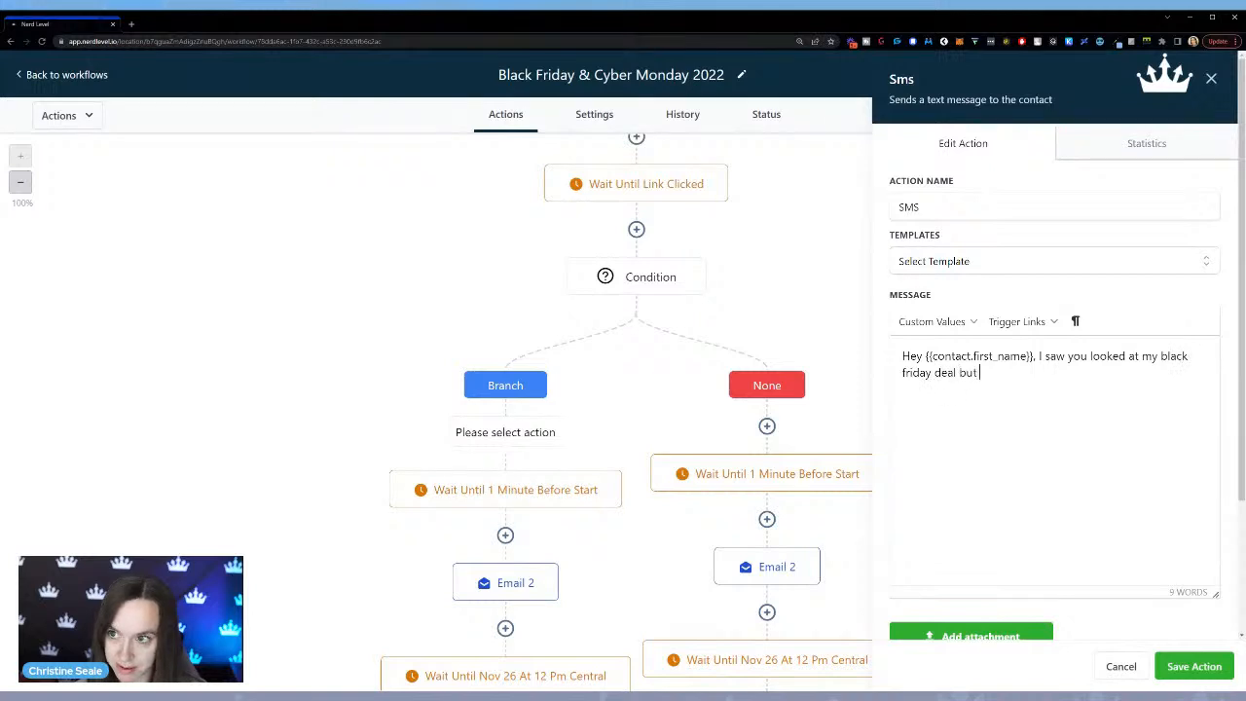
type(" didn't purch")
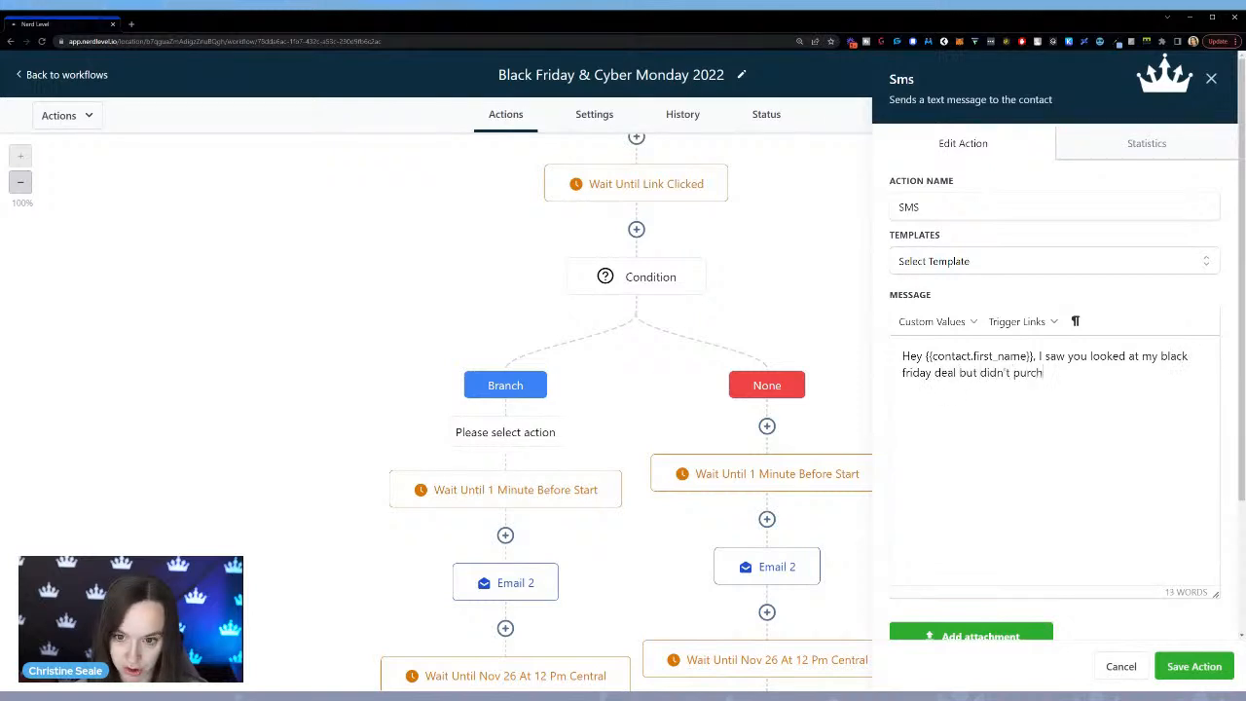
type("ase, did you have any")
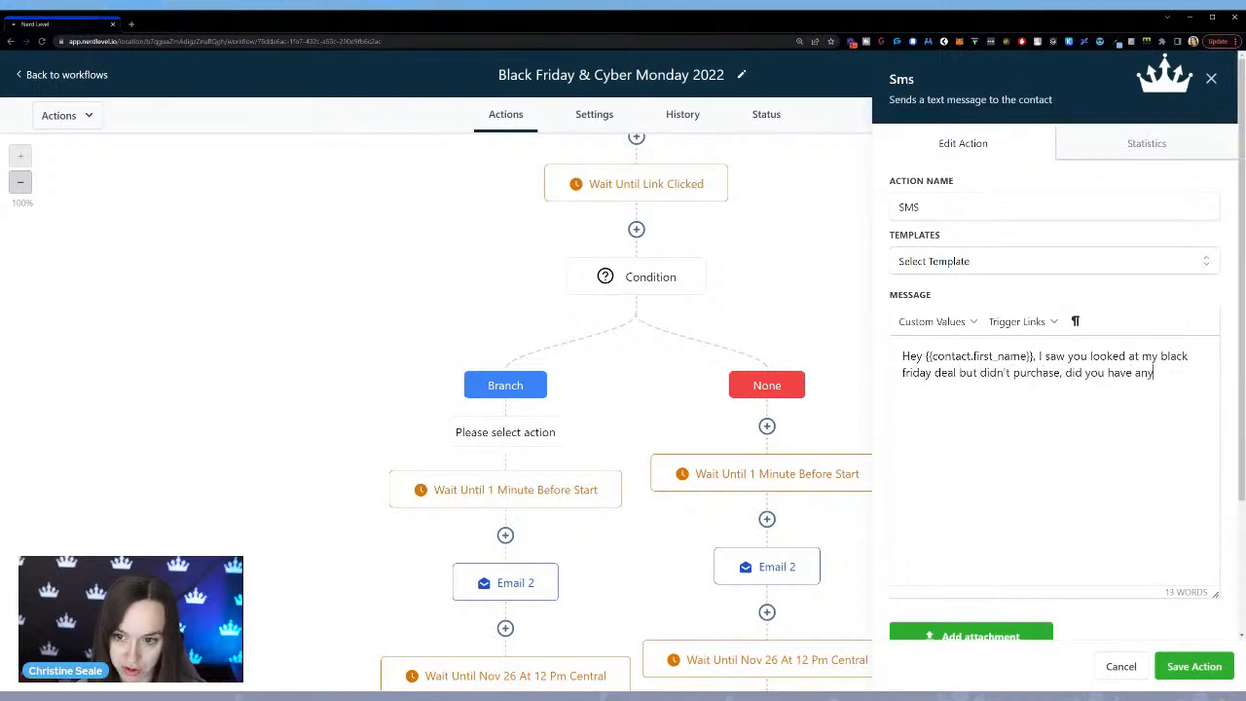
type(" questions about it?")
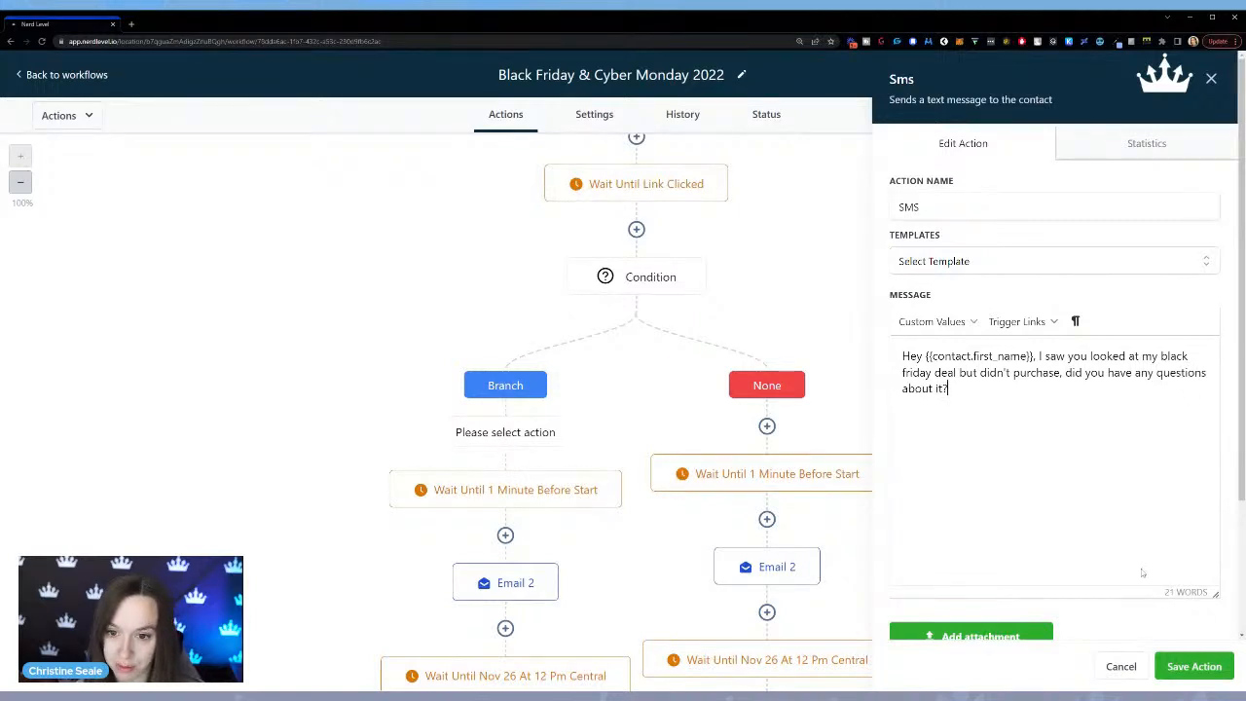
left_click(1194, 666)
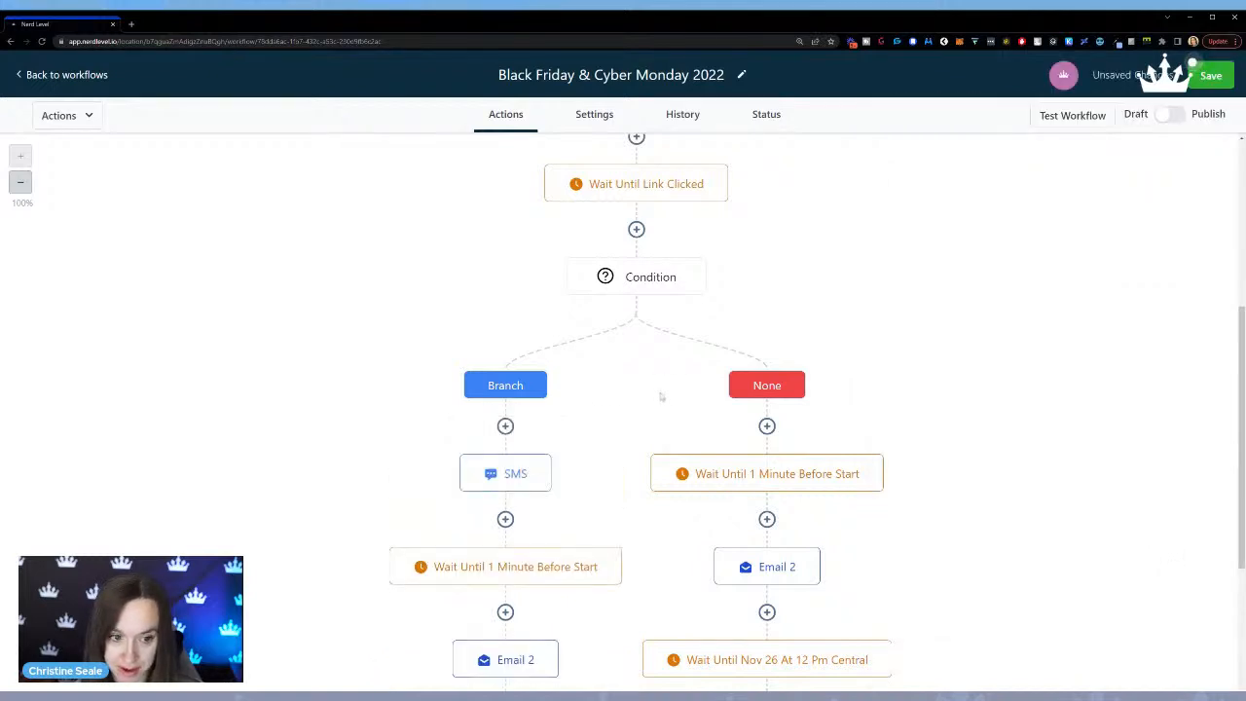
Add a Wait action with a time delay of 30 minutes before the SMS in the Branch path and save it.
left_click(505, 427)
type("wa")
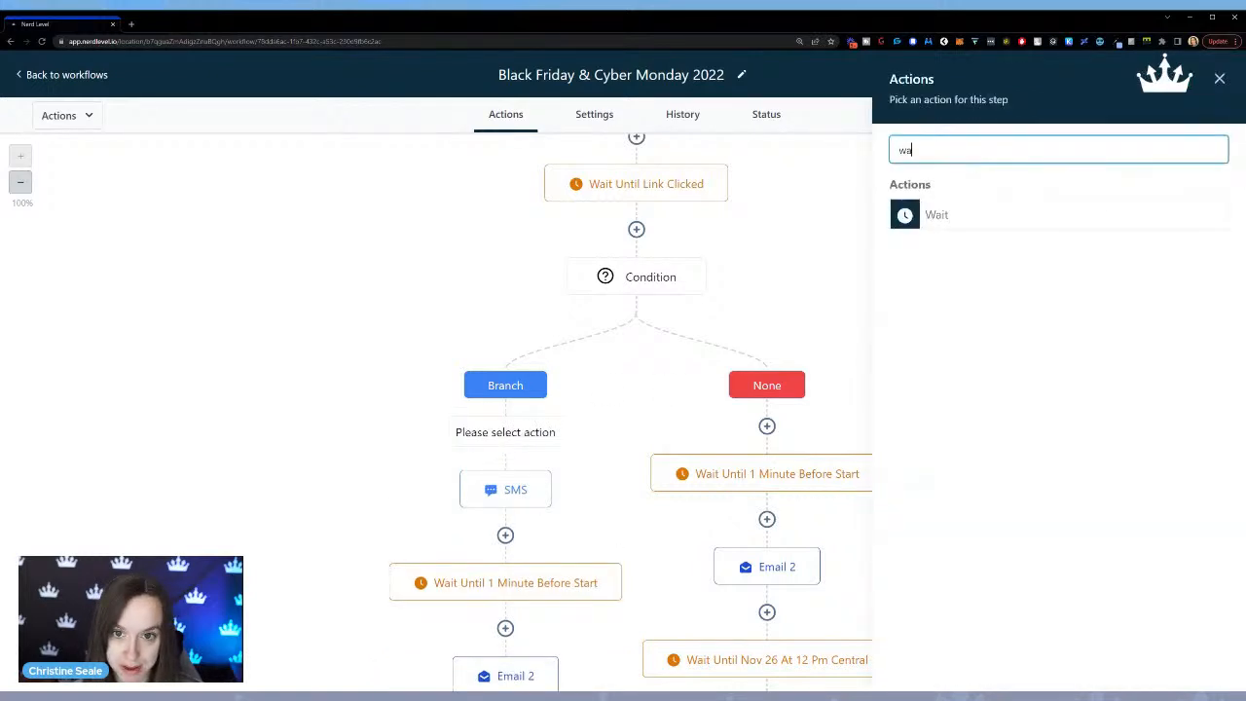
left_click(999, 224)
double_click(623, 310)
type("30")
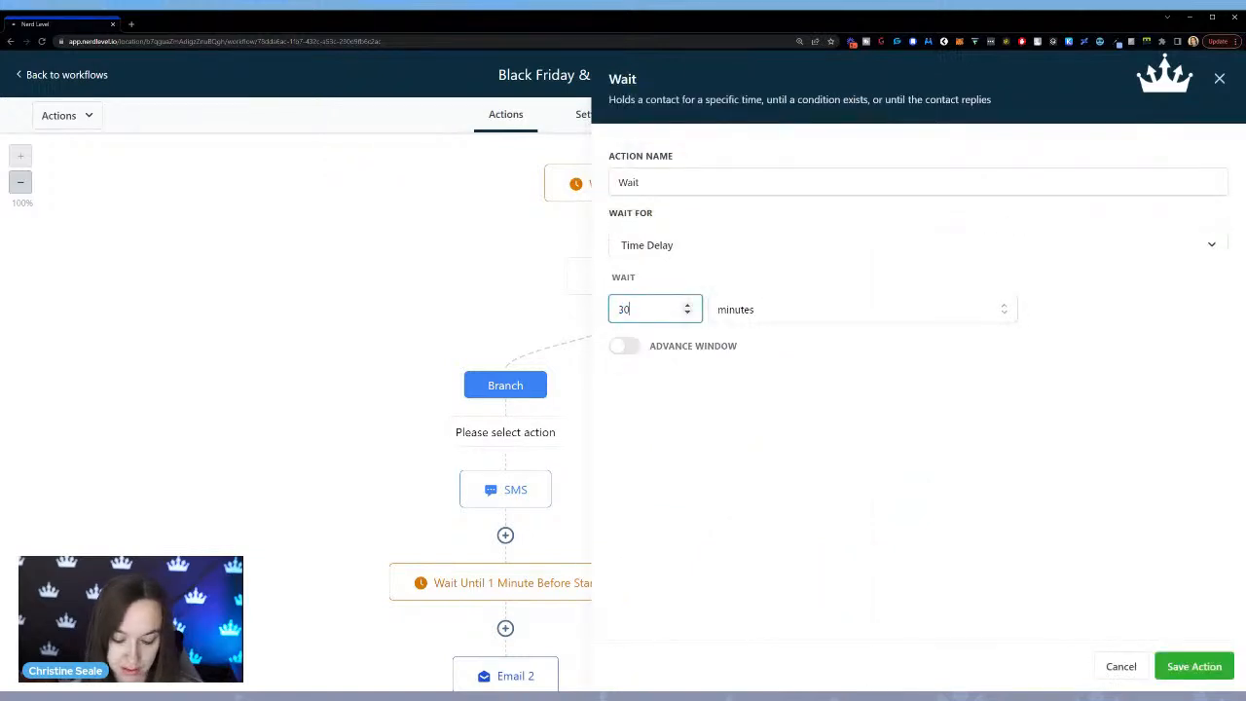
left_click(1194, 666)
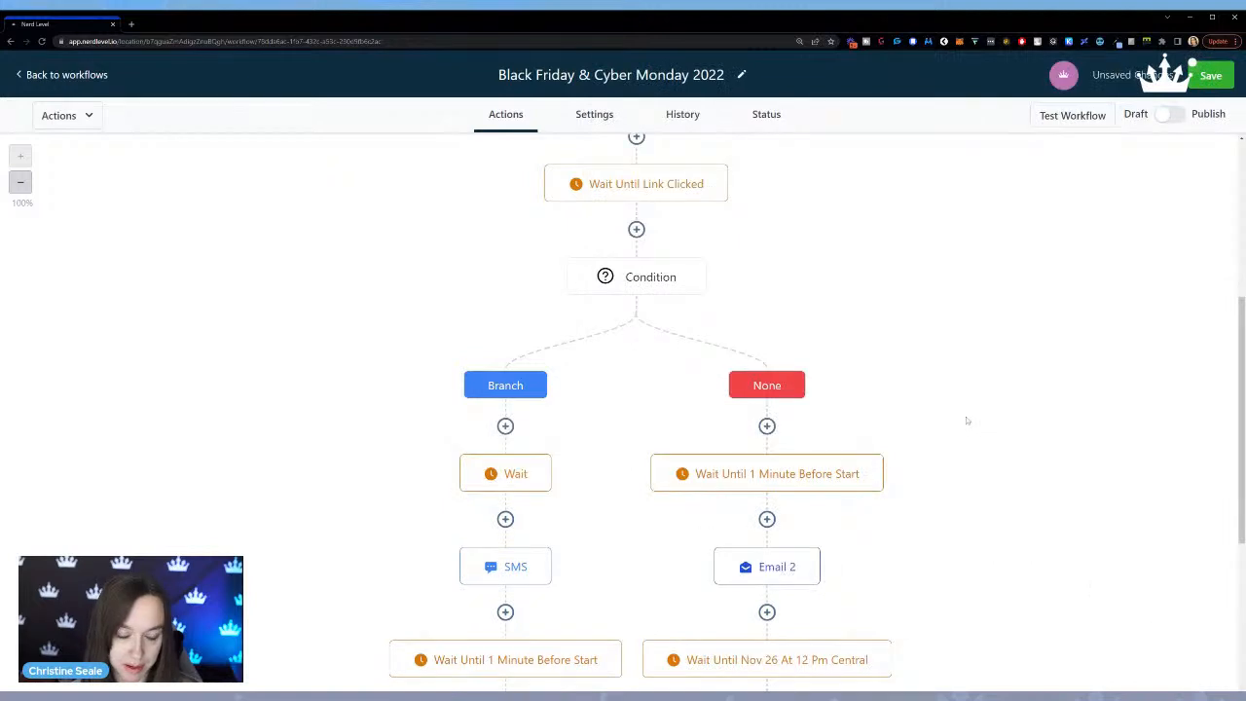
Rename the new wait action before the SMS to "Wait 30 min" and save it.
left_click(545, 459)
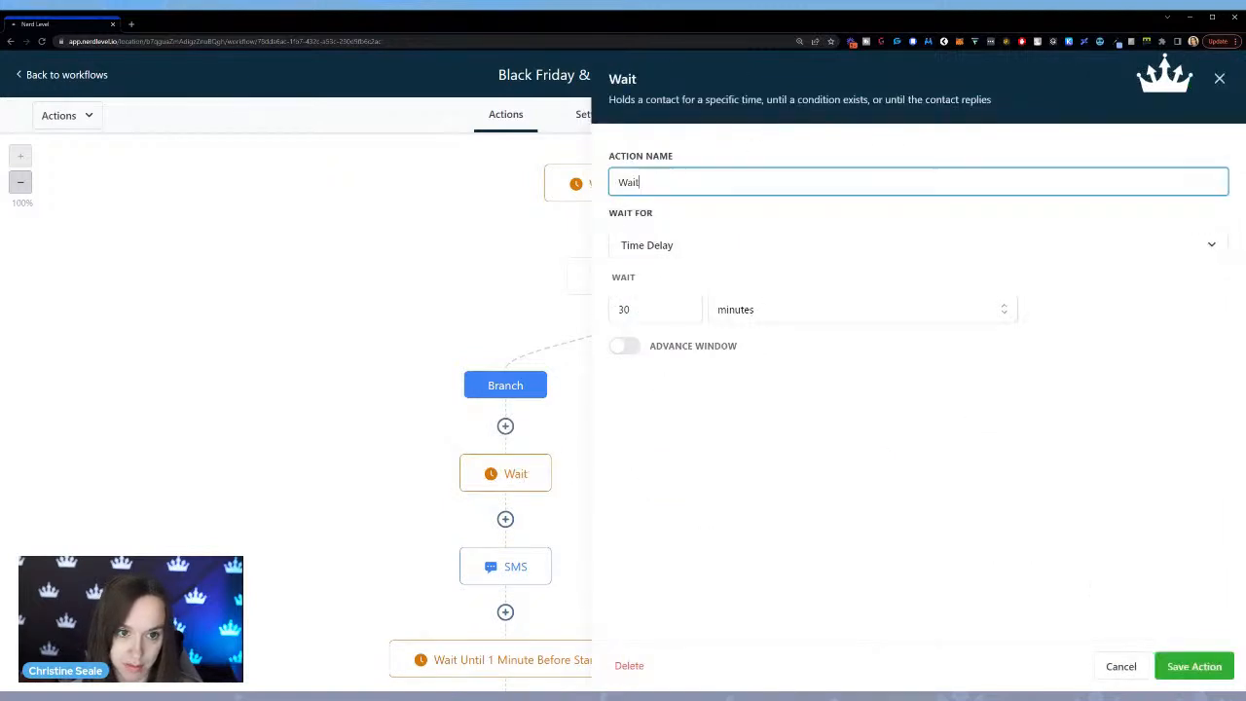
type("in")
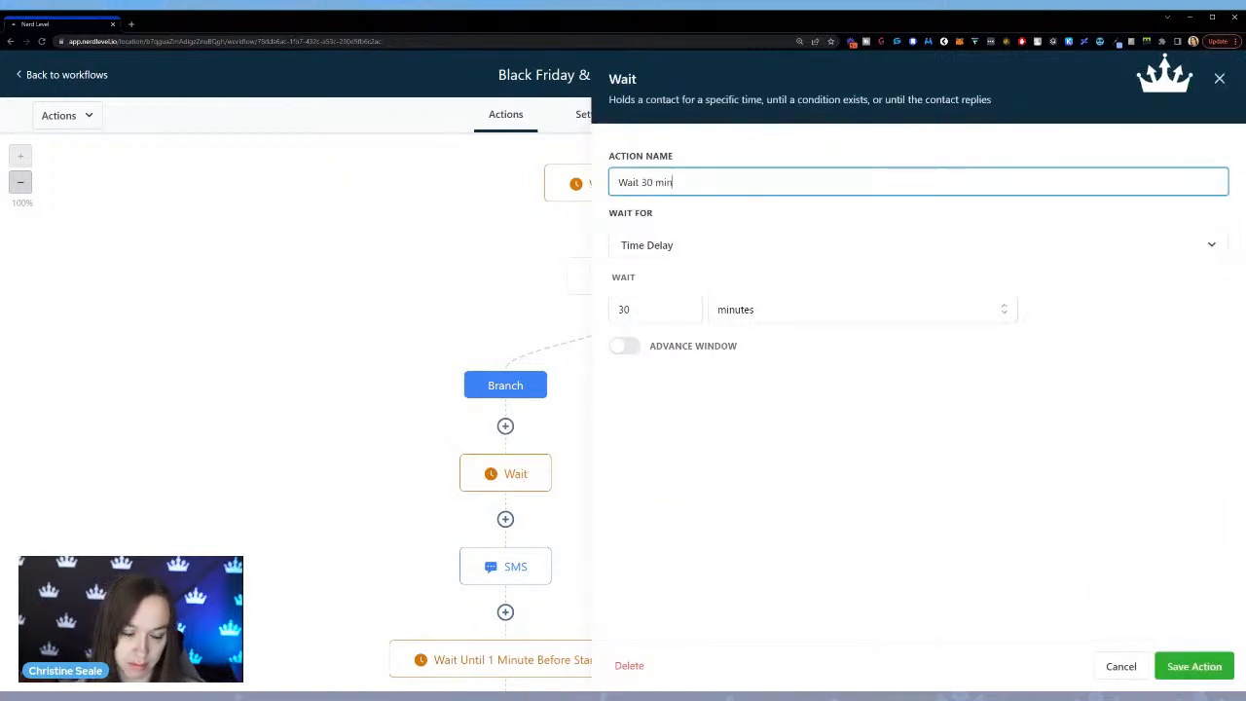
left_click(1194, 666)
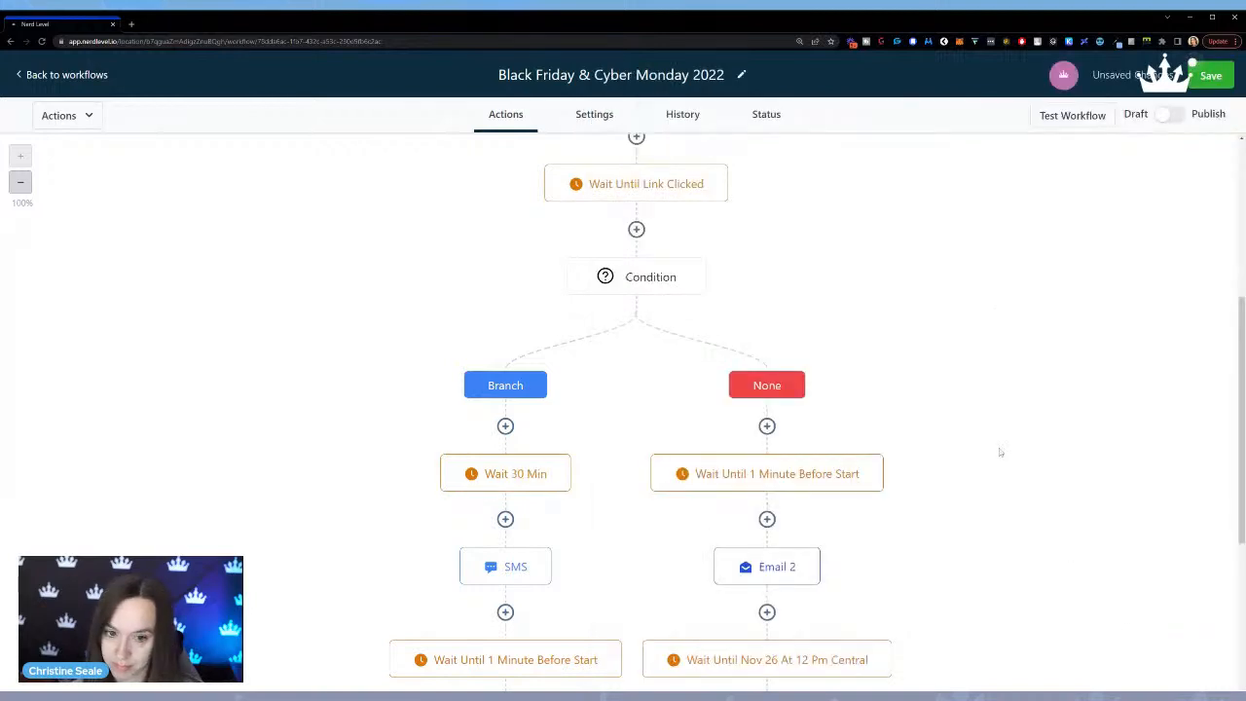
Review the Branch and None paths and the criteria types offered in the Condition, discarding any changes to it.
scroll(1006, 433, "down", 3)
scroll(988, 444, "down", 2)
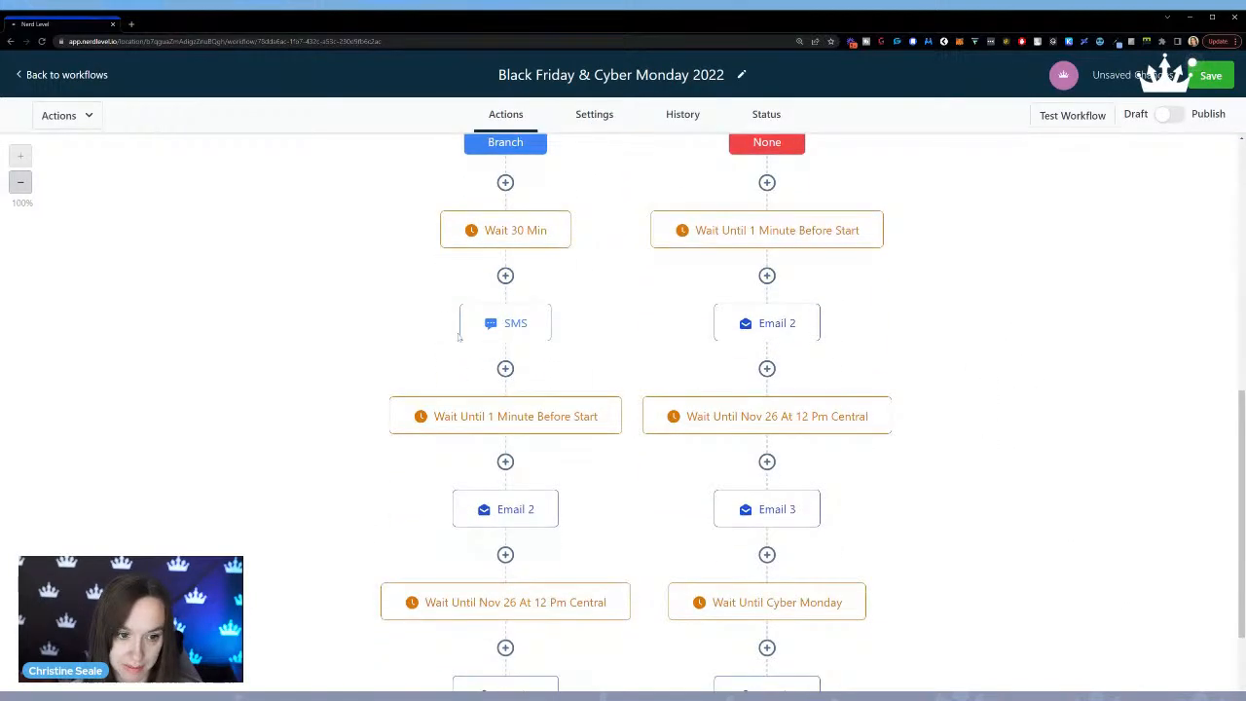
scroll(996, 384, "up", 3)
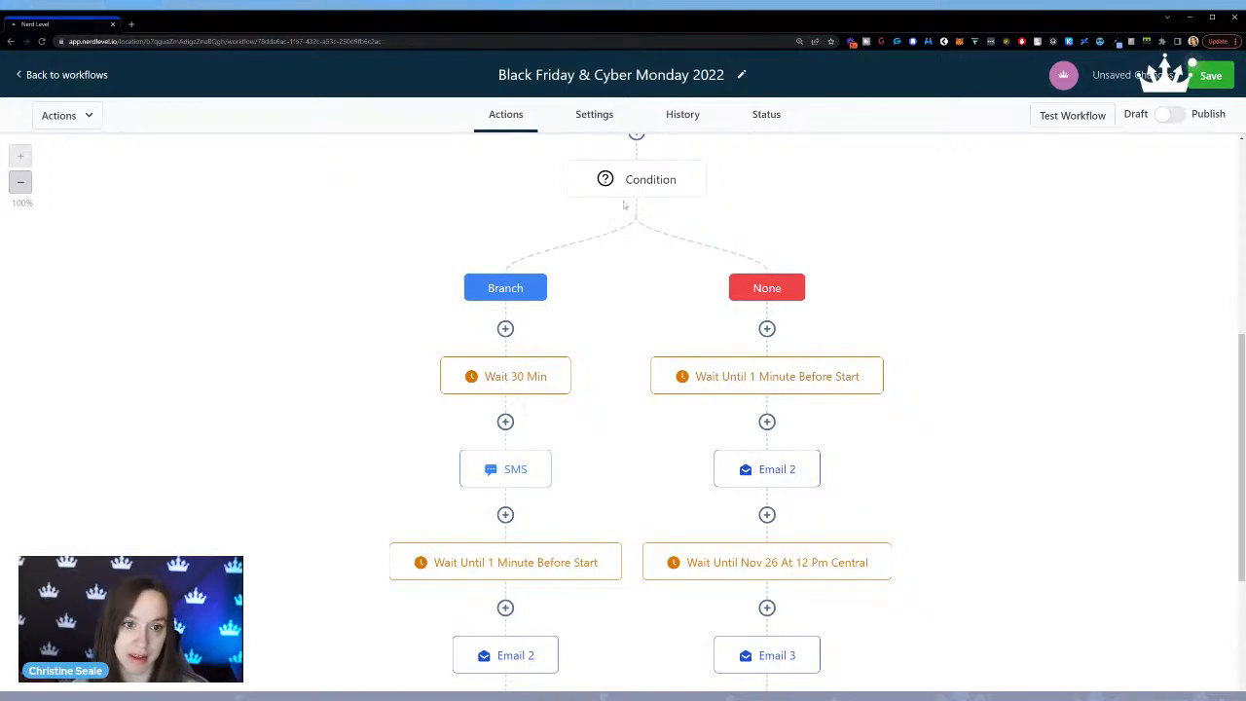
left_click(633, 185)
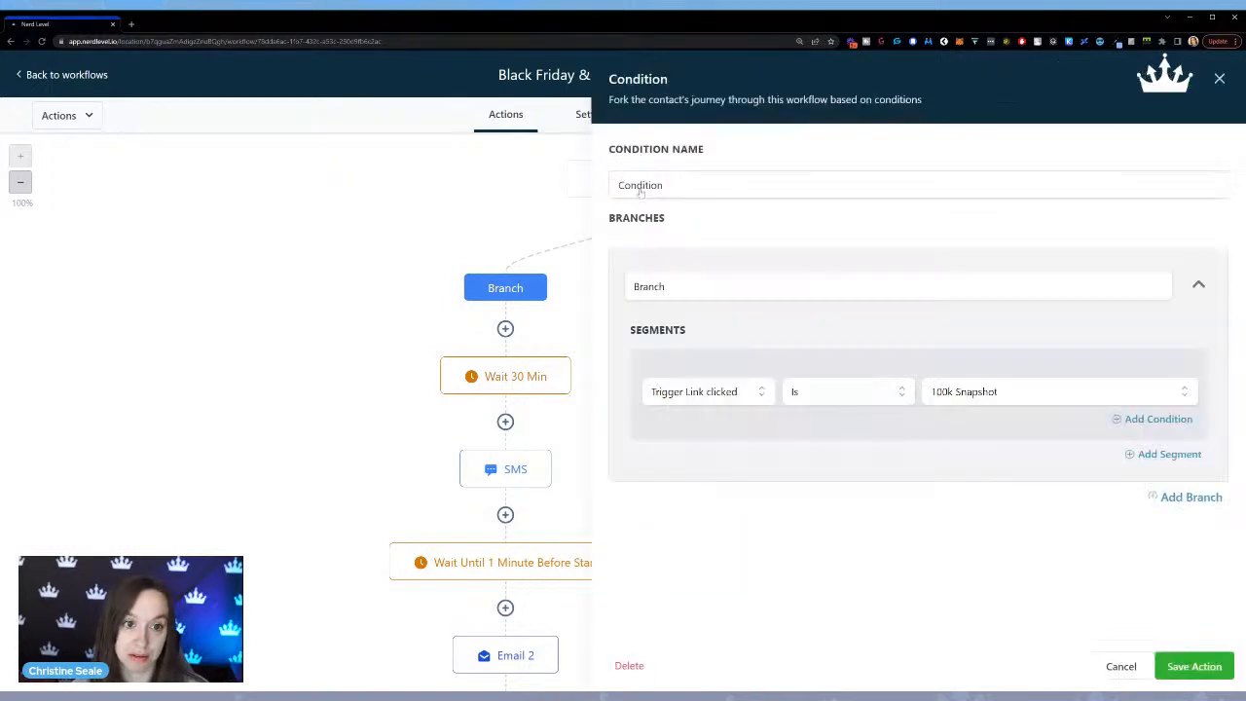
left_click(713, 393)
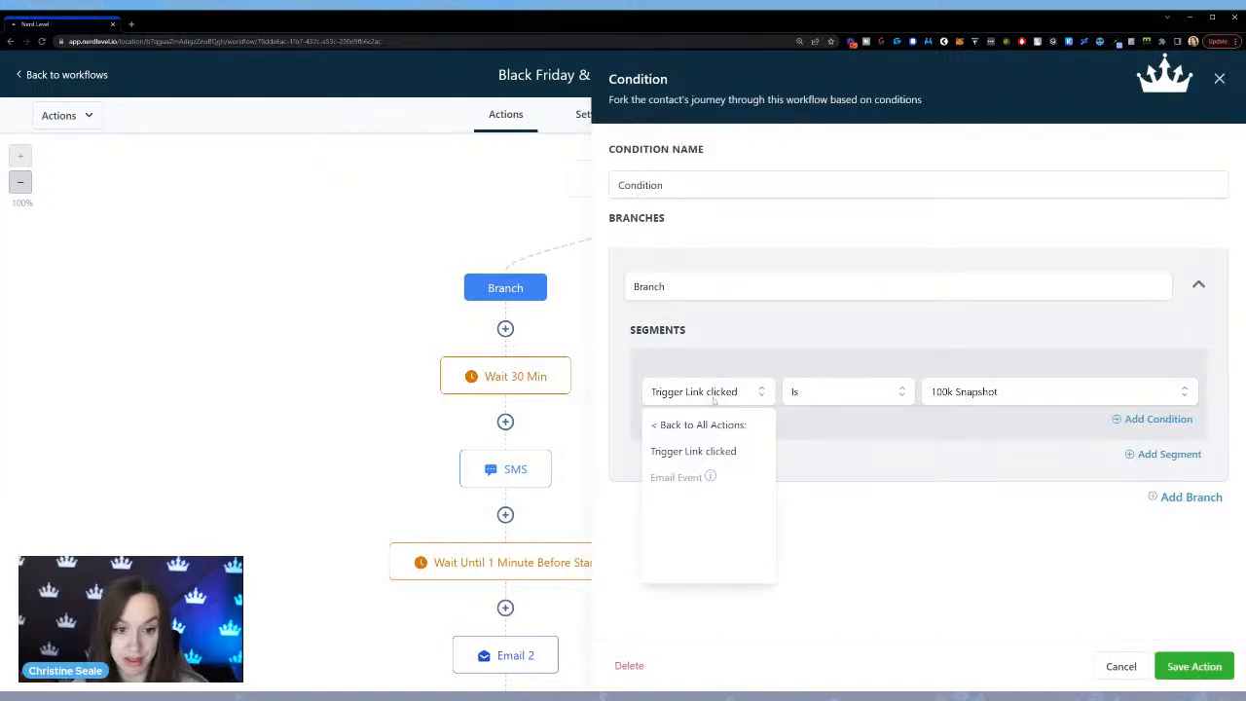
mouse_move(682, 477)
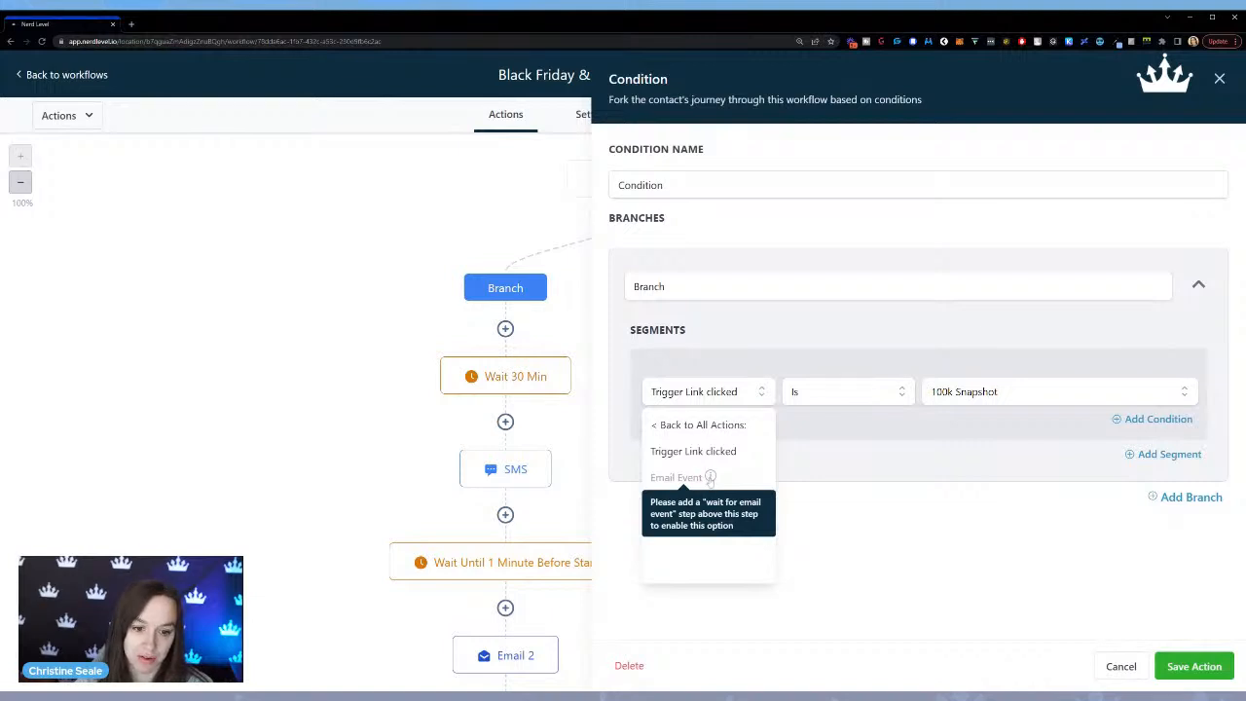
left_click(675, 426)
left_click(1121, 668)
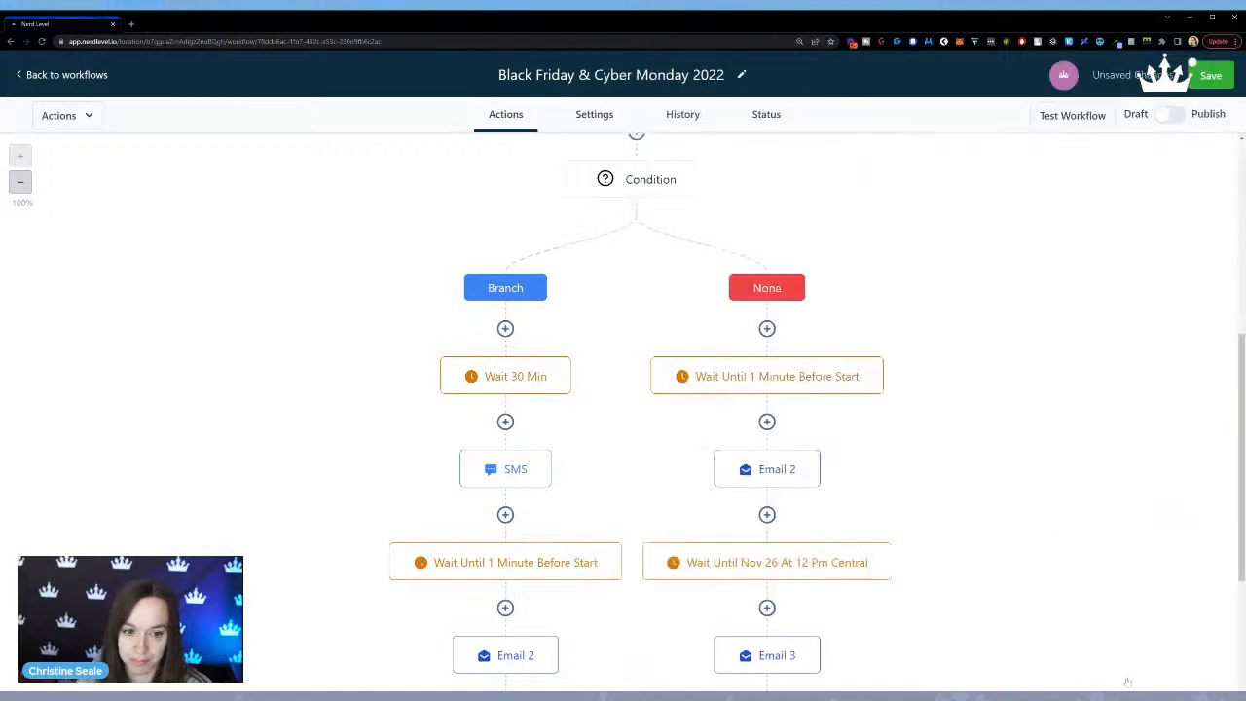
Save the Black Friday & Cyber Monday 2022 workflow and dismiss the notification.
scroll(925, 399, "up", 5)
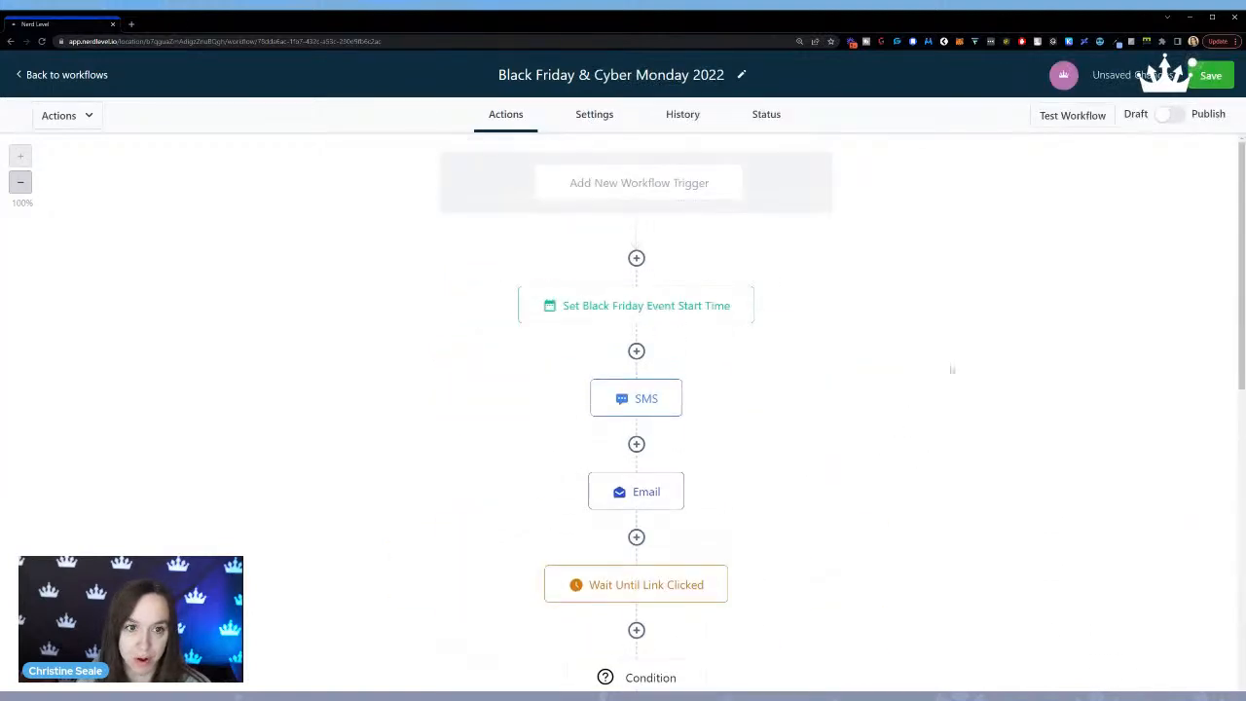
left_click(1199, 71)
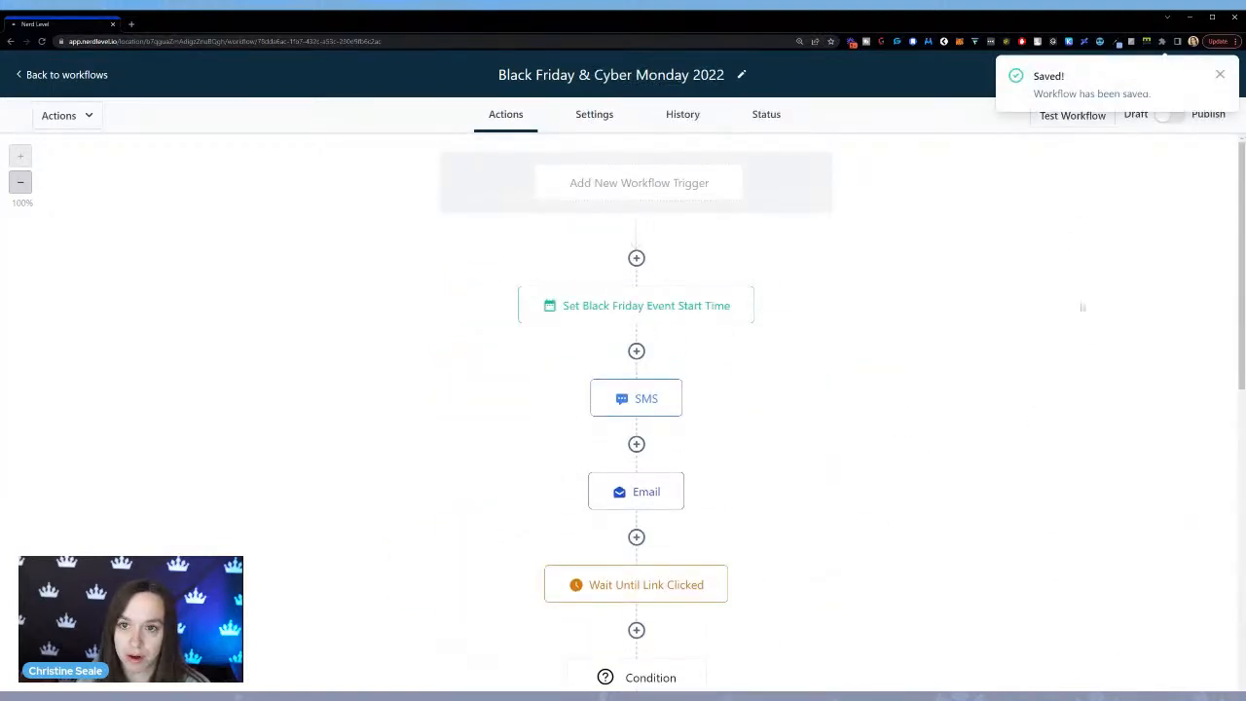
left_click(1219, 74)
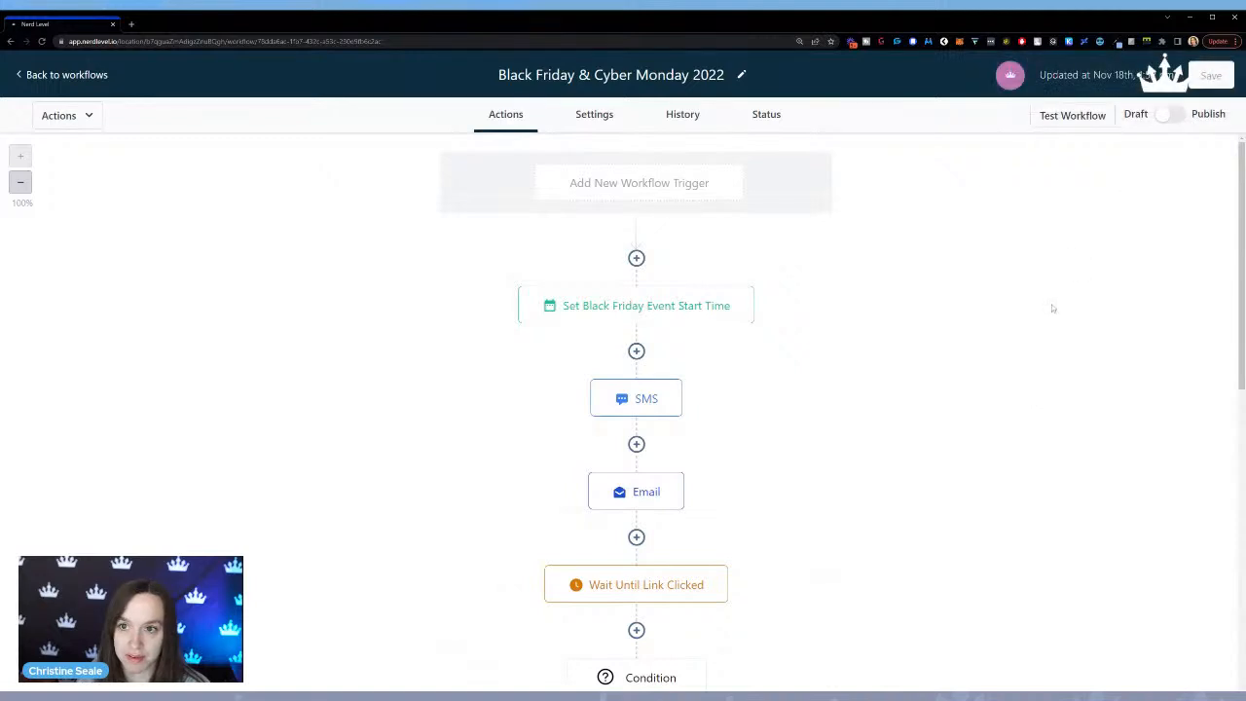
Fill in the sender's full name and support e-mail address as the workflow's default From Name and From Email.
scroll(1052, 308, "down", 10)
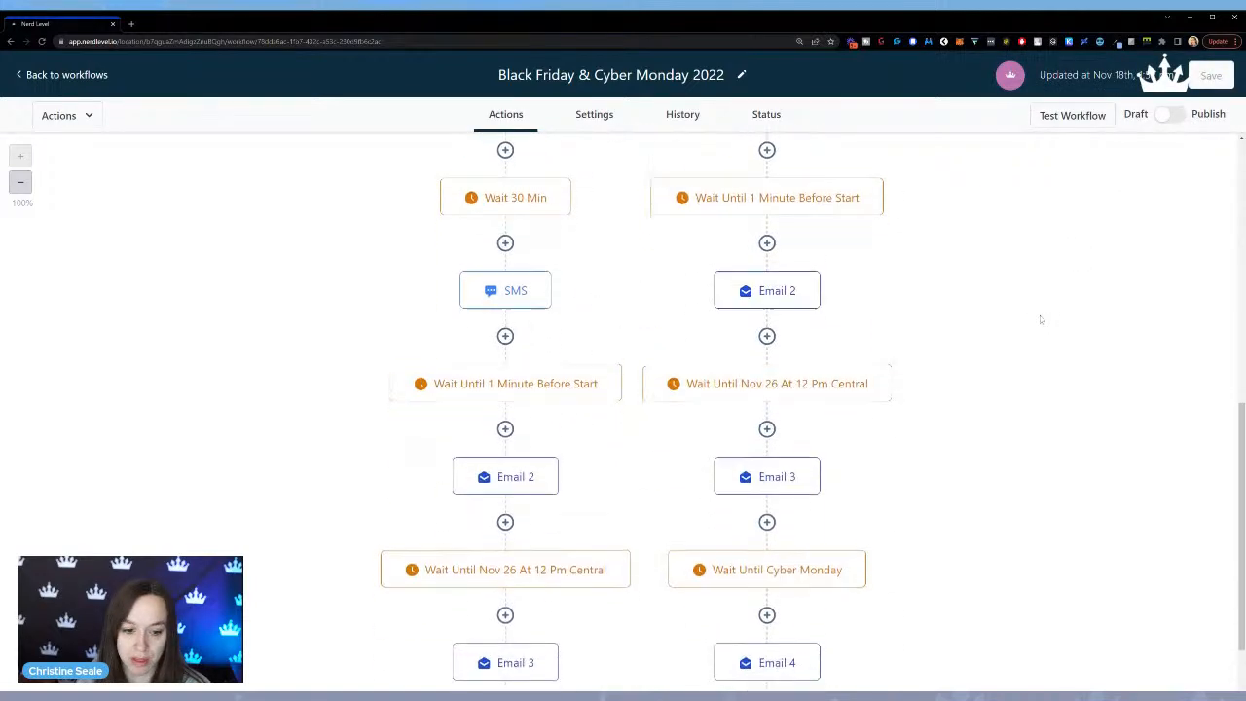
scroll(1040, 321, "up", 10)
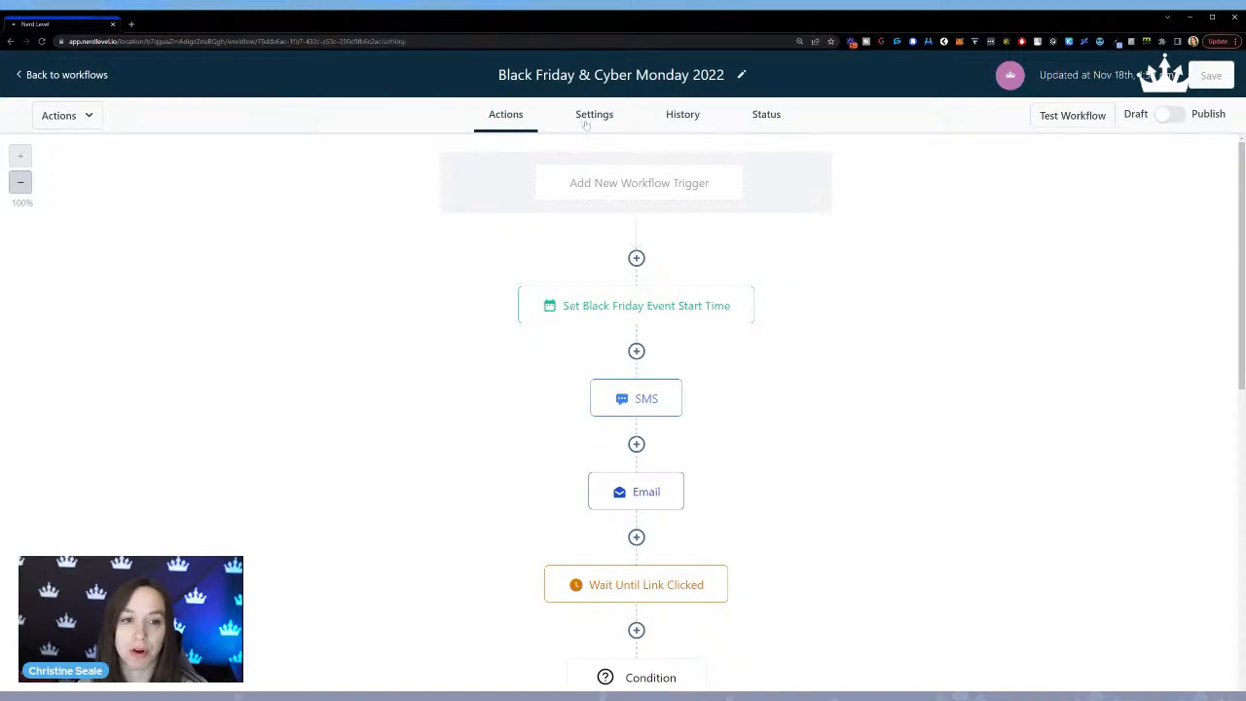
left_click(587, 123)
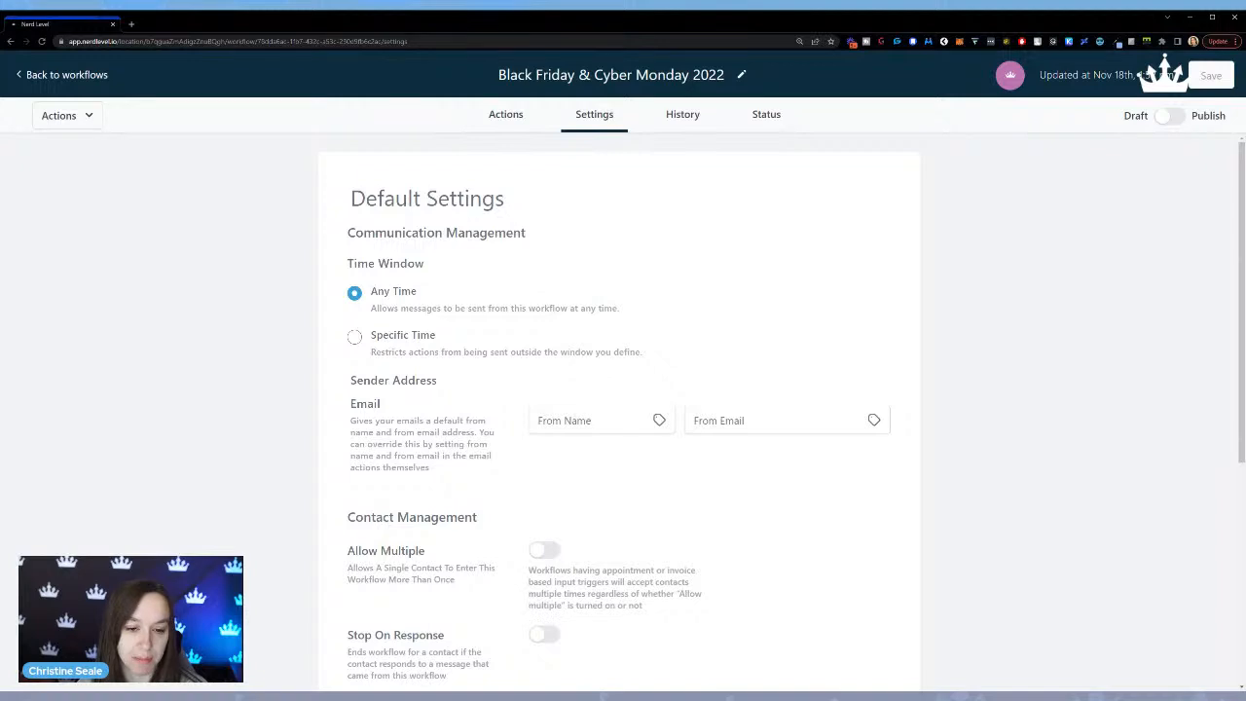
left_click(769, 420)
left_click(592, 421)
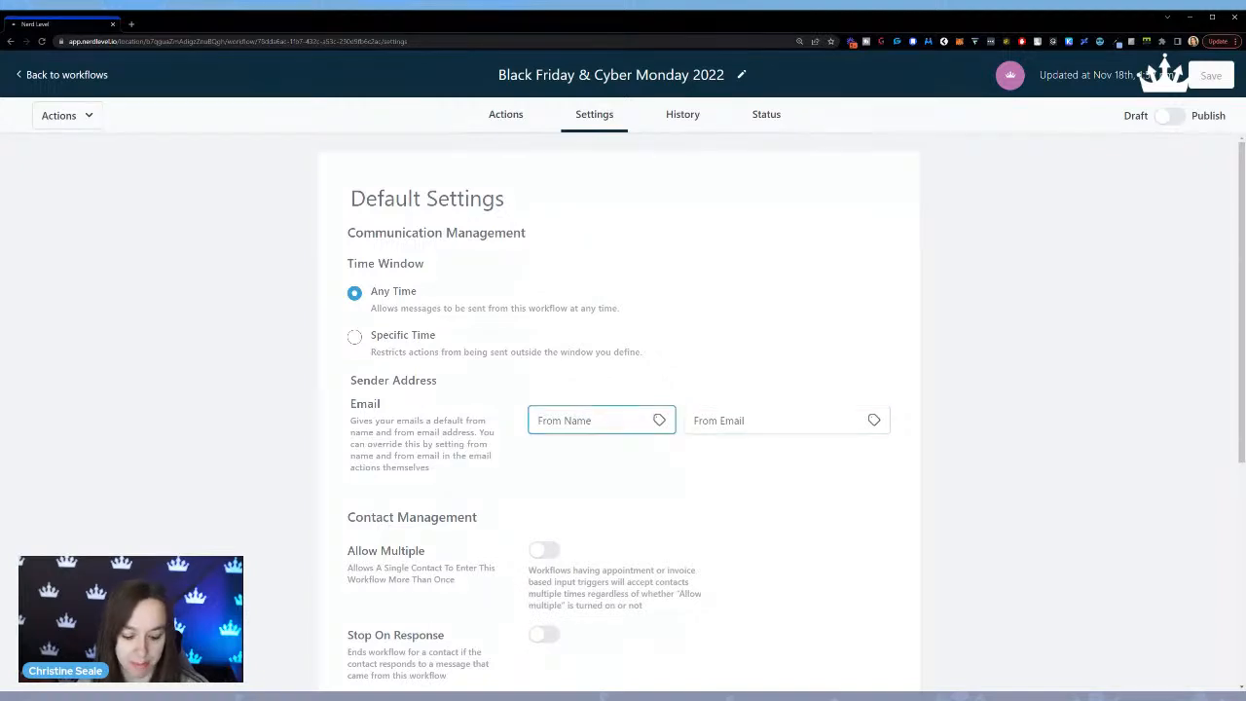
key("BackSpace")
key("BackSpace")
key("BackSpace")
key("Tab")
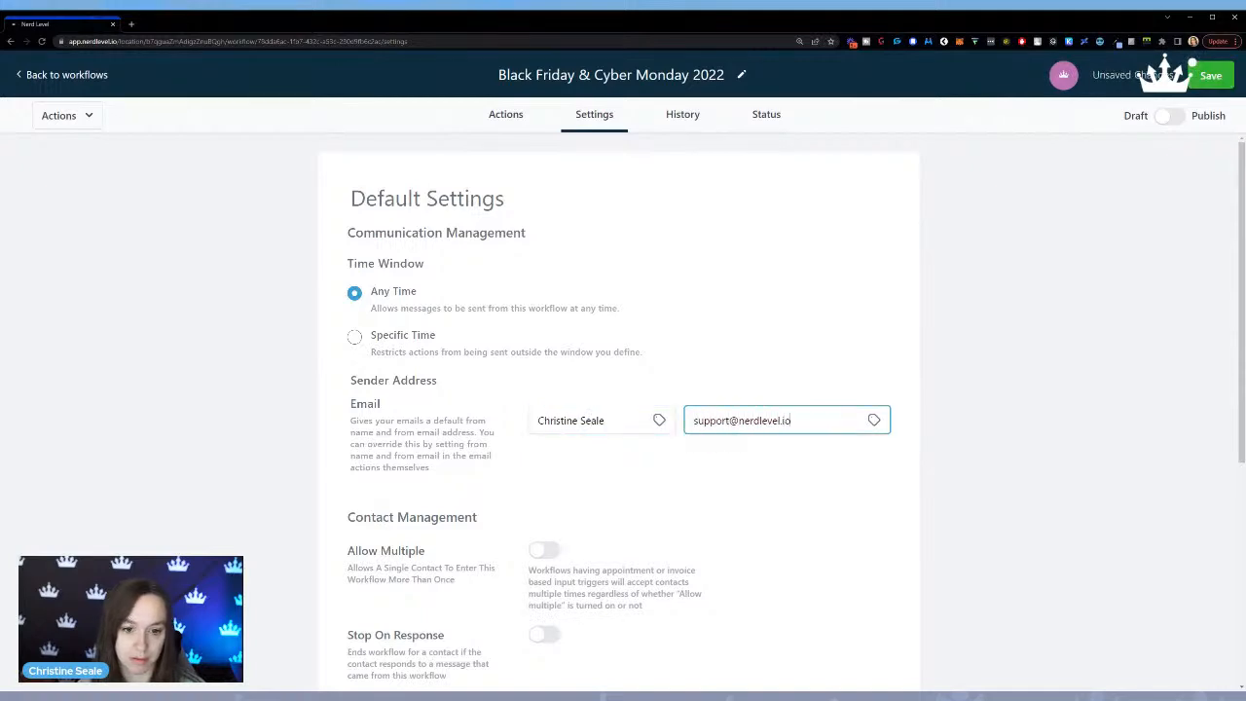
Save the workflow's default sender settings, and check the contact selection offered for testing the workflow without running a test.
left_click(1215, 78)
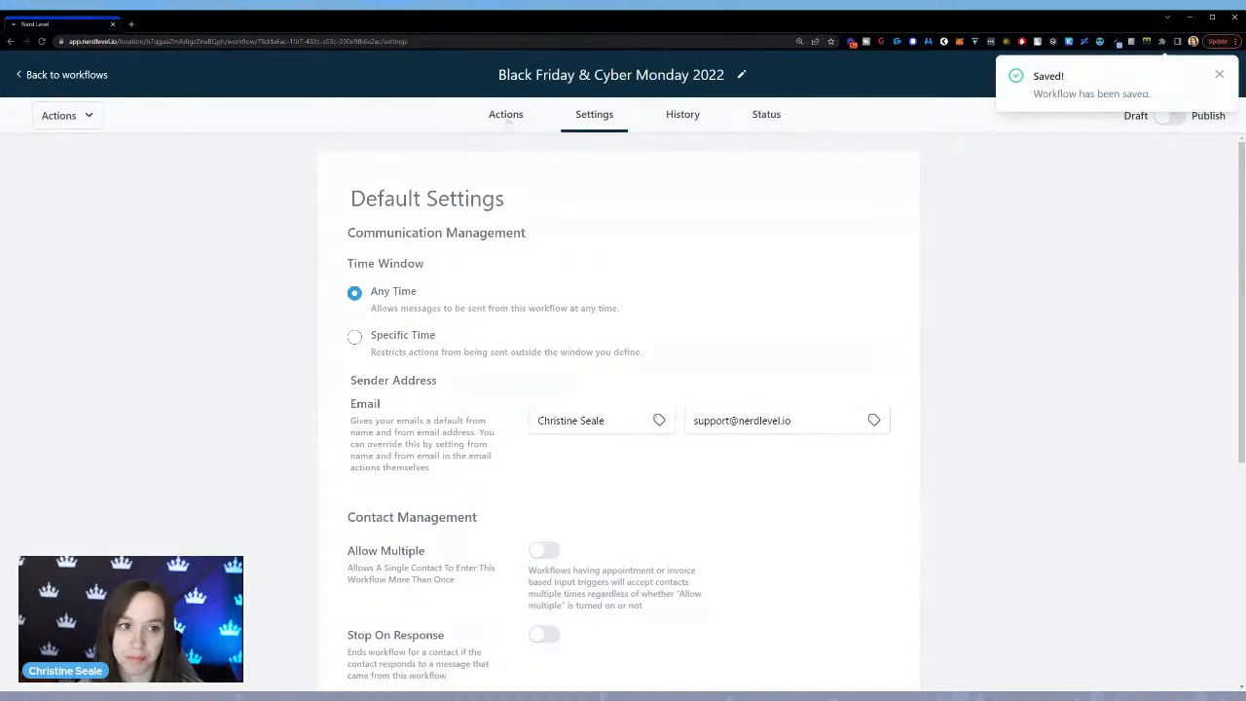
left_click(507, 114)
left_click(1054, 127)
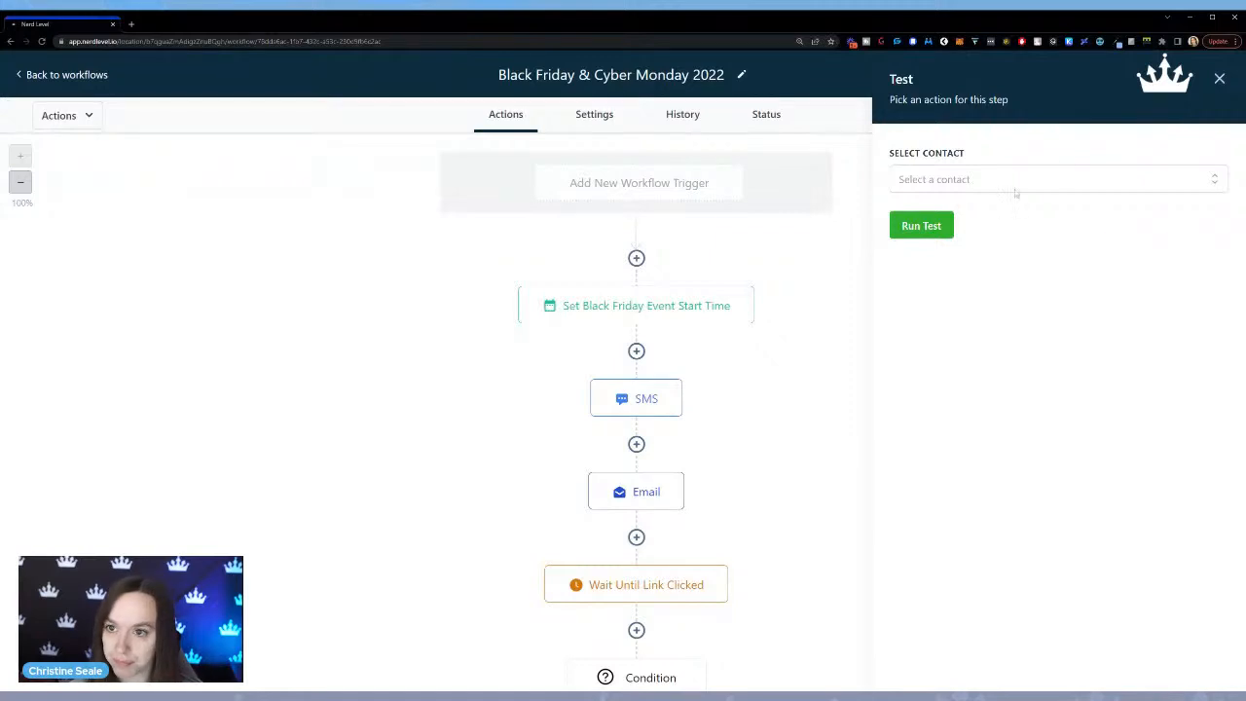
left_click(1219, 78)
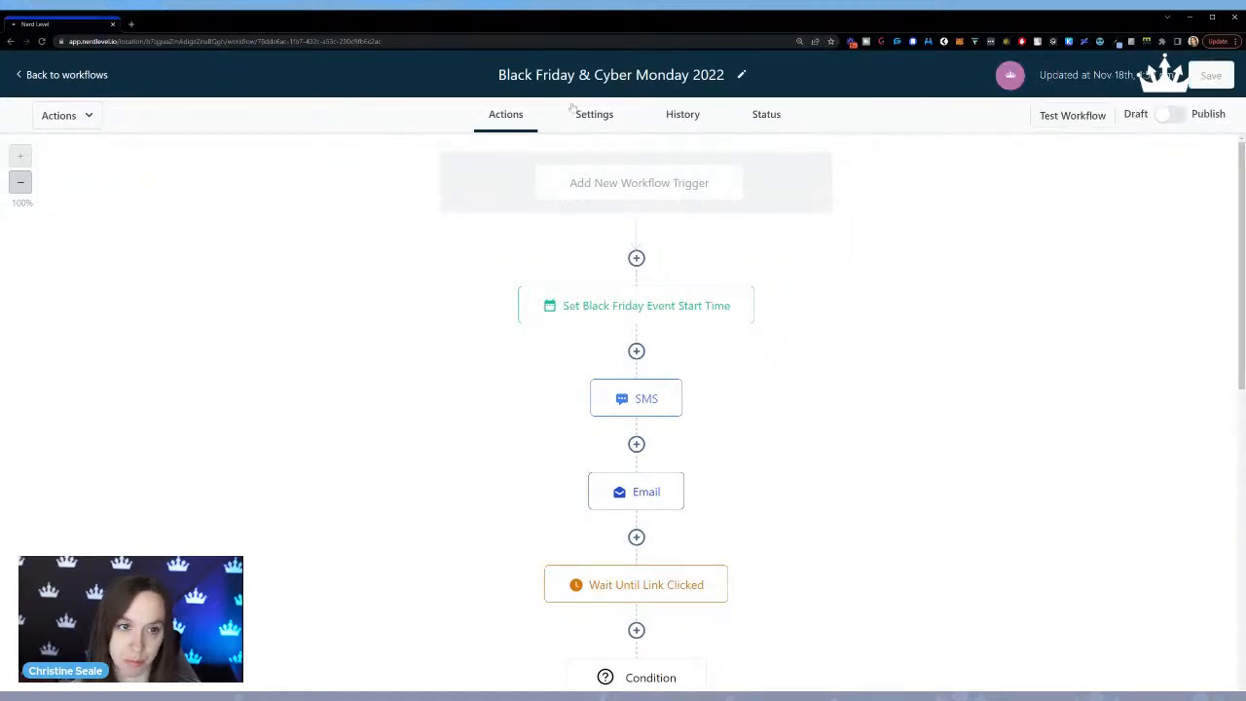
Review the workflow's default settings, action logs and current contact statuses, and return to its action sequence.
left_click(596, 117)
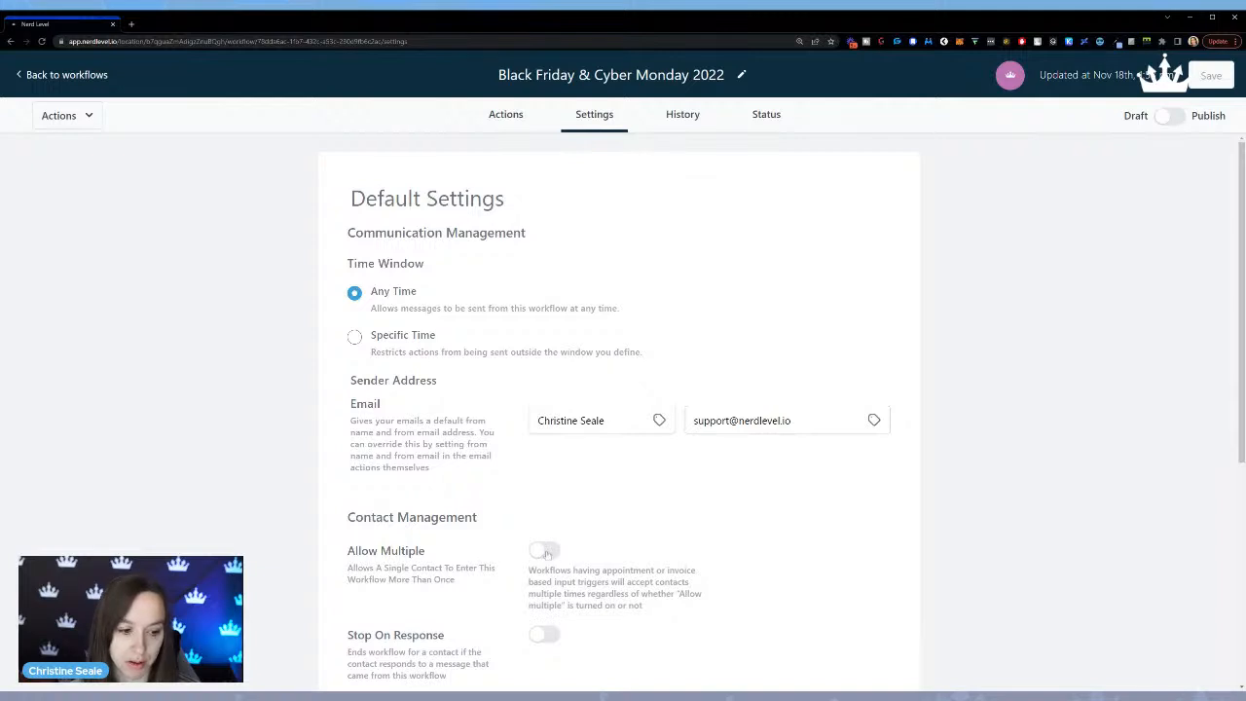
left_click(695, 119)
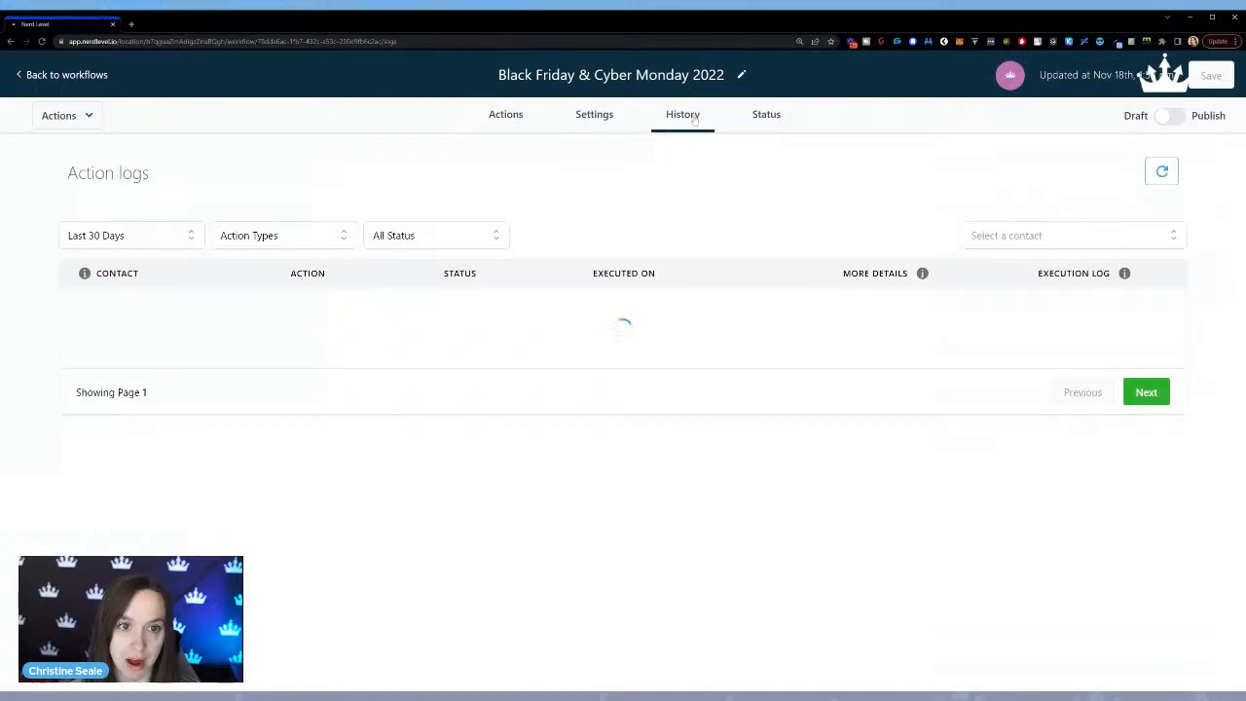
left_click(755, 122)
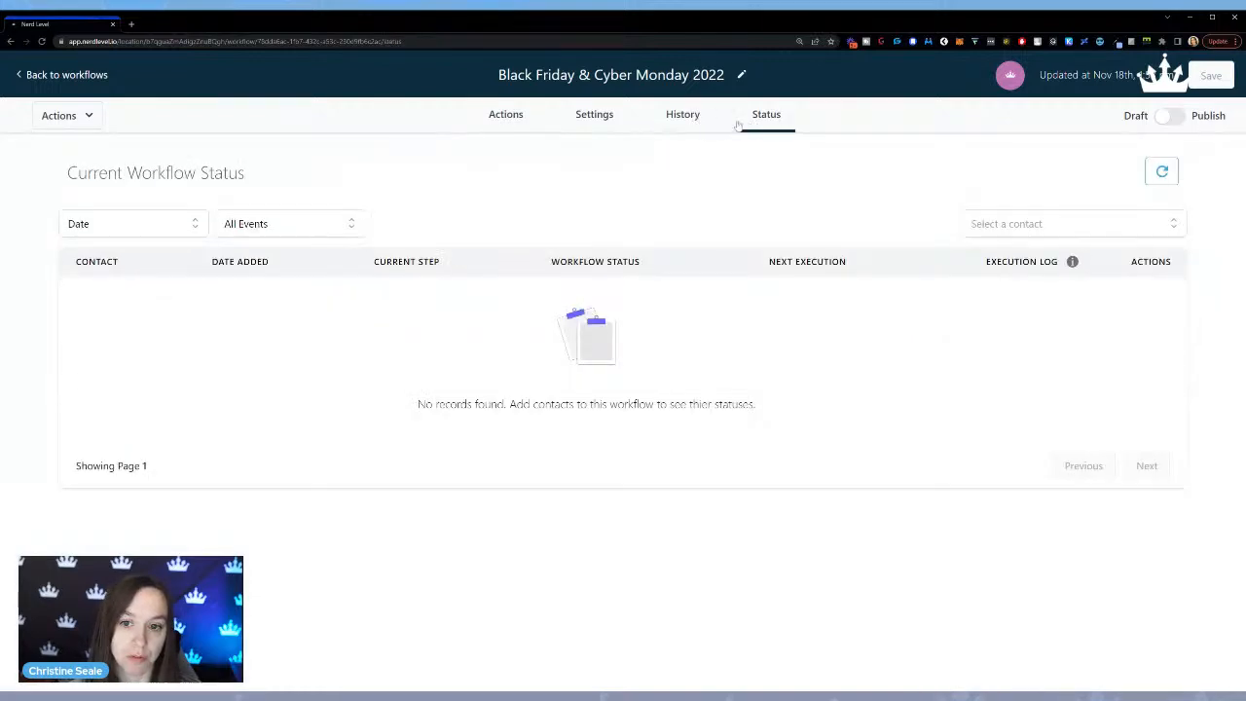
left_click(688, 121)
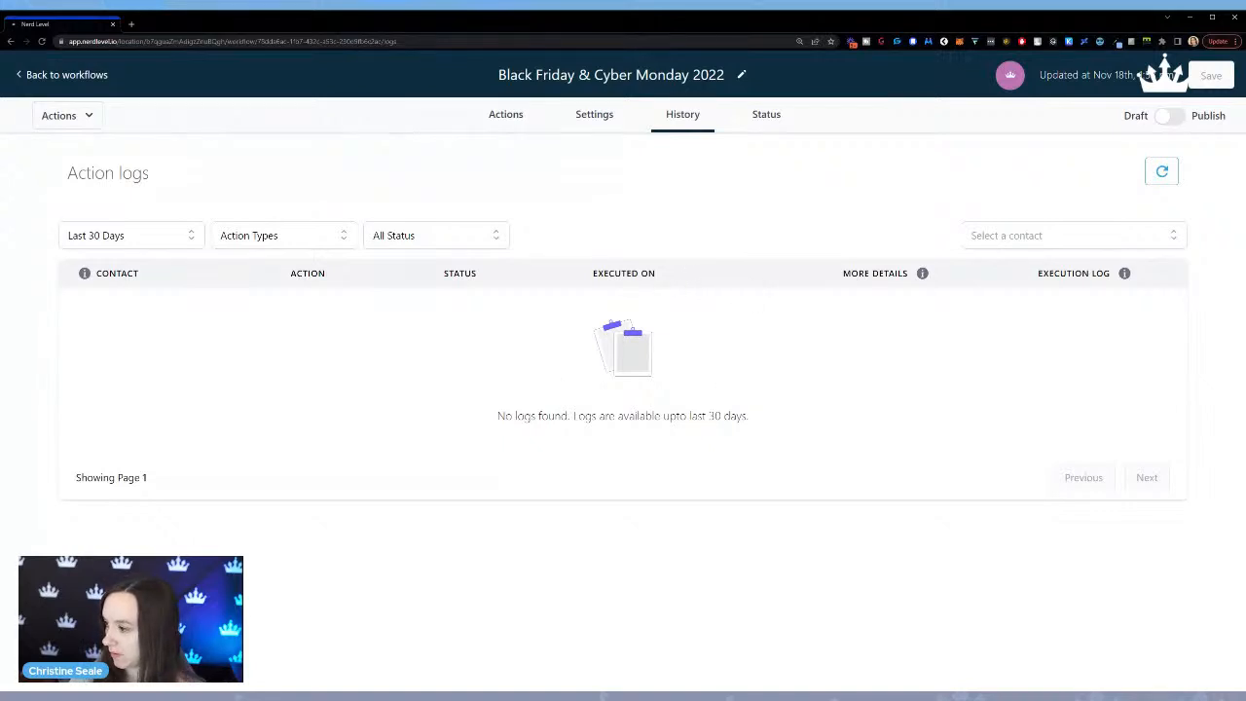
left_click(523, 120)
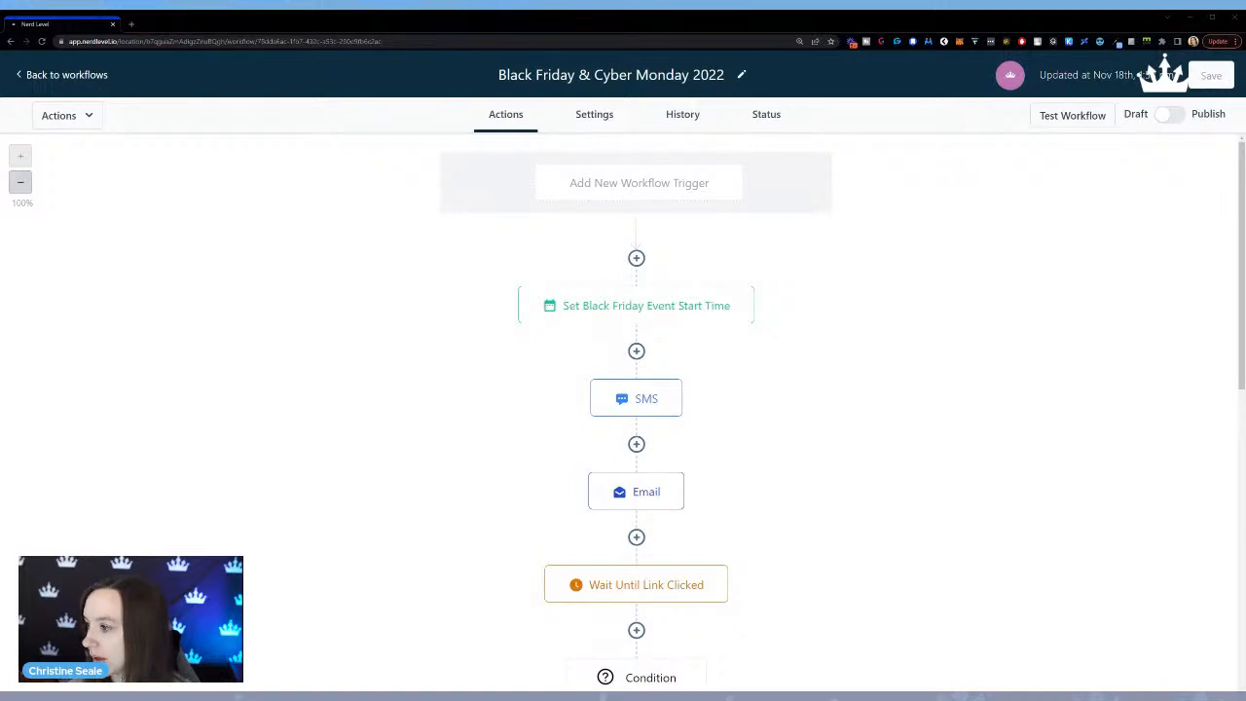
Select all contacts on the first page of the contact list and proceed to add them to a campaign or workflow.
key("ctrl+plus")
key("ctrl+plus")
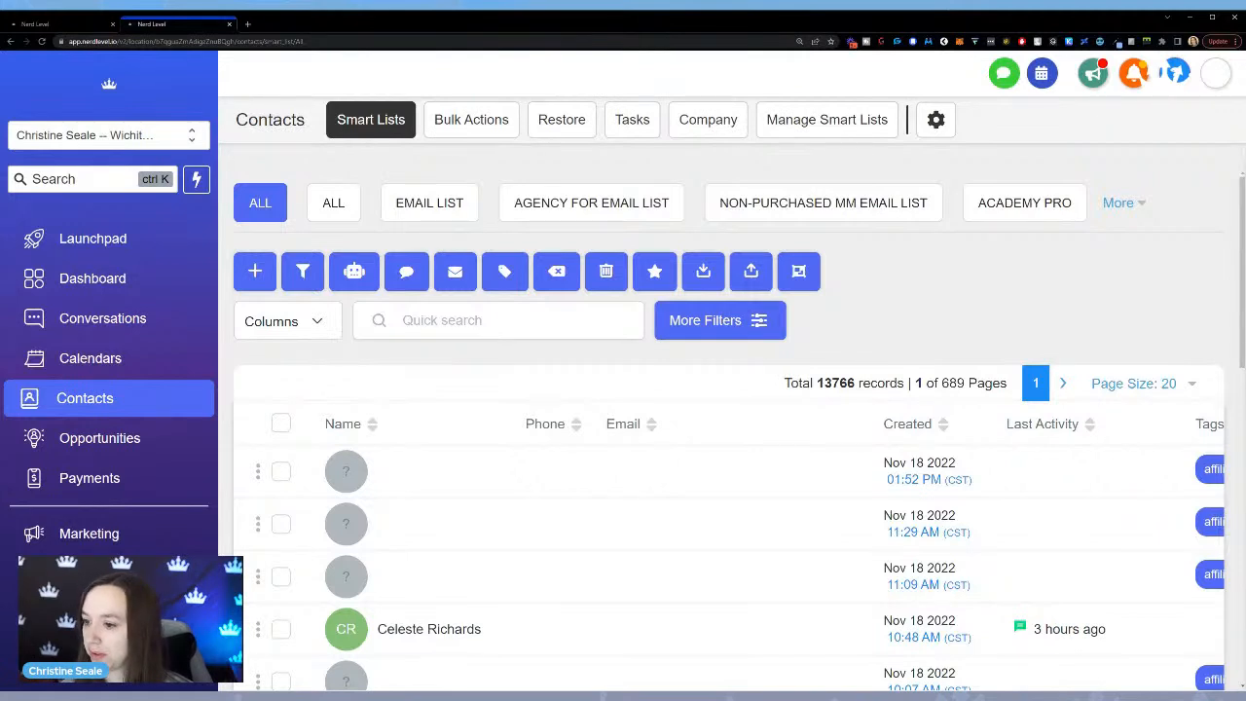
left_click(281, 423)
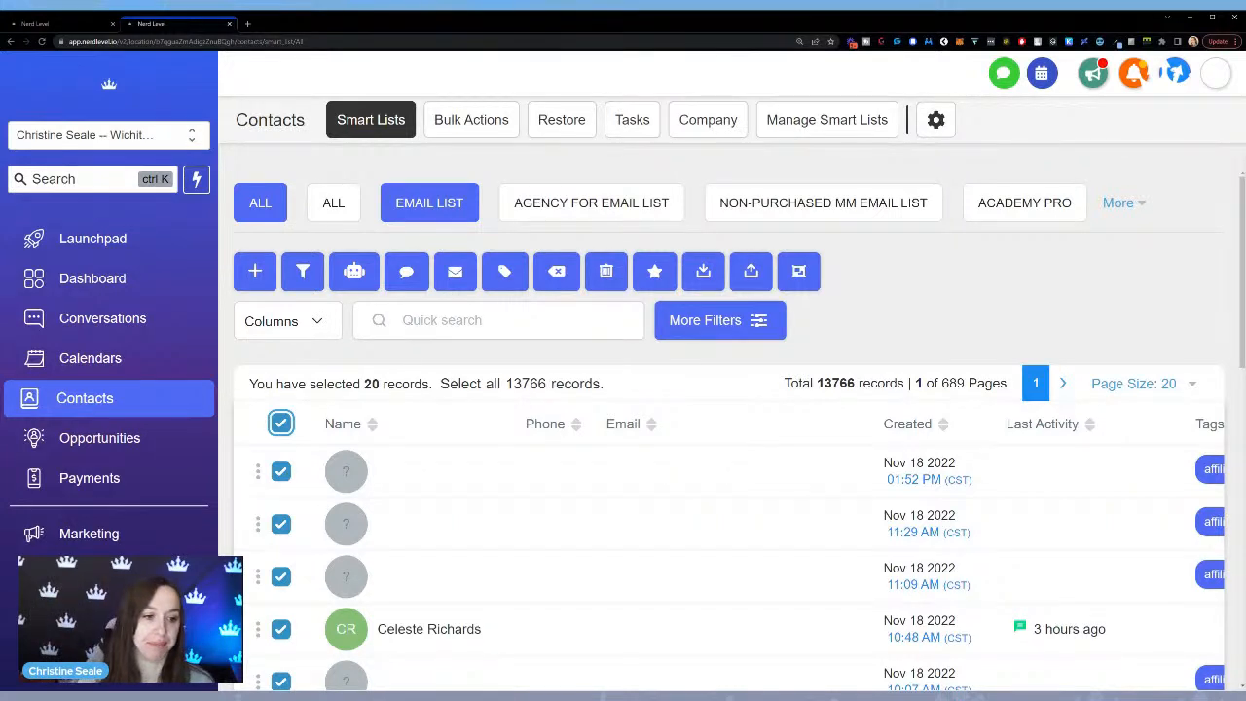
left_click(365, 284)
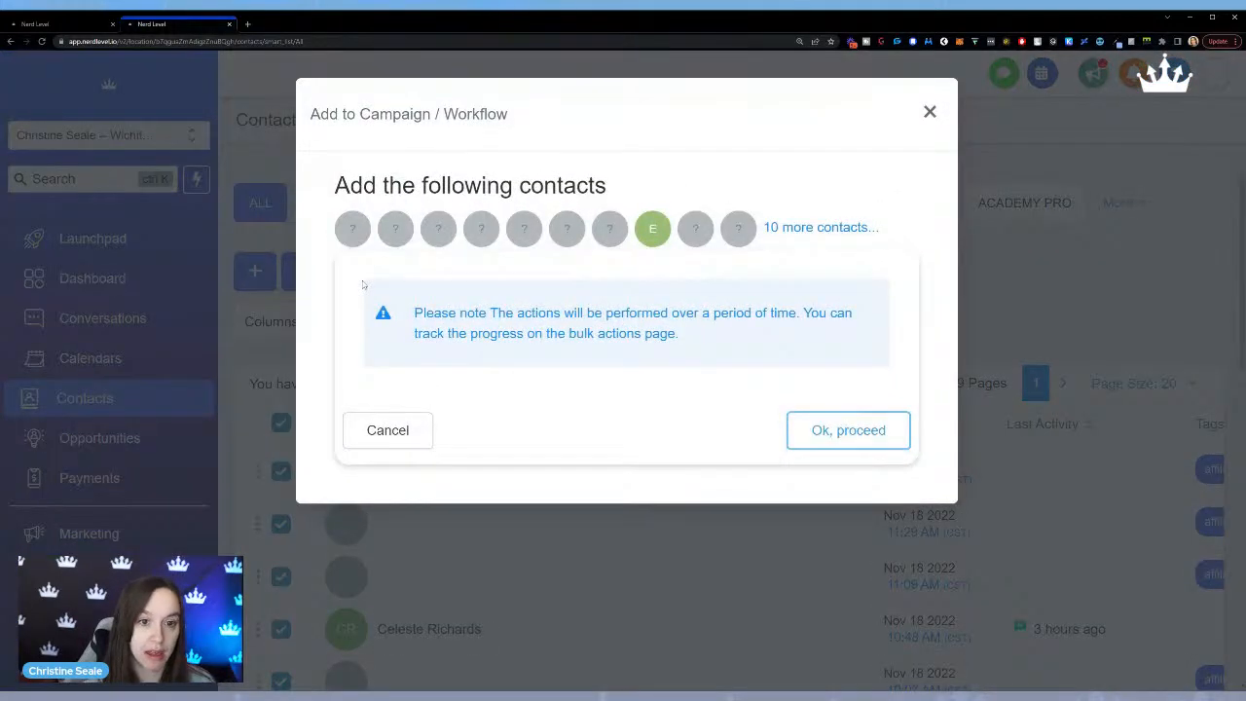
left_click(876, 431)
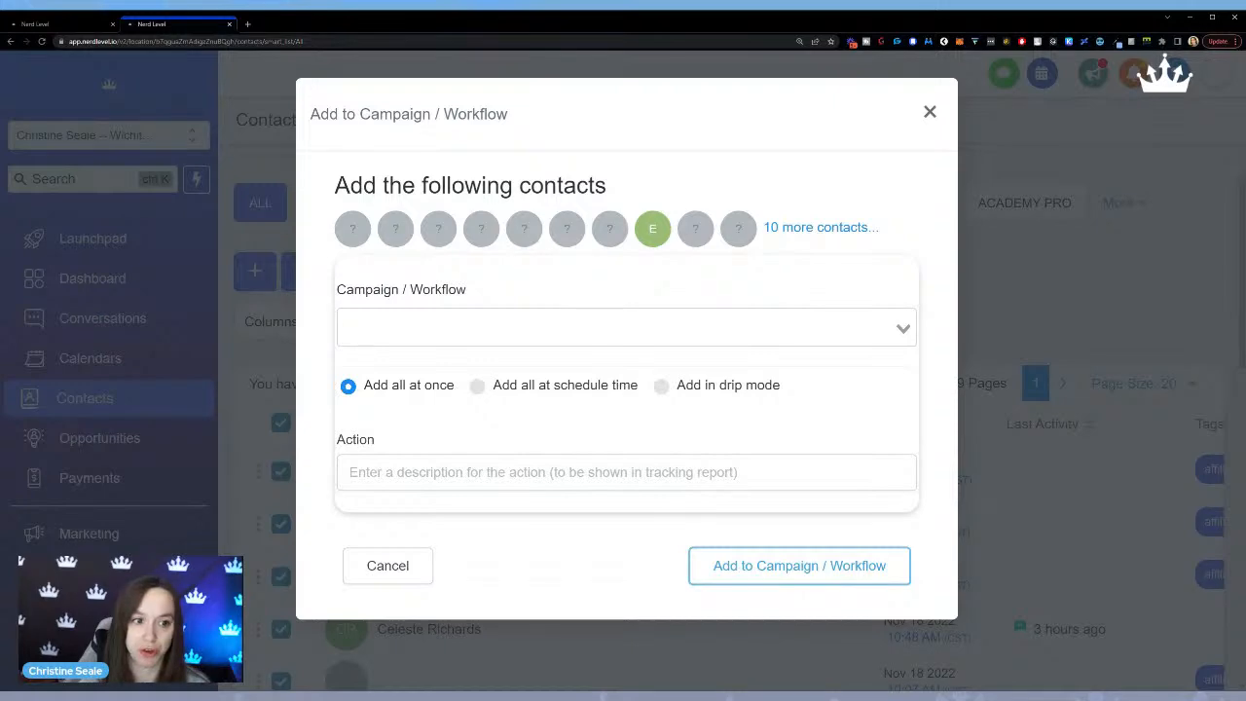
Choose "Workflow - Black Friday & Cyber Monday Campaign - UPDATED" as the destination for the selected contacts.
left_click(626, 327)
type("black")
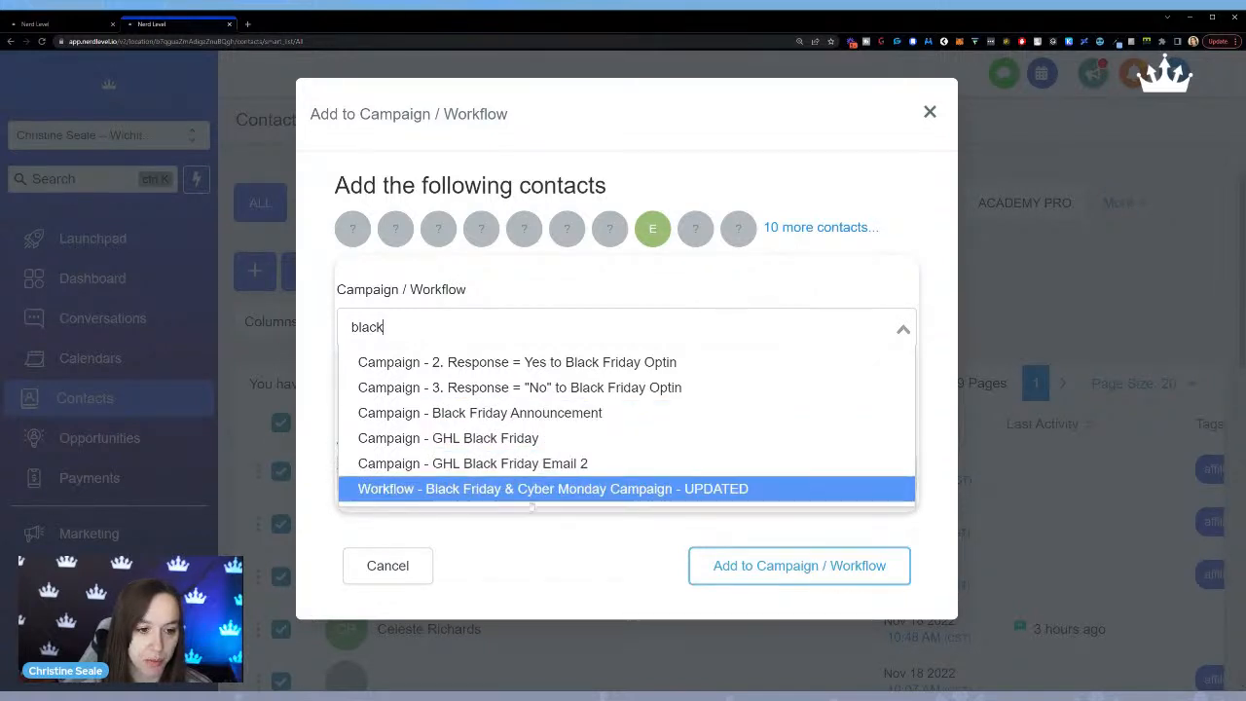
left_click(648, 489)
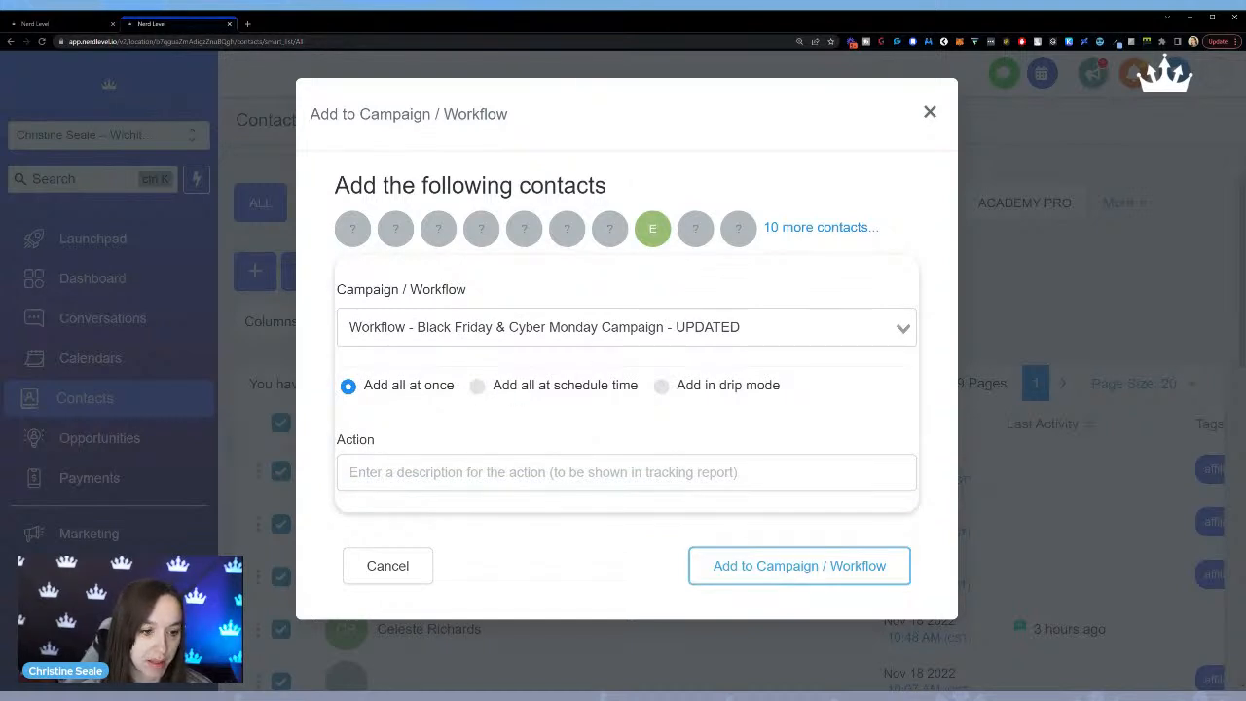
Compare the immediate, scheduled and drip-mode options for adding the contacts, and choose "Add all at schedule time".
left_click(562, 388)
triple_click(563, 388)
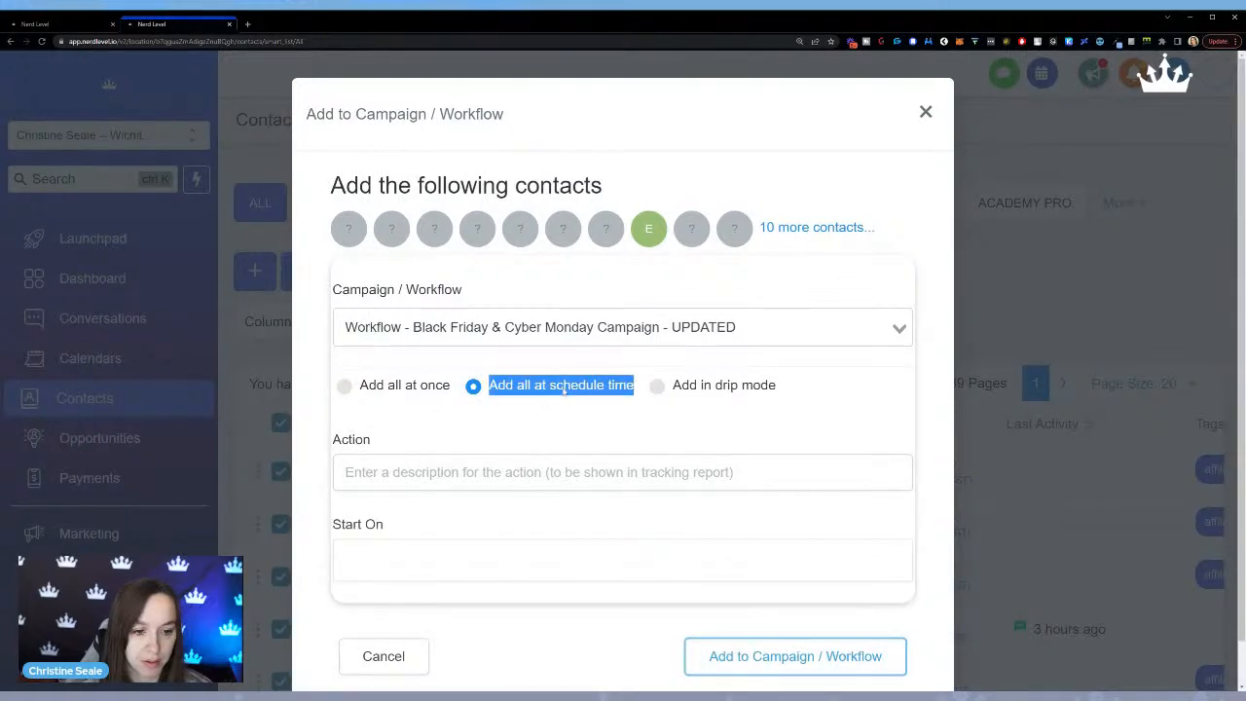
double_click(475, 388)
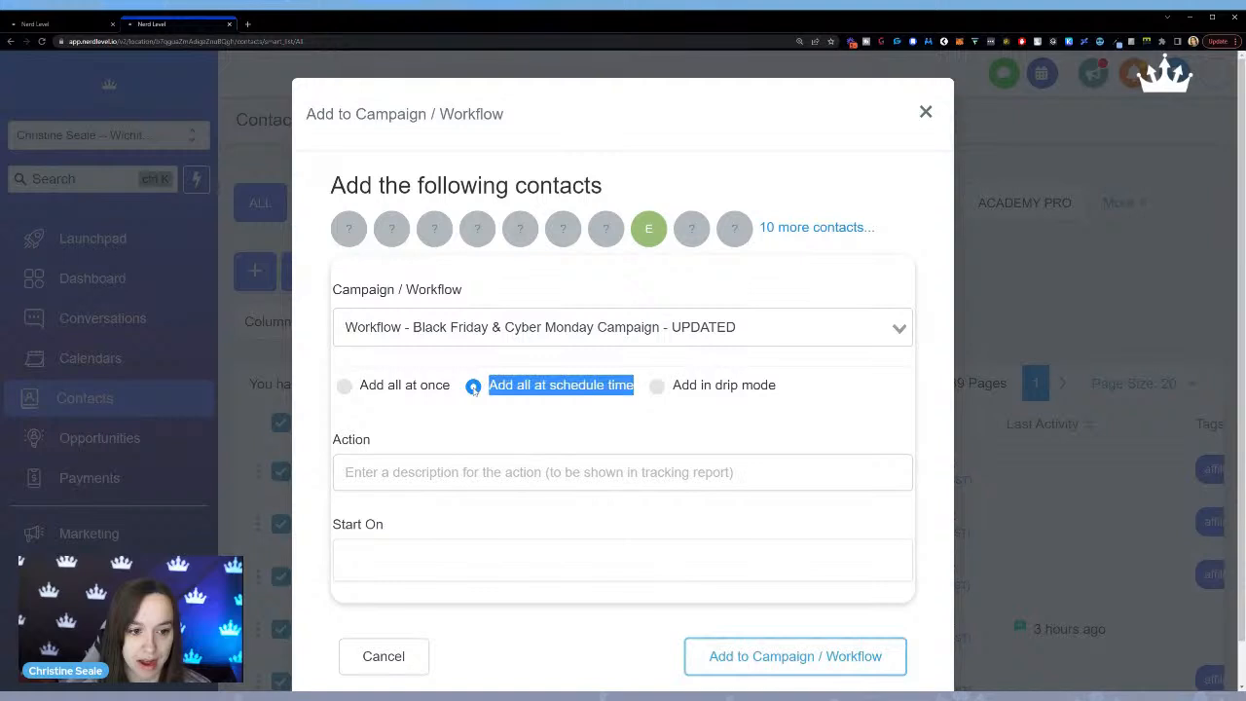
left_click(588, 388)
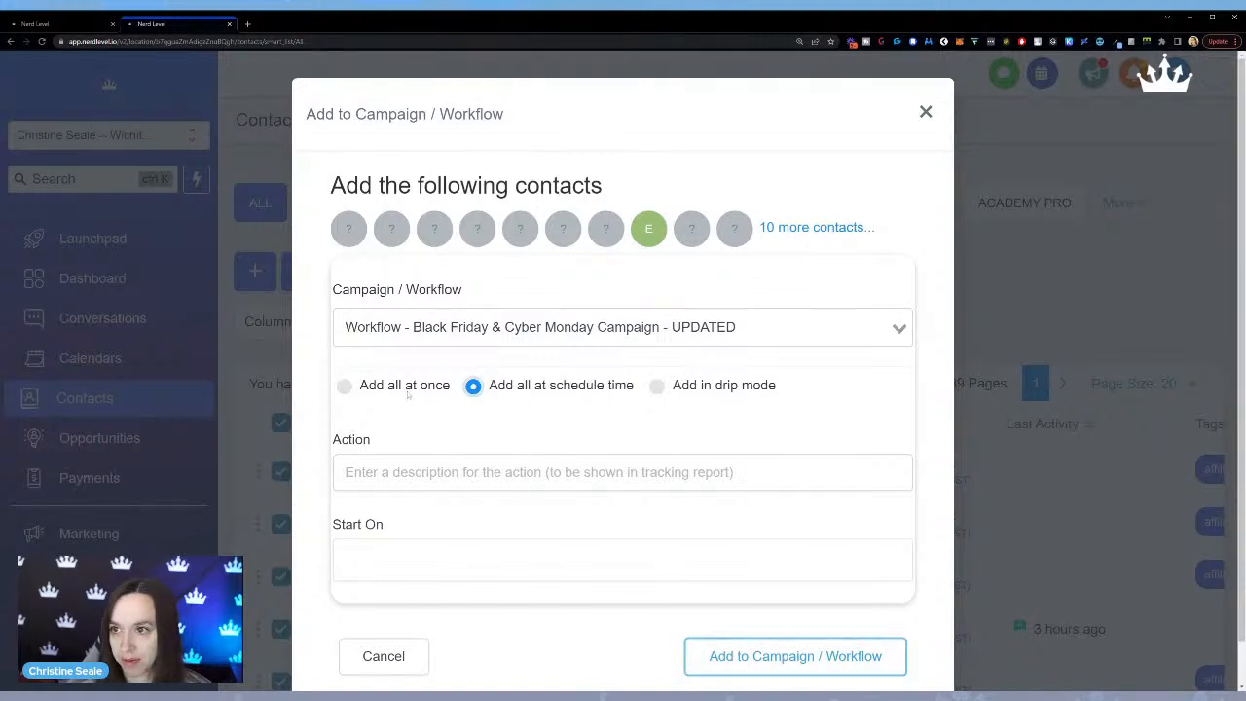
left_click(345, 387)
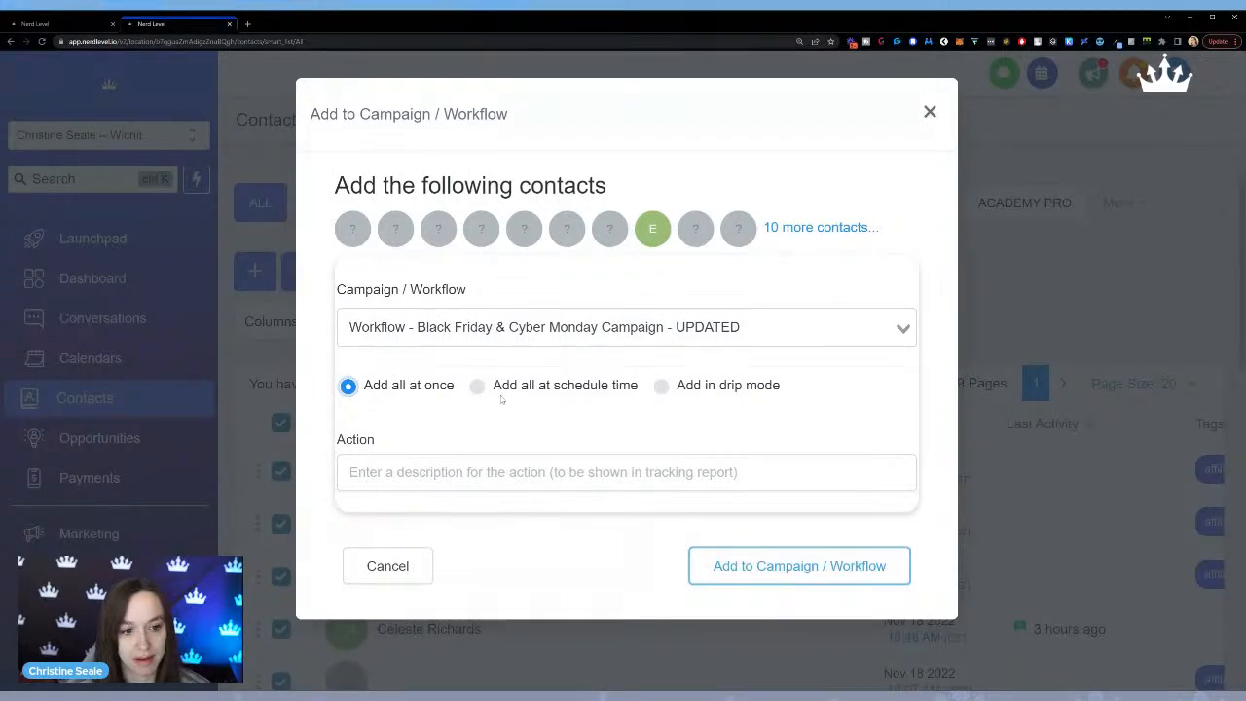
left_click(531, 391)
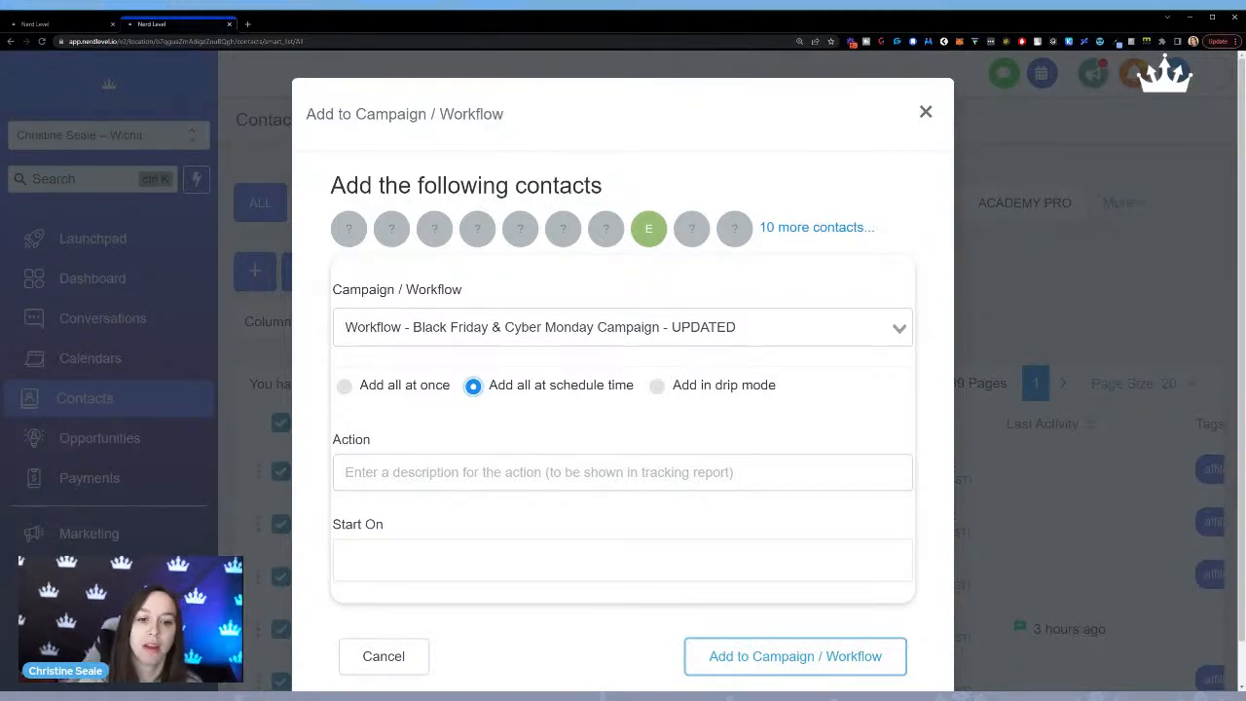
left_click(738, 388)
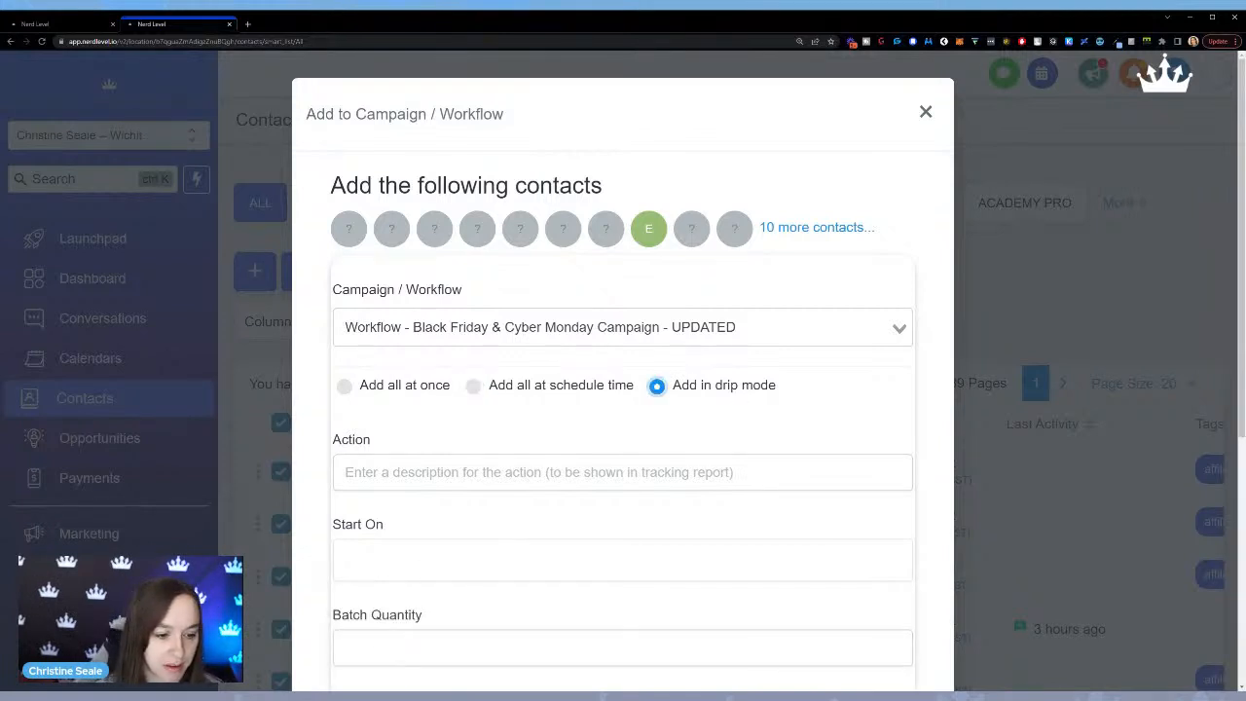
left_click(531, 386)
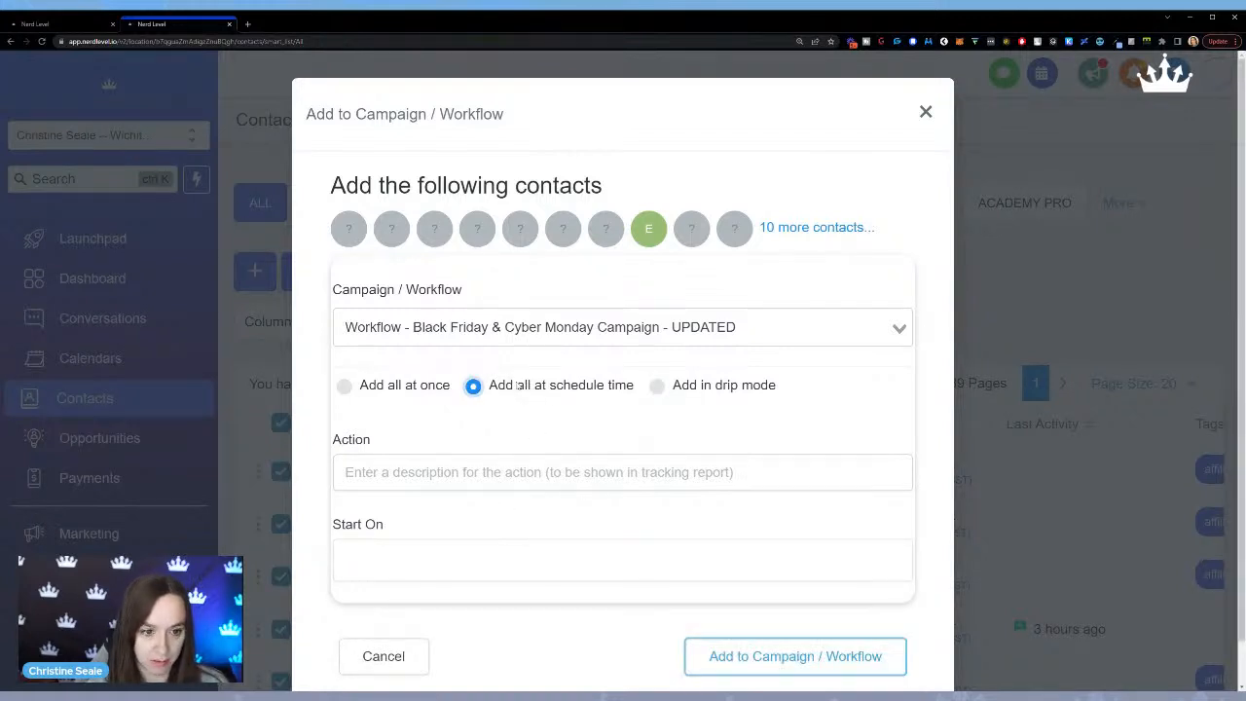
Describe the bulk action as "black friday 2022" and set its start to Sat, Nov 19, 2022 1:56 PM.
left_click(539, 472)
type("bl")
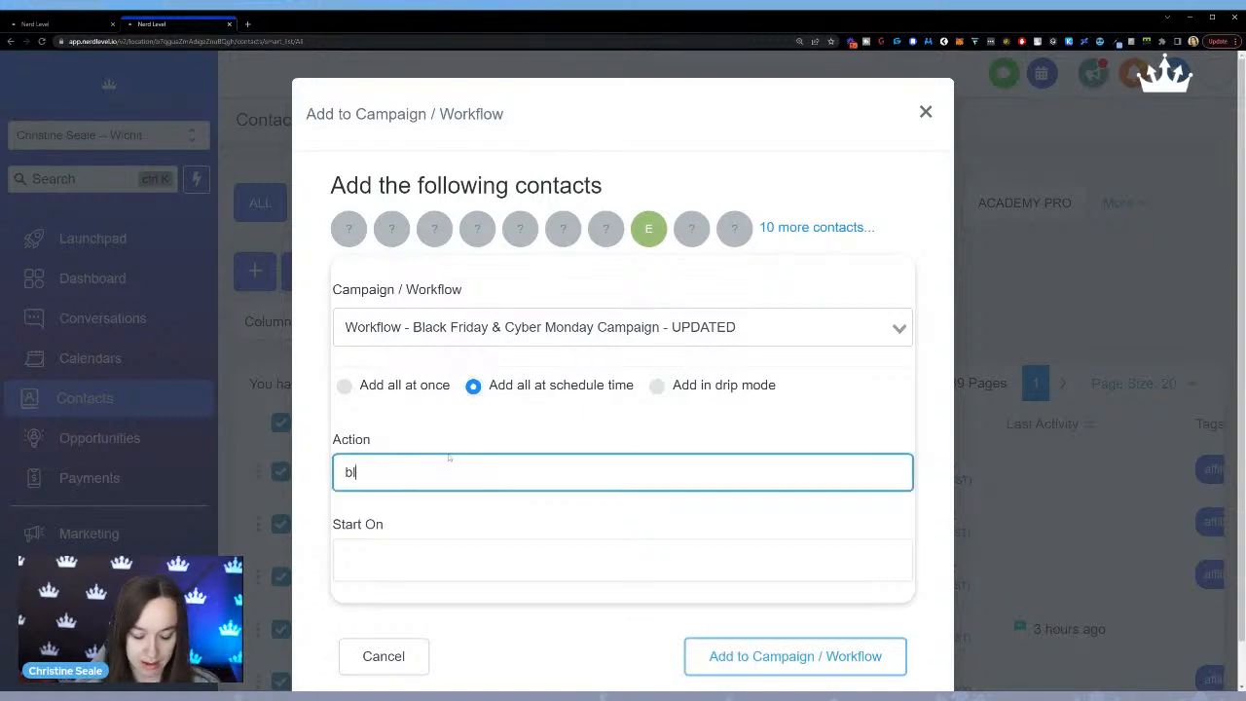
type("ack friday 2022")
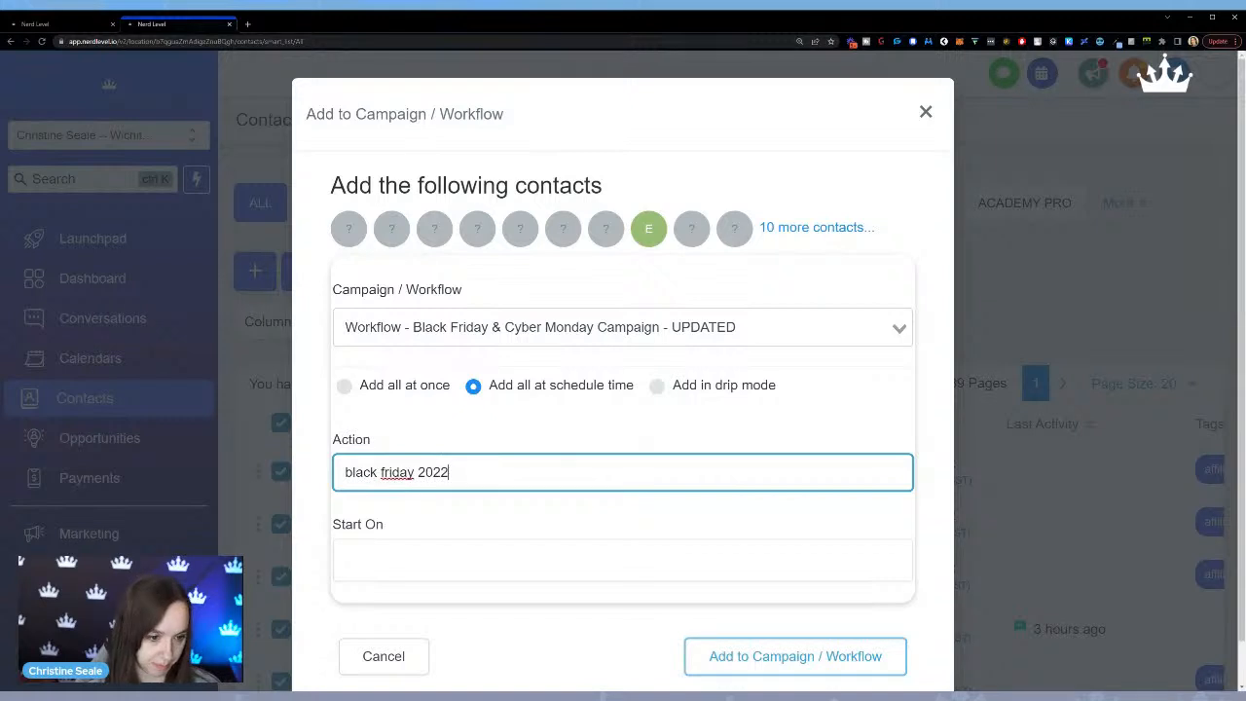
left_click(421, 566)
left_click(580, 395)
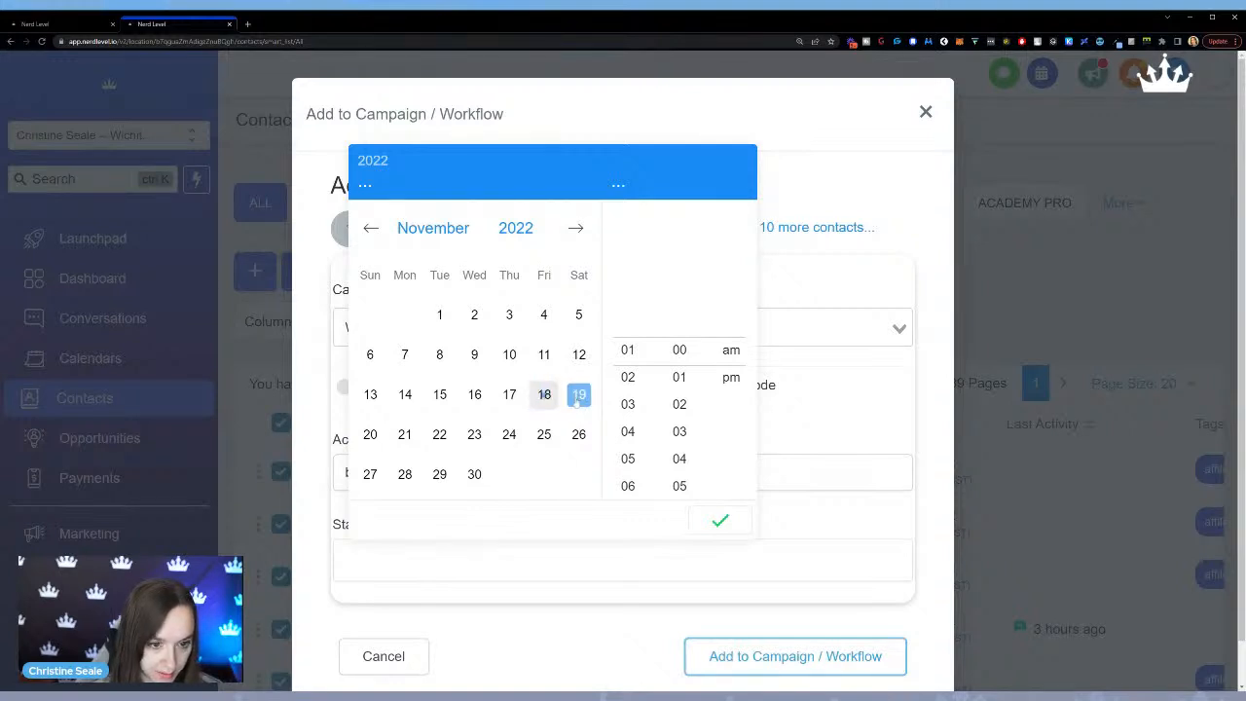
left_click(578, 397)
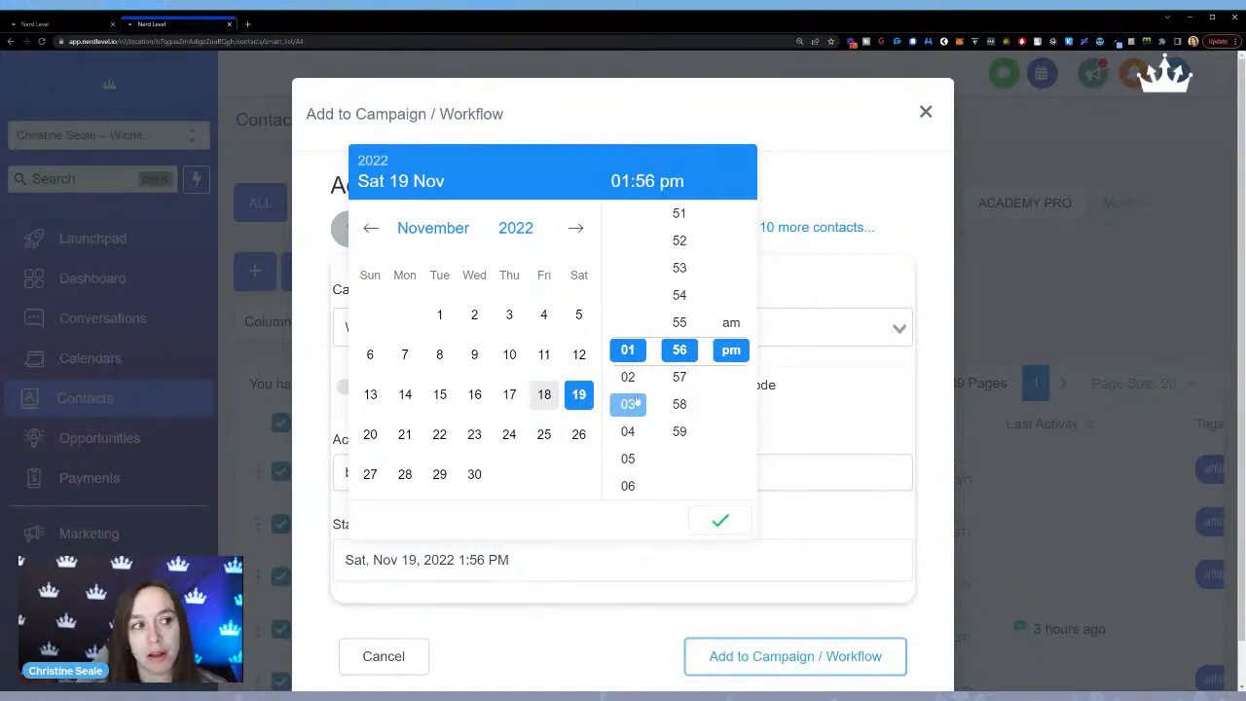
Switch back to the workflow and examine the date in Set Black Friday Event Start Time and the sequence of messages and waits.
left_click(79, 23)
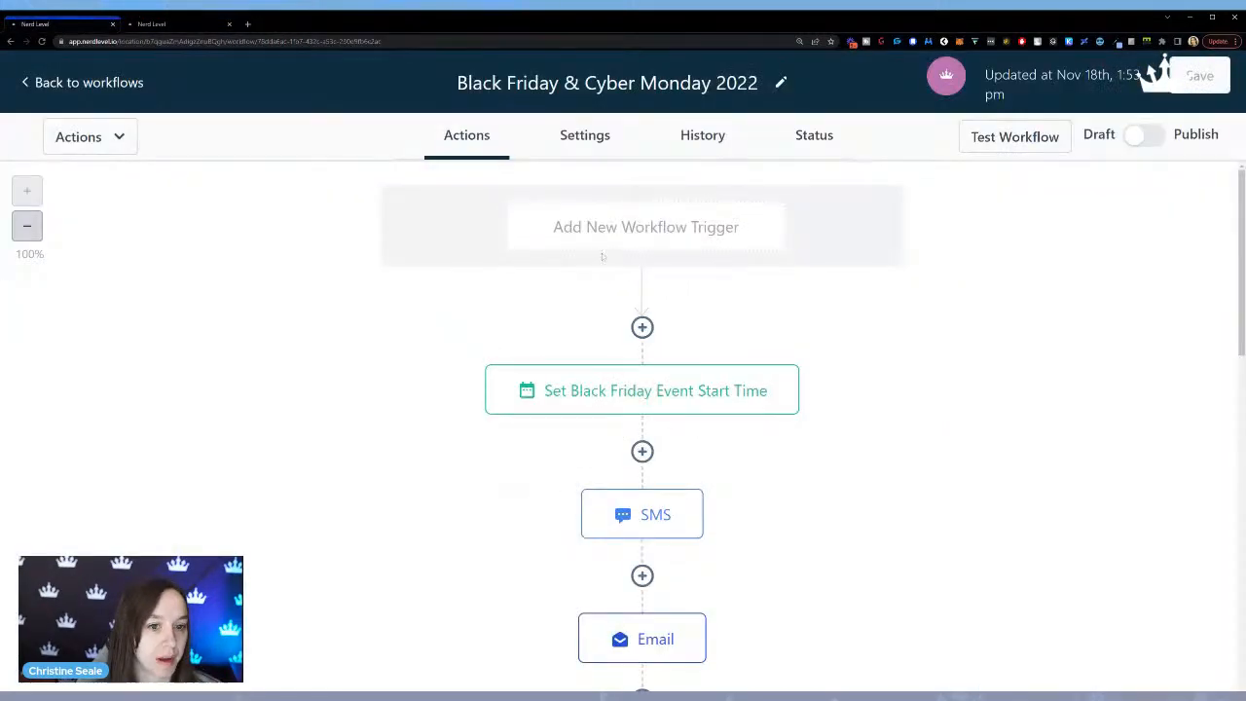
left_click(606, 399)
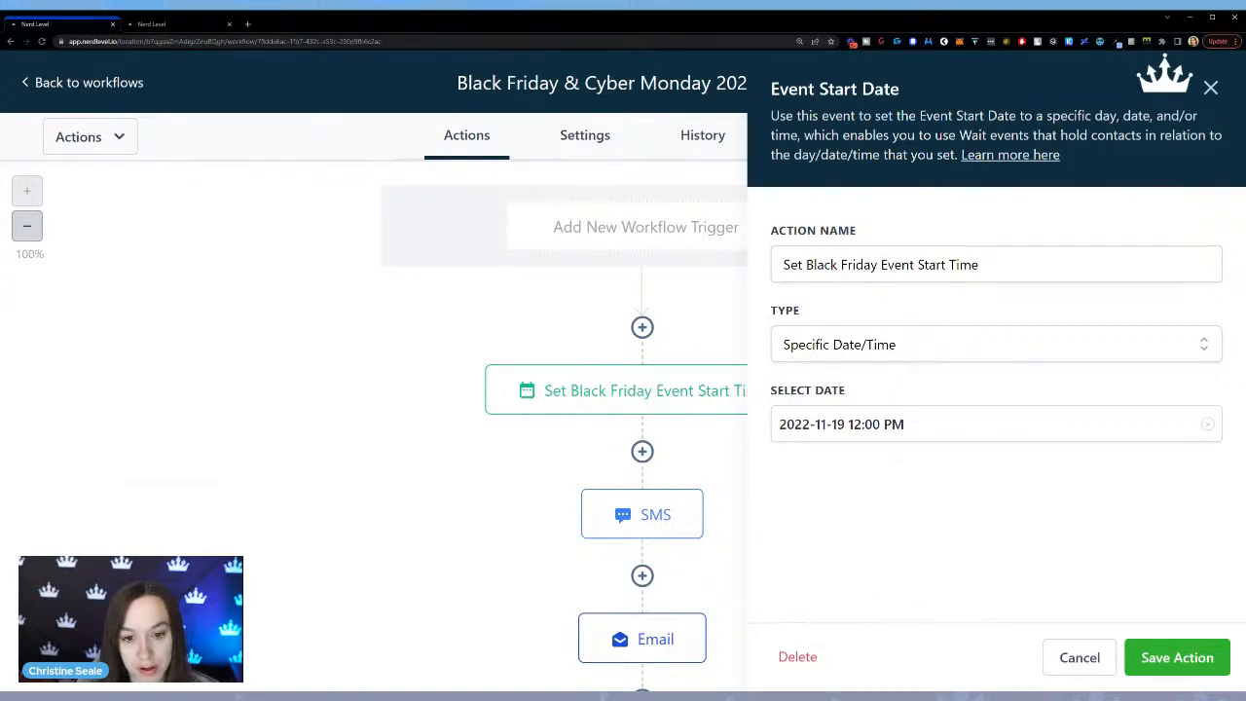
left_click(1081, 660)
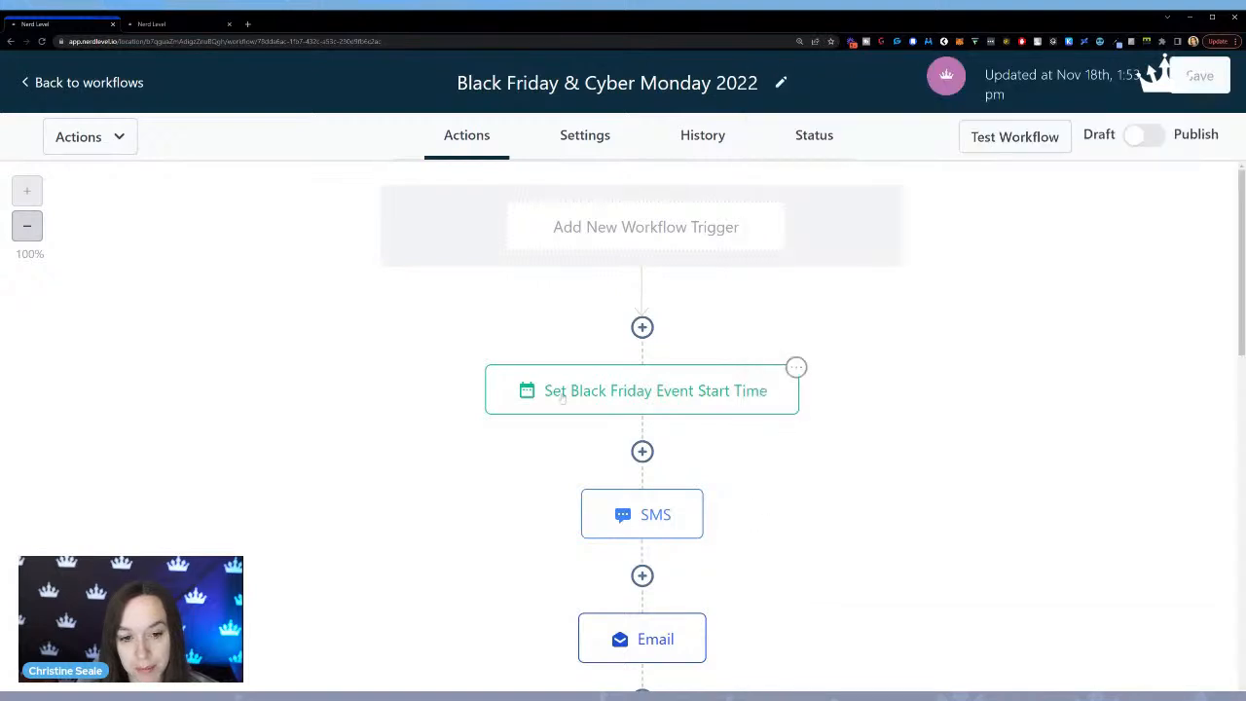
left_click(719, 399)
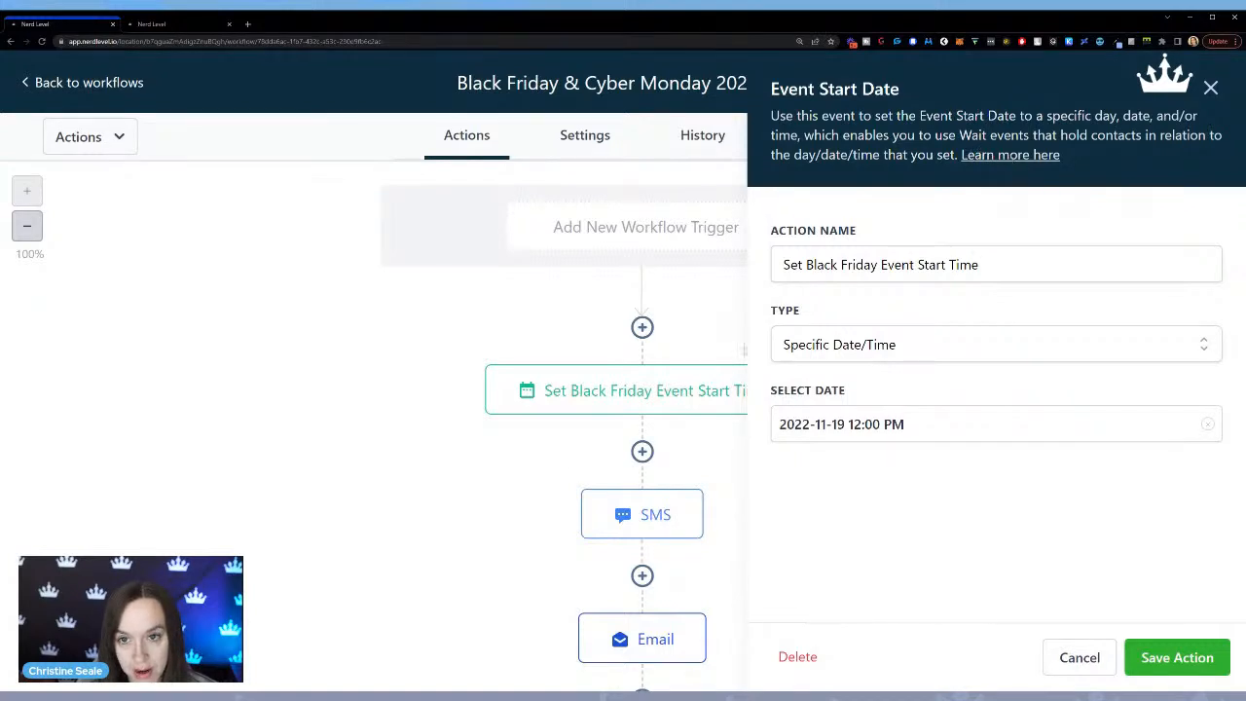
left_click(1080, 657)
scroll(691, 511, "down", 3)
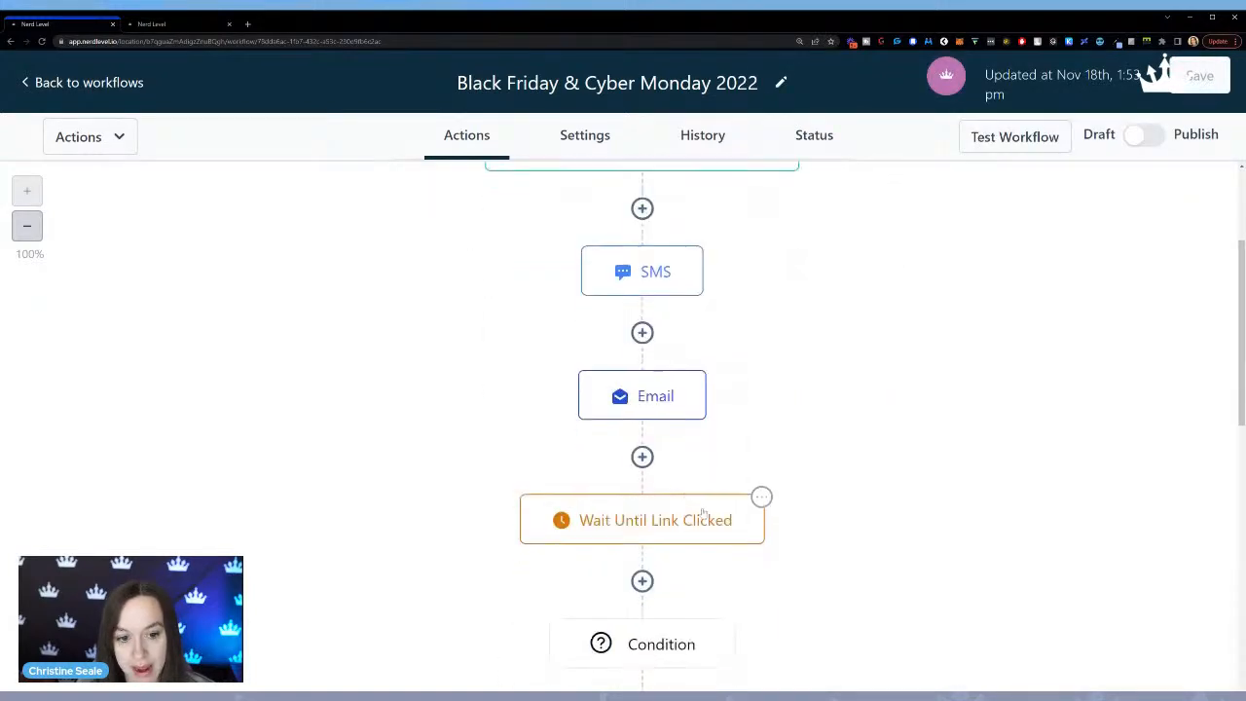
scroll(691, 513, "down", 8)
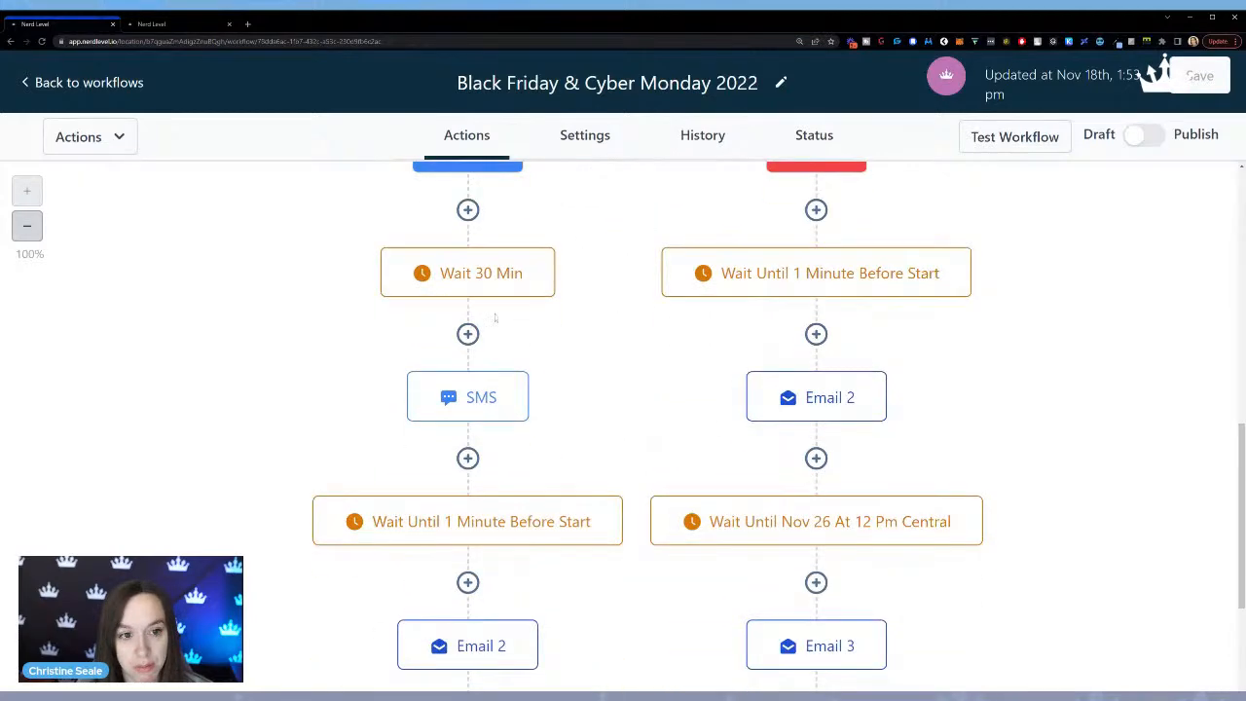
scroll(849, 312, "up", 10)
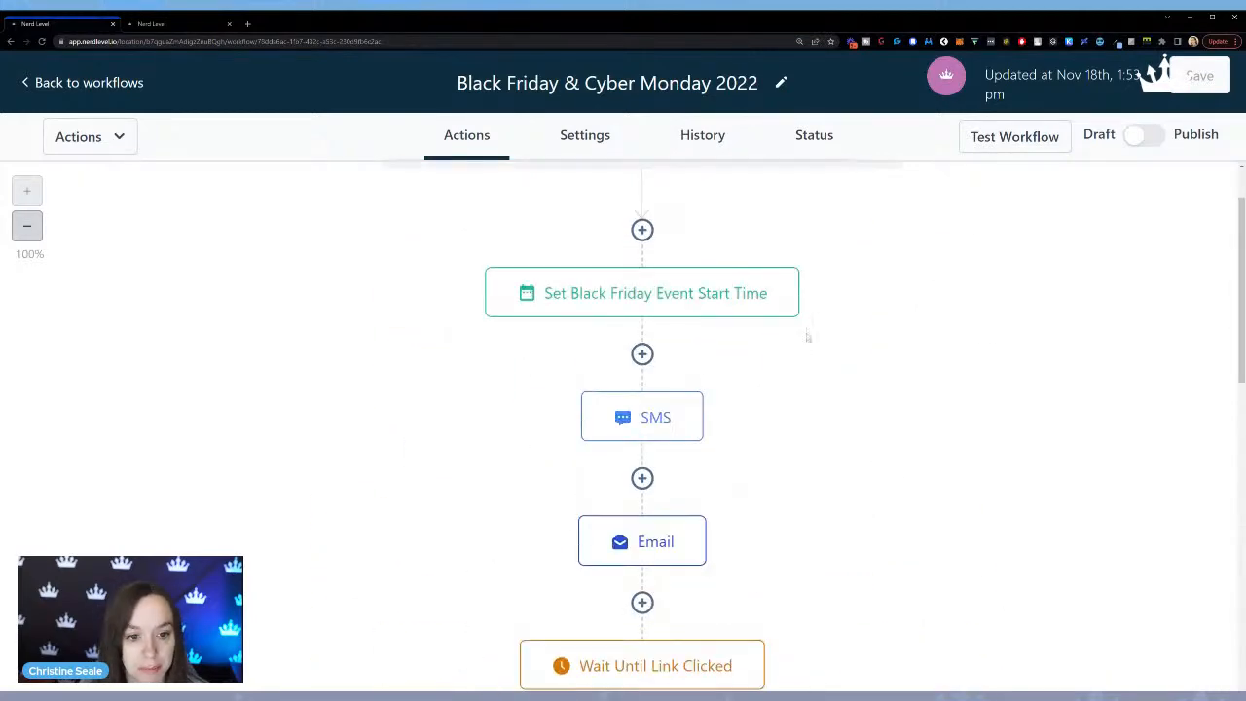
scroll(849, 312, "up", 2)
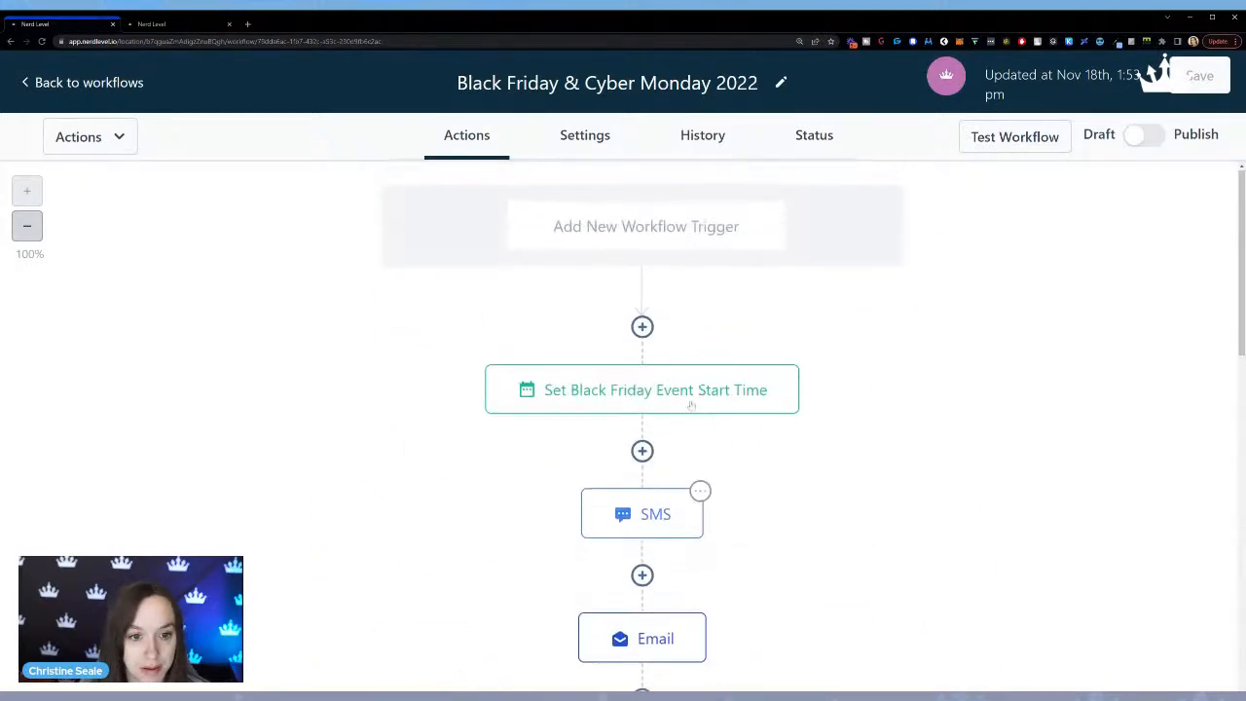
left_click(626, 384)
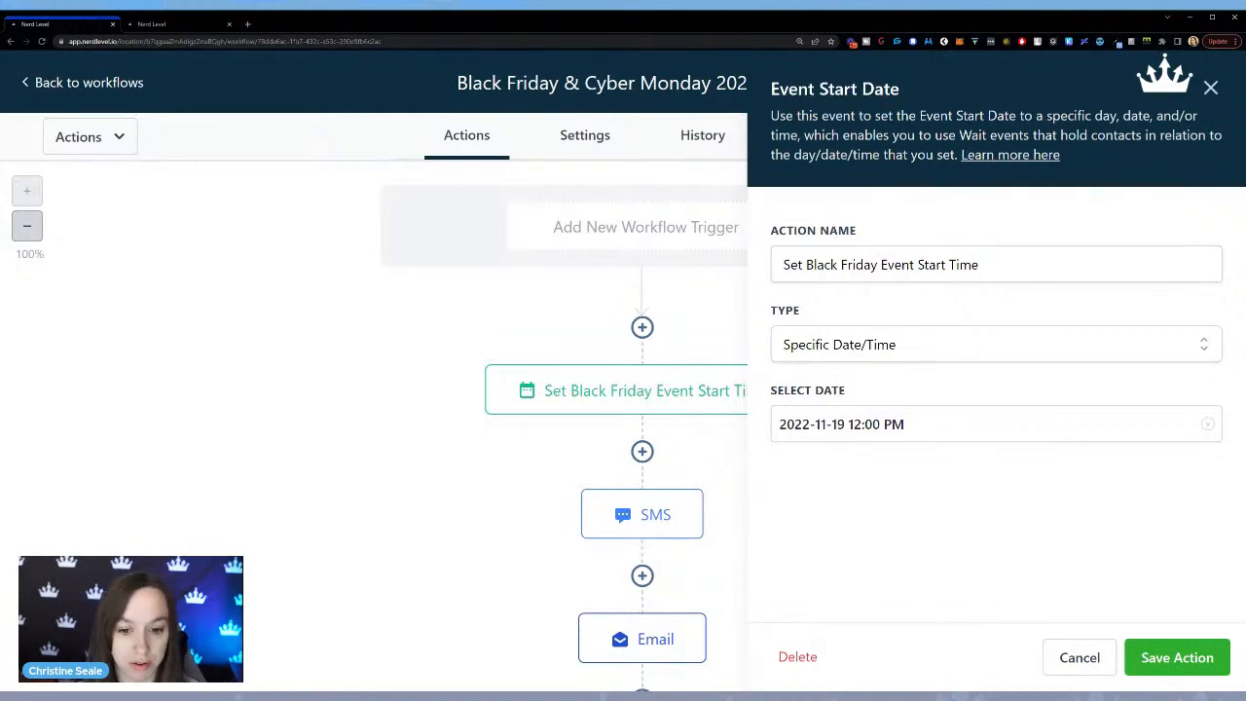
scroll(670, 413, "down", 1)
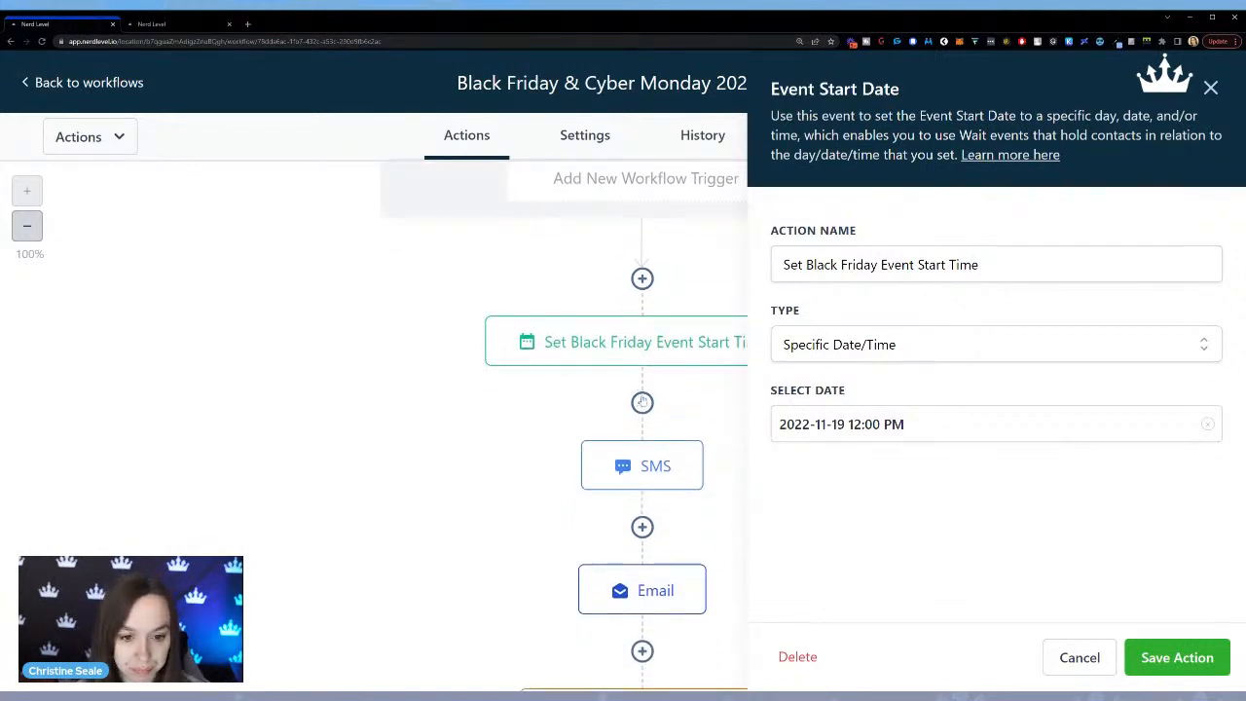
Switch back to the contacts and set the bulk action's start to Fri, Nov 18, 2022 3:56 PM.
left_click(190, 25)
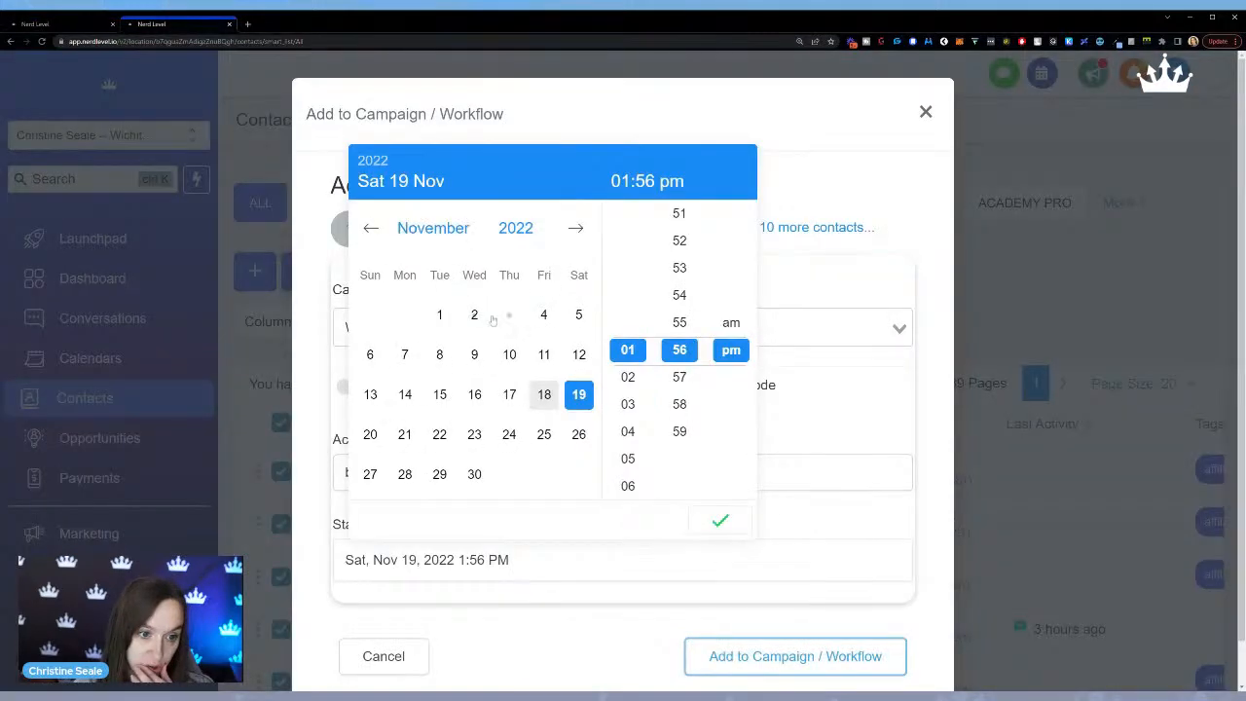
left_click(544, 394)
left_click(628, 404)
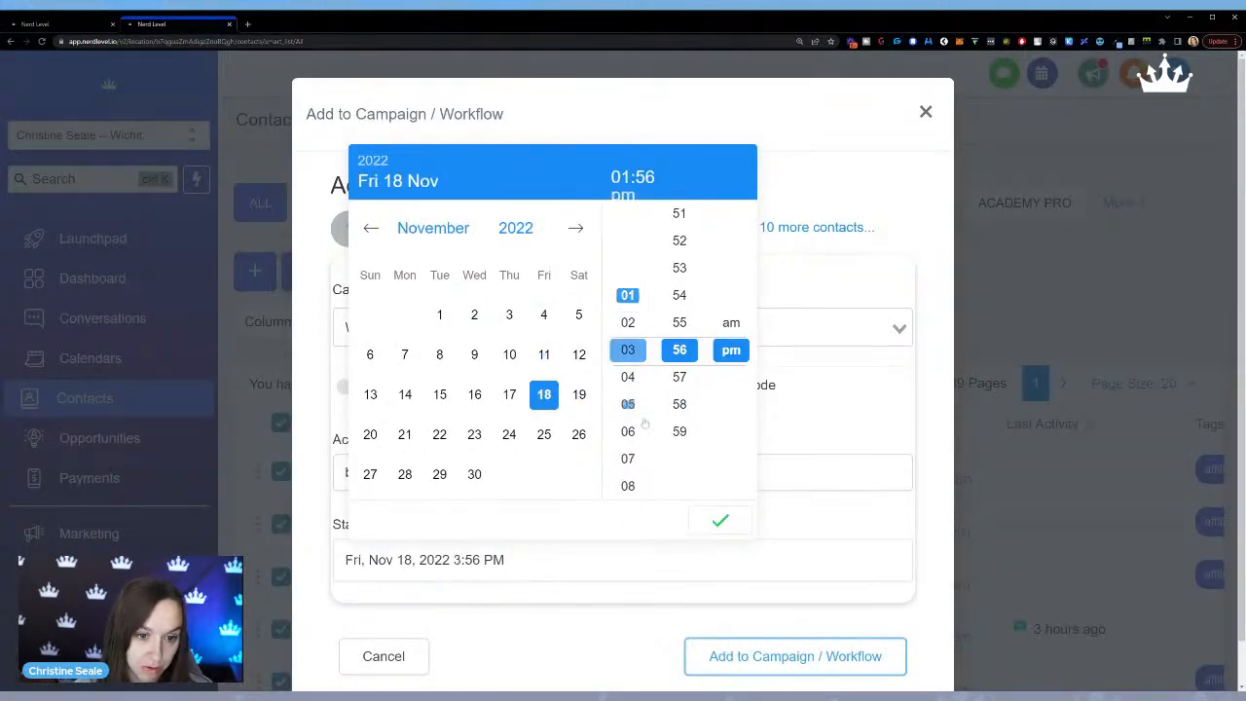
left_click(720, 521)
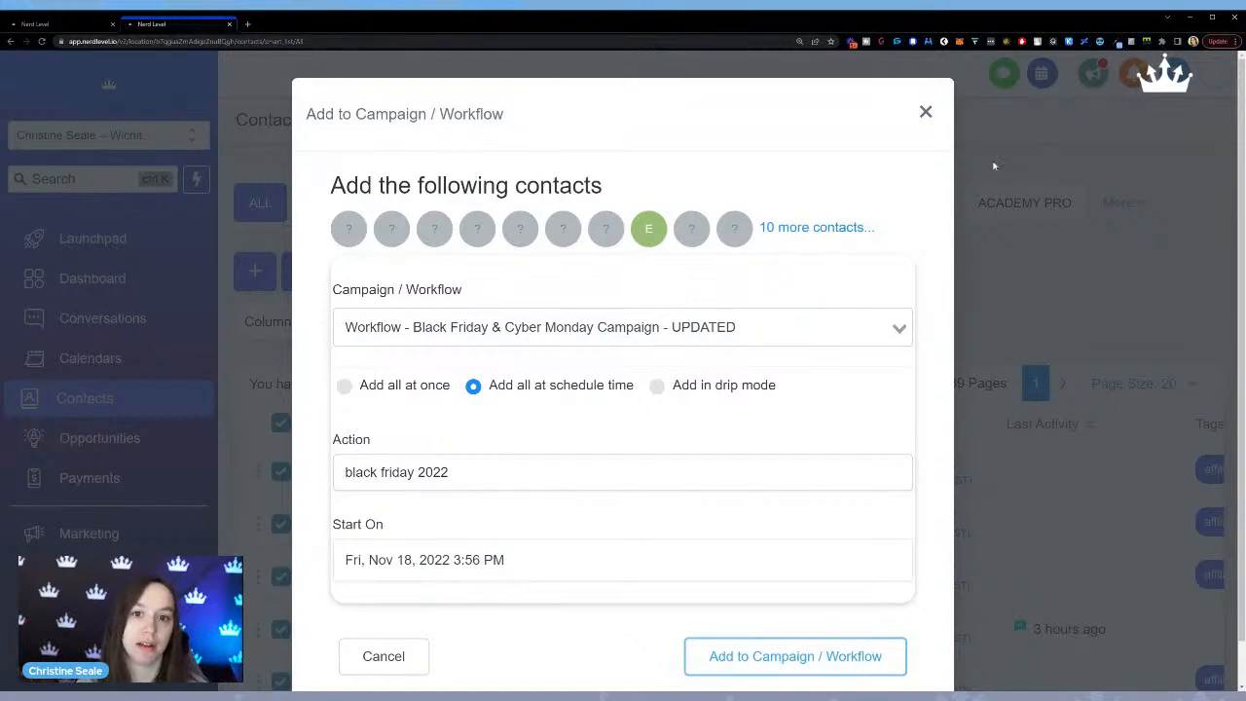
Dismiss the scheduled addition without submitting it and review the bulk actions history, checking it against the workflow.
left_click(925, 114)
left_click(506, 133)
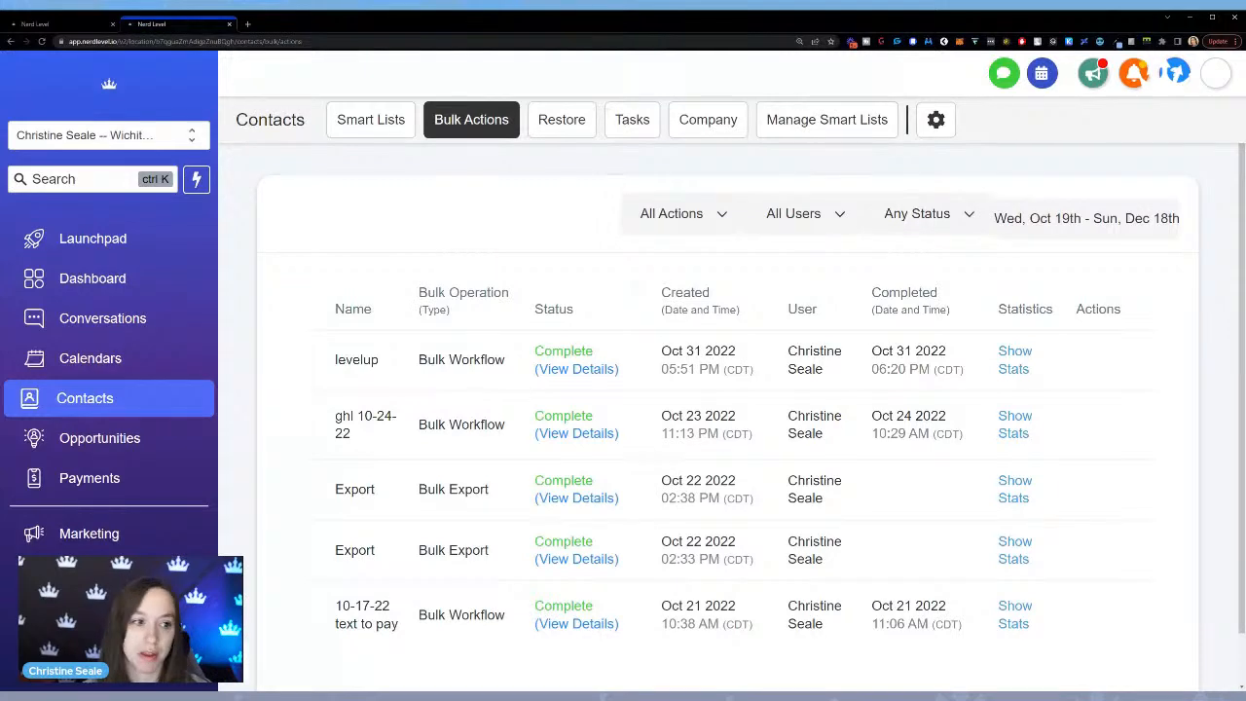
left_click(47, 27)
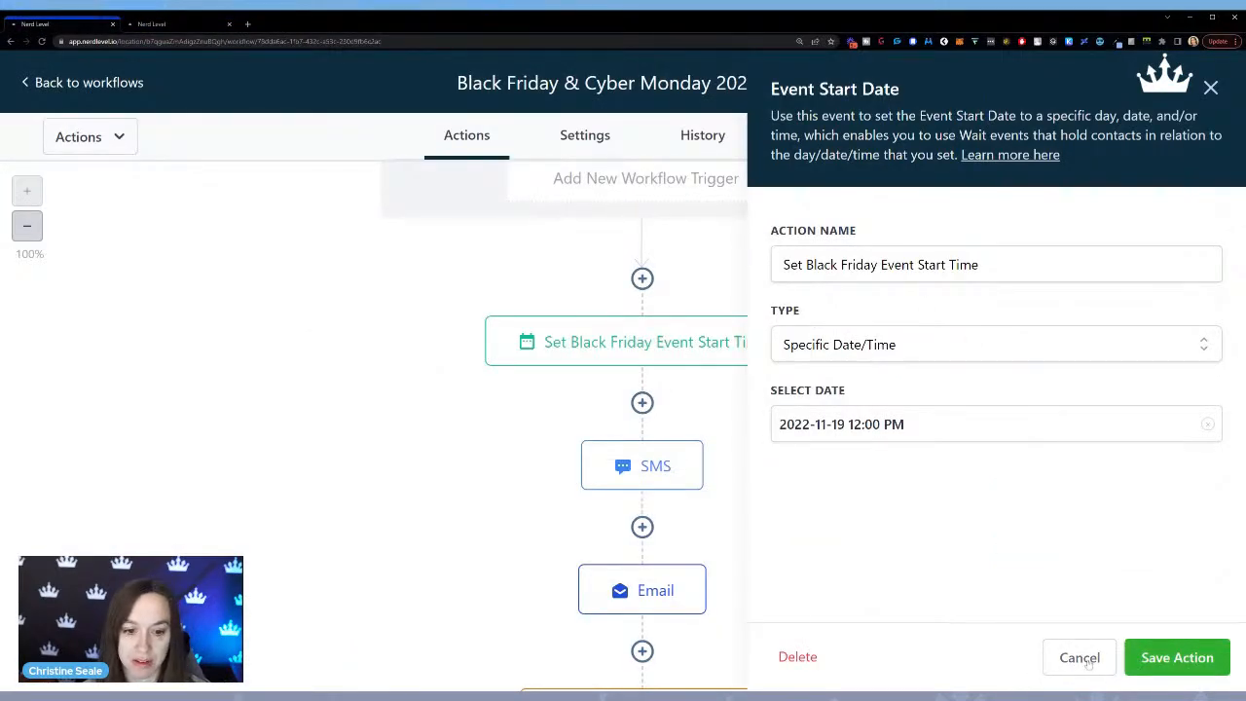
left_click(151, 23)
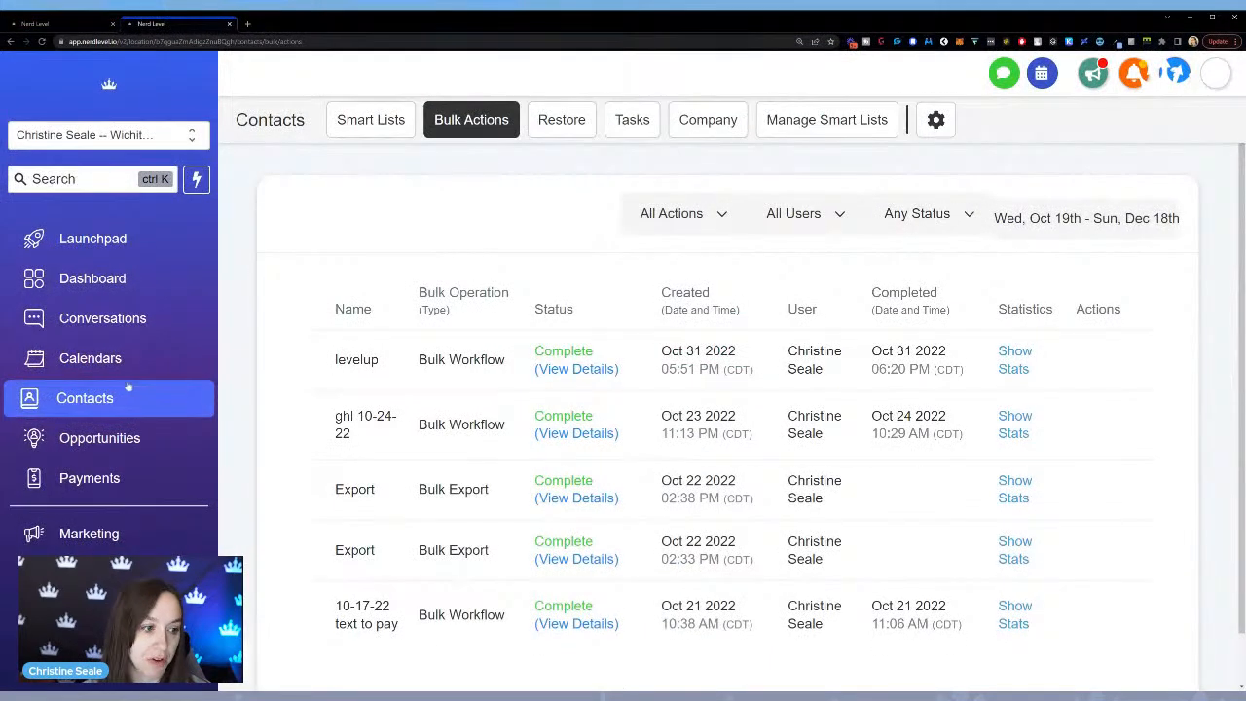
In the contacts' smart lists, look at the options for adding a contact and importing a CSV file, and return to the workflow.
left_click(385, 126)
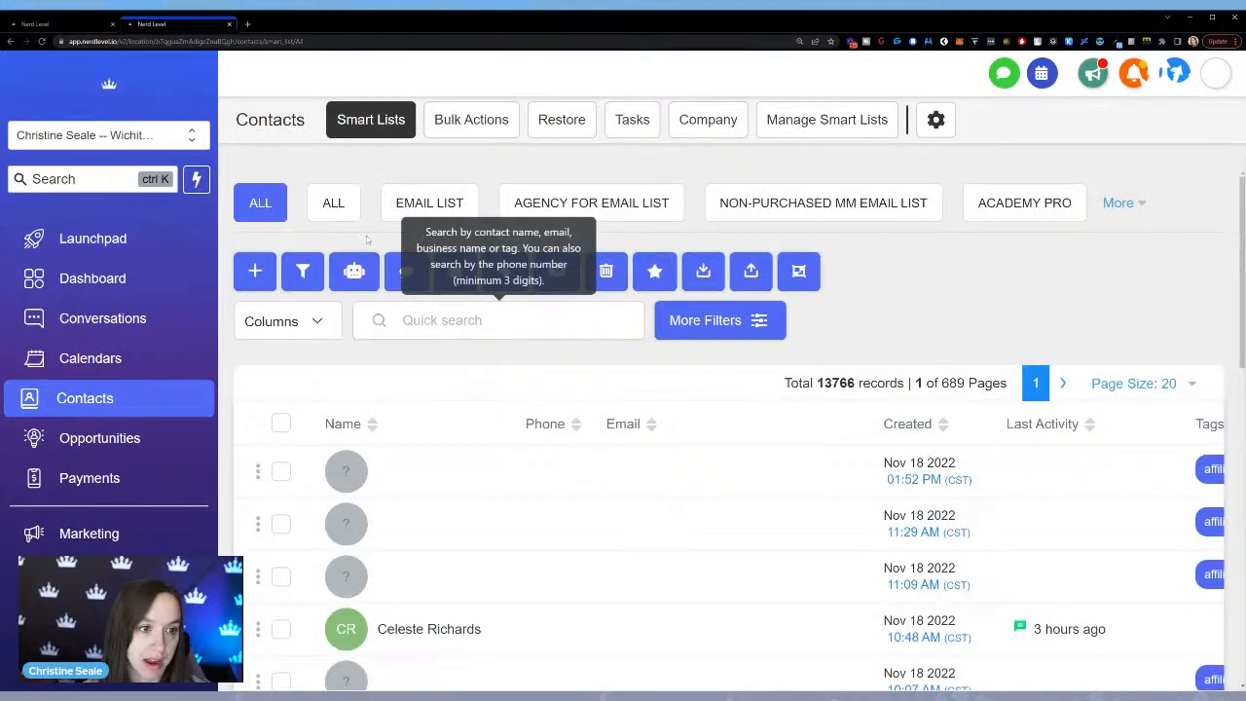
left_click(251, 274)
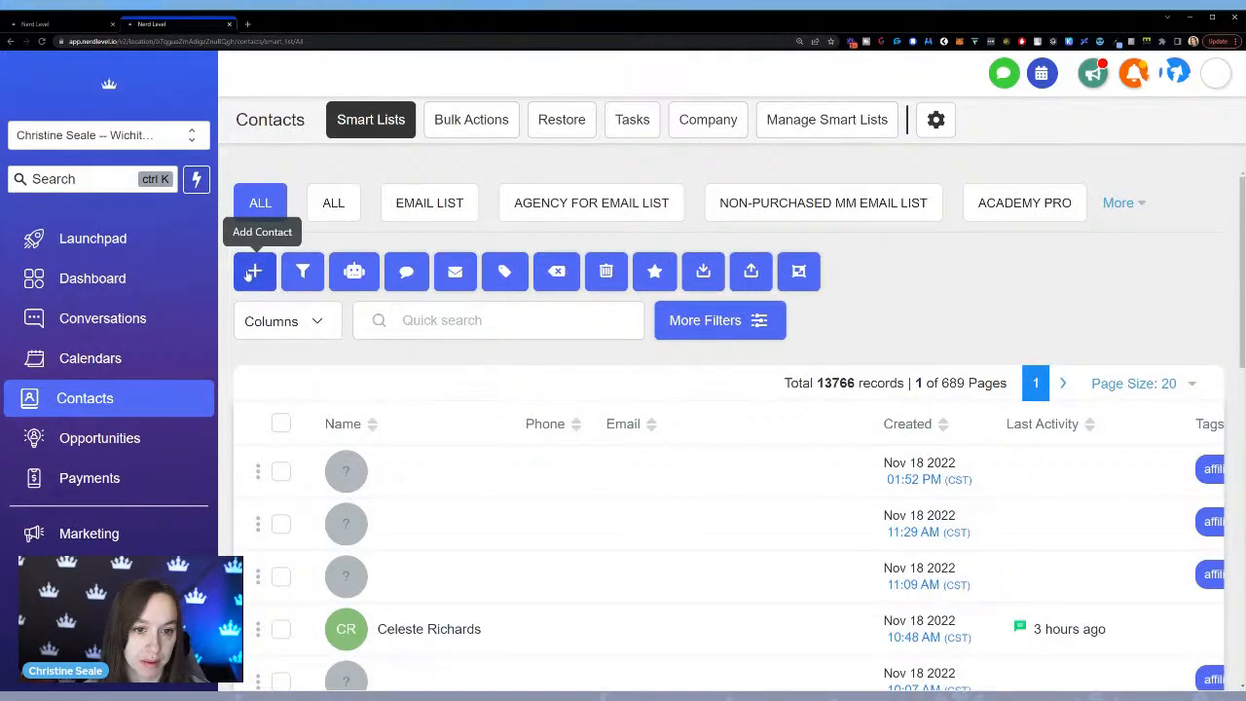
left_click(926, 113)
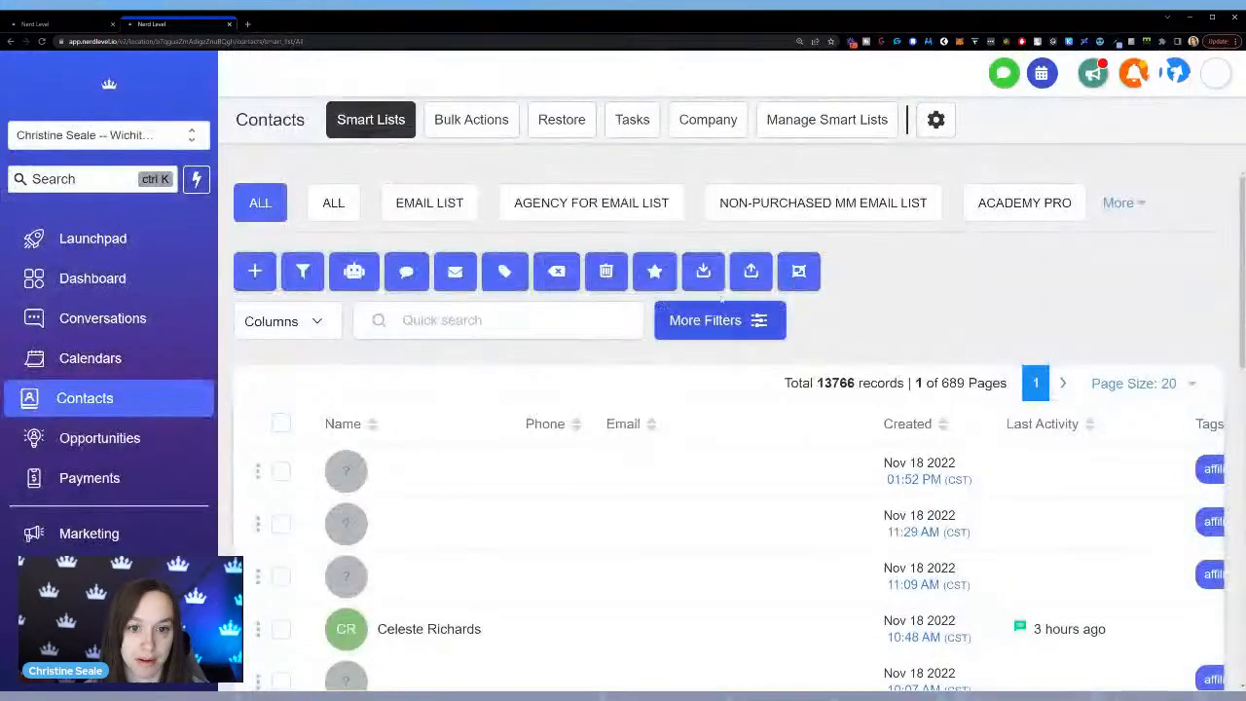
left_click(750, 276)
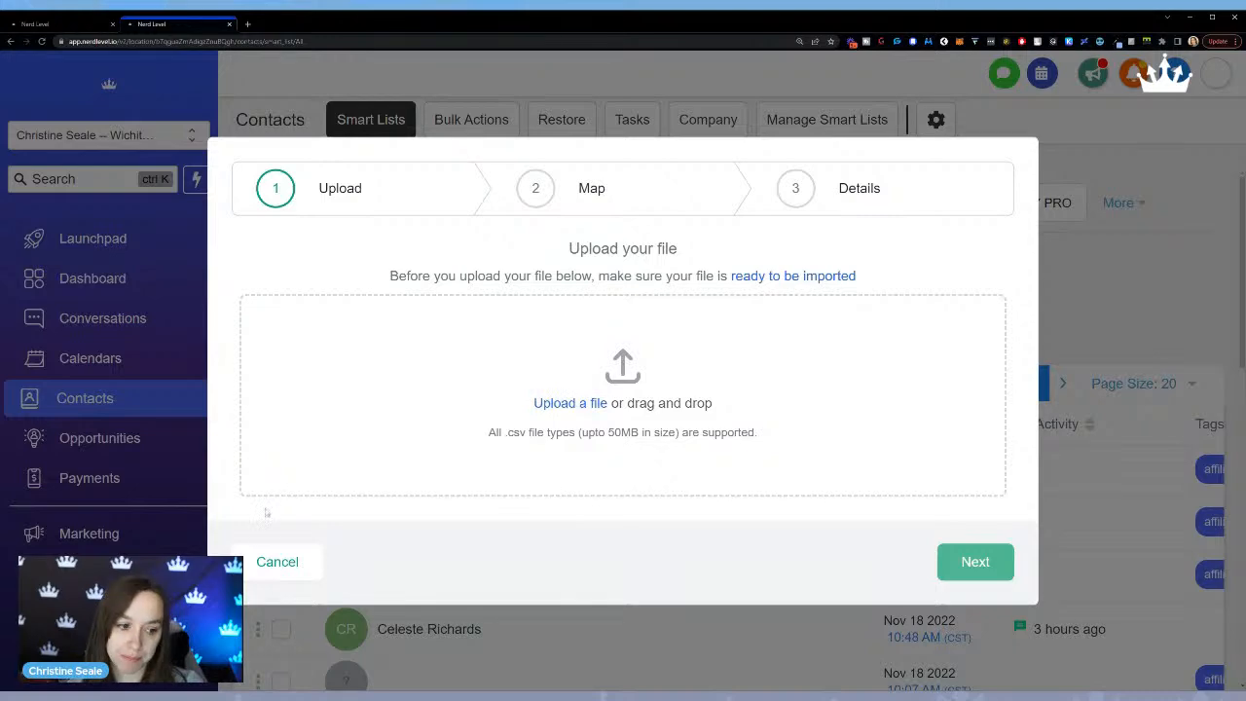
left_click(277, 562)
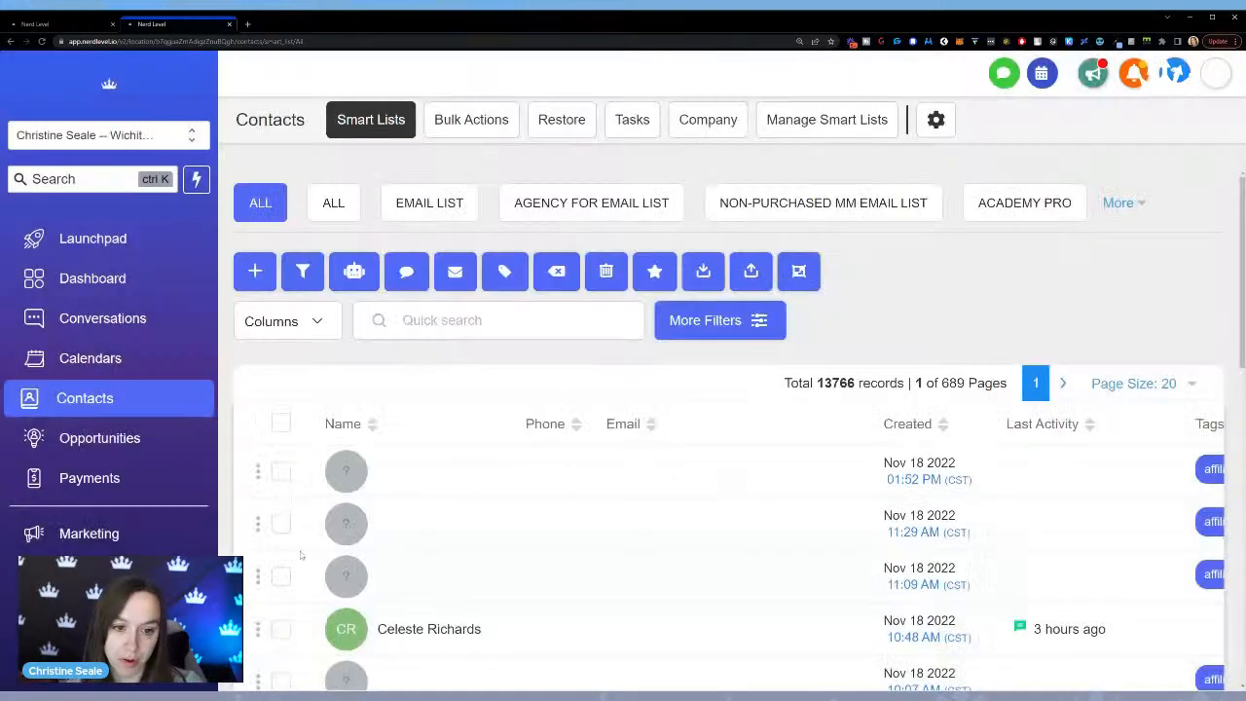
left_click(39, 23)
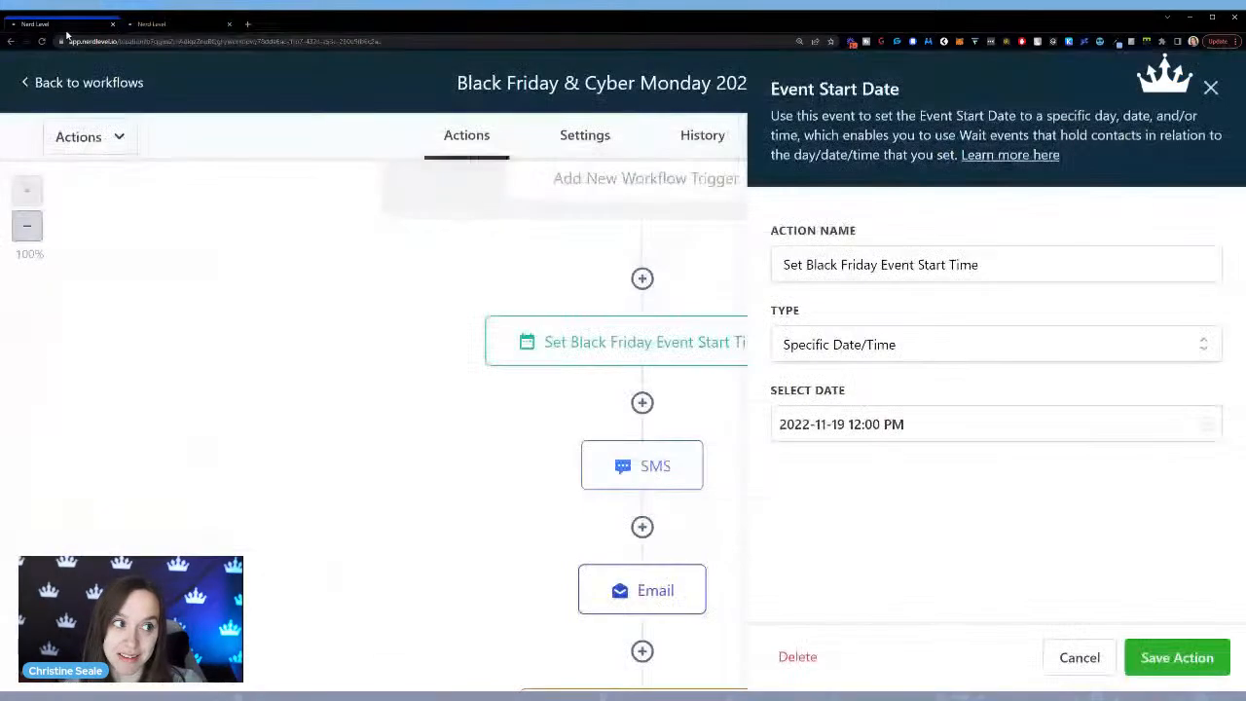
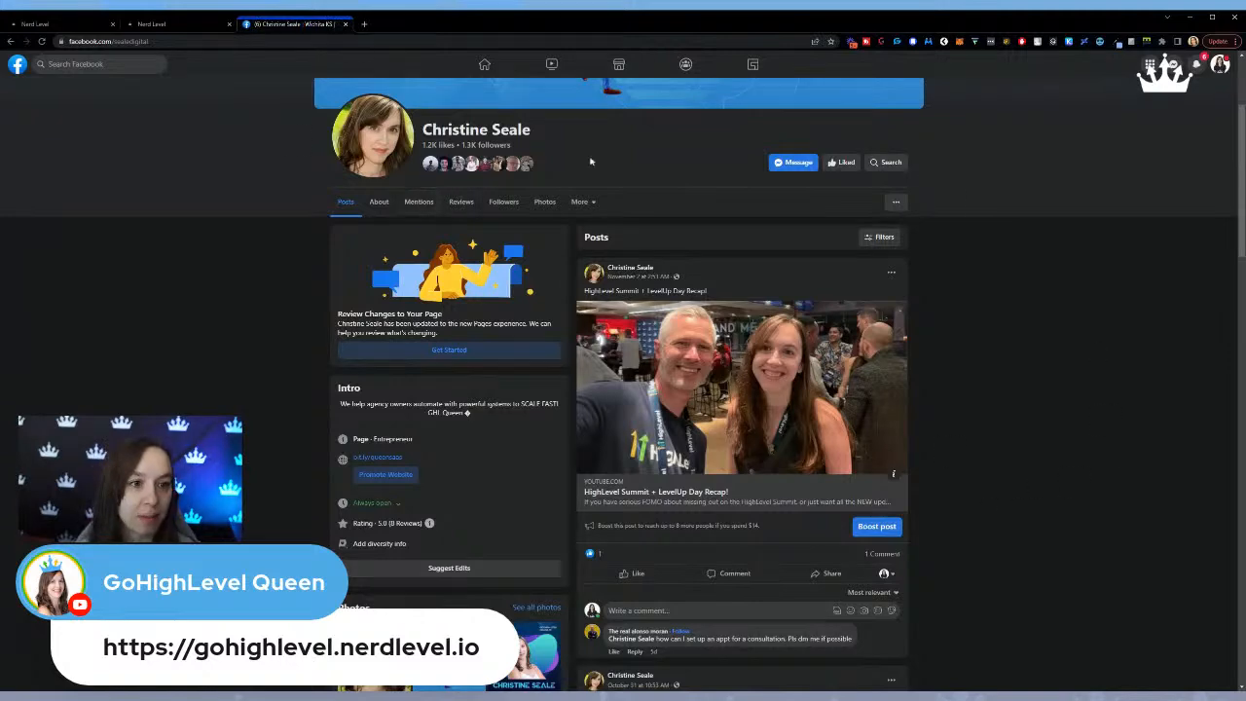
scroll(877, 409, "up", 2)
scroll(791, 310, "down", 1)
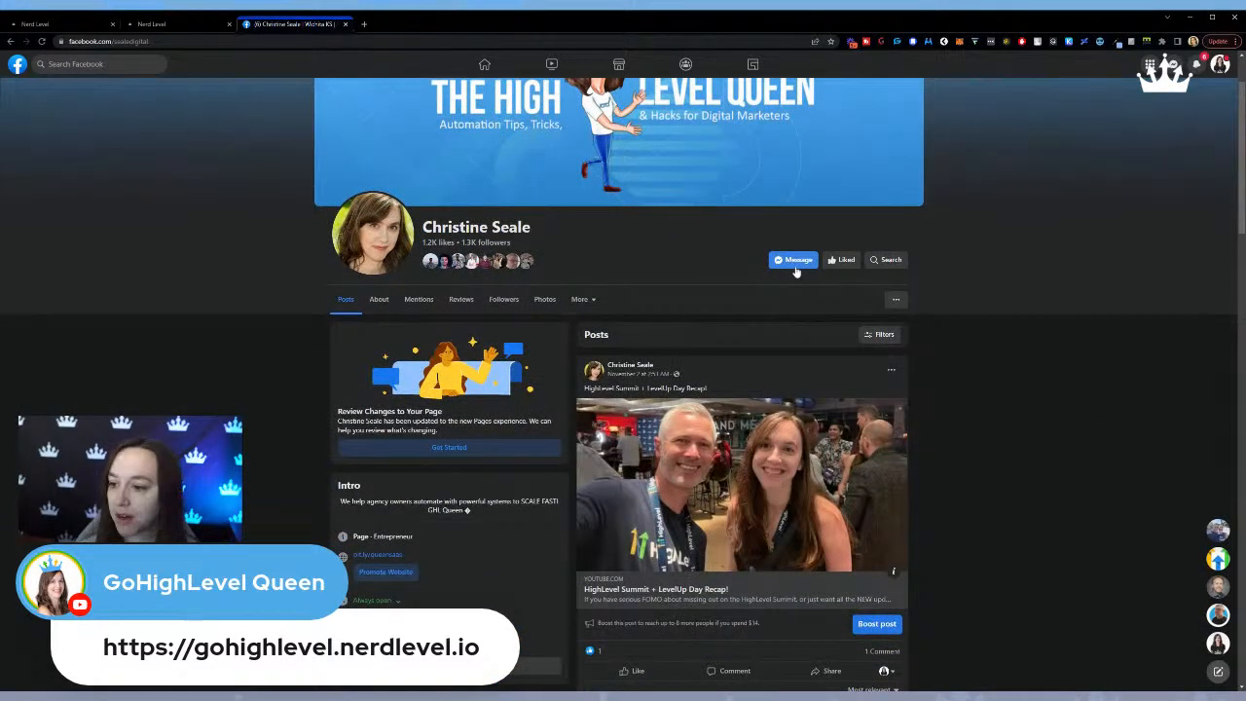